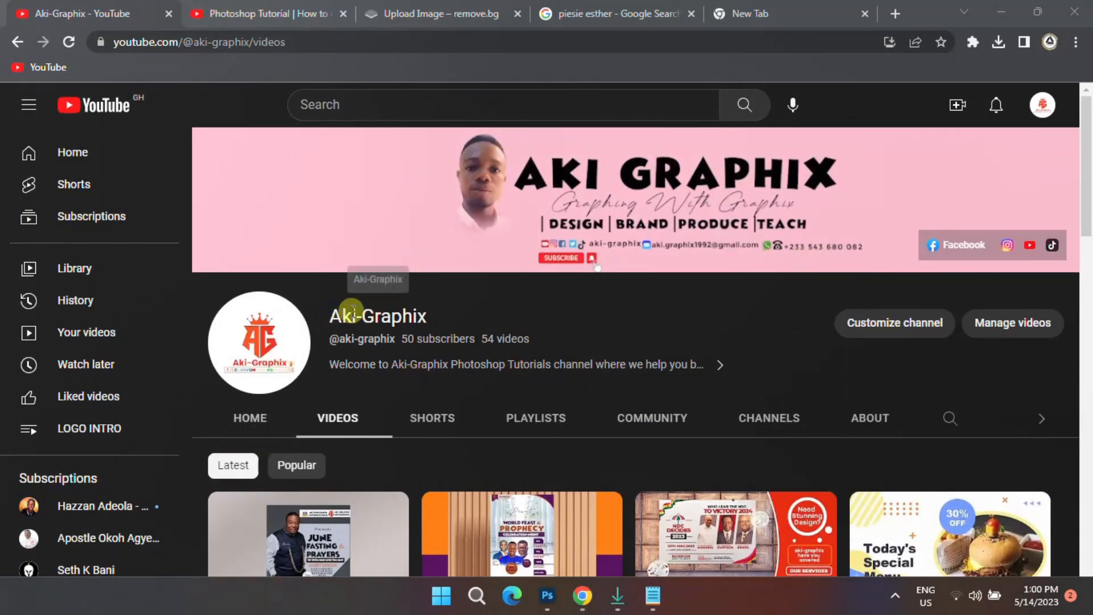
Browse the Aki-Graphix Videos grid and open 'How to Design Wedding Invitation Card'
left_click(251, 419)
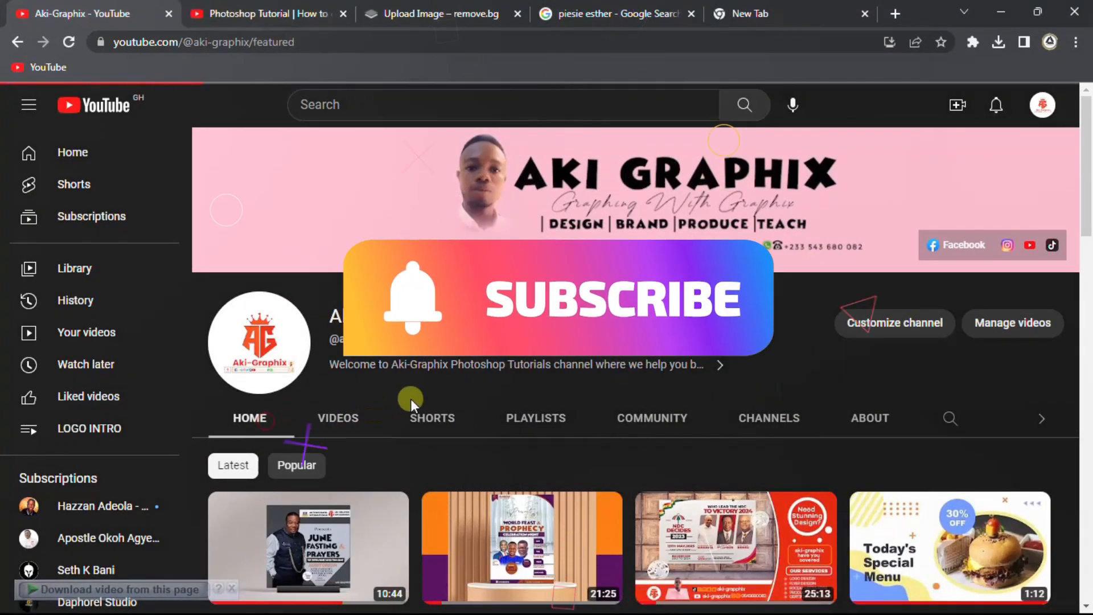
left_click(338, 417)
scroll(449, 419, "down", 7)
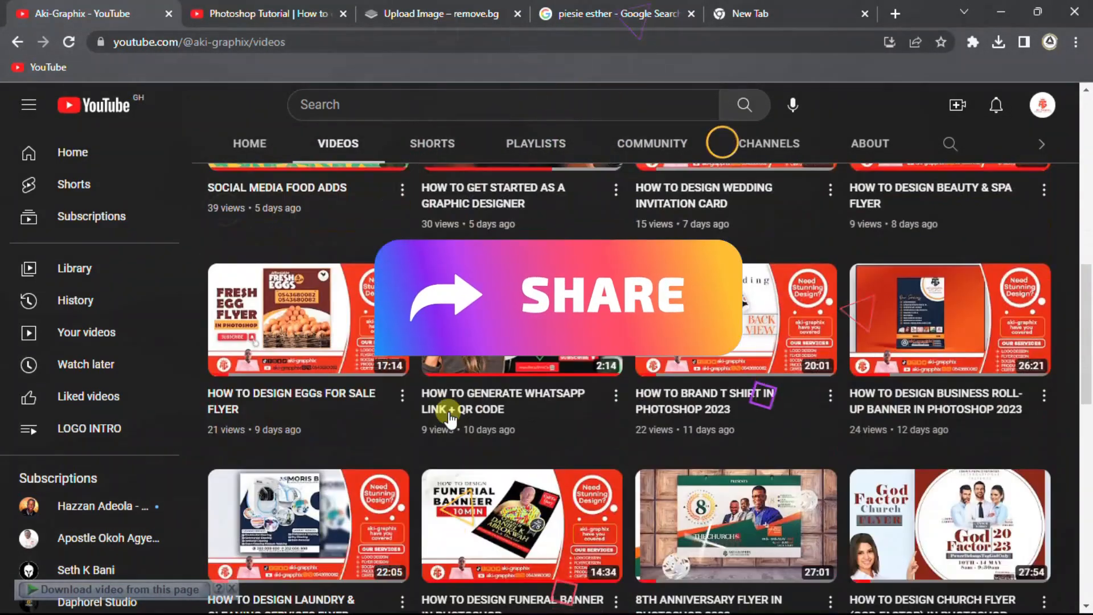
scroll(449, 418, "down", 4)
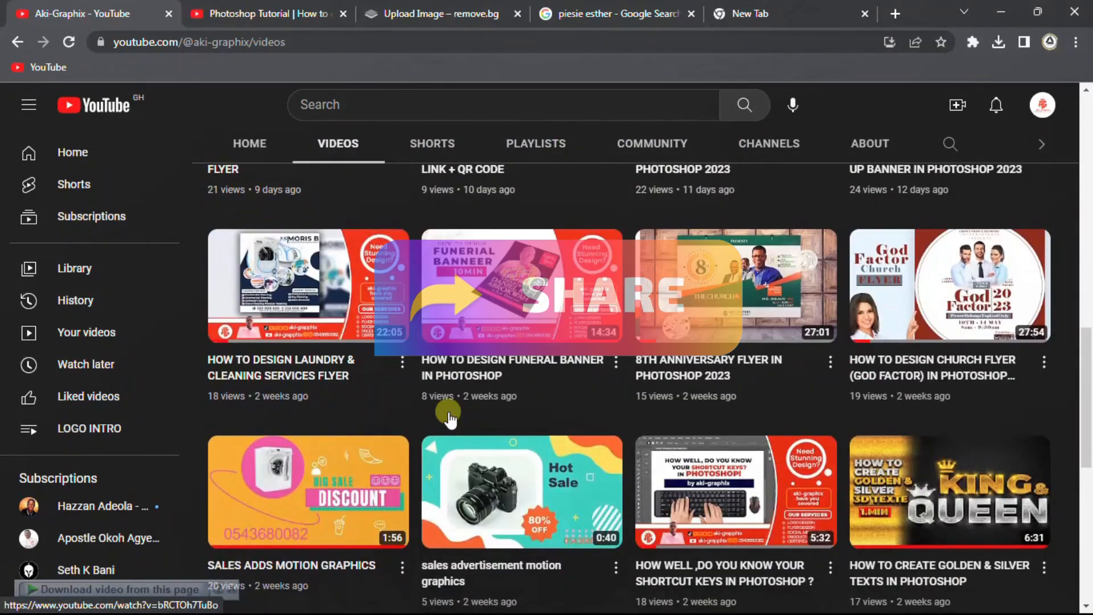
scroll(450, 419, "down", 4)
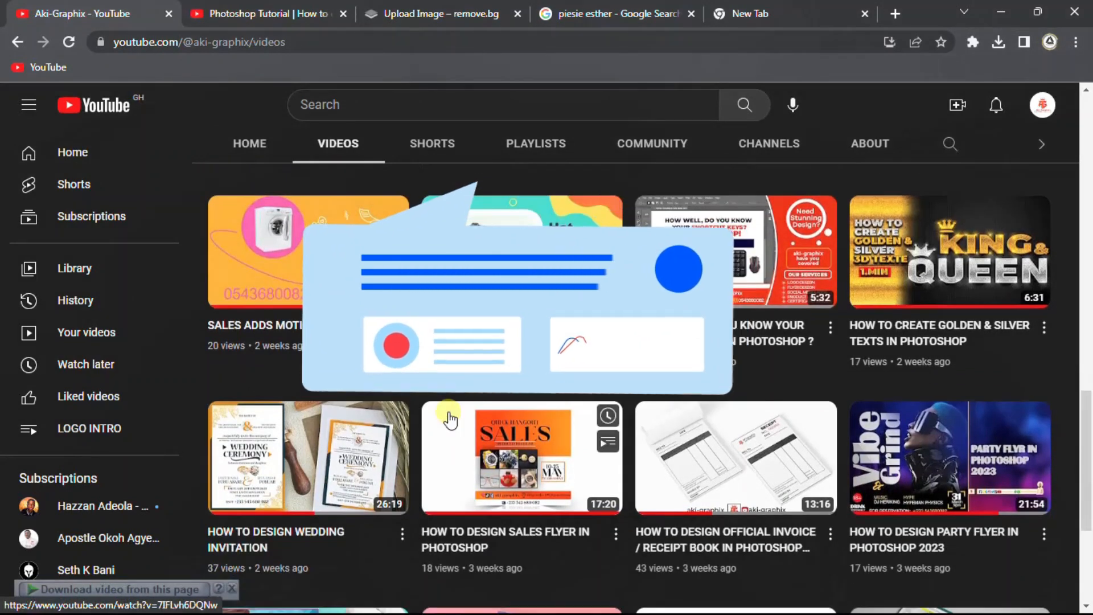
scroll(449, 418, "down", 4)
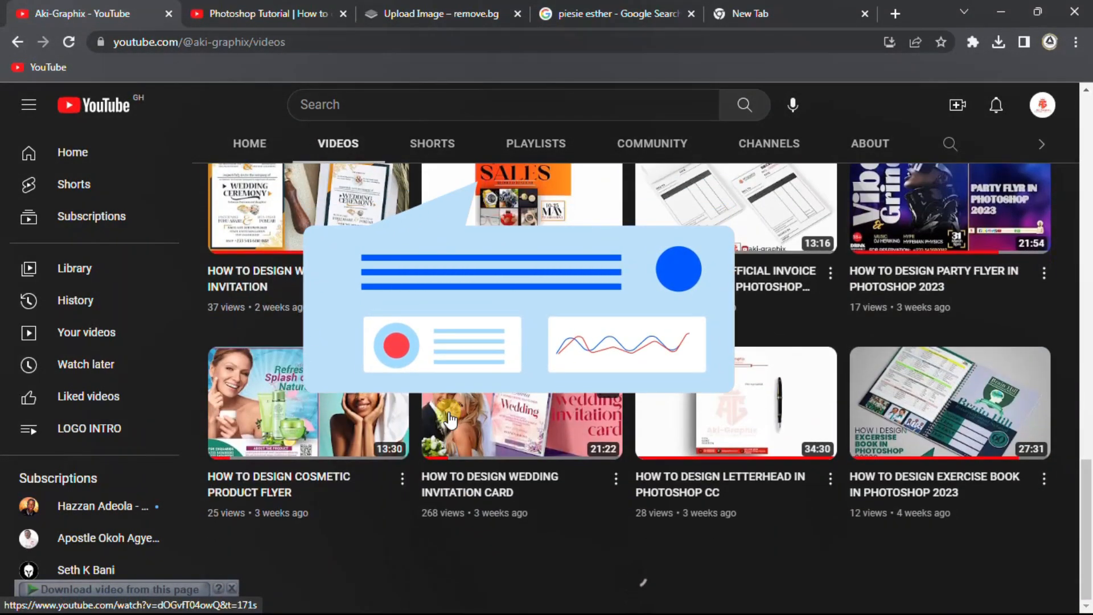
scroll(450, 419, "down", 3)
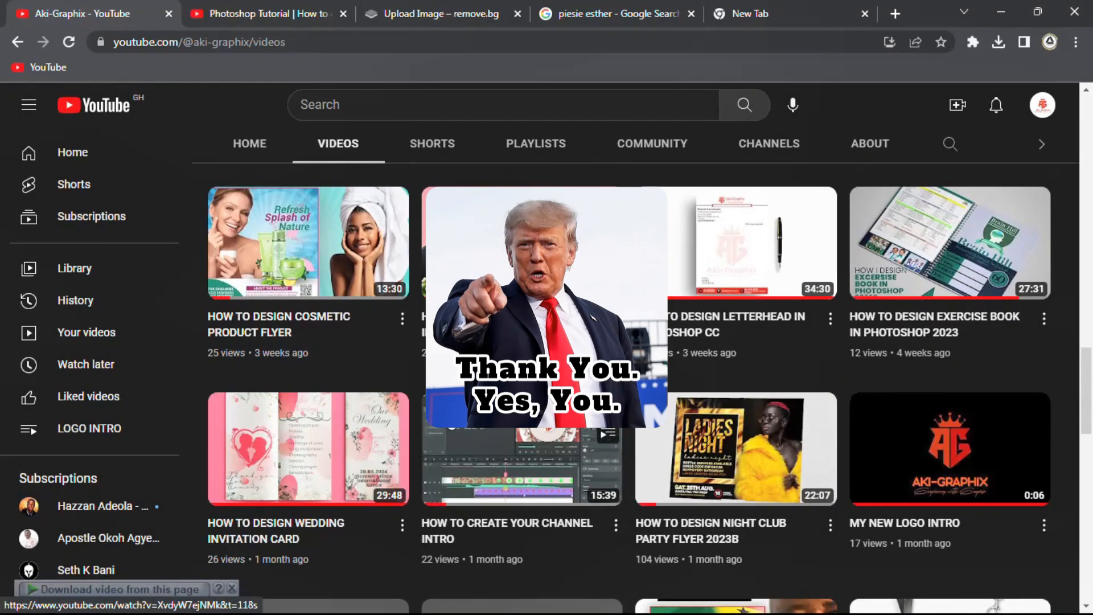
scroll(449, 419, "down", 7)
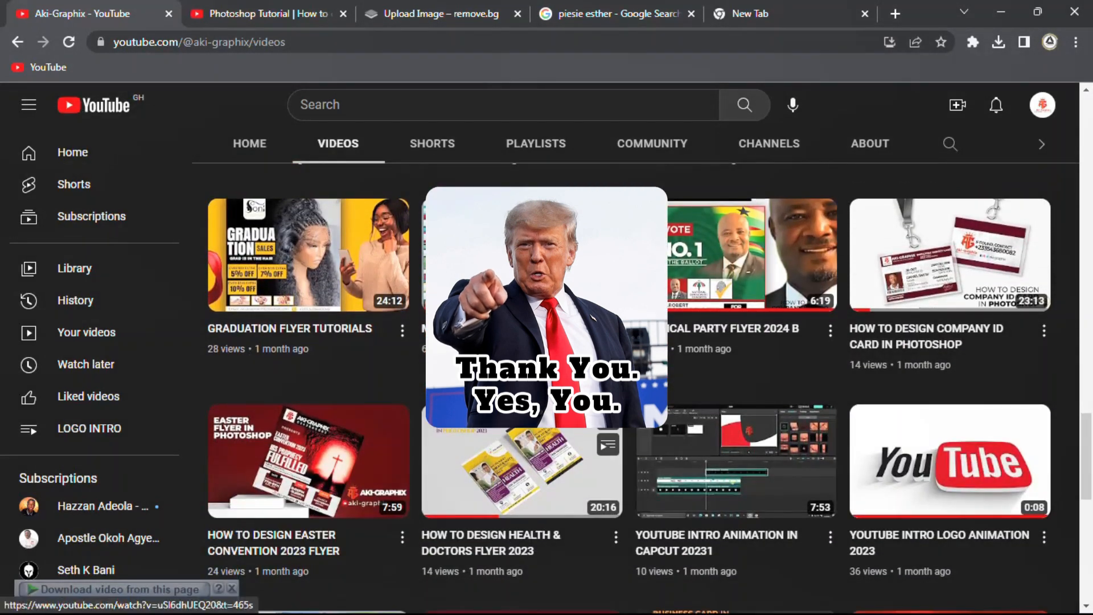
scroll(449, 419, "down", 7)
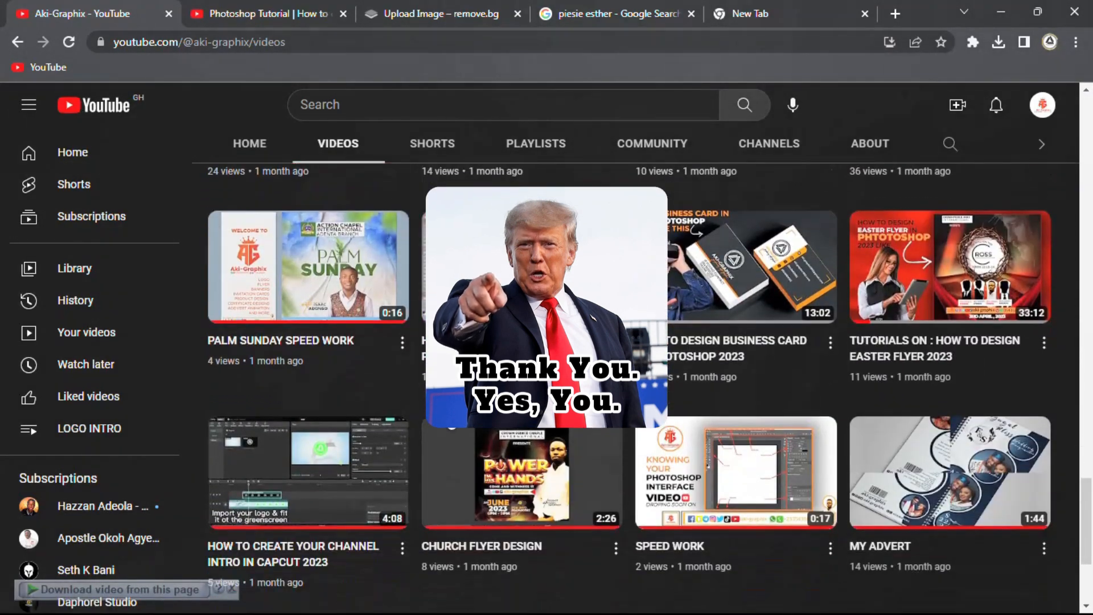
scroll(449, 412, "down", 2)
scroll(448, 411, "up", 3)
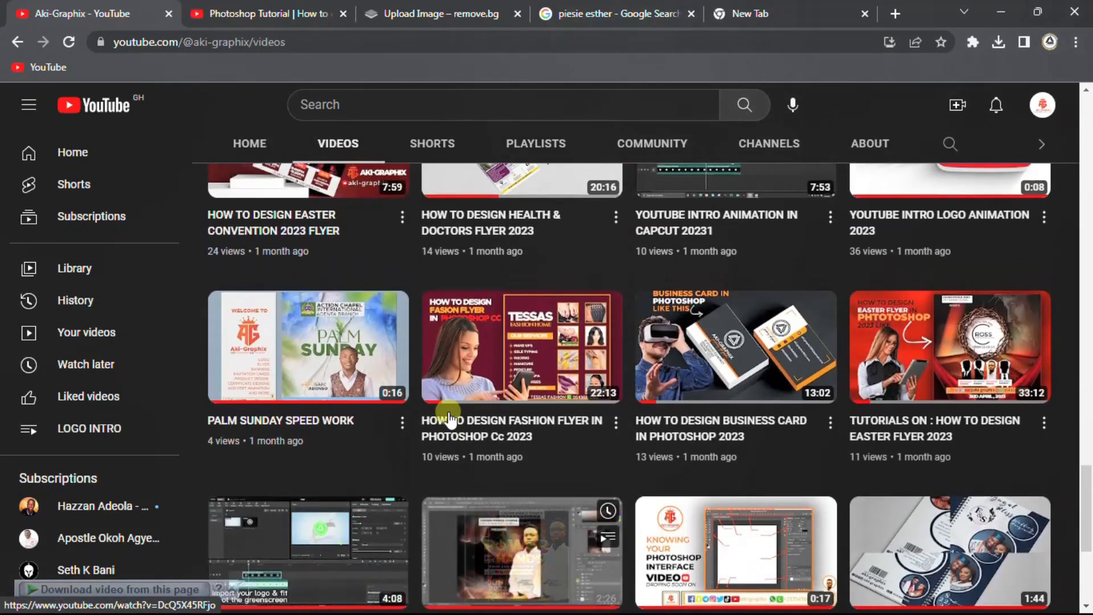
scroll(450, 419, "up", 11)
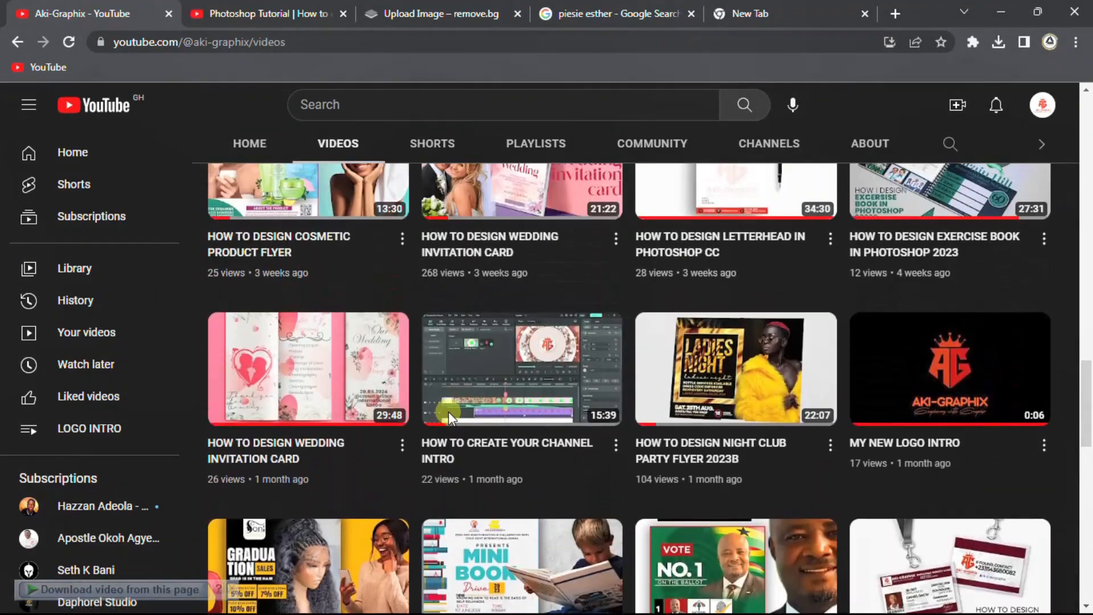
scroll(449, 418, "up", 11)
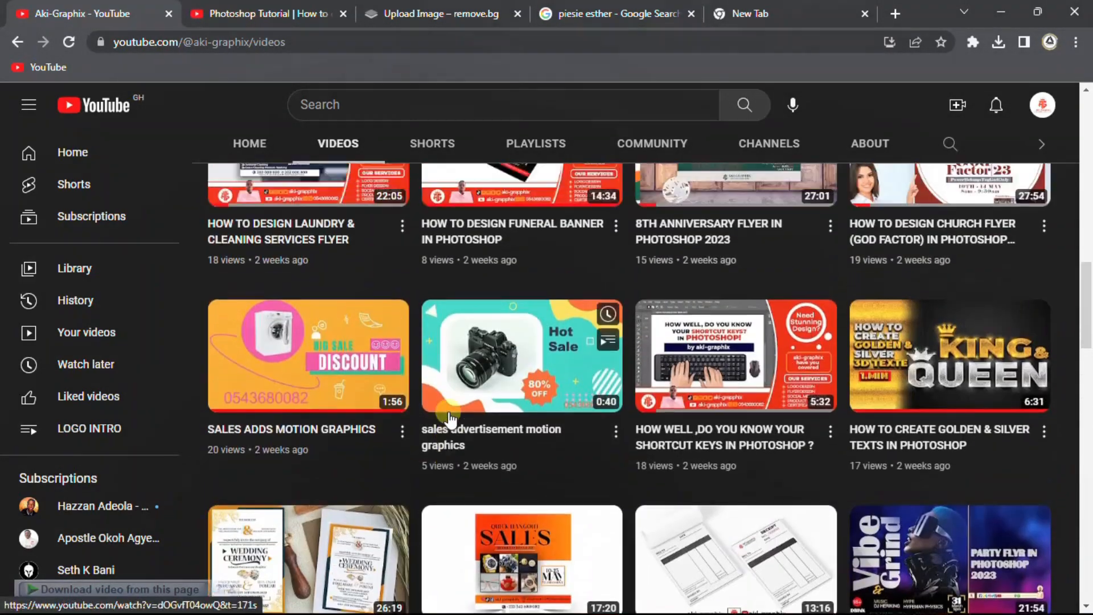
scroll(450, 419, "up", 9)
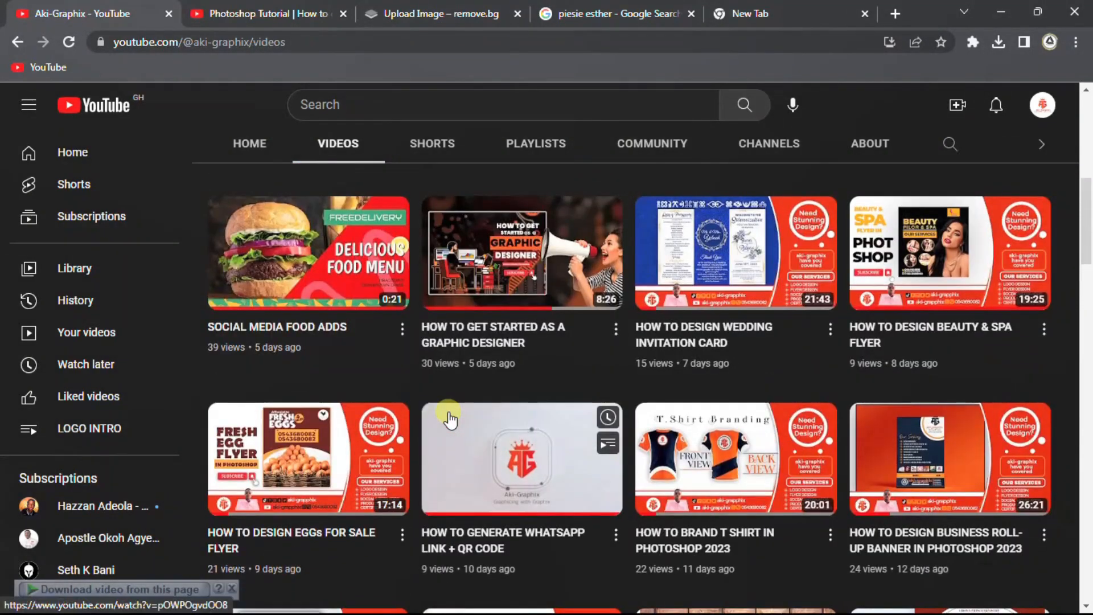
scroll(450, 420, "up", 2)
scroll(450, 419, "up", 1)
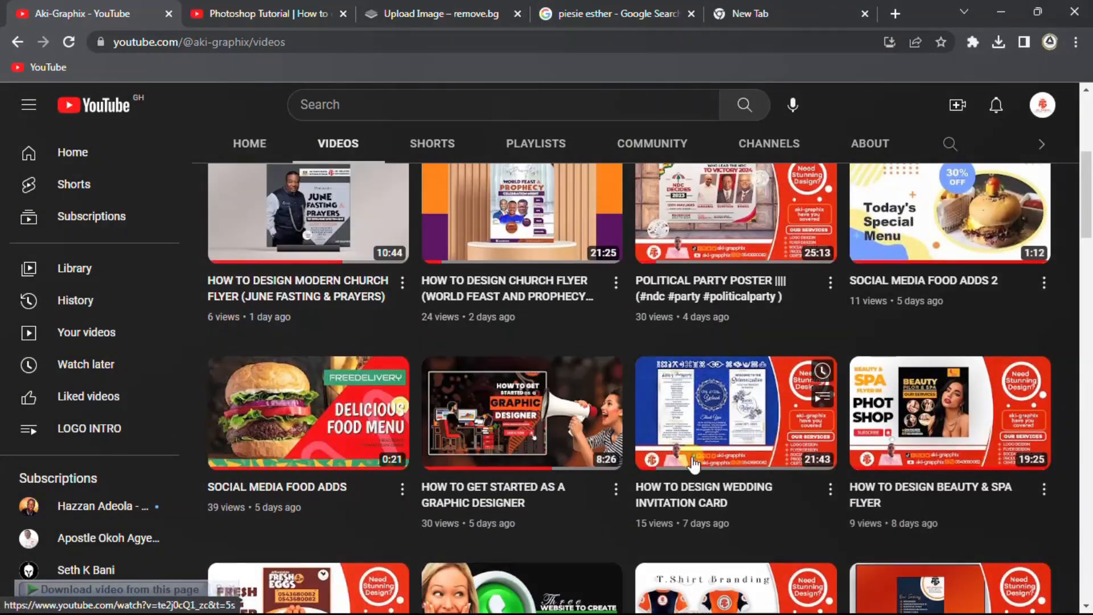
left_click(716, 434)
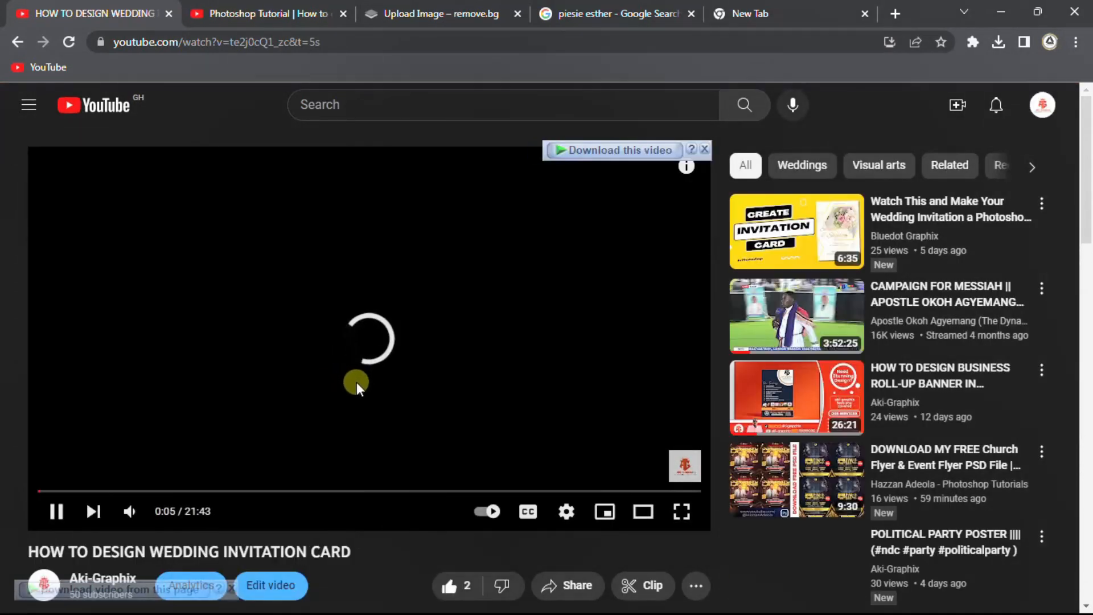
Dismiss the download banner, rewind and pause the wedding video, then return to the channel
left_click(704, 149)
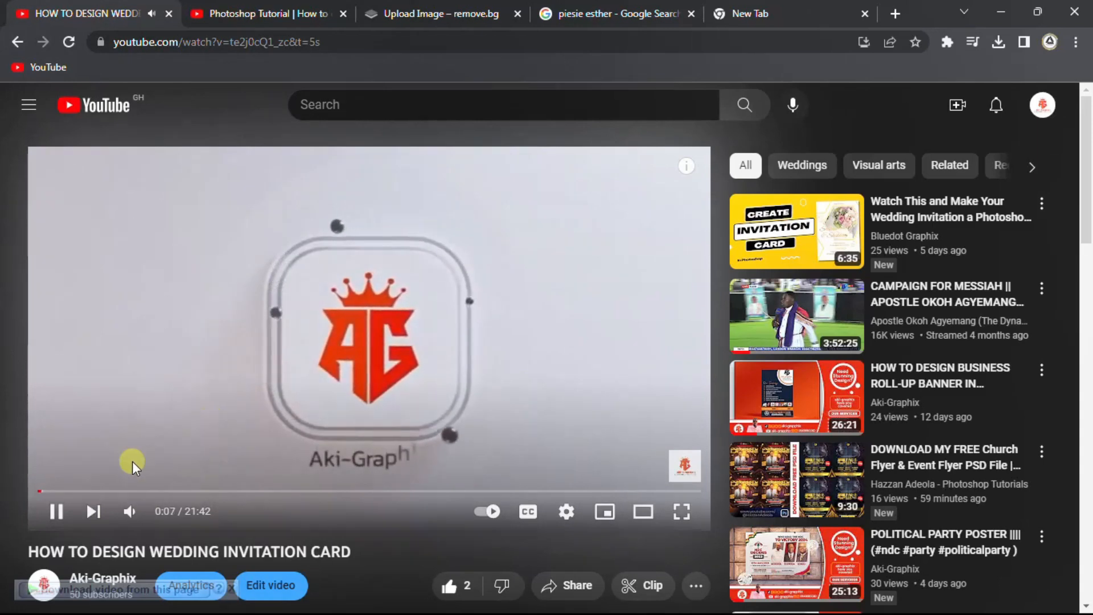
left_click_drag(38, 489, 33, 492)
left_click(143, 391)
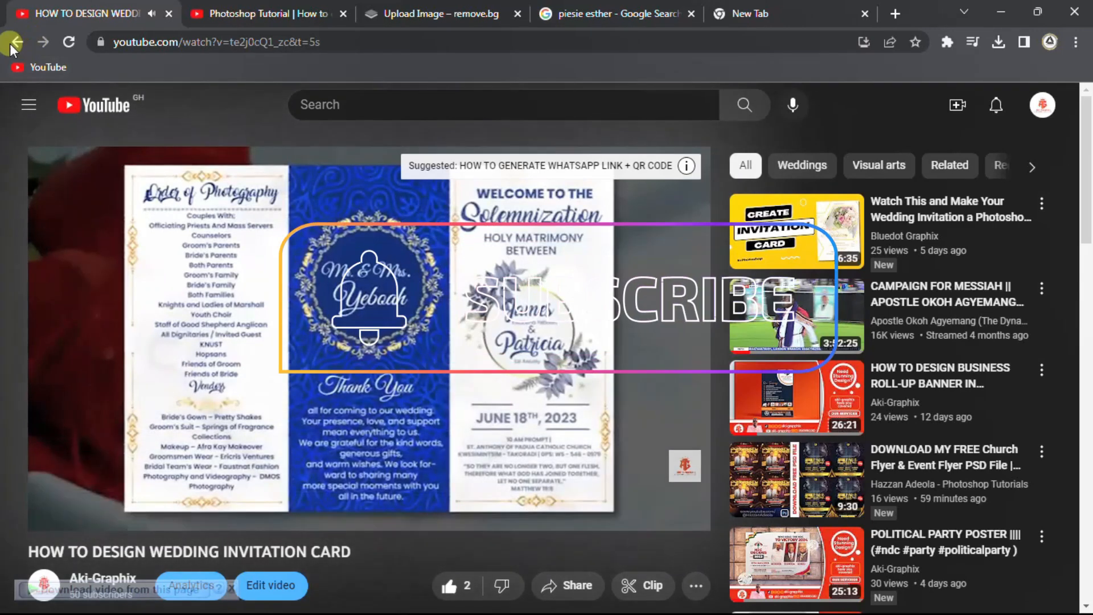
left_click(11, 44)
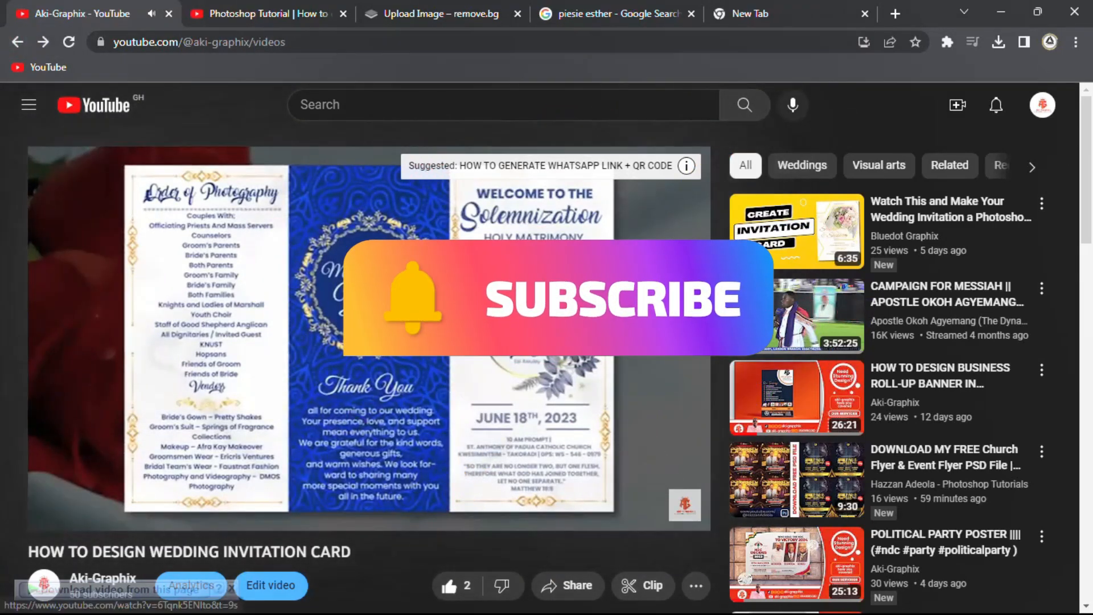
Open the modern church flyer video, rewind it to the start, pause, and go back
scroll(460, 348, "up", 8)
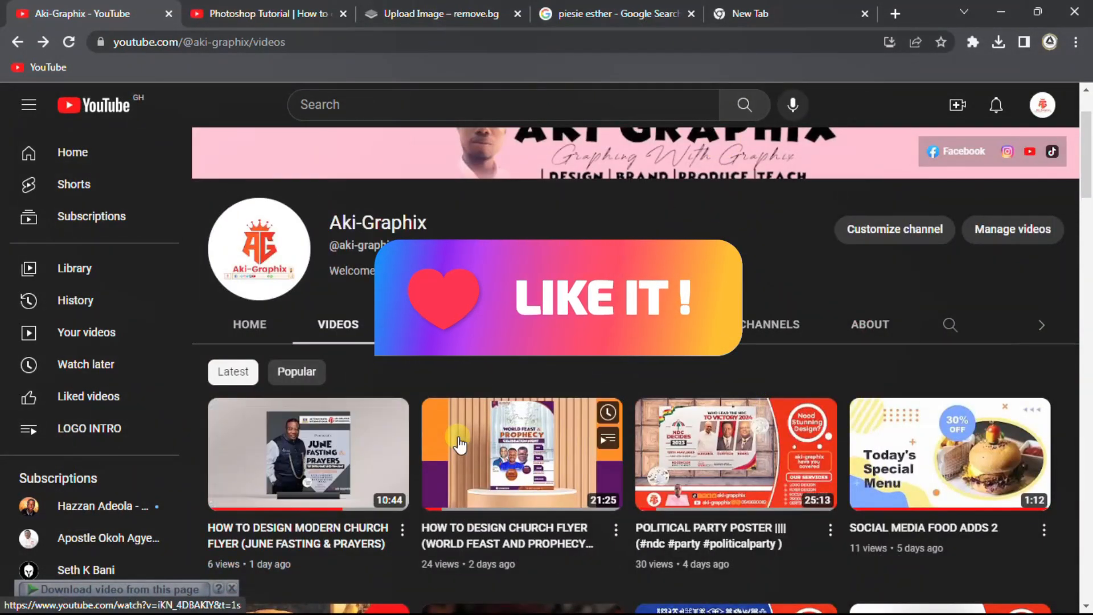
left_click(282, 454)
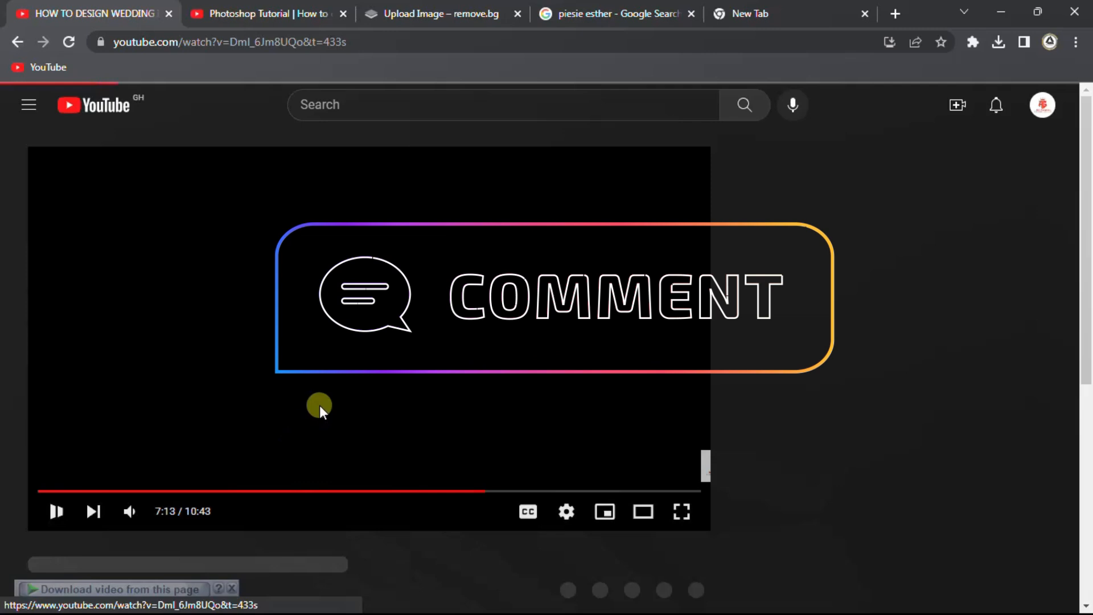
left_click_drag(485, 491, 8, 477)
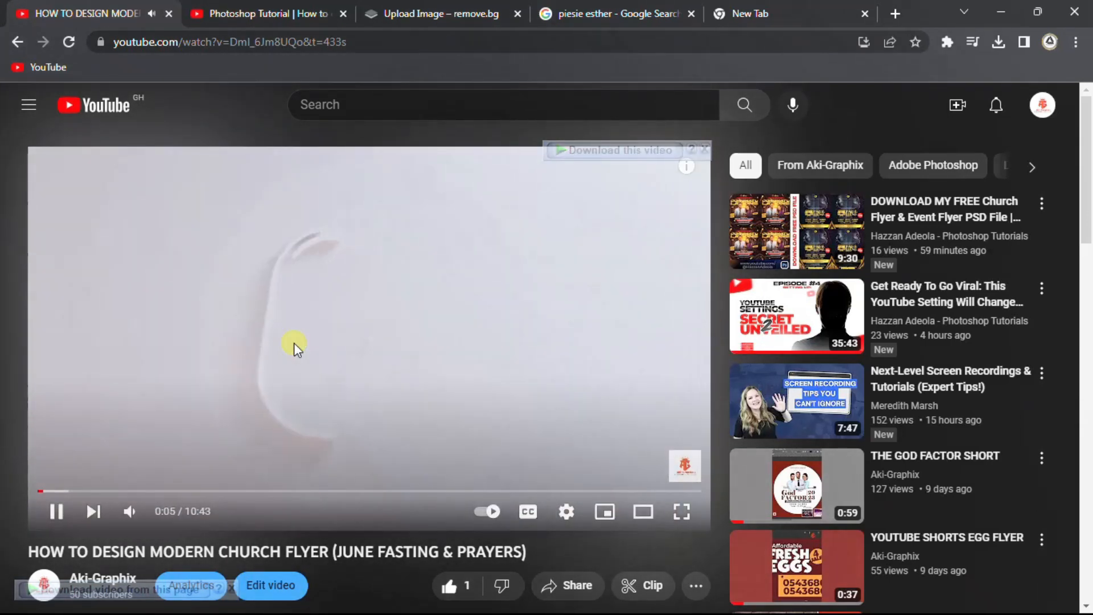
left_click(294, 343)
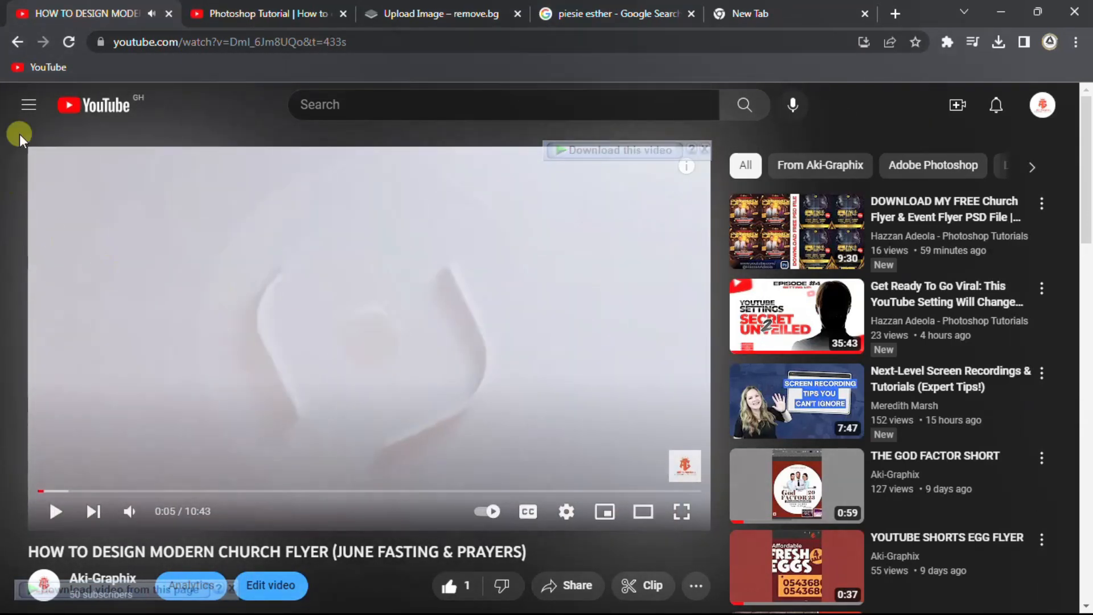
left_click(17, 43)
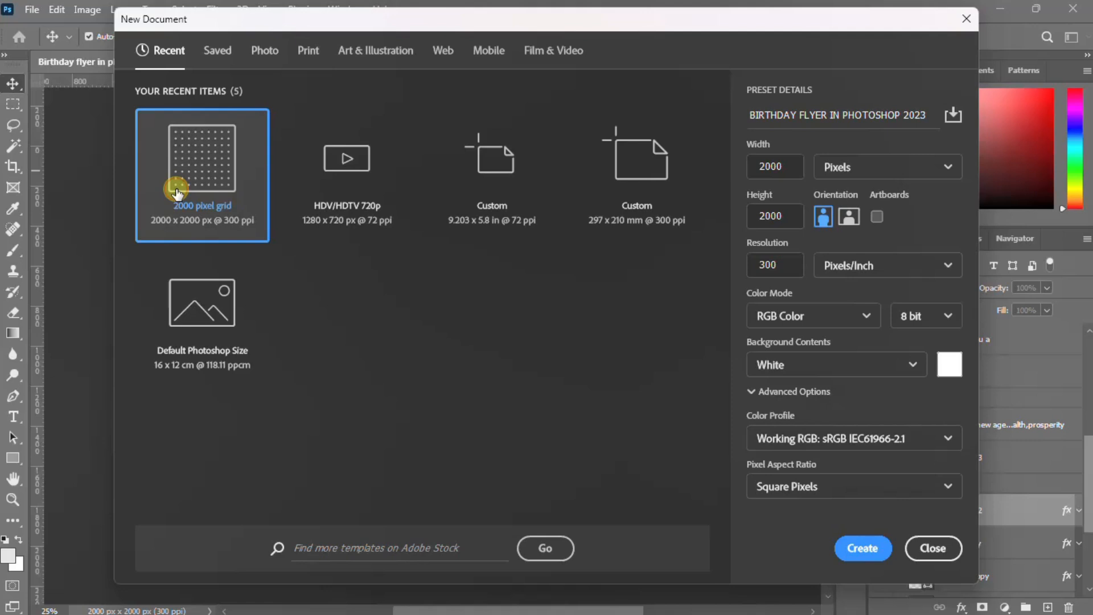
Create the 2000 × 2000 px, 300 ppi document from the preset
left_click(775, 167)
left_click(777, 223)
left_click(863, 548)
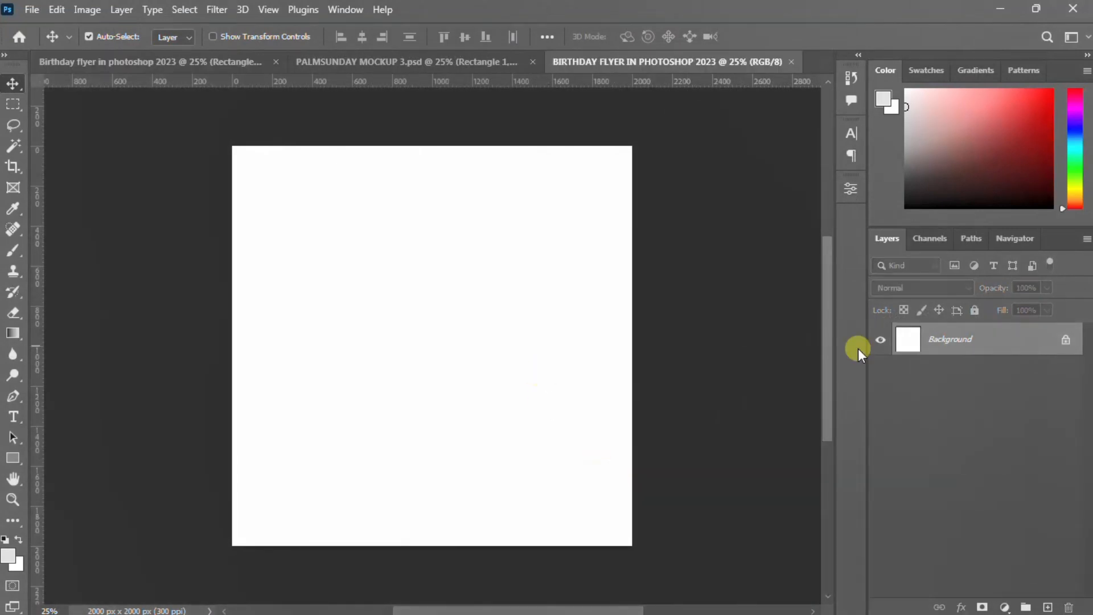
Unlock the Background into Layer 0, then add and cancel a Solid Color fill layer
left_click(1063, 341)
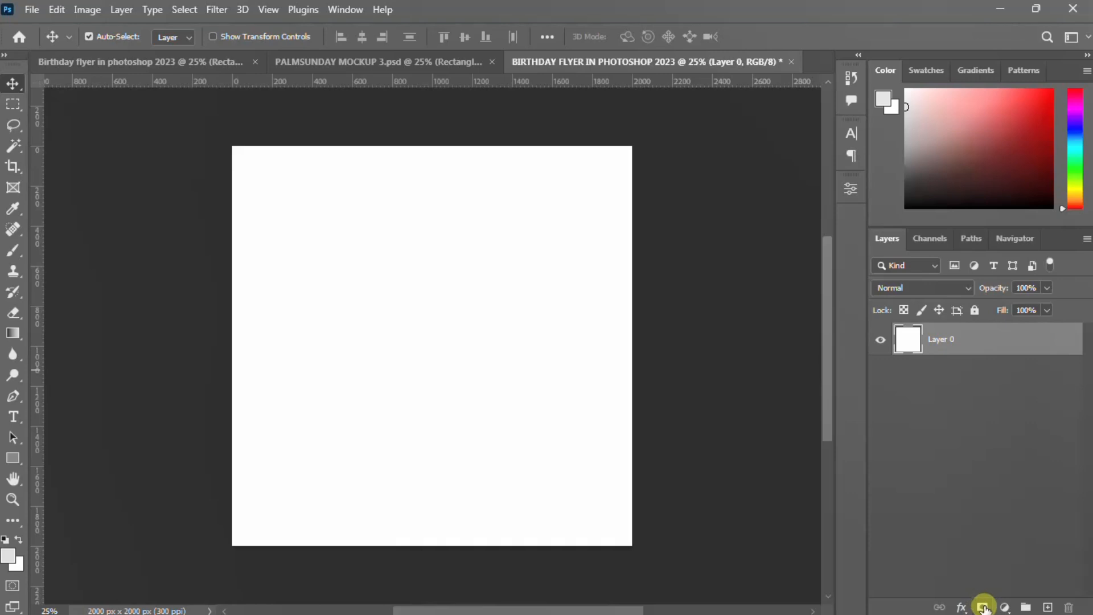
left_click(1006, 607)
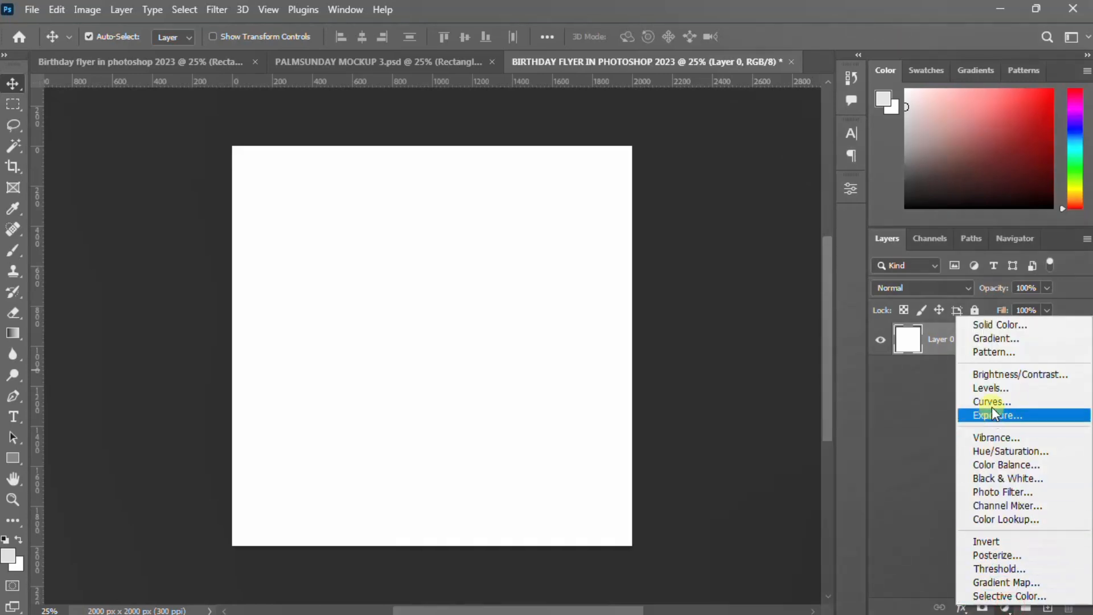
left_click(999, 326)
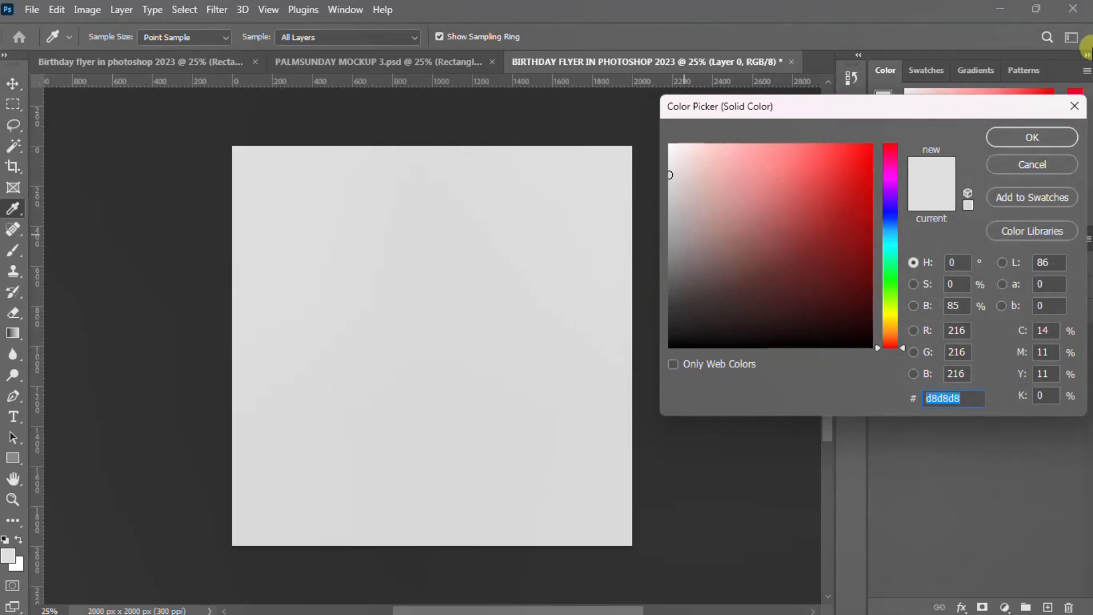
left_click(1026, 167)
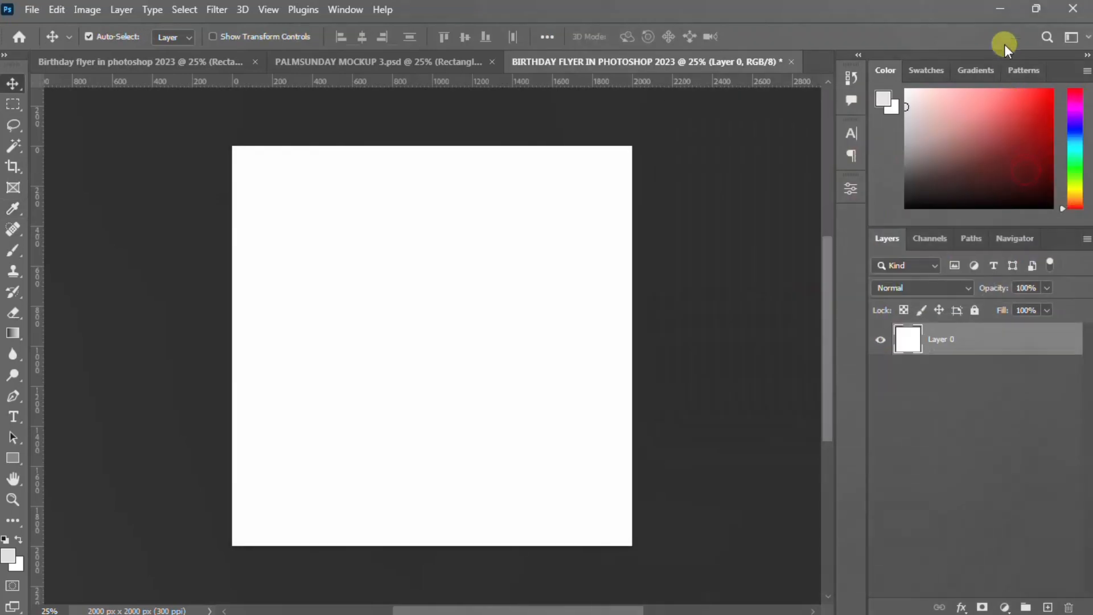
left_click(1001, 10)
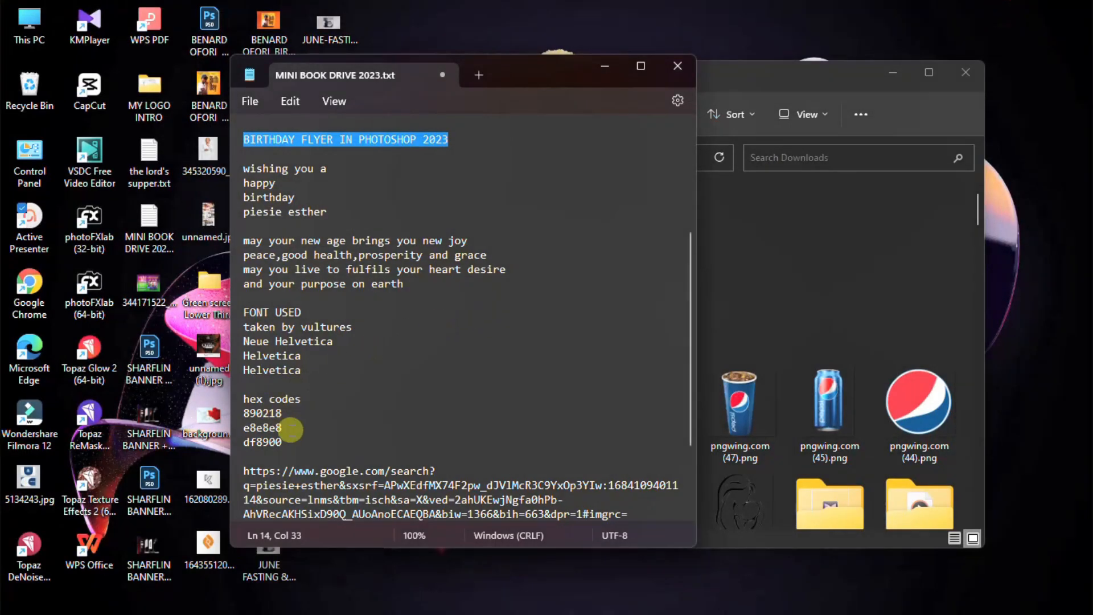
Select the hex code 890218 in the flyer notes, then switch back to the Photoshop flyer
left_click(279, 414)
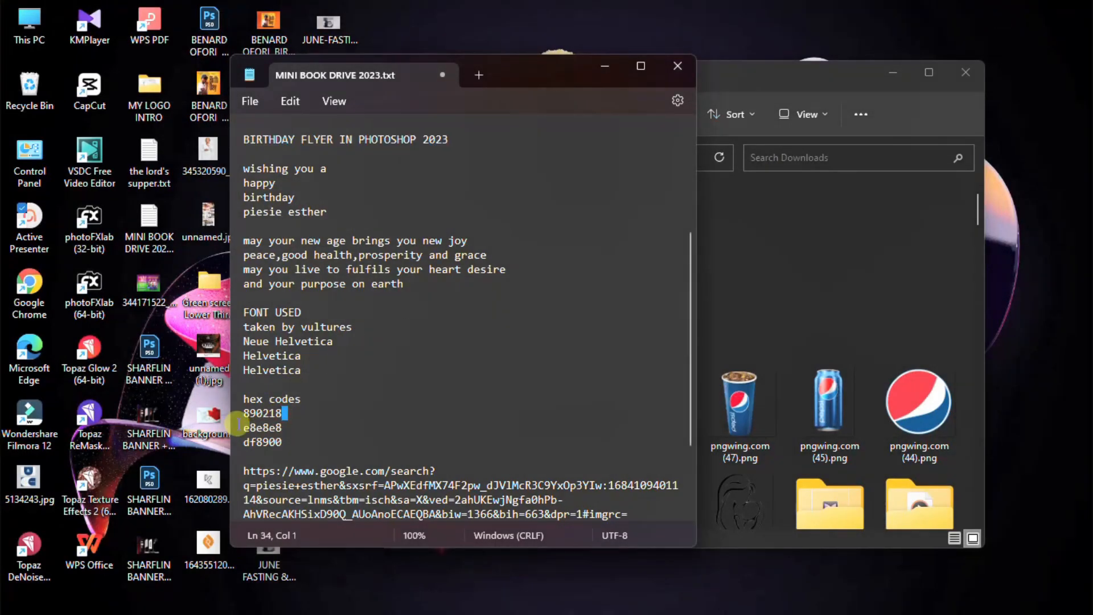
left_click_drag(238, 423, 227, 415)
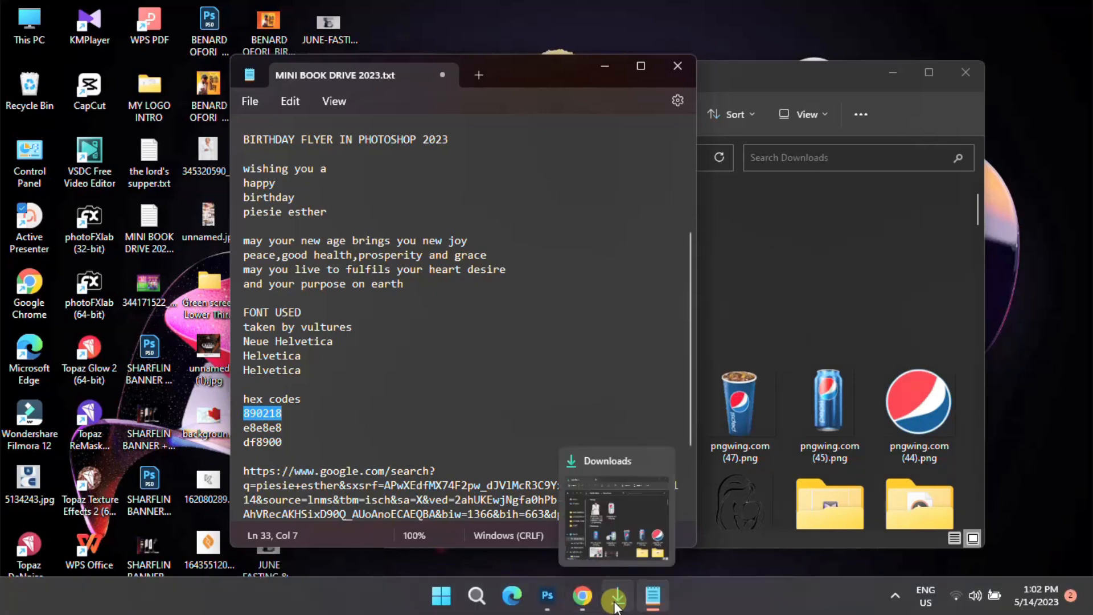
left_click(538, 602)
Add a crimson fill layer and a new layer, then sample the panel's crimson as foreground colour
left_click_drag(958, 354, 952, 606)
left_click(1005, 606)
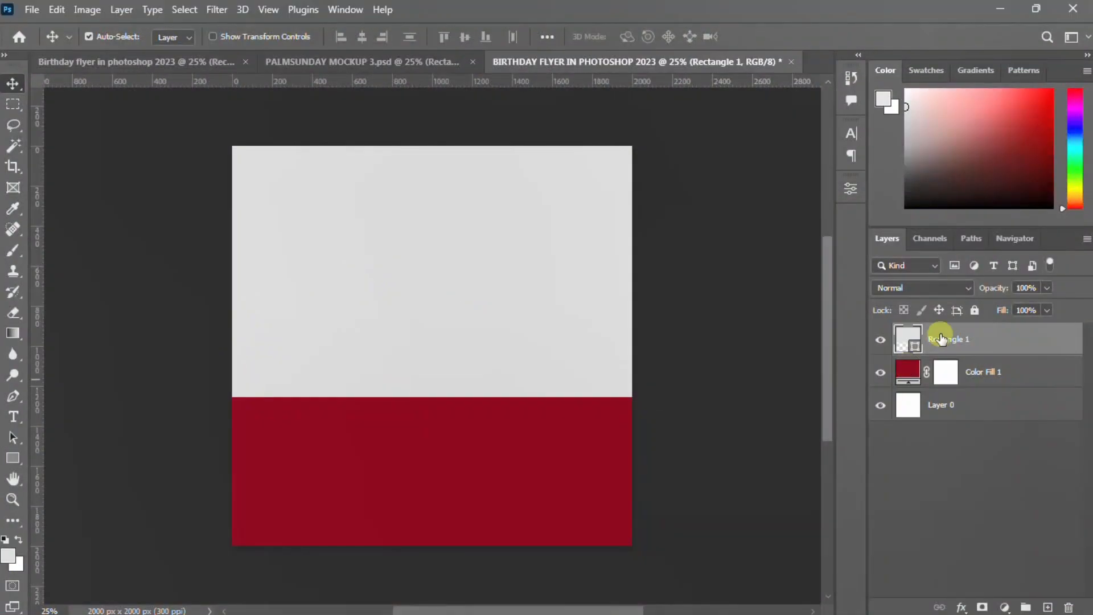
left_click(1047, 607)
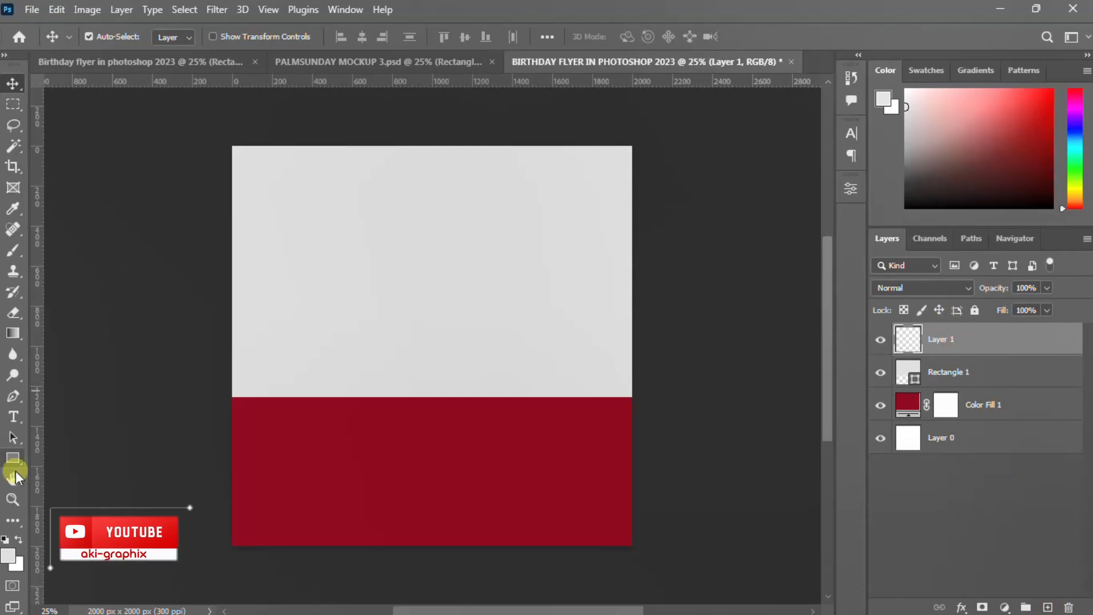
left_click(8, 555)
left_click(280, 480)
left_click(1028, 138)
key("v")
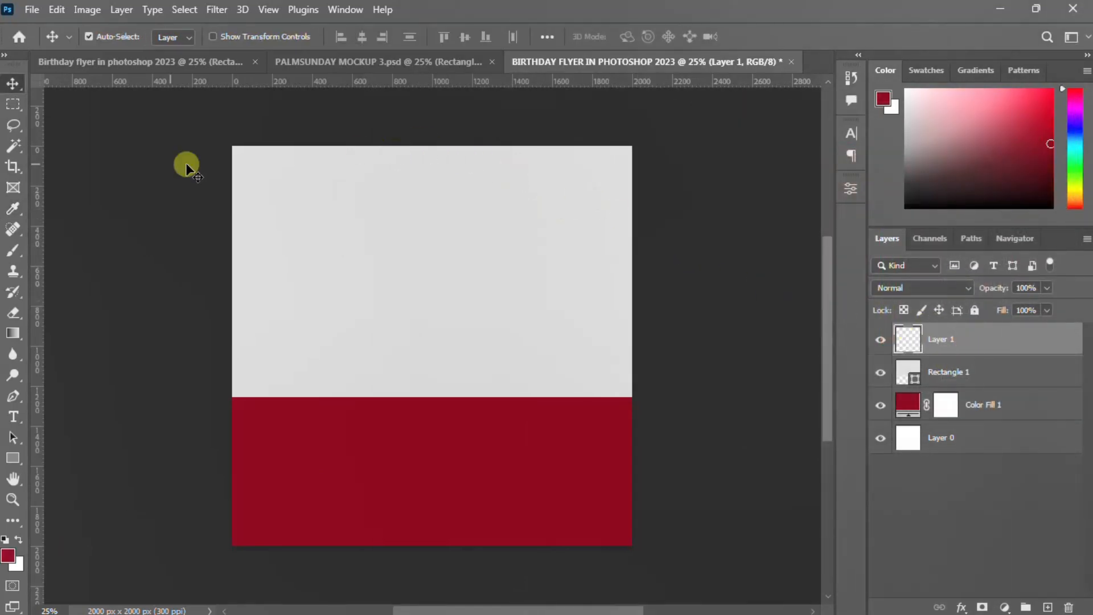
Draw a tall 1114 × 2212 px crimson rectangle over the canvas's right half
left_click(12, 458)
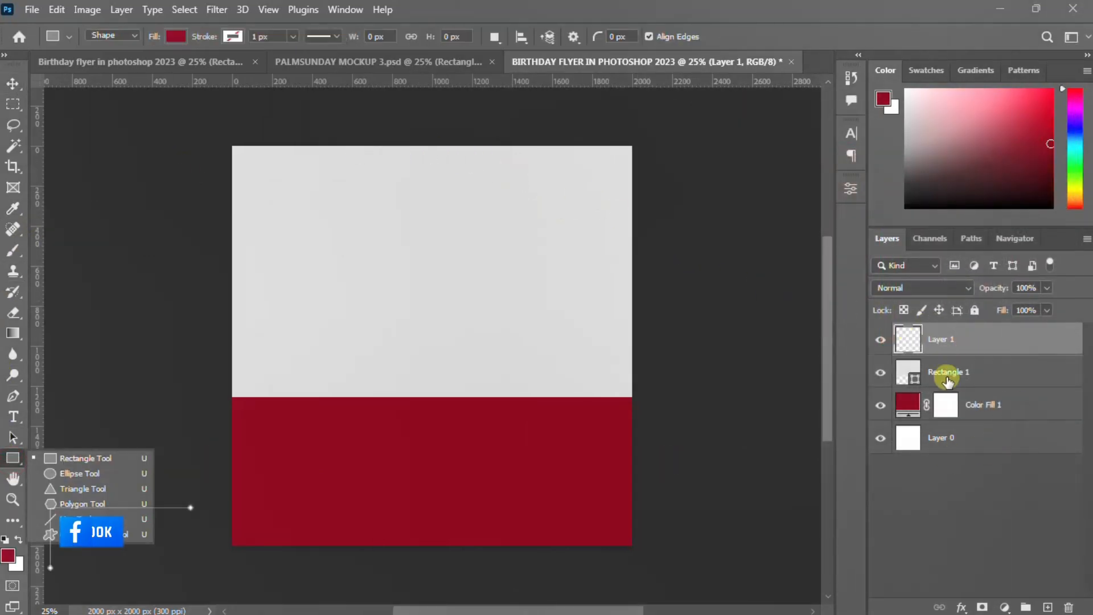
left_click(82, 459)
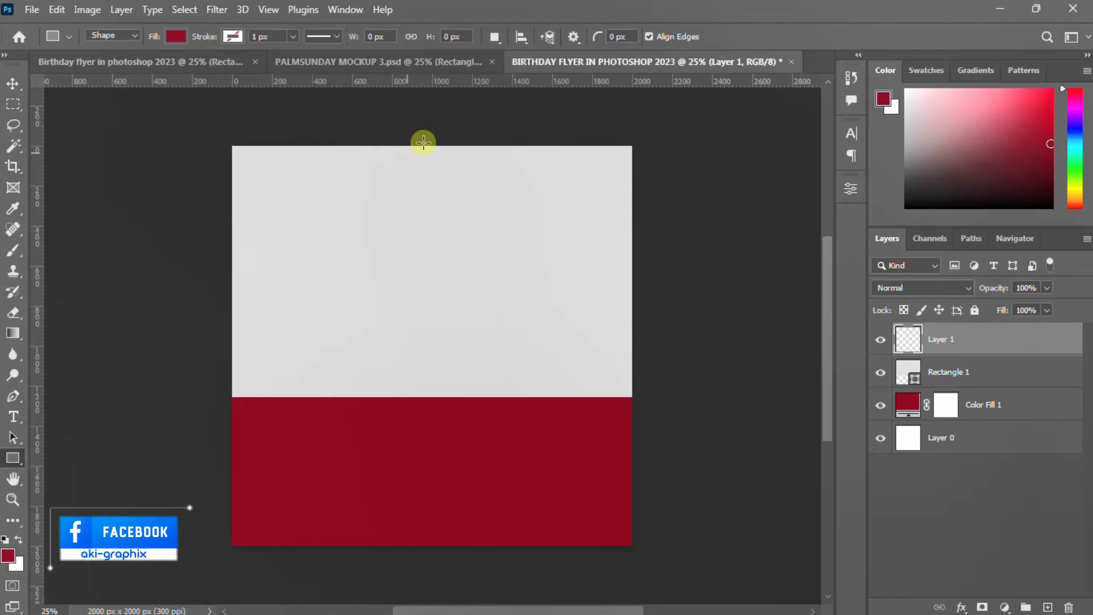
left_click_drag(434, 135, 656, 576)
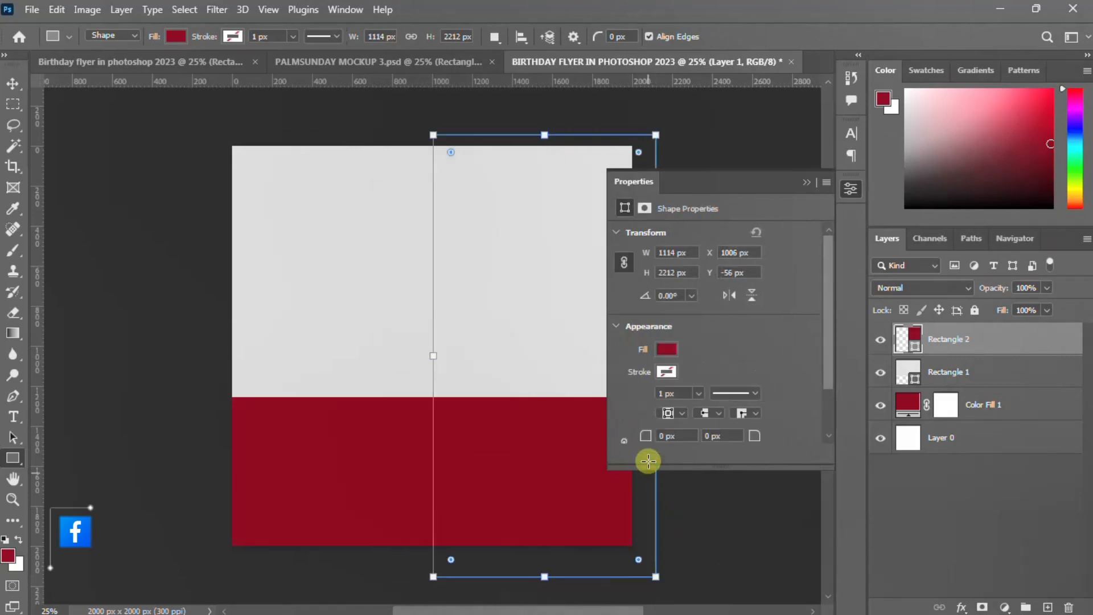
left_click(850, 189)
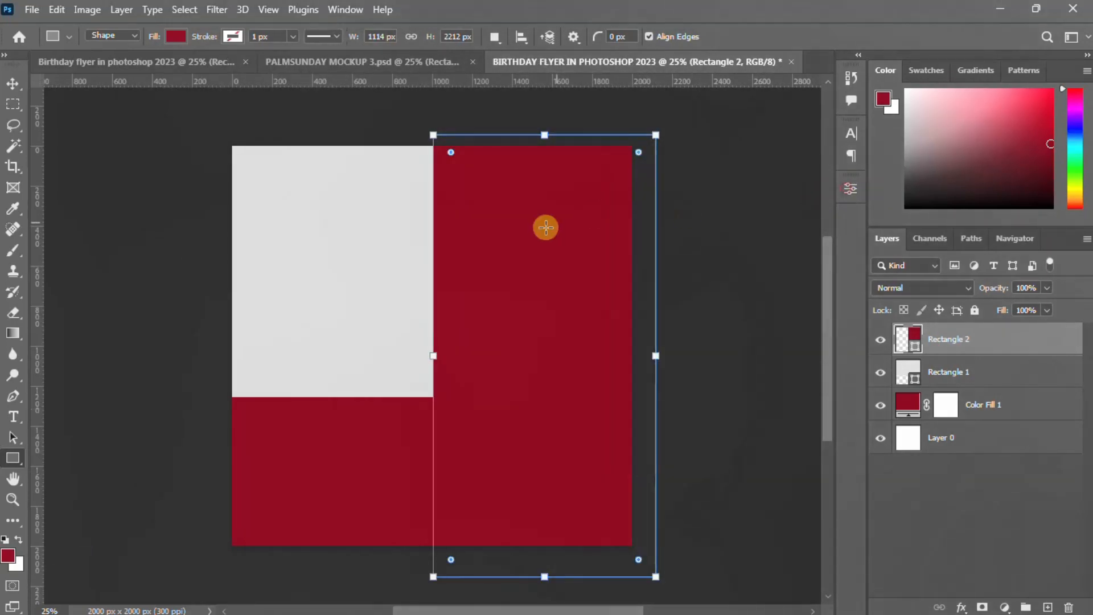
left_click(12, 82)
left_click(531, 334)
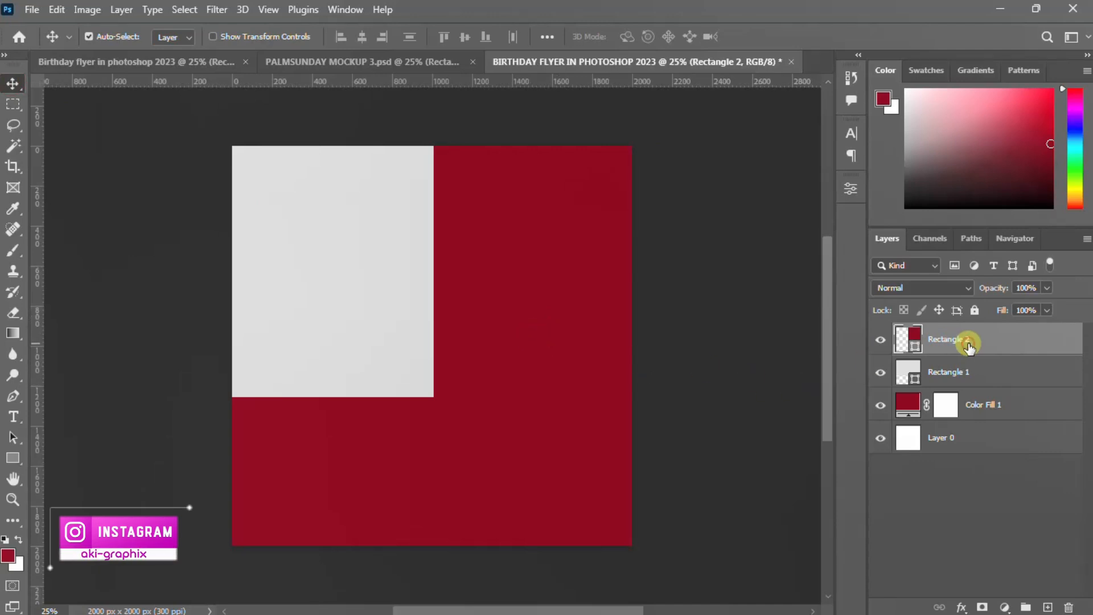
left_click(959, 608)
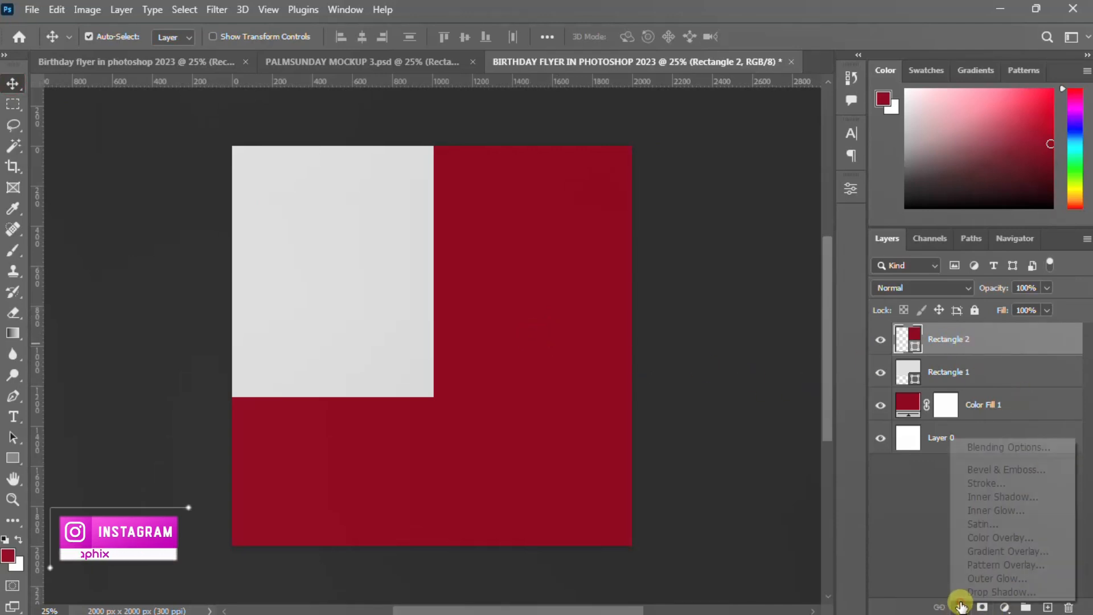
Give Rectangle 2 a 30 px outside stroke in orange df8900
left_click(1000, 490)
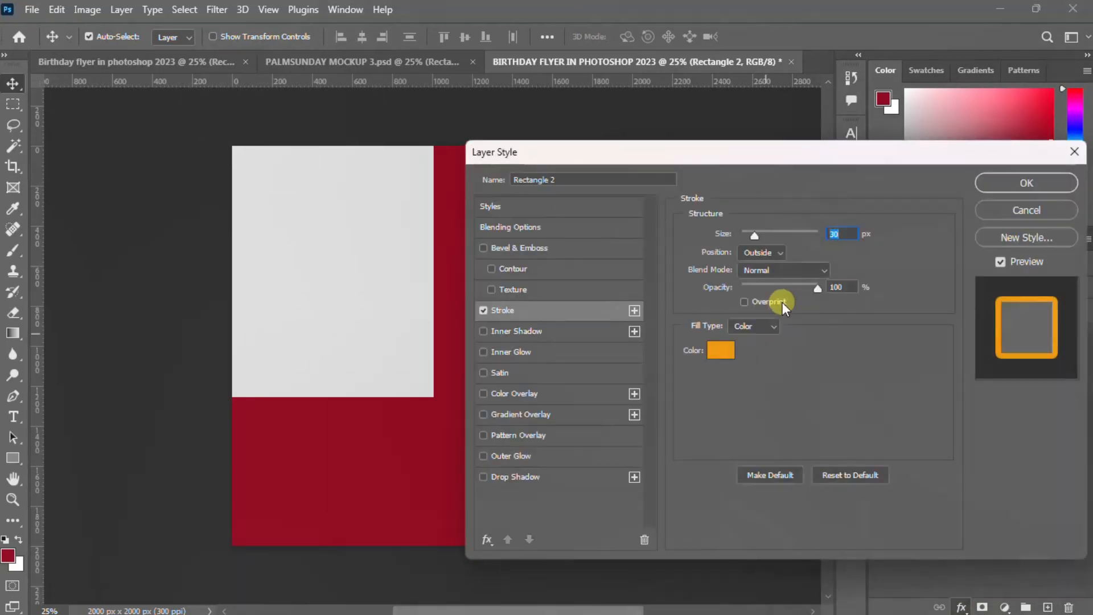
left_click(720, 351)
left_click_drag(965, 399, 927, 416)
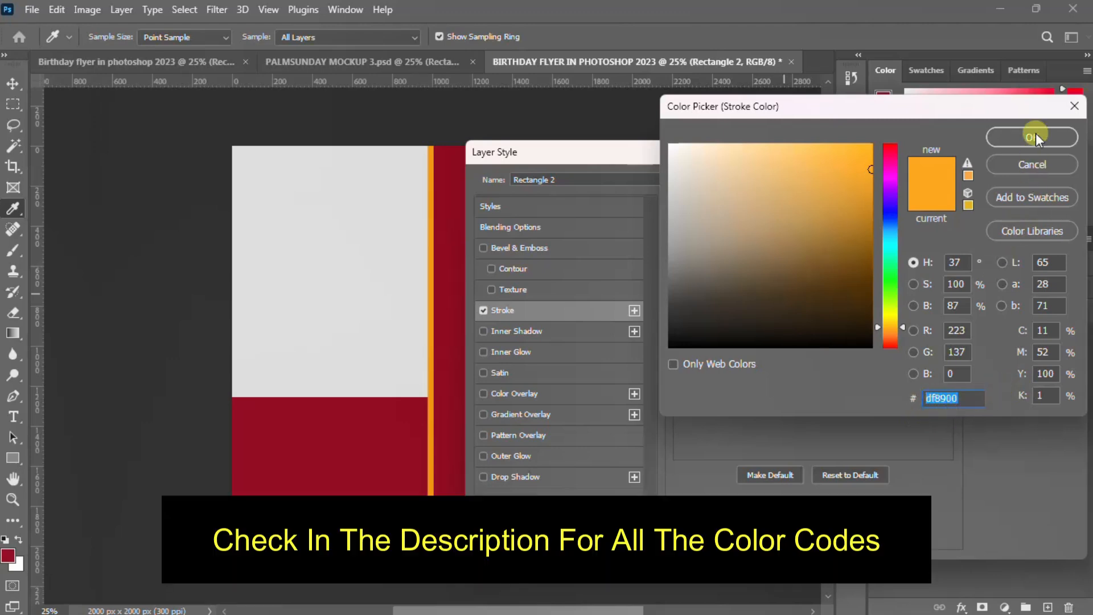
left_click(1036, 134)
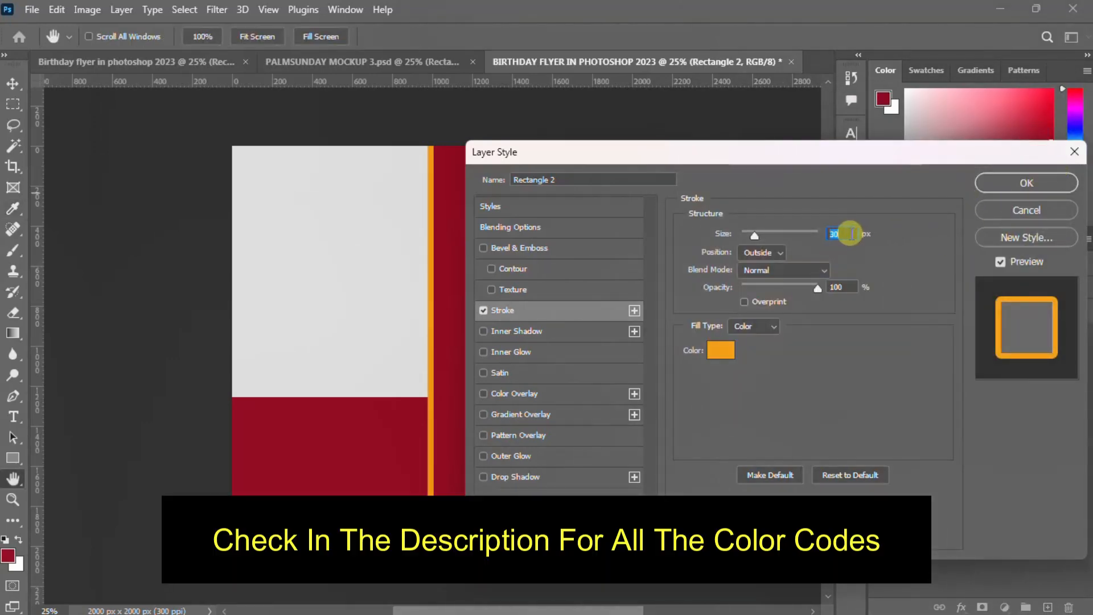
type("30")
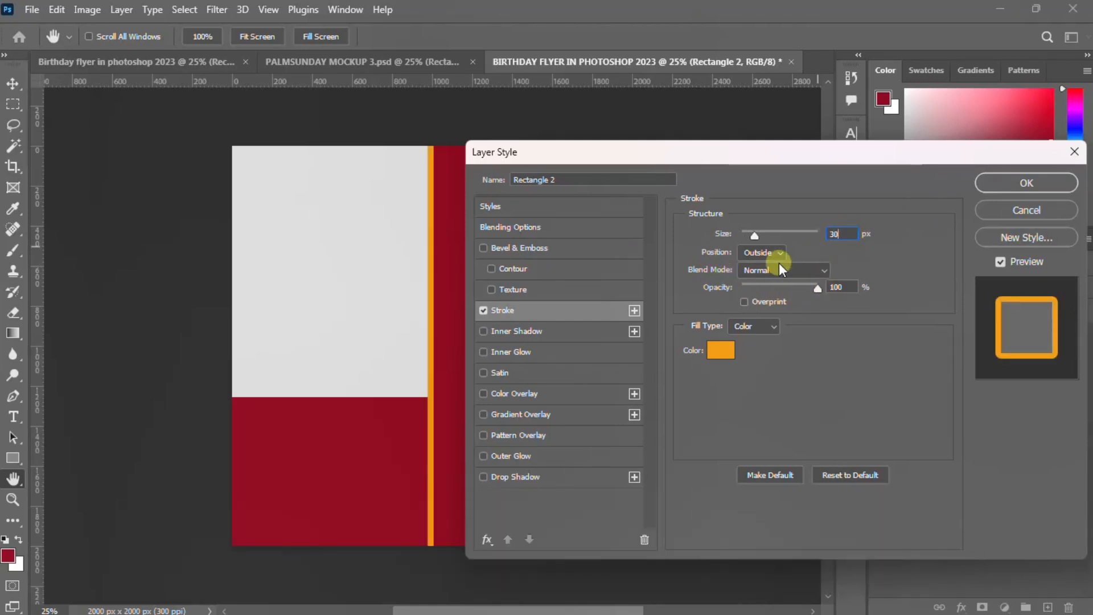
left_click(1013, 186)
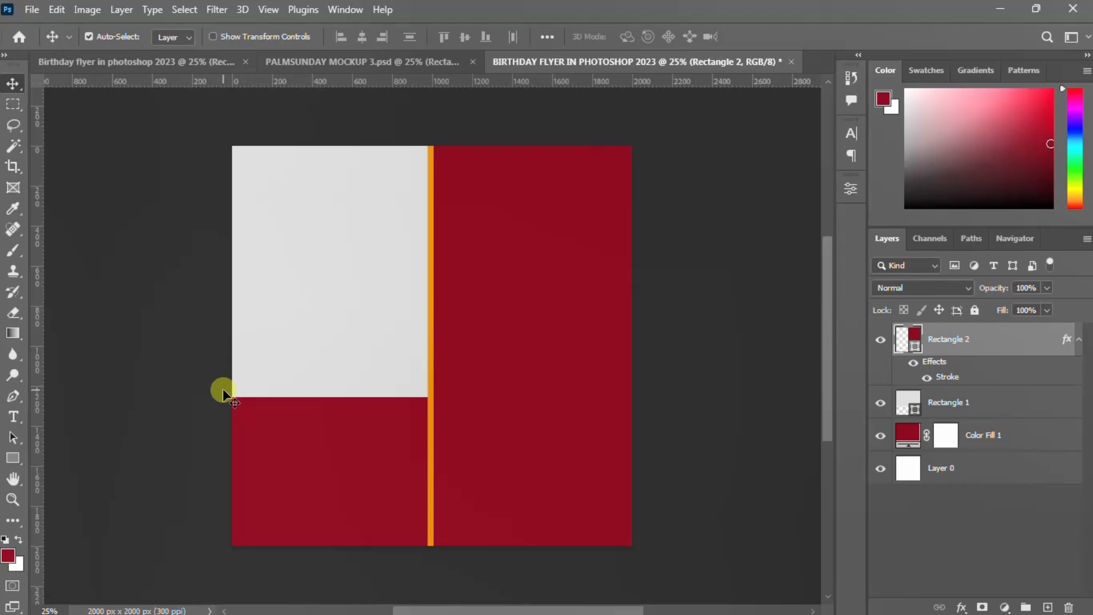
Nudge the rectangle right twice with Shift+Right and add an empty Layer 1
key("shift+Right")
key("shift+Right")
key("shift+Right")
key("shift+Right")
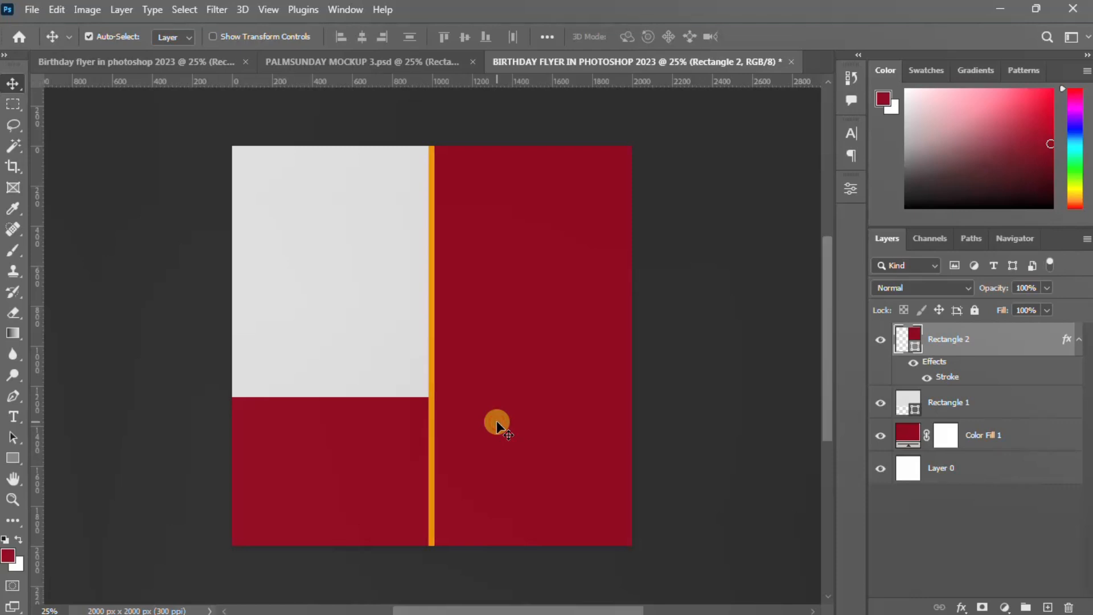
key("shift+Right")
key("shift+Right")
key("shift+Right")
key("shift+Right")
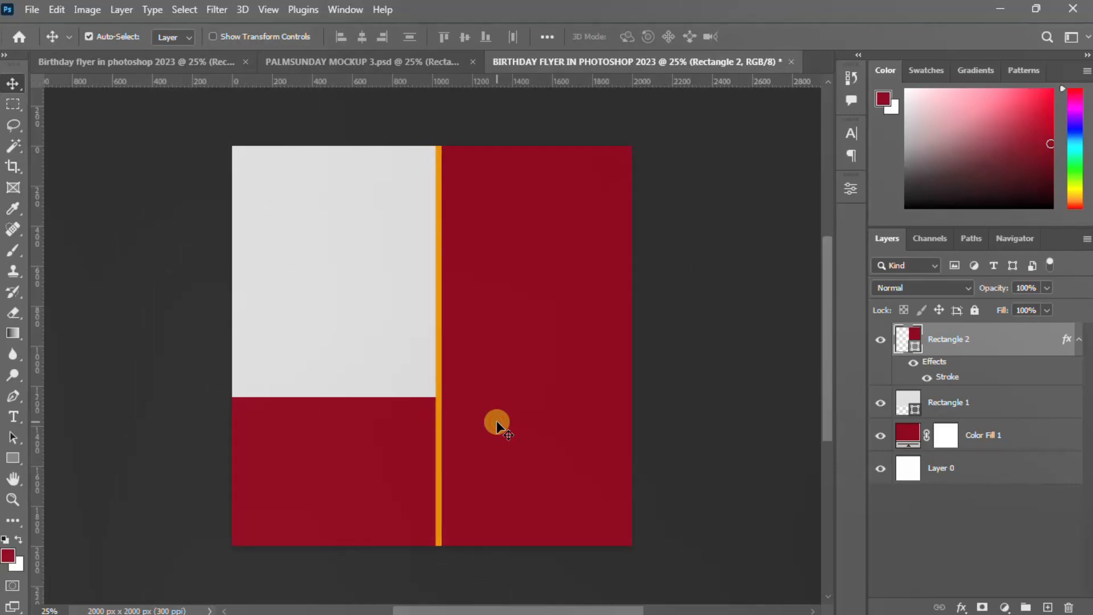
left_click(1075, 342)
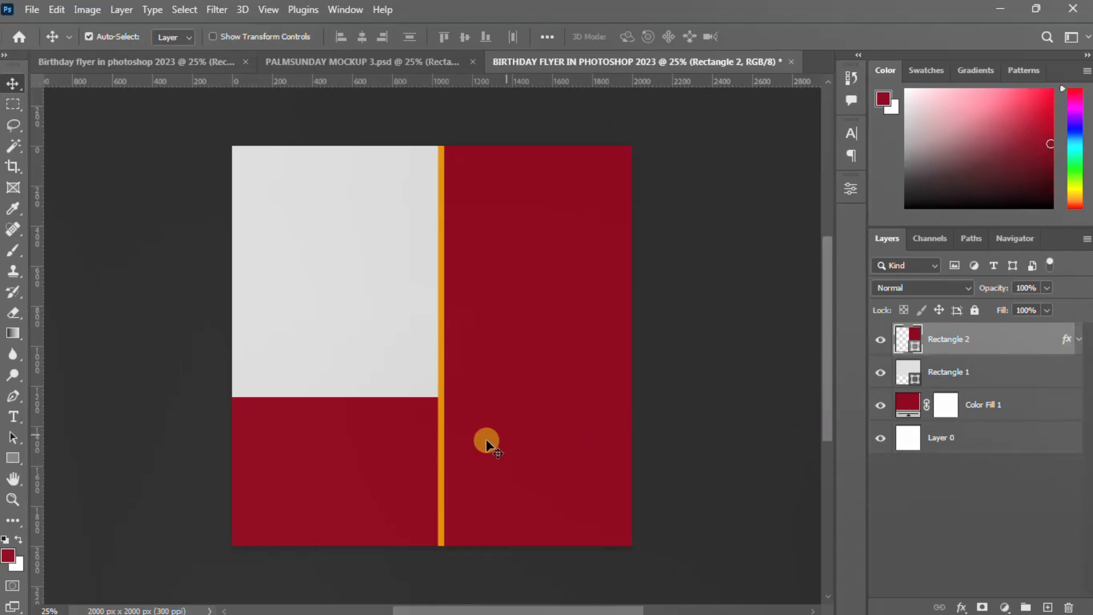
left_click(1047, 607)
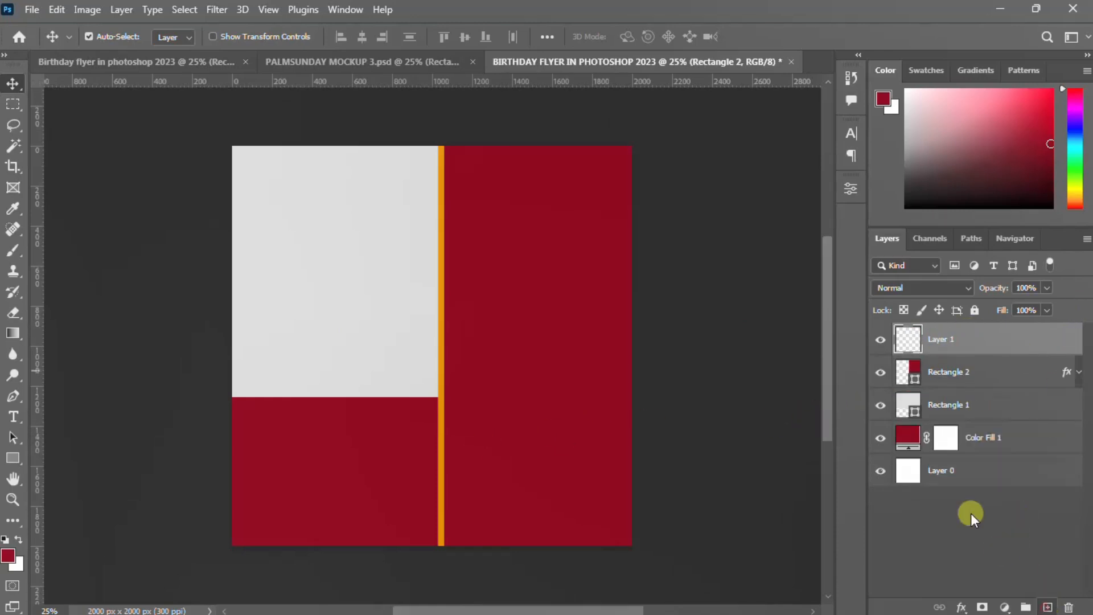
Draw an ellipse at the lower left on Layer 1, then undo the unwanted tall shape
left_click(968, 341)
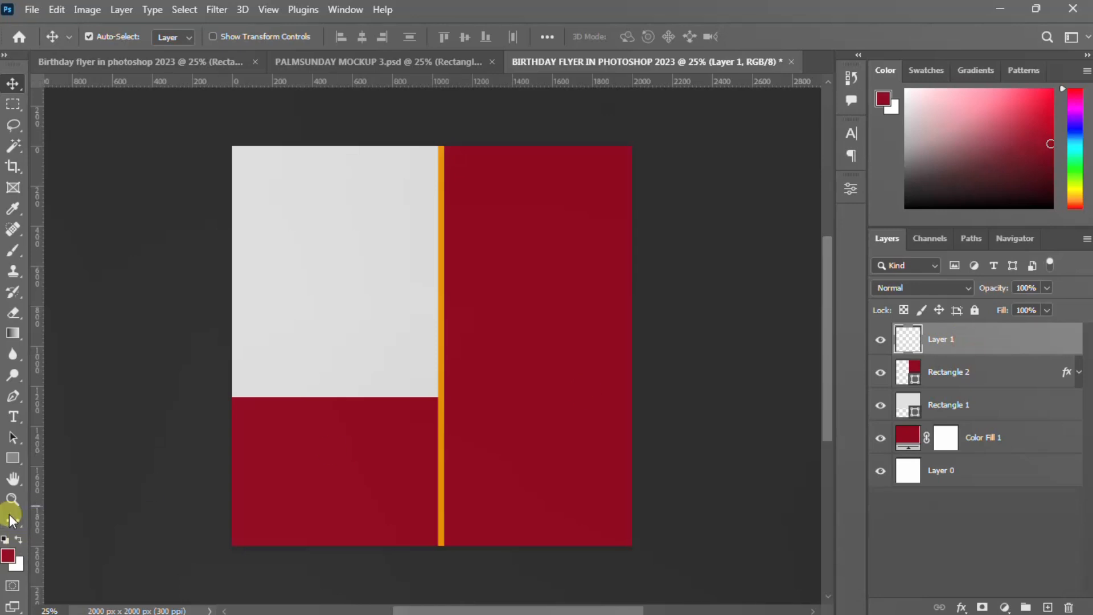
left_click_drag(18, 461, 66, 478)
left_click(66, 478)
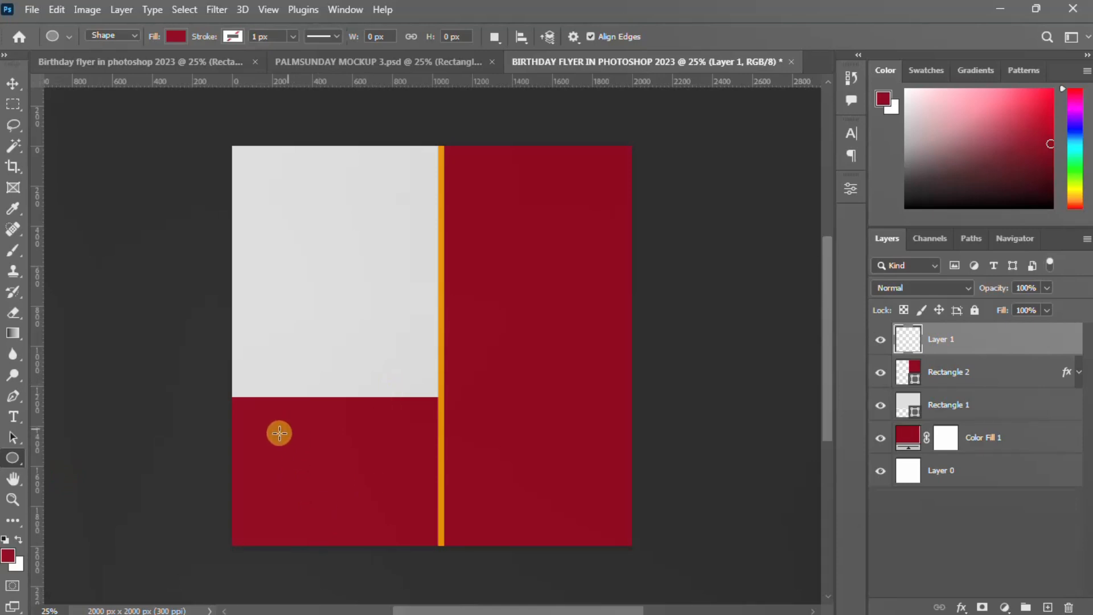
left_click_drag(271, 469, 409, 597)
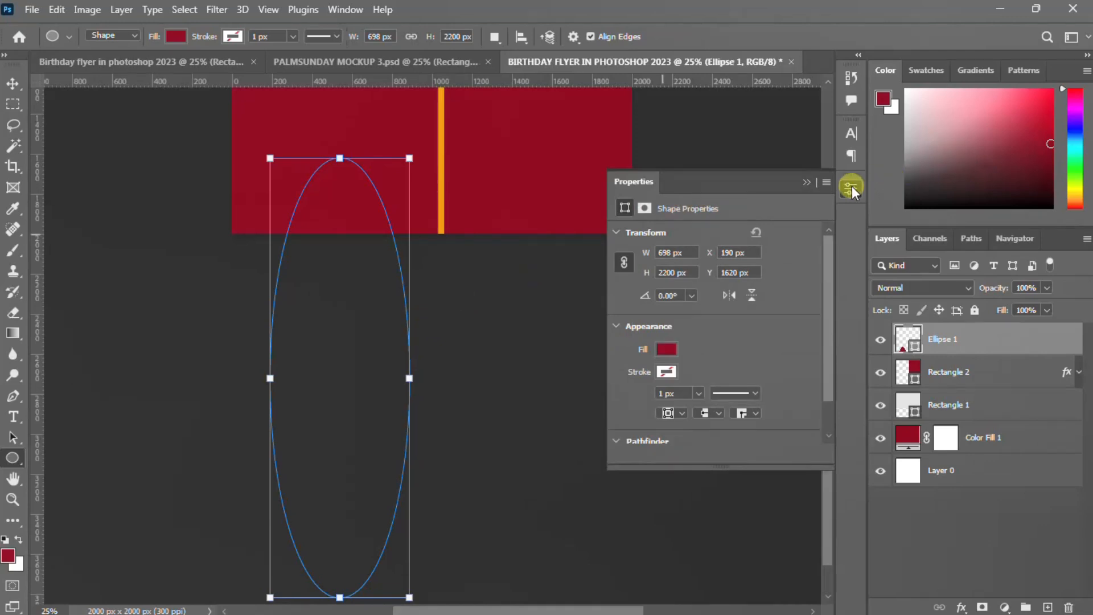
left_click(852, 185)
key("ctrl+z")
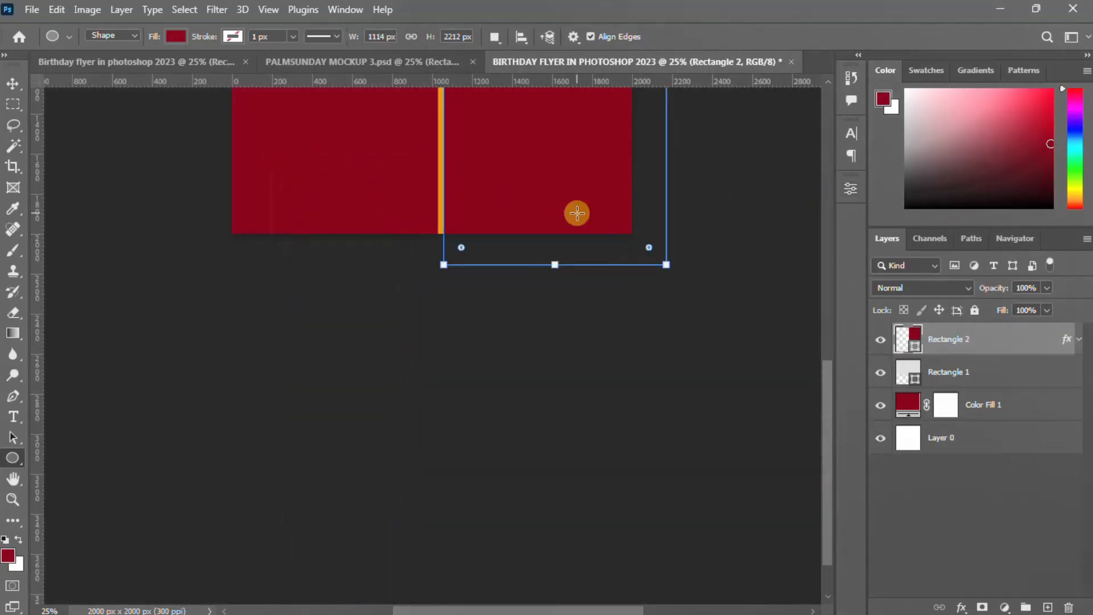
On a fresh layer, draw a 700 × 700 px crimson circle at X 206, Y 1552
scroll(820, 341, "up", 1)
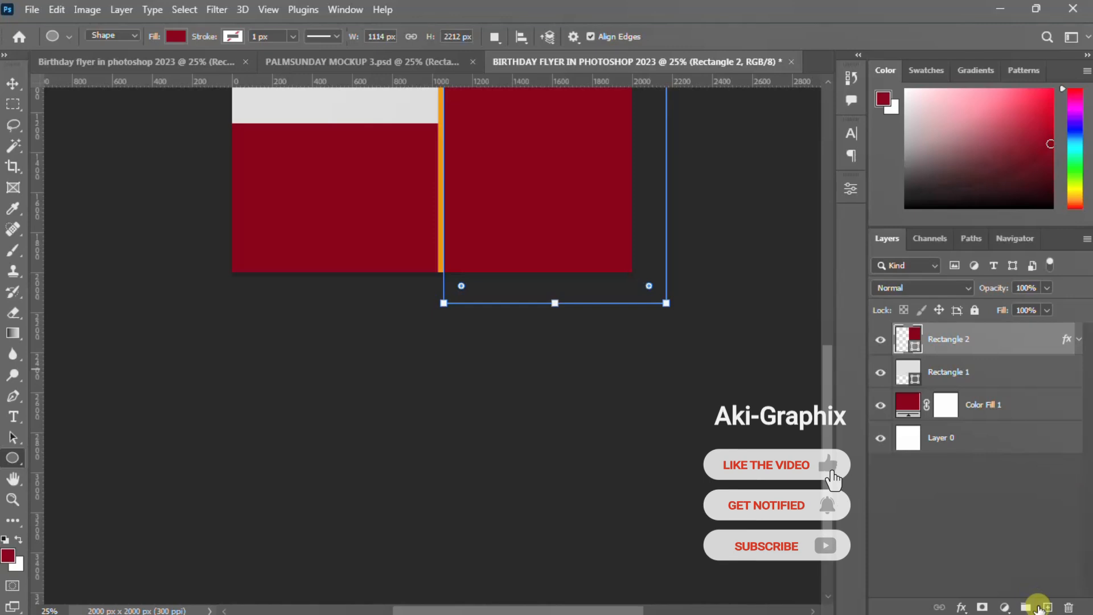
left_click(1045, 606)
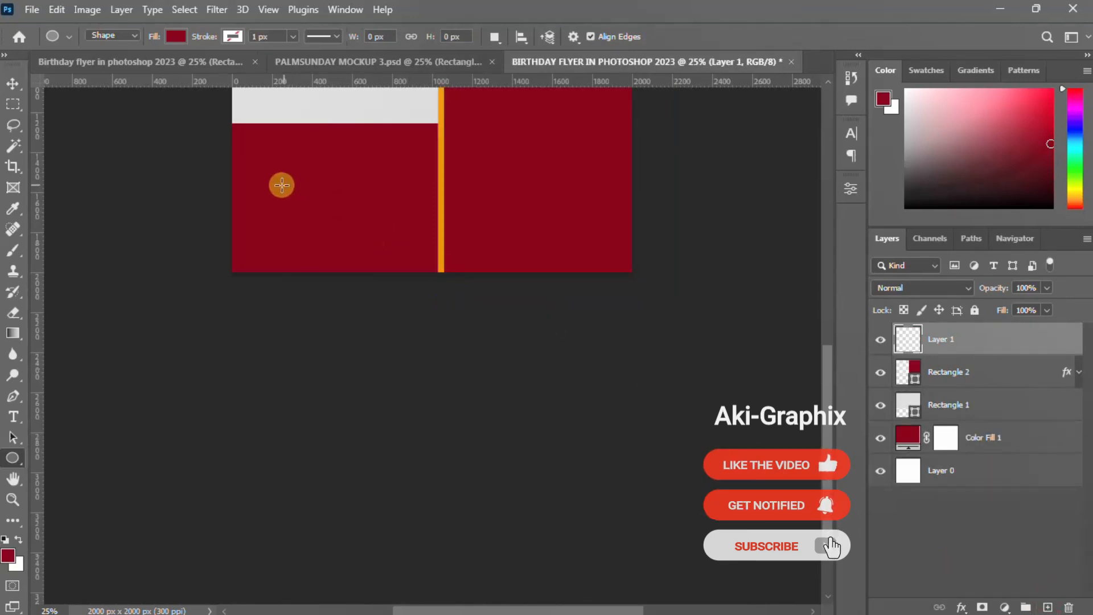
left_click_drag(273, 182, 452, 320)
scroll(535, 241, "up", 3)
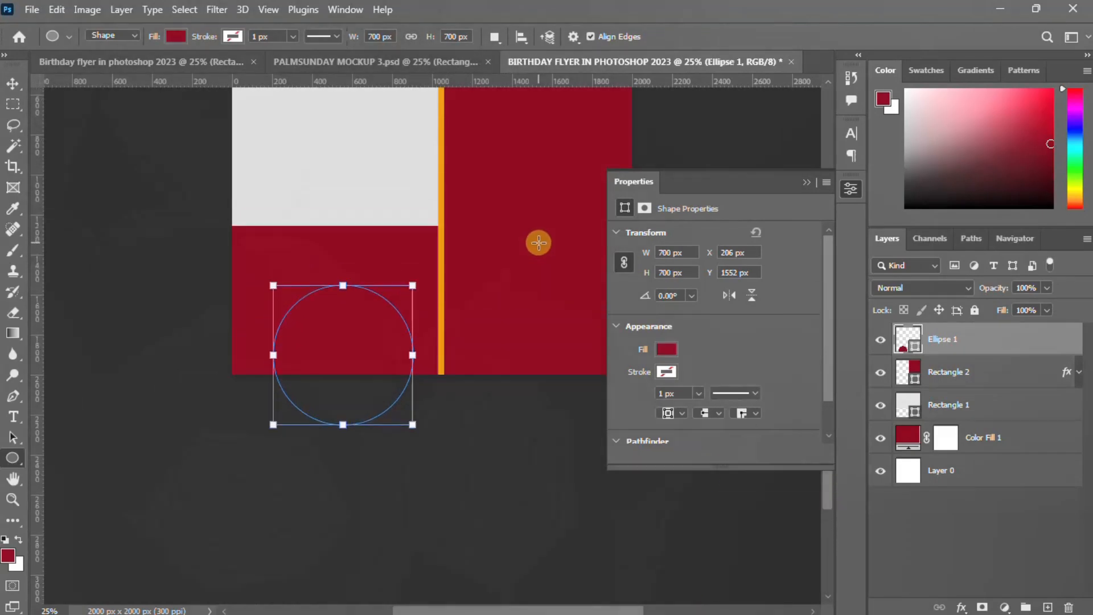
scroll(539, 242, "up", 5)
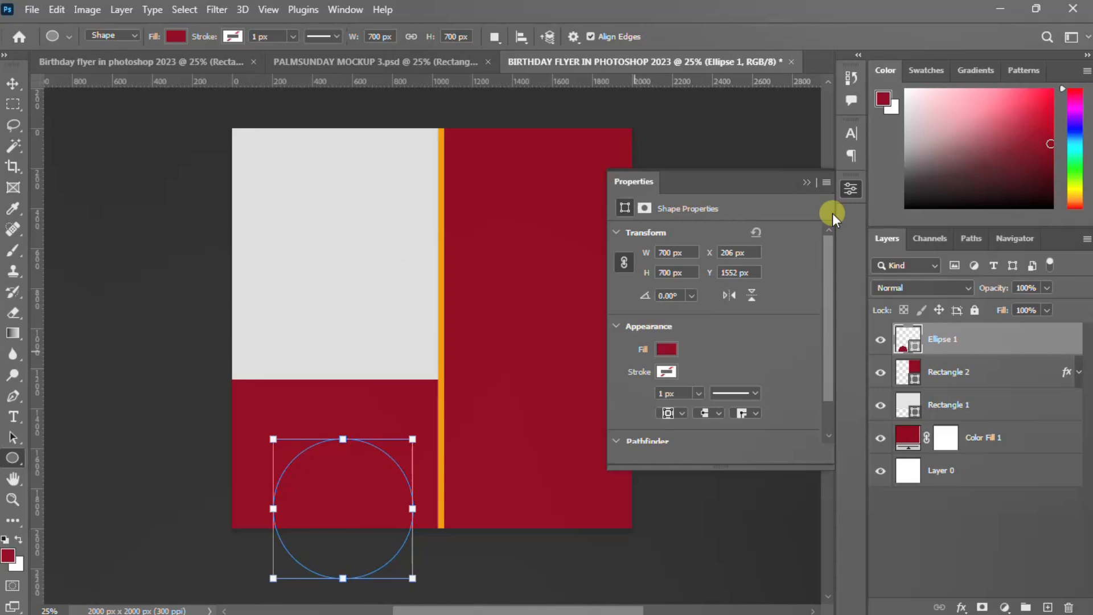
left_click(850, 188)
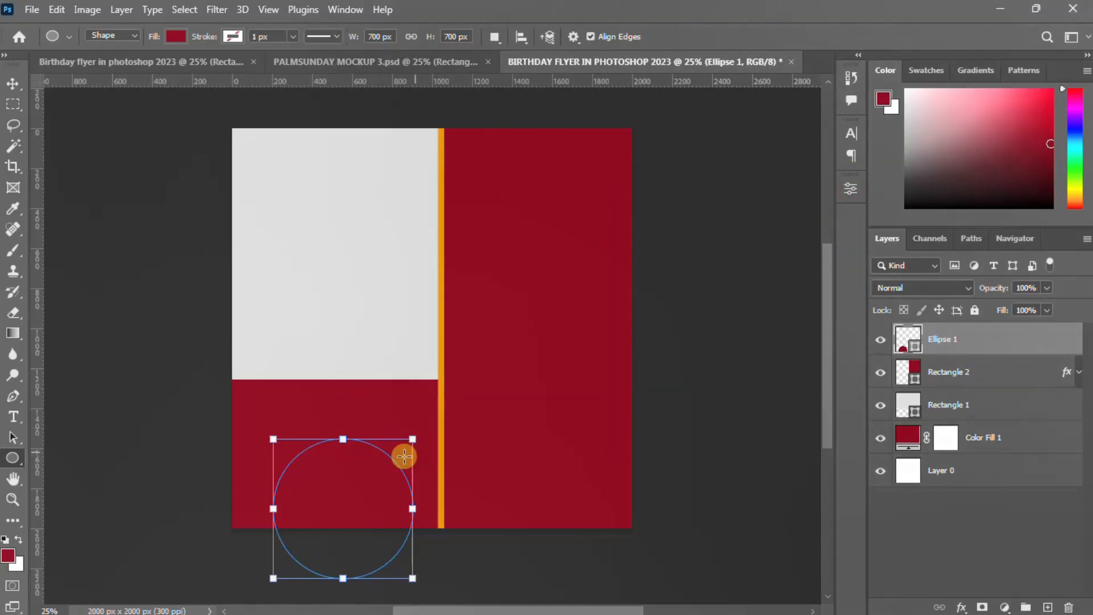
key("v")
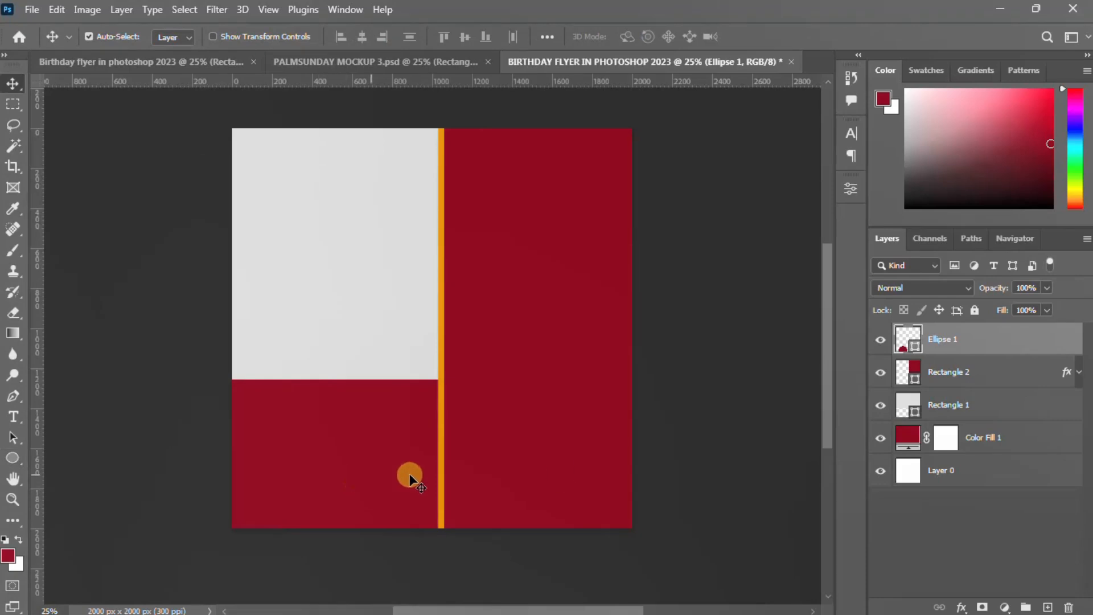
Give Ellipse 1 the orange outline stroke and move it up across the grey/red boundary
left_click(1018, 345)
left_click(962, 608)
left_click(1004, 489)
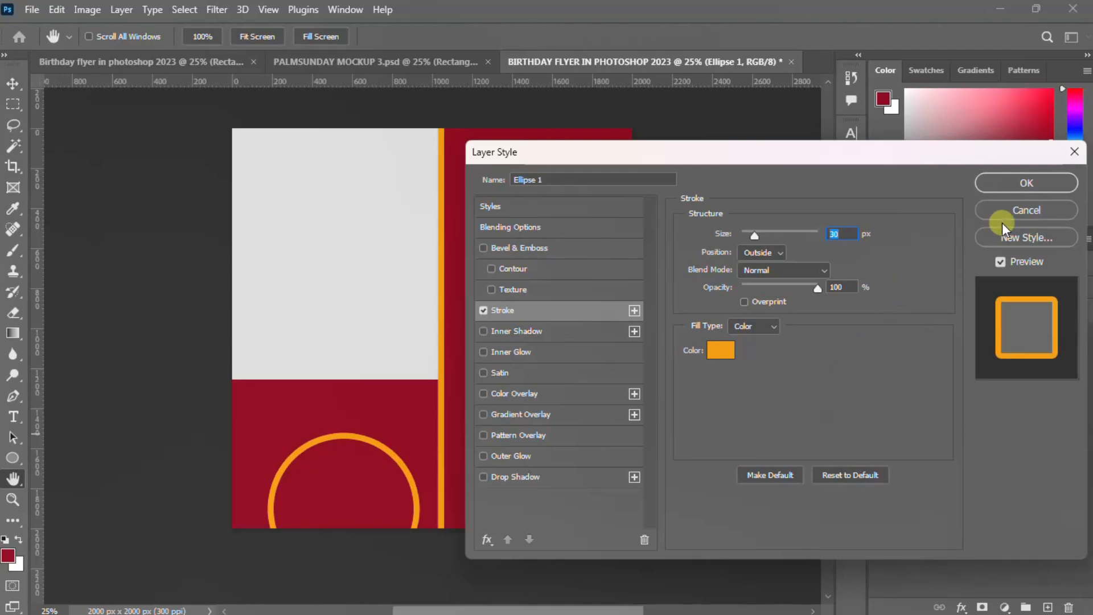
left_click(1040, 183)
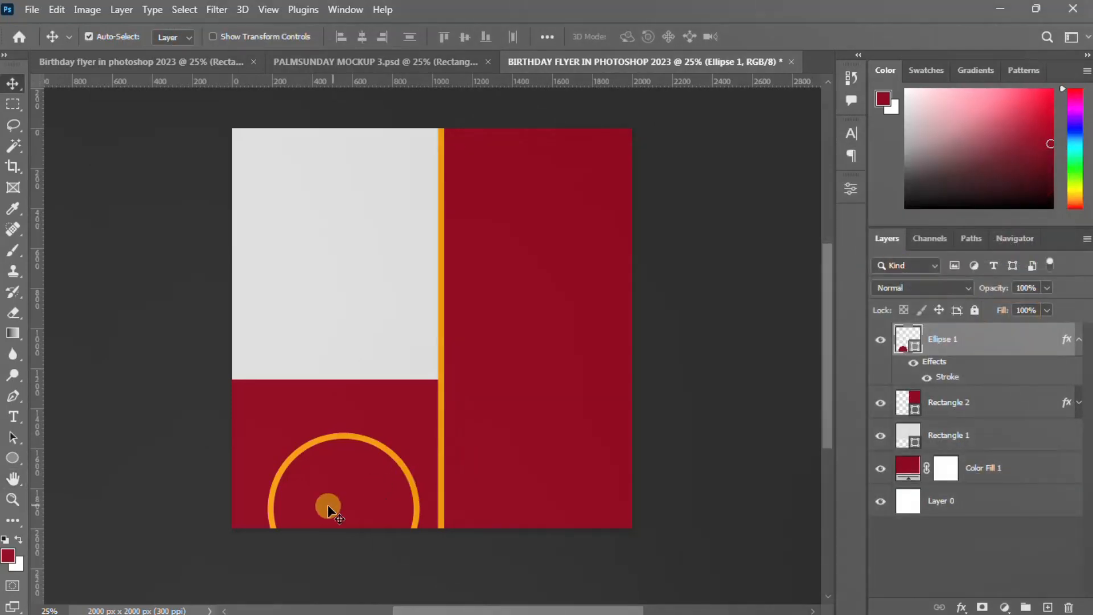
left_click_drag(340, 483, 330, 381)
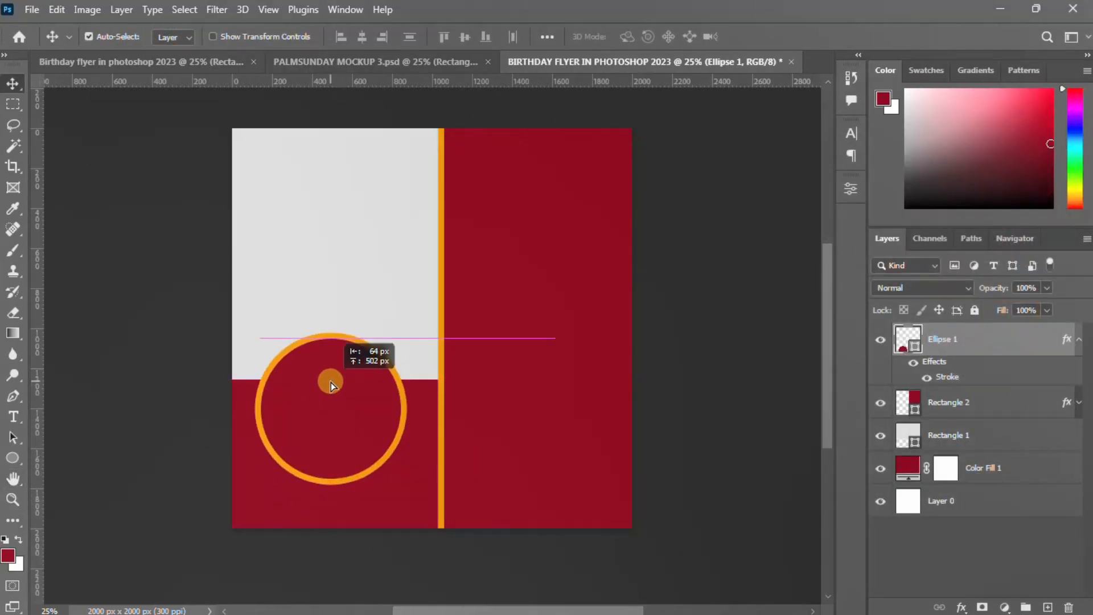
Scale the circle to 124.57% × 142.86% and lower it off the flyer's bottom edge
left_click(368, 500)
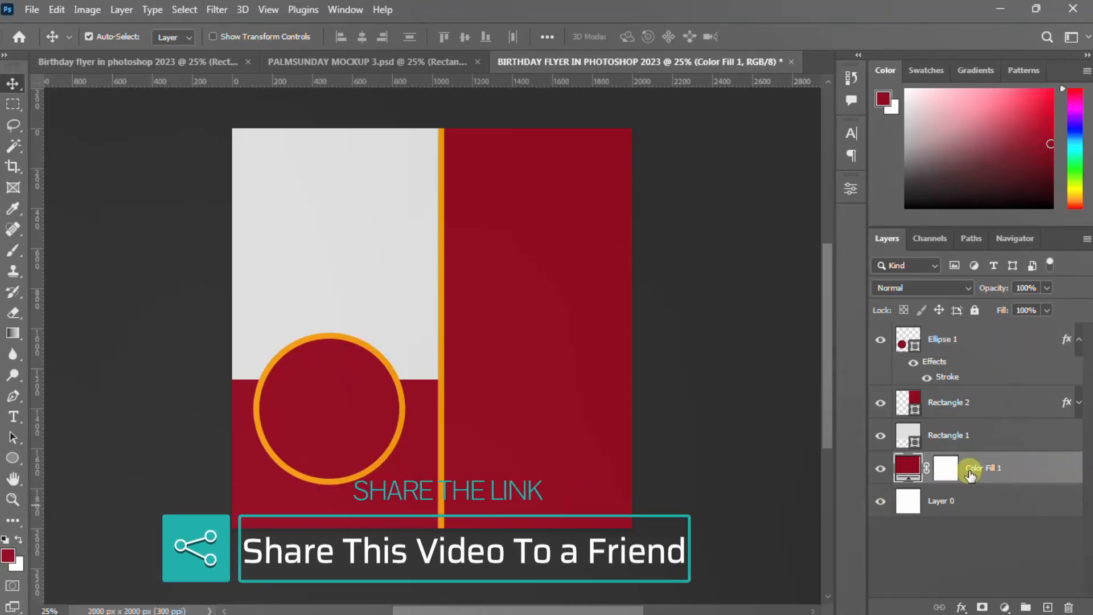
left_click(333, 418)
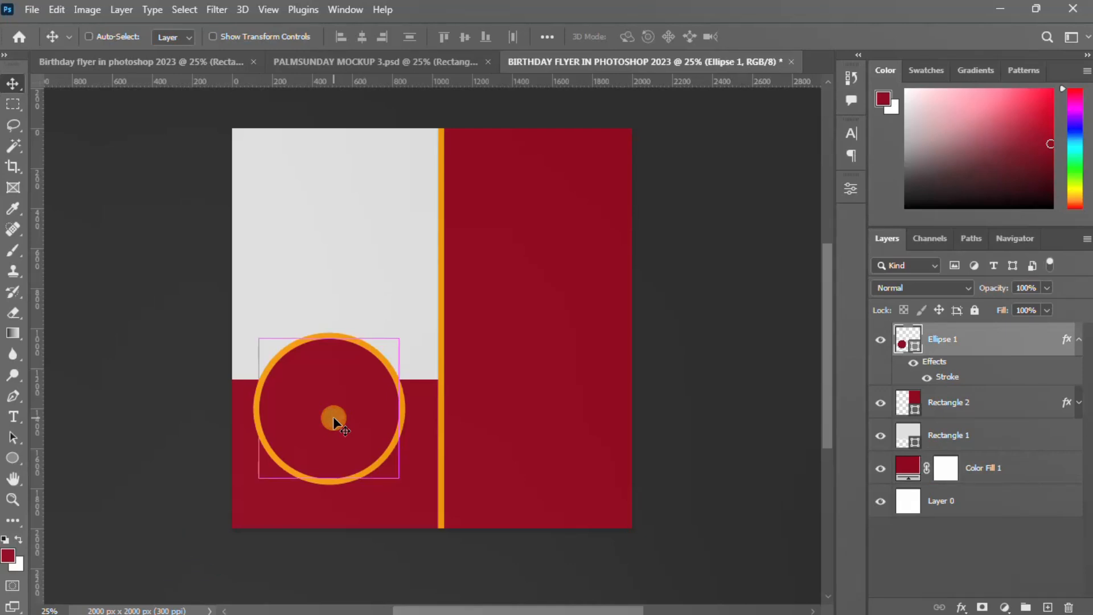
key("ctrl+t")
left_click_drag(398, 476, 414, 495)
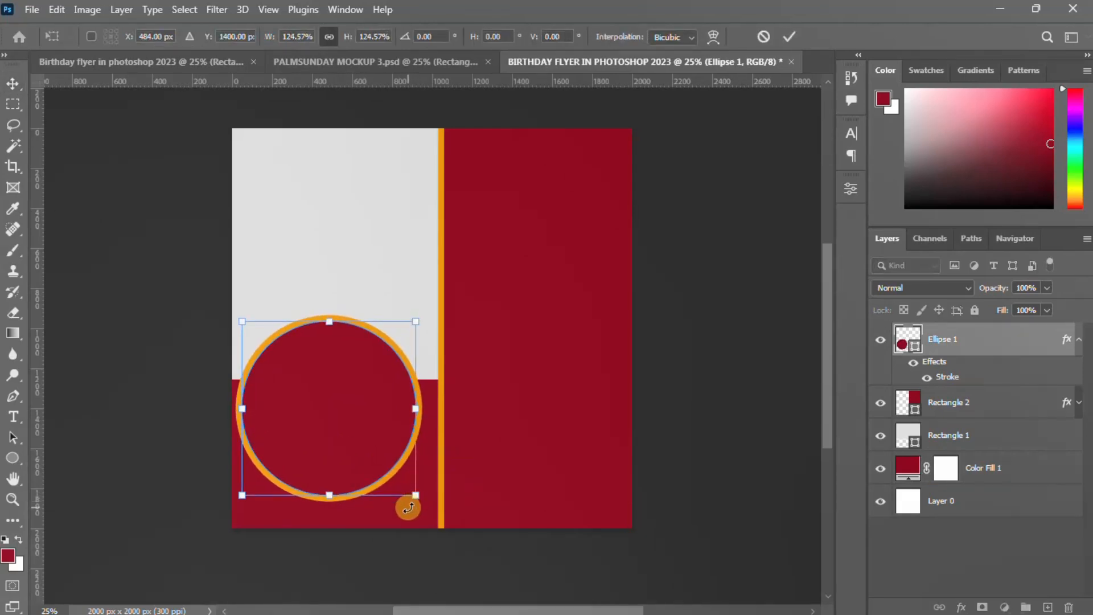
left_click_drag(327, 501, 330, 519)
left_click_drag(346, 446, 347, 474)
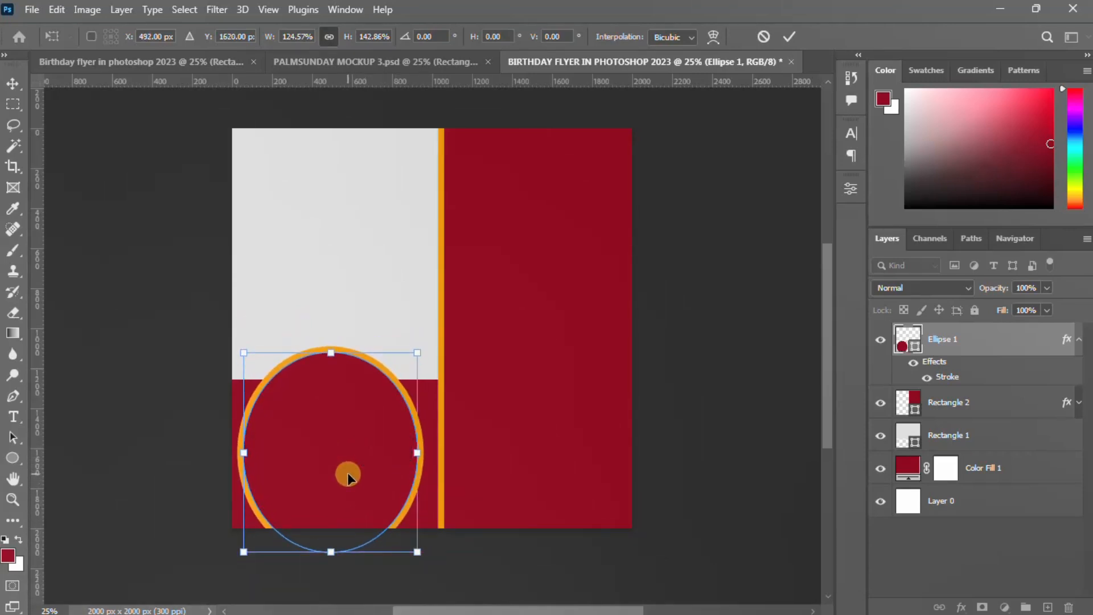
key("Return")
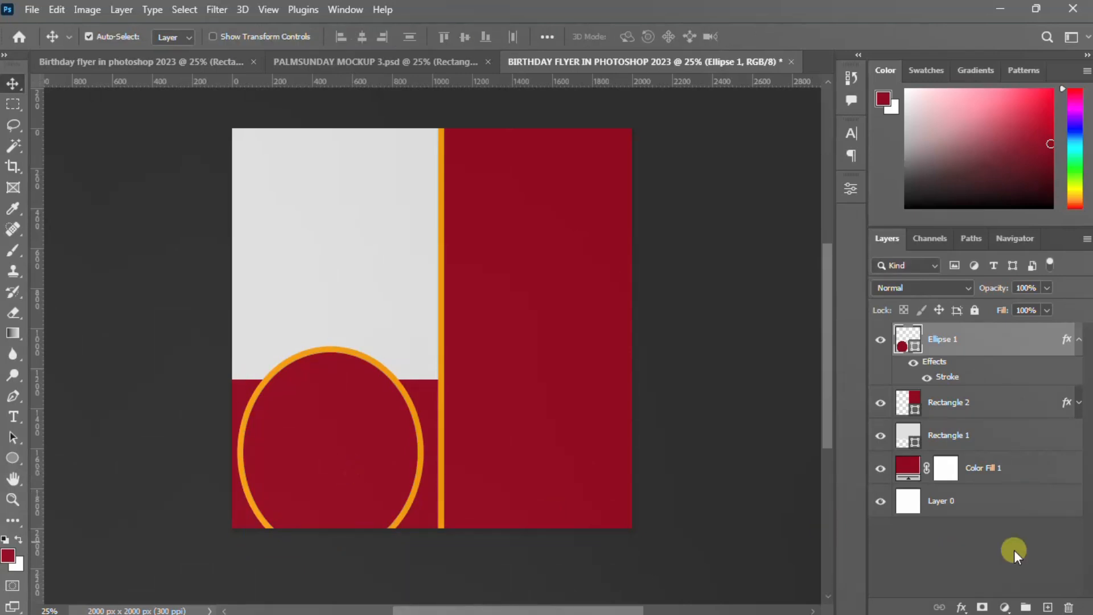
left_click(966, 404)
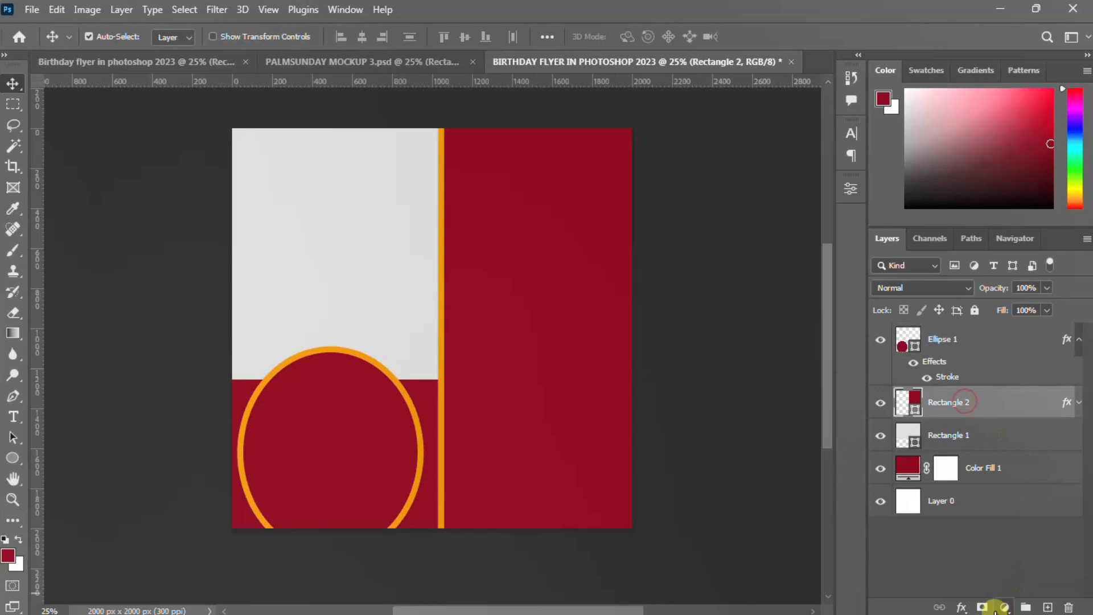
Add a Multiply drop shadow at 100% opacity to the crimson panel Rectangle 2
left_click(962, 607)
left_click(983, 584)
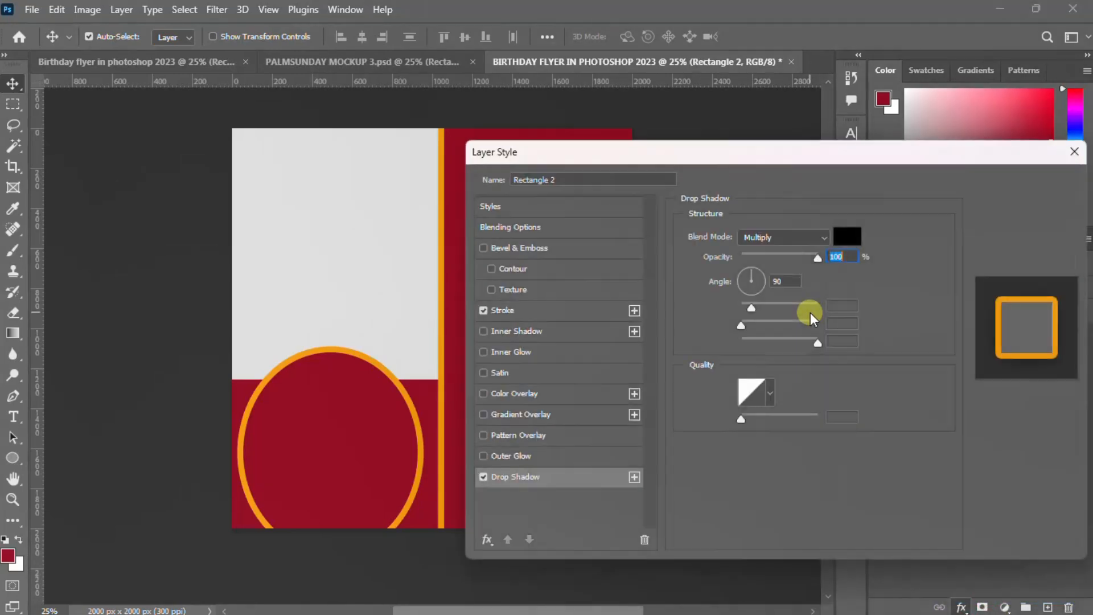
left_click(841, 259)
left_click(821, 280)
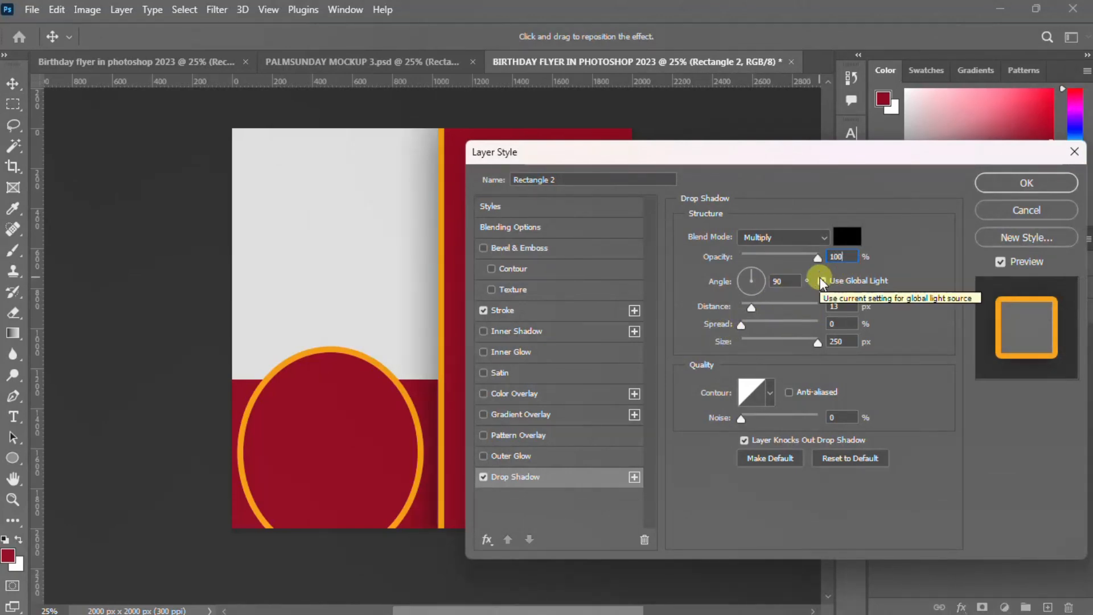
left_click(801, 238)
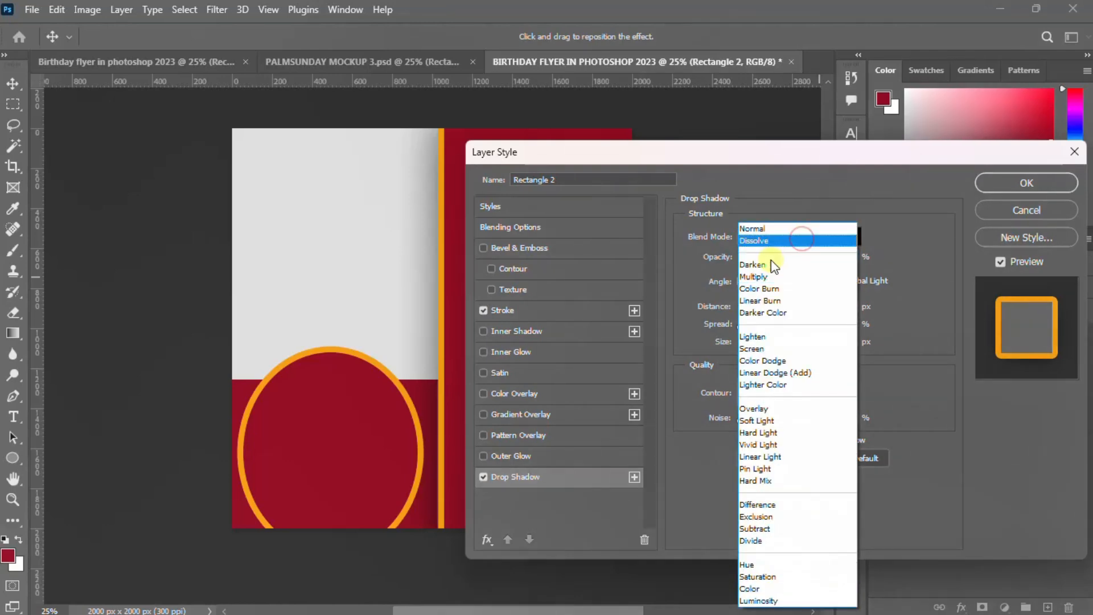
left_click(765, 276)
left_click(791, 281)
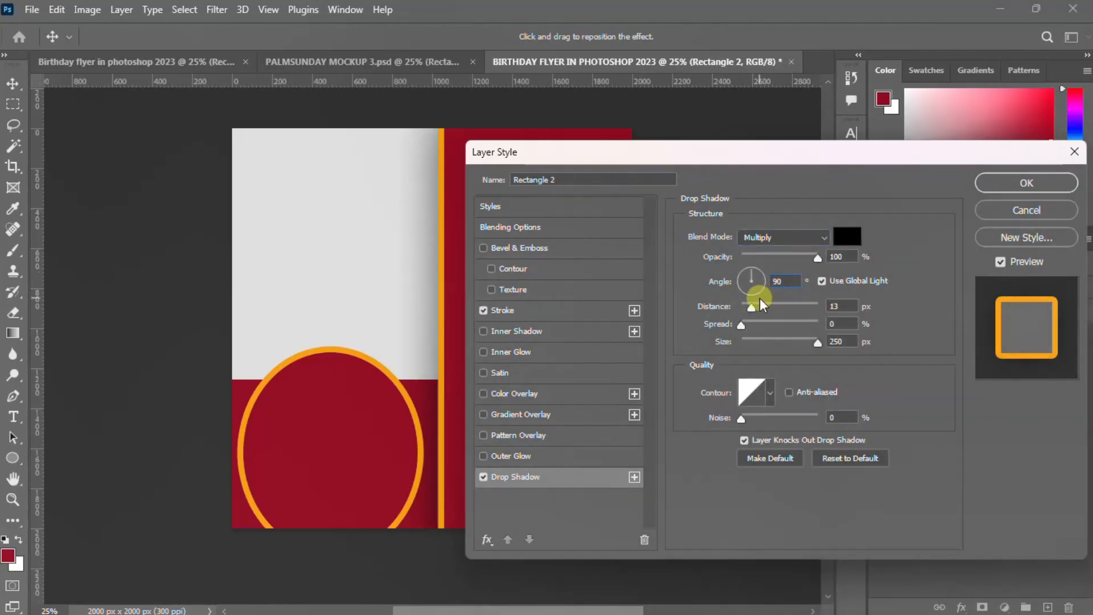
left_click(840, 306)
type("1")
key("Return")
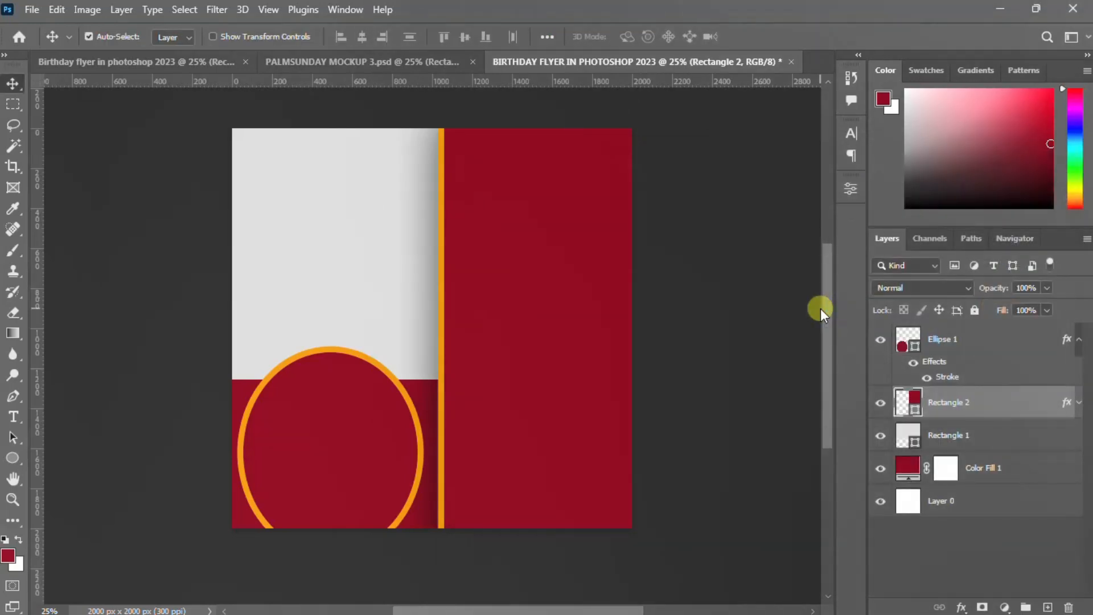
Revise the panel's drop shadow to 13 px distance and 250 px size
left_click(1016, 407)
double_click(1016, 407)
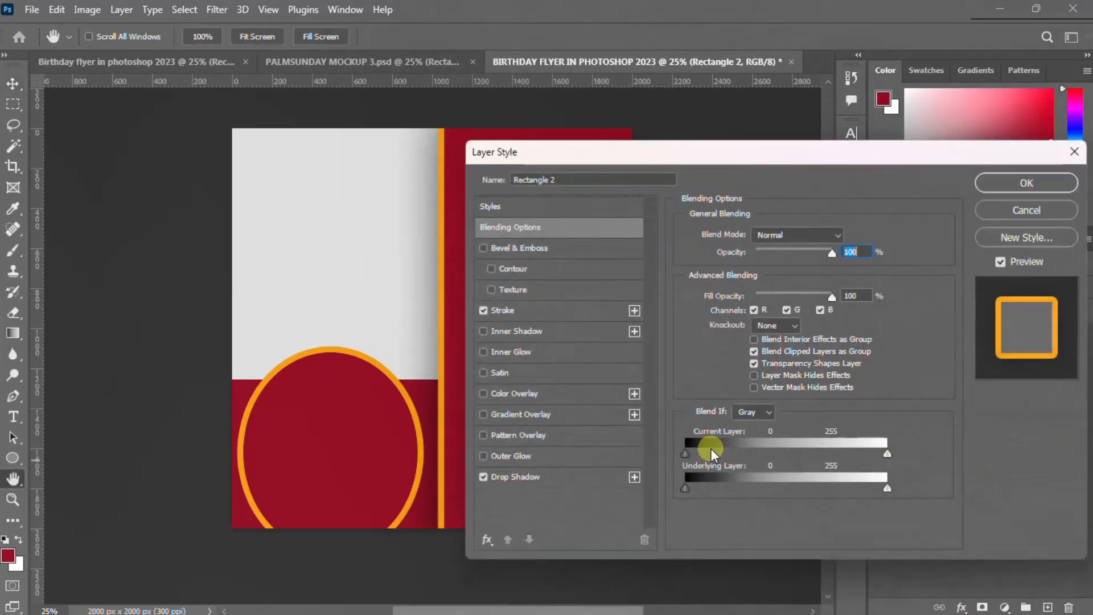
left_click(515, 477)
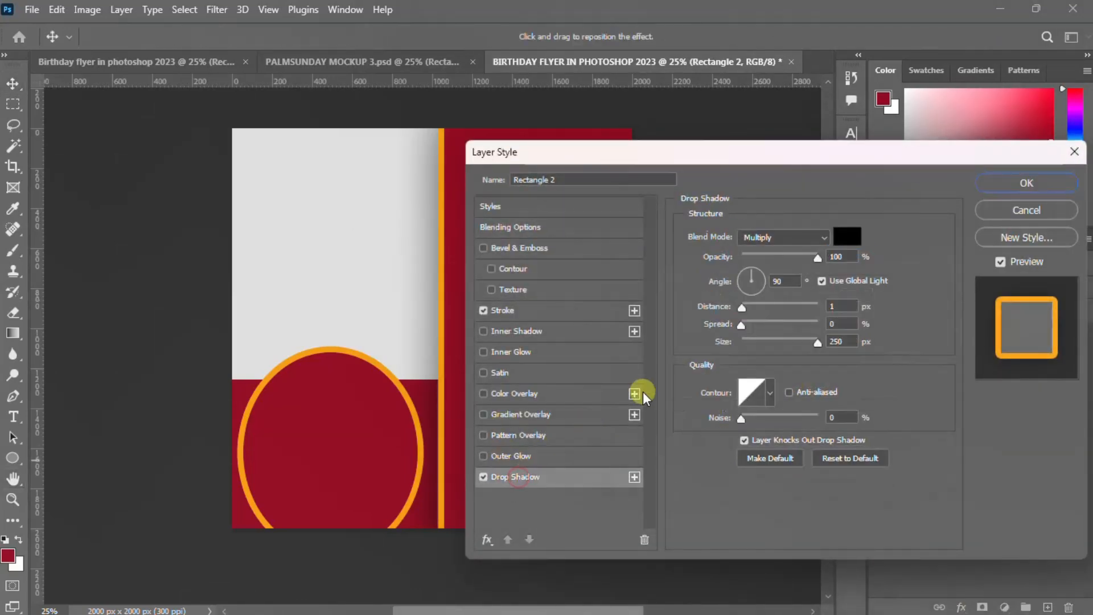
left_click(836, 312)
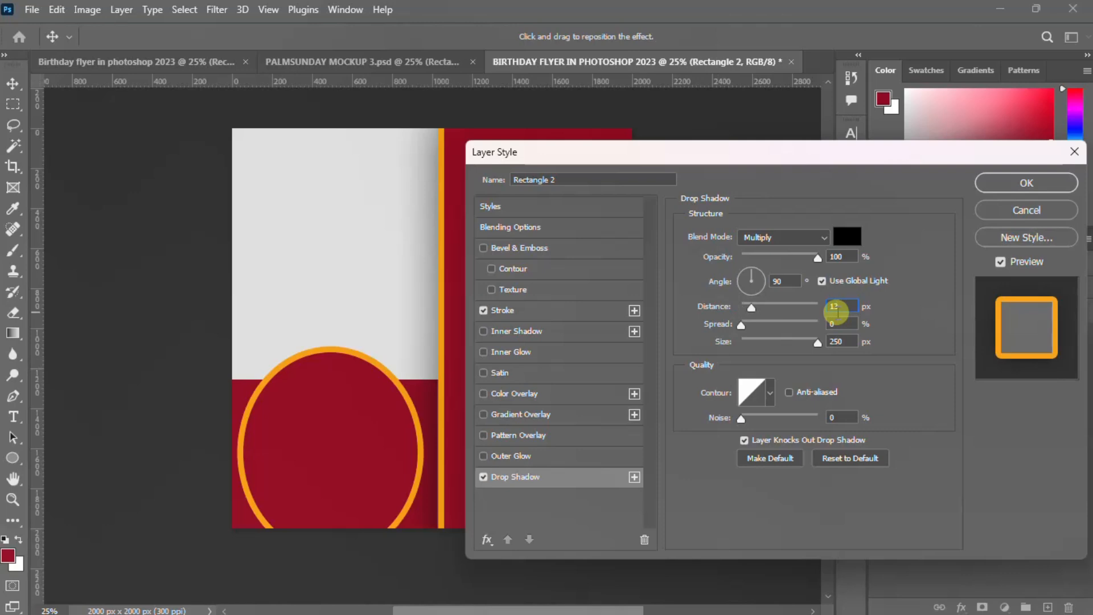
left_click(841, 341)
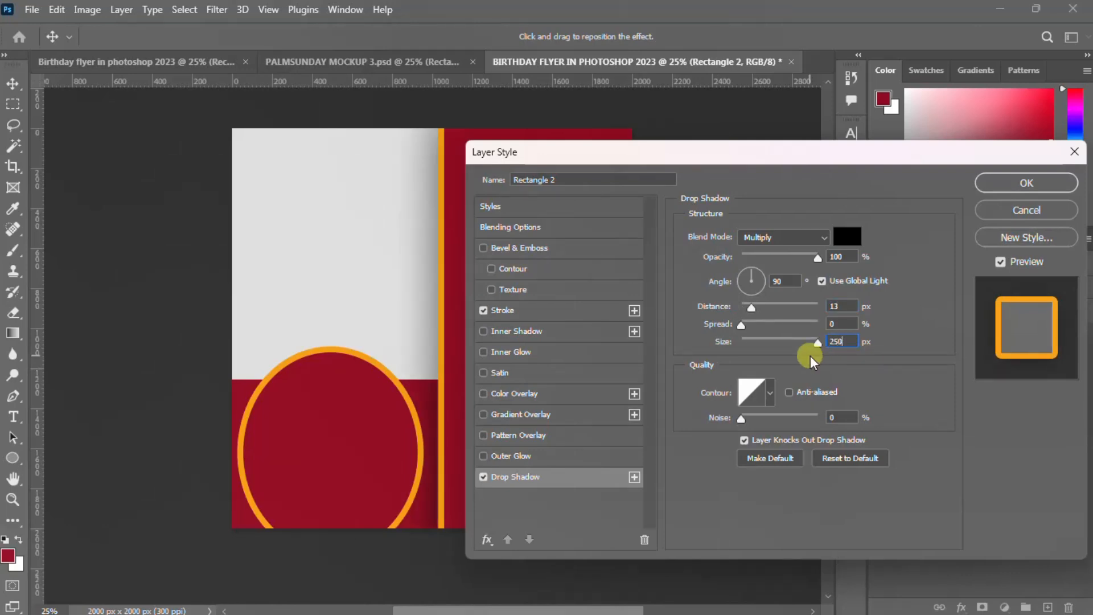
key("Return")
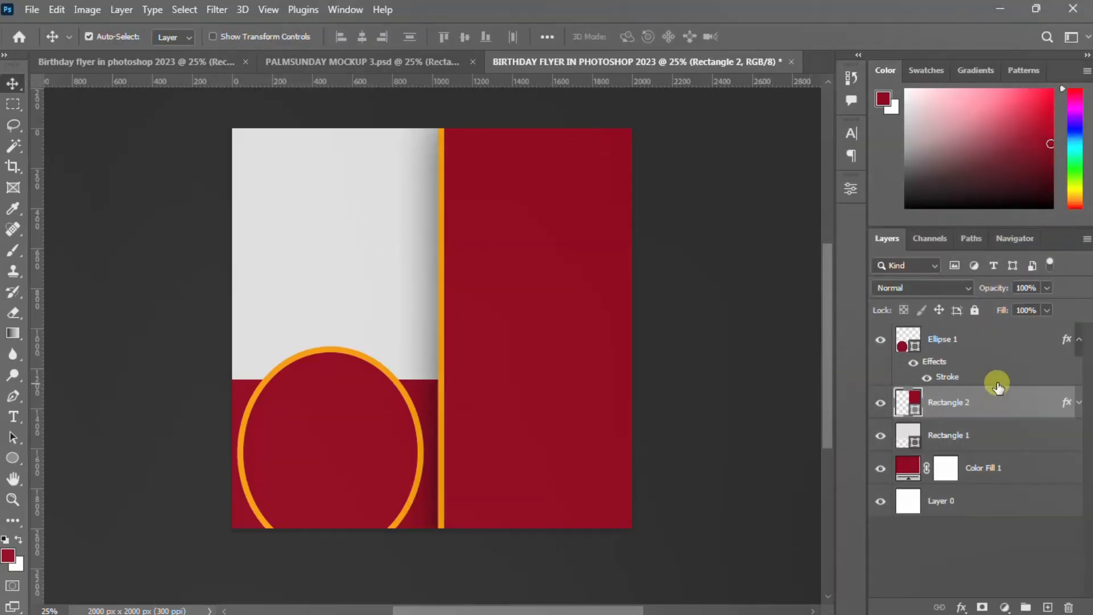
Add the same drop shadow to Ellipse 1, then drag a copy up past the top edge
left_click(1005, 339)
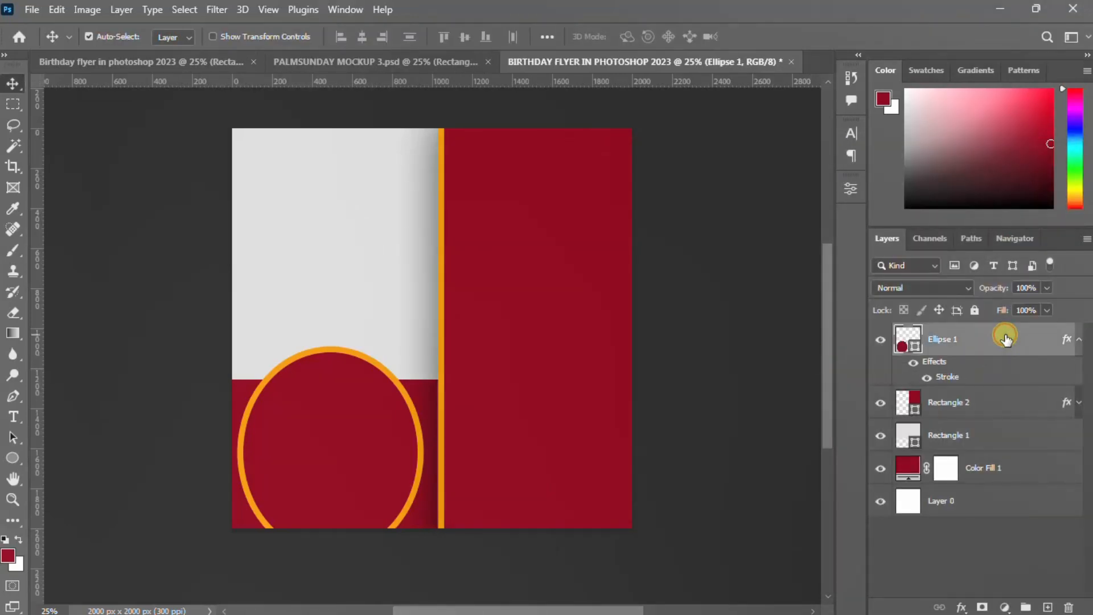
left_click(961, 607)
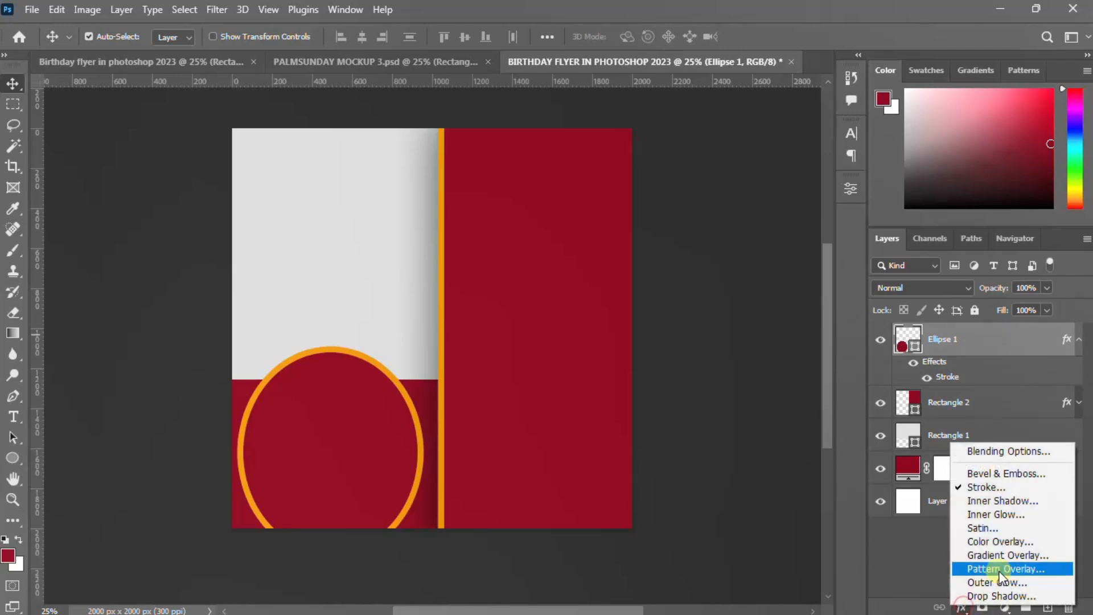
left_click(994, 597)
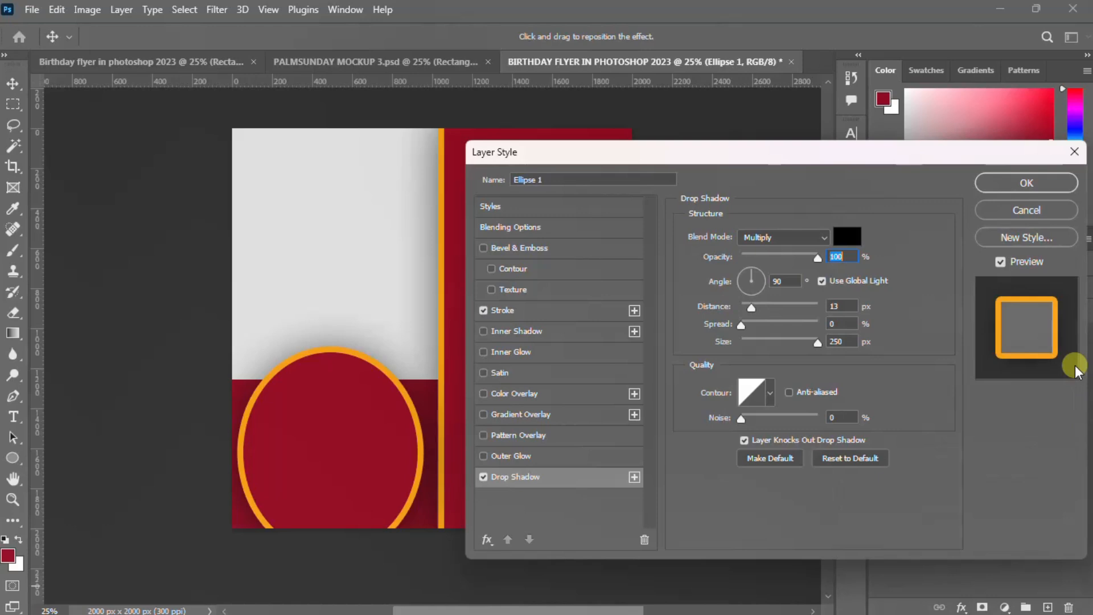
left_click(1040, 185)
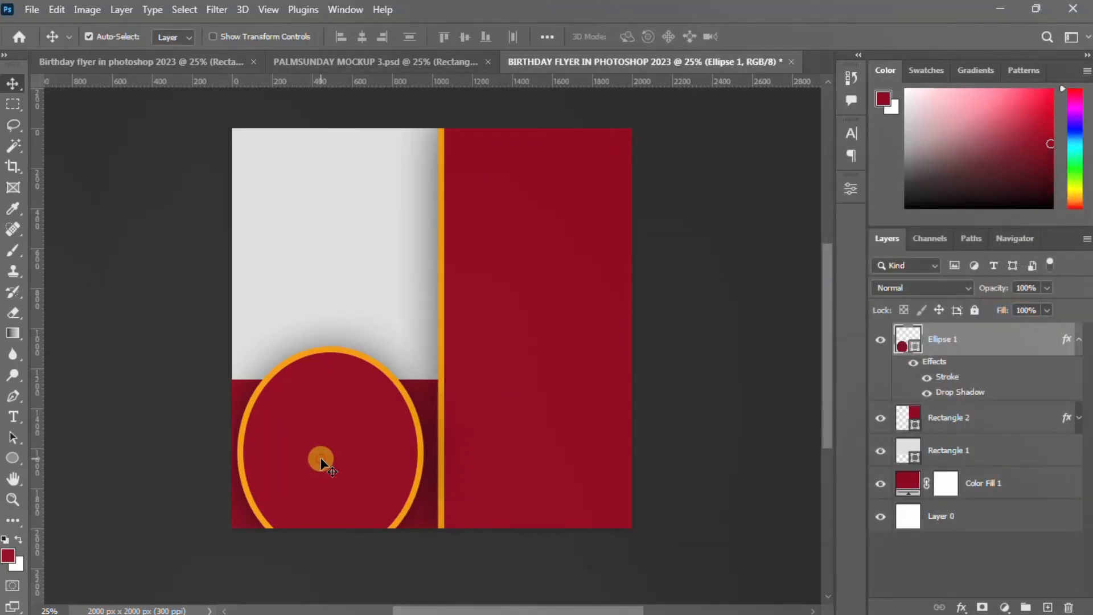
left_click_drag(321, 459, 321, 104)
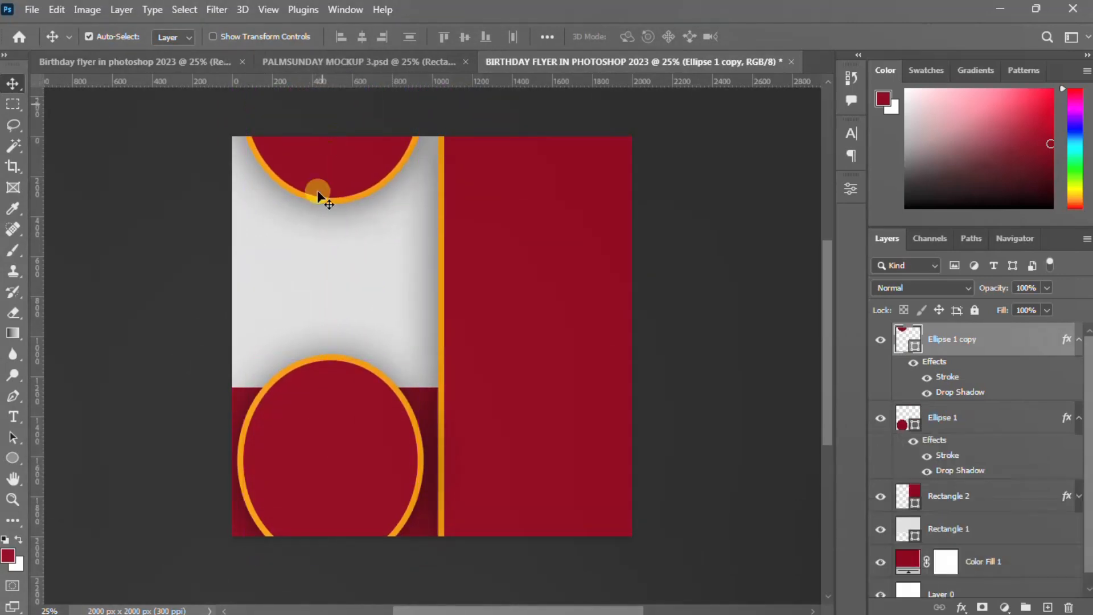
Drop the original crimson circle lower so it runs off the bottom edge, and collapse its effects list
left_click_drag(317, 401, 322, 487)
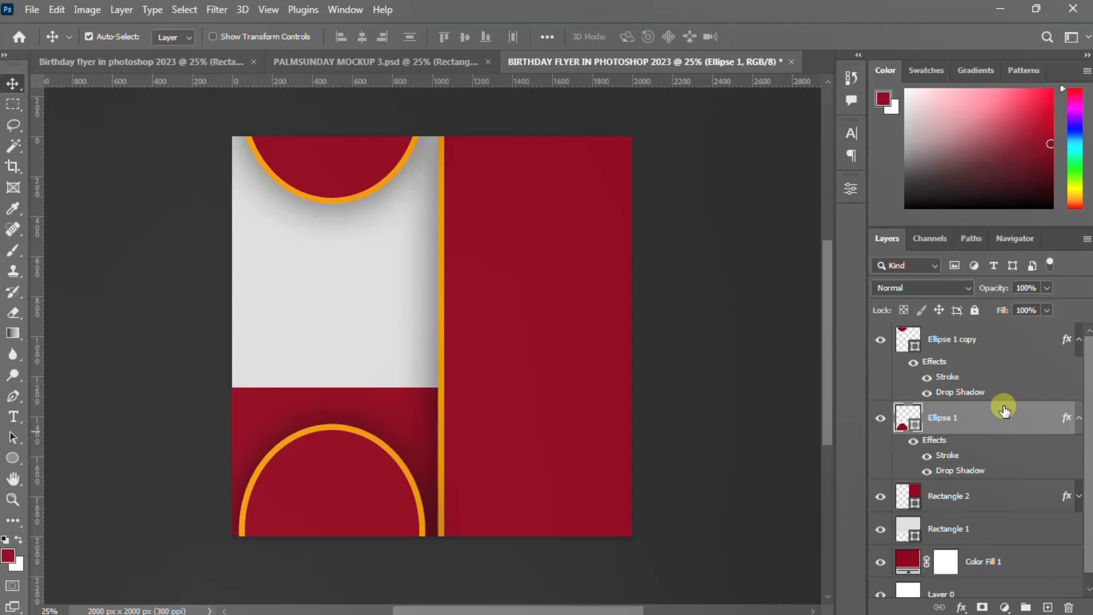
left_click(1079, 418)
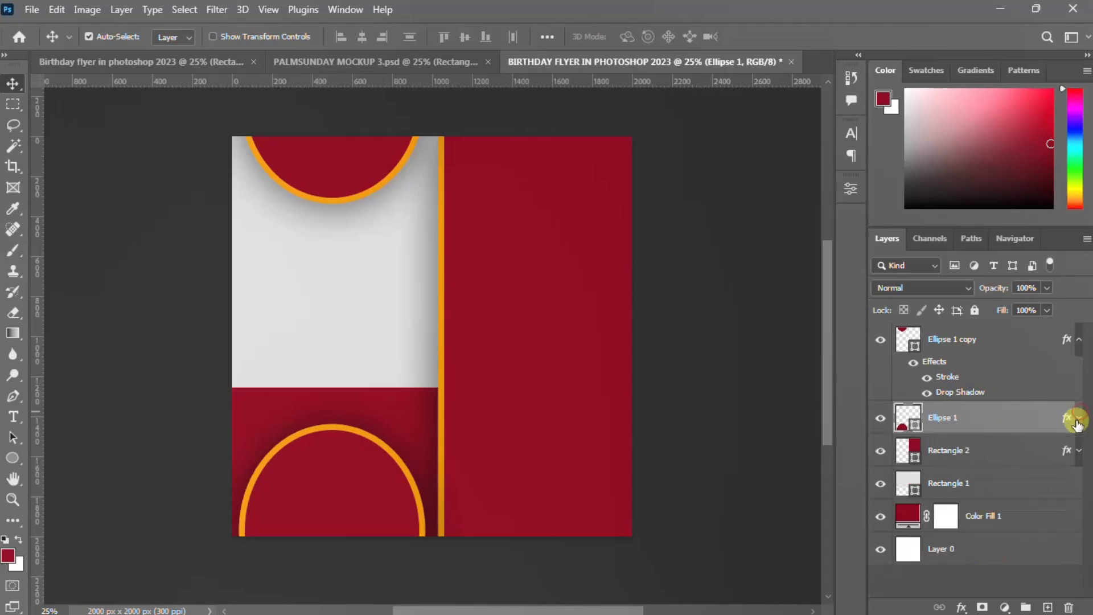
left_click(1075, 451)
left_click(1075, 451)
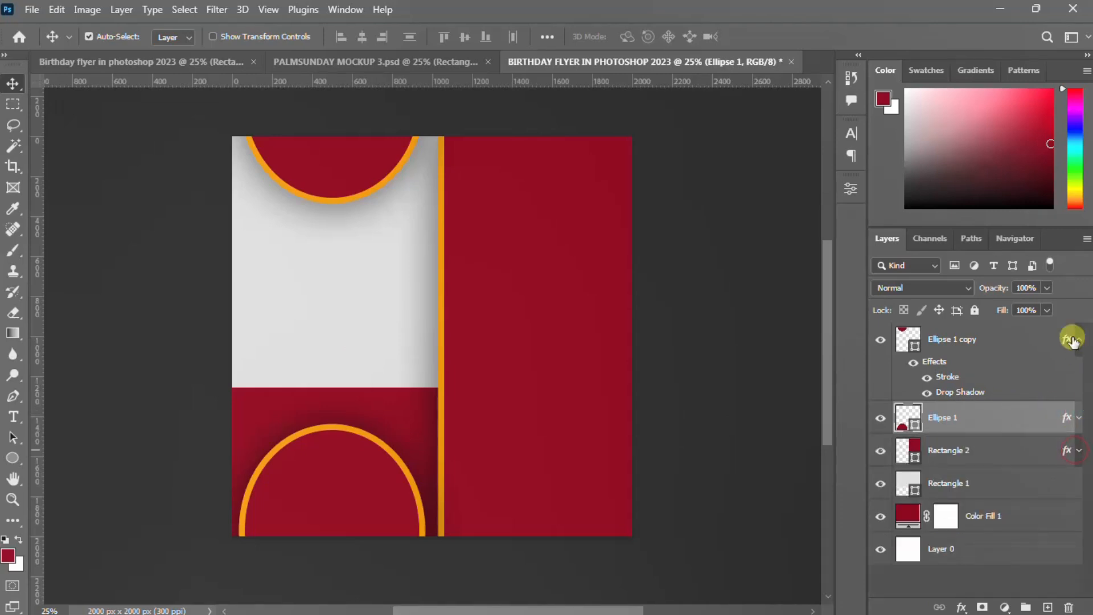
Collapse the circle copy's effects list and select the light left background panel
left_click(1079, 339)
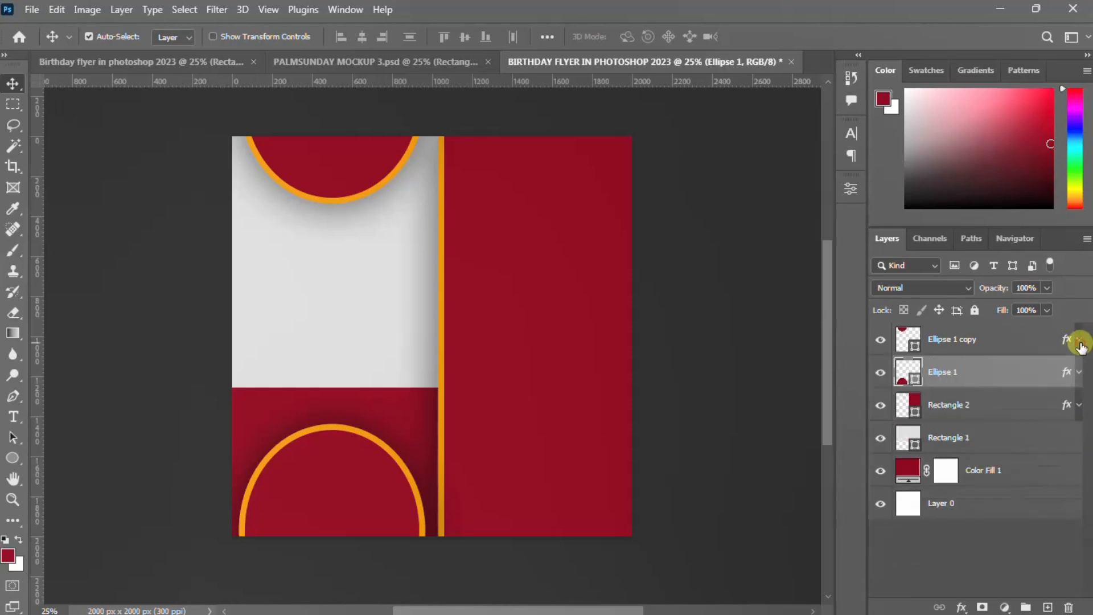
scroll(954, 390, "up", 1)
scroll(653, 387, "up", 1)
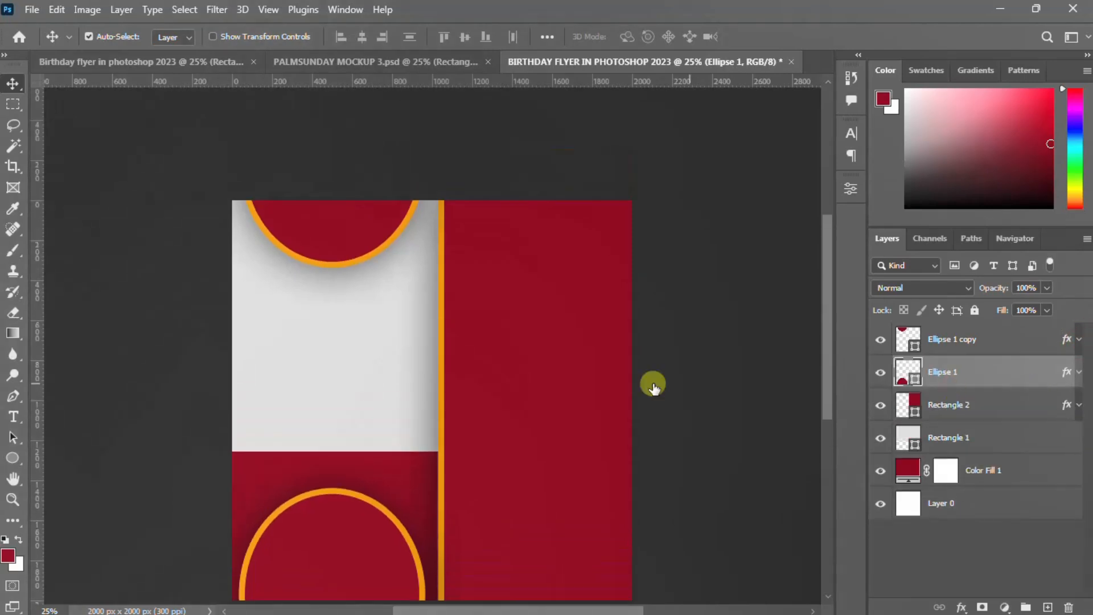
left_click(317, 383)
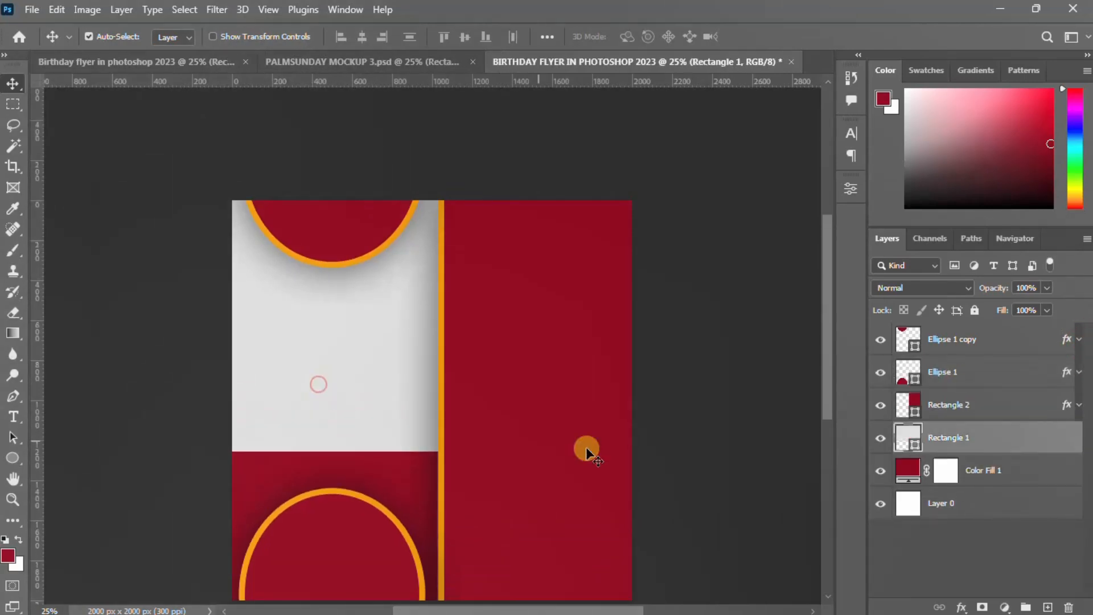
Bring the portrait file from Downloads into the flyer, sized to fit between the arcs on the left
left_click(1000, 9)
left_click(563, 255)
left_click_drag(563, 255, 324, 405)
left_click_drag(483, 385, 399, 399)
left_click_drag(503, 207, 433, 248)
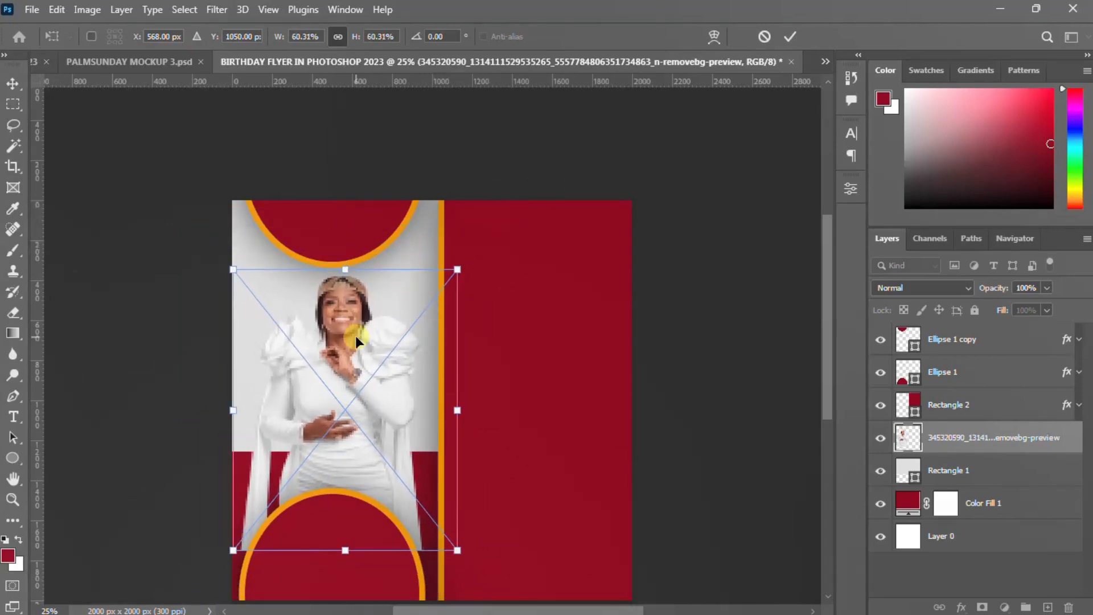
left_click_drag(355, 340, 351, 340)
left_click_drag(446, 271, 478, 264)
mouse_move(328, 337)
left_mouse_down()
mouse_move(340, 346)
mouse_move(332, 350)
left_mouse_up()
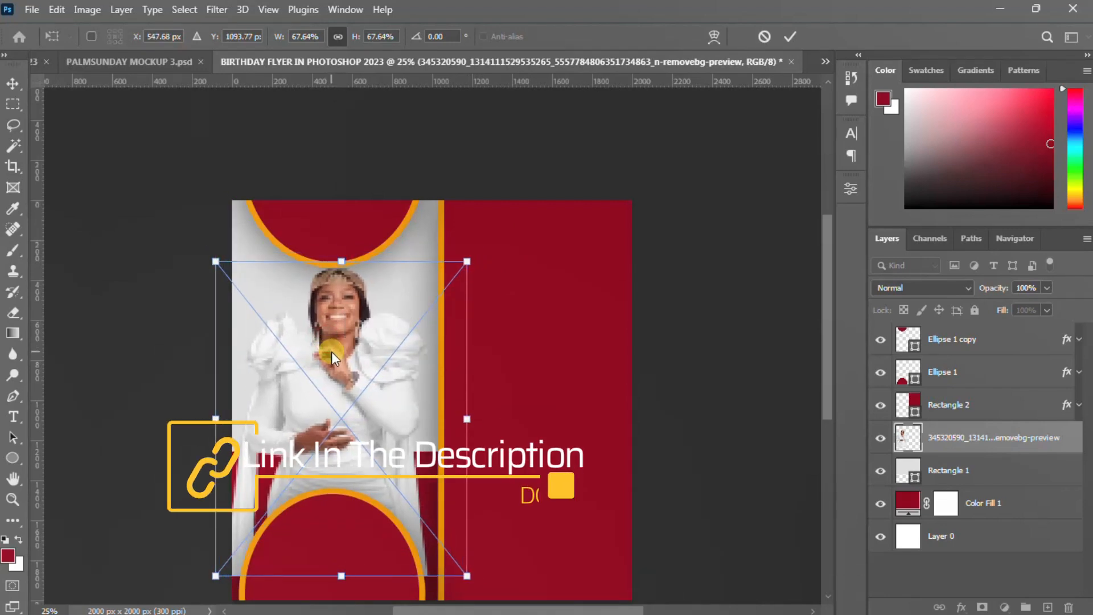
key("Return")
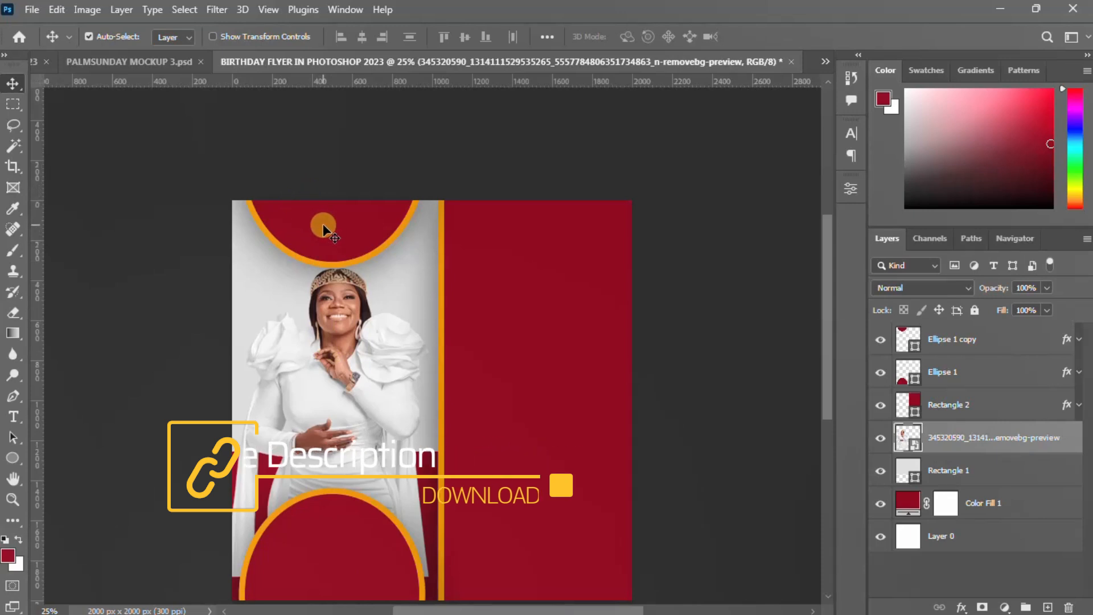
Nudge the top arc up and enlarge the portrait to about 72%, shifting it right
left_click(324, 230)
key("shift+Up")
key("shift+Up")
key("shift+Up")
key("shift+Up")
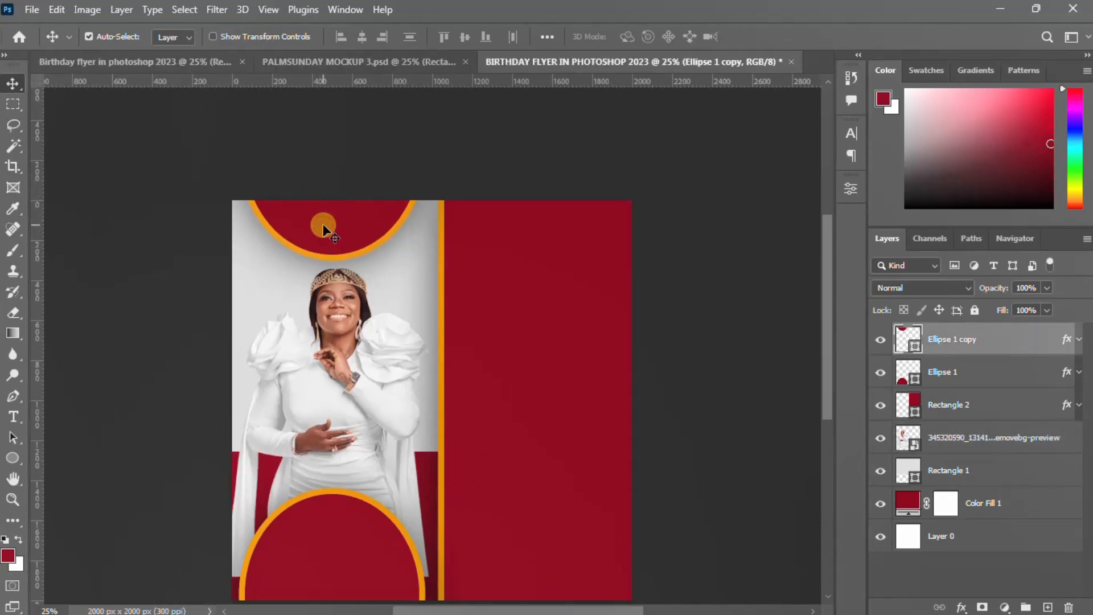
left_click(330, 374)
key("ctrl+t")
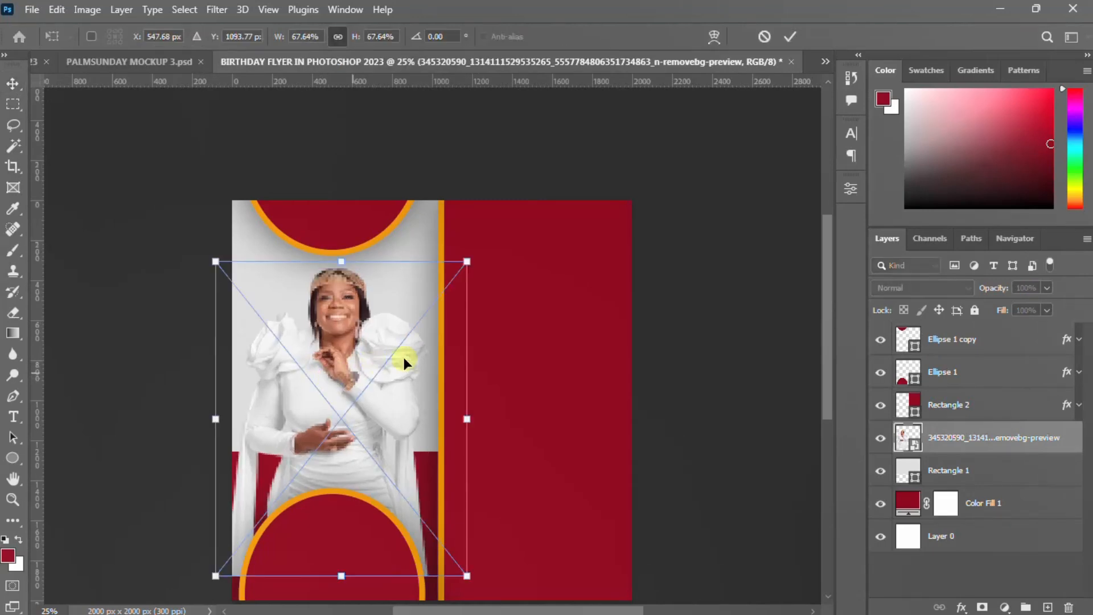
left_click_drag(469, 262, 485, 254)
left_click_drag(364, 325, 375, 329)
key("Return")
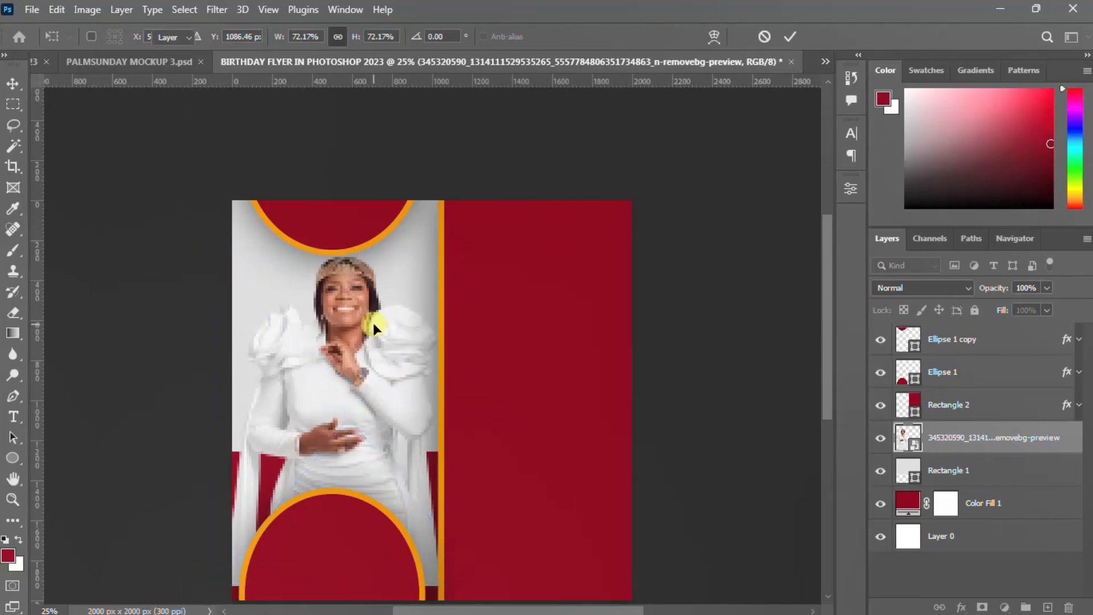
Nudge the bottom arc right and the portrait left, then ease the bottom arc slightly left
left_click(327, 577)
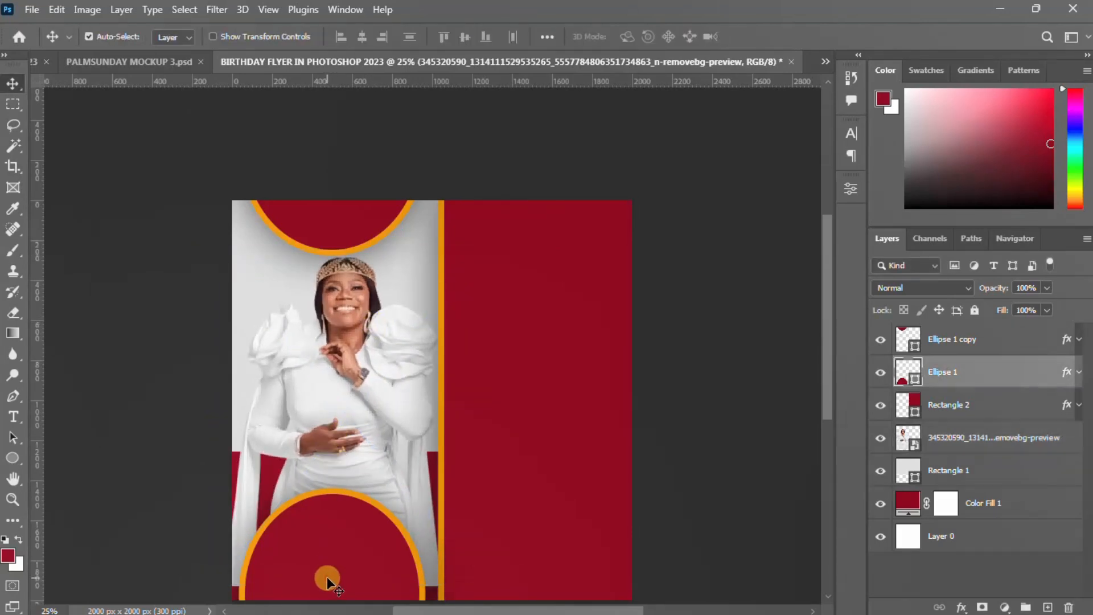
key("shift+Right")
key("shift+Right")
key("shift+Right")
key("shift+Right")
key("shift+Right")
key("shift+Right")
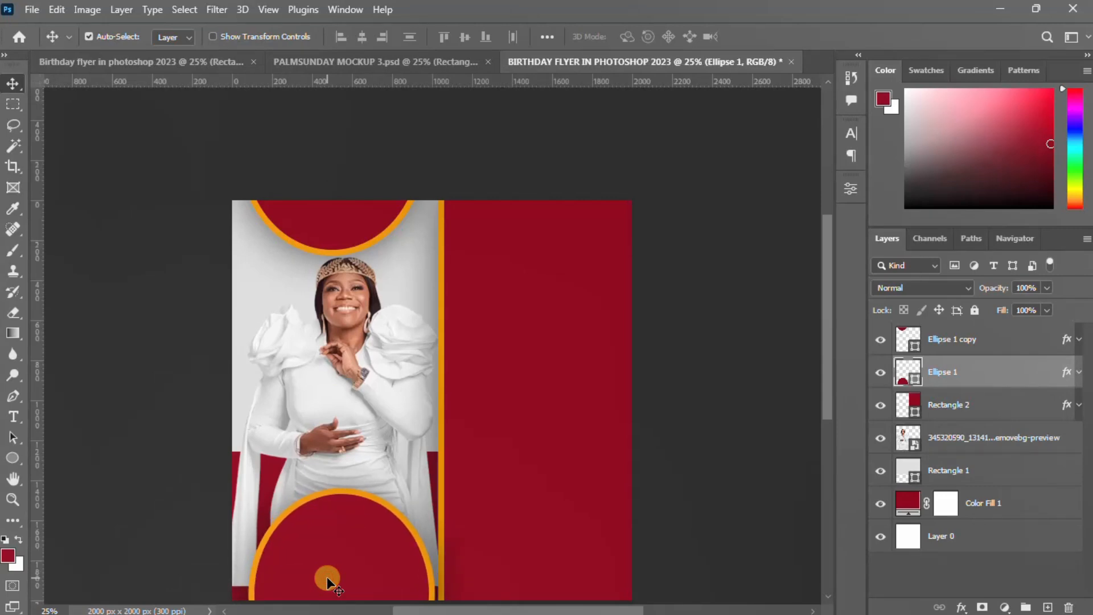
left_click(346, 432)
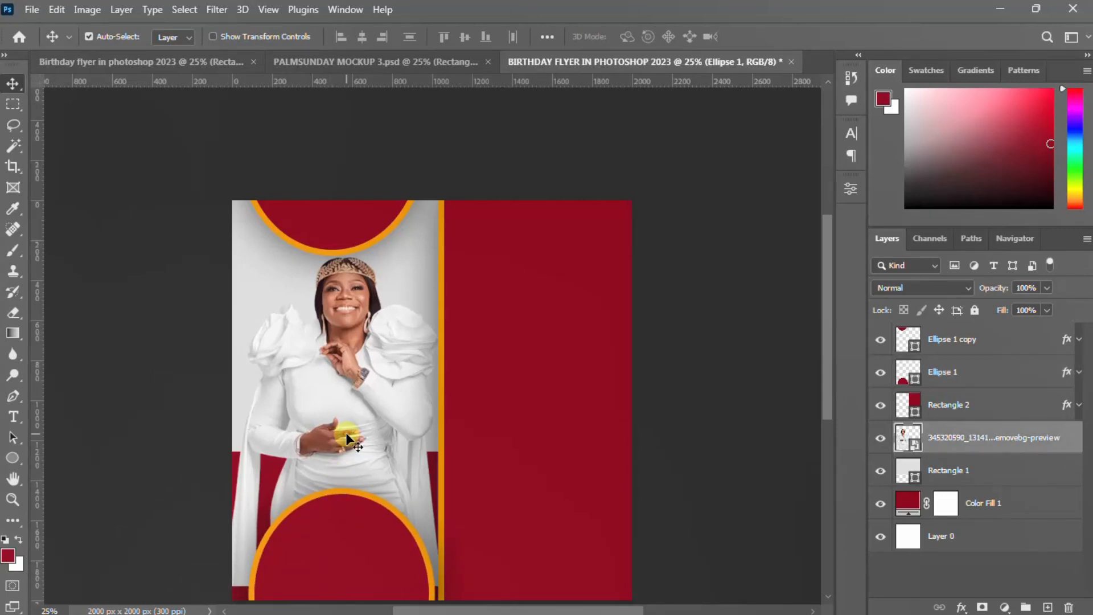
key("shift+Left")
key("shift+Left")
key("shift+Left")
key("shift+Left")
key("shift+Left")
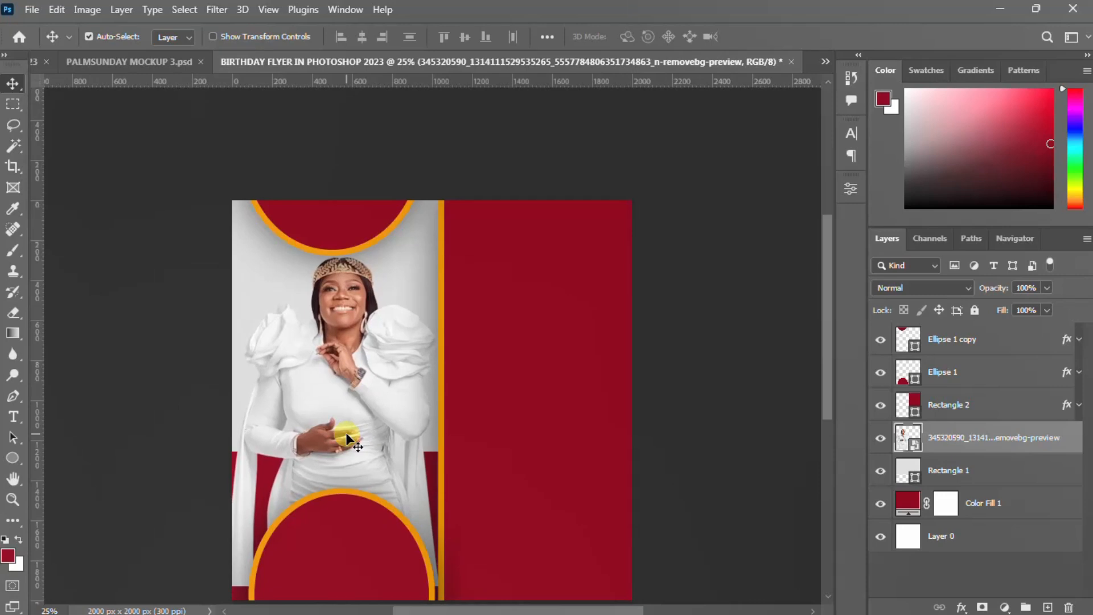
left_click(323, 548)
left_click_drag(327, 547, 320, 546)
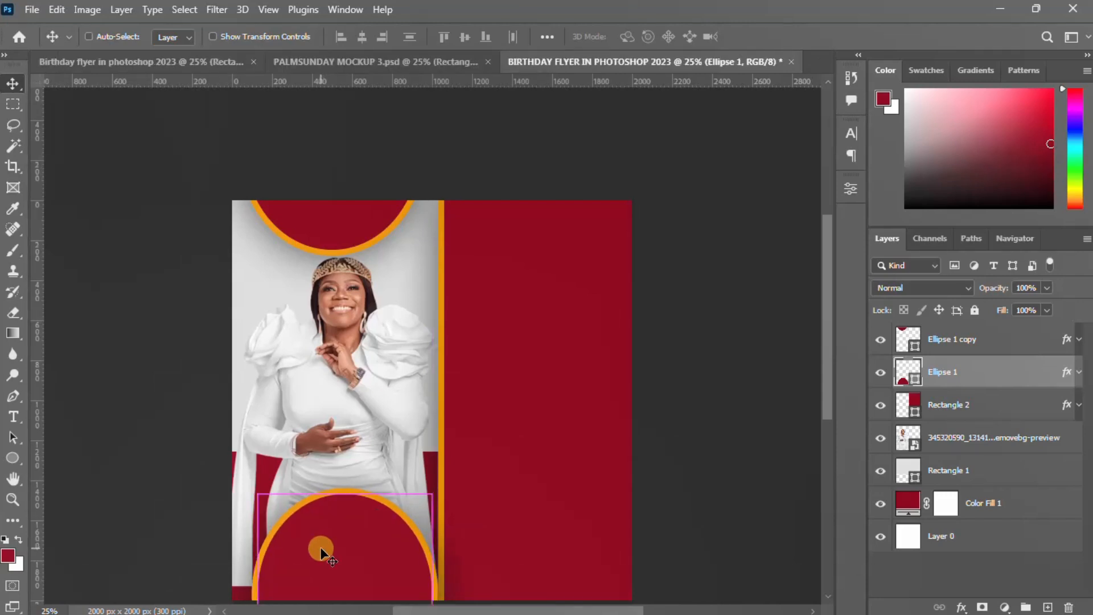
Scale the bottom arc to about 117% × 111% and set it lower at the flyer's bottom edge
key("ctrl+t")
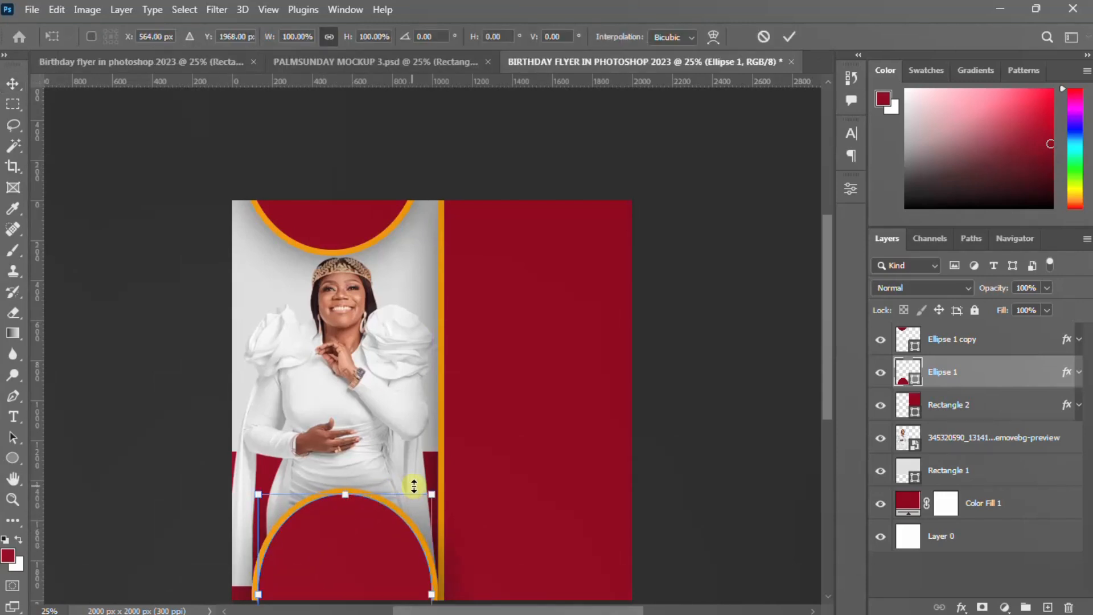
left_click_drag(433, 492, 485, 495)
mouse_move(390, 537)
left_mouse_down()
mouse_move(363, 553)
mouse_move(393, 538)
left_mouse_up()
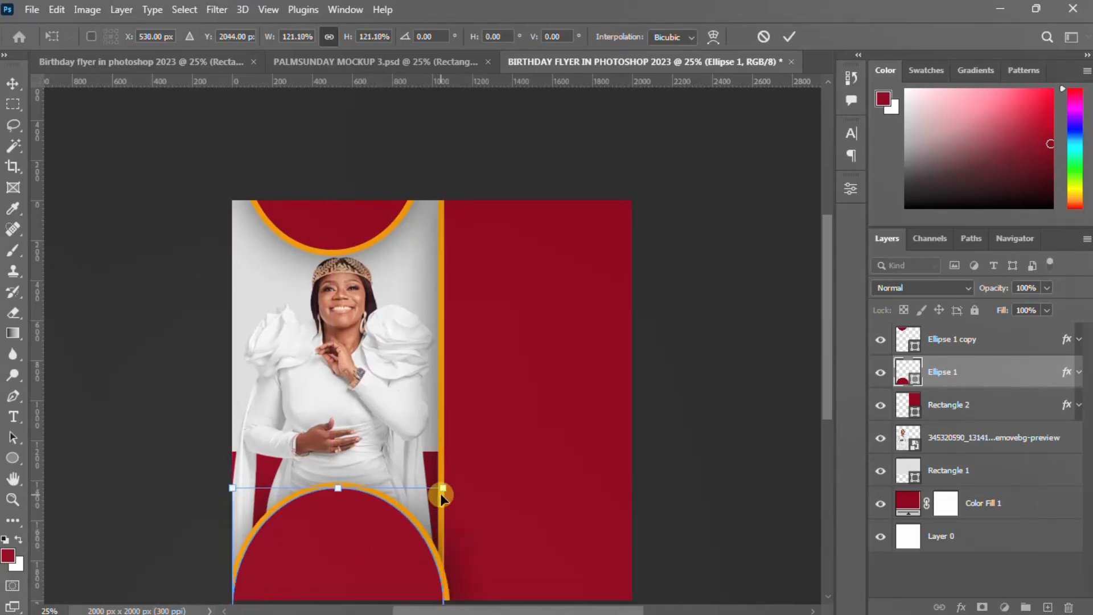
left_click_drag(443, 487, 430, 502)
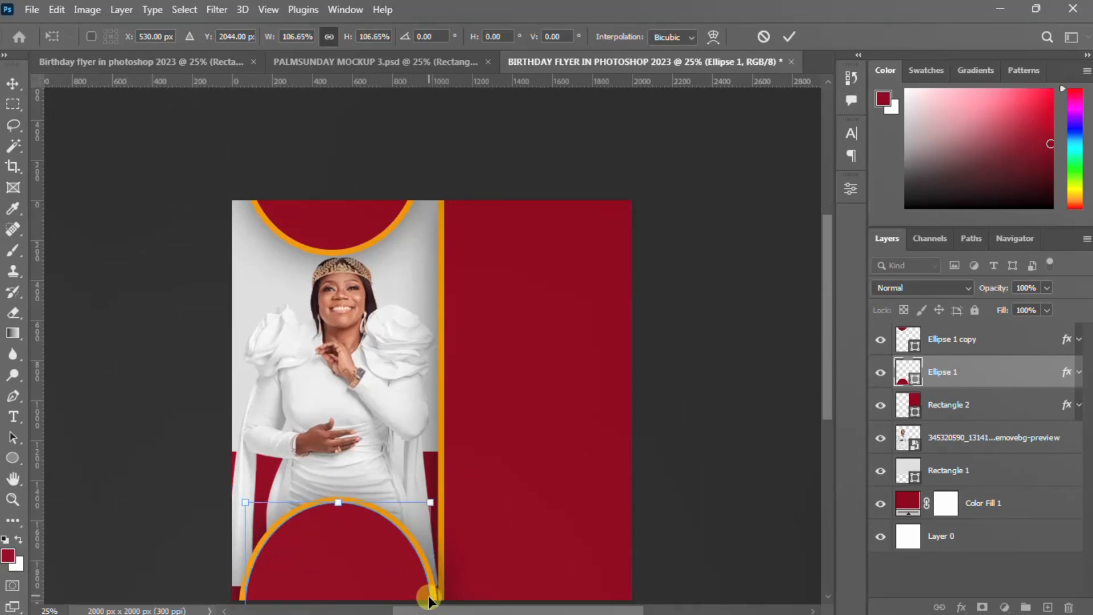
left_click_drag(347, 561, 345, 530)
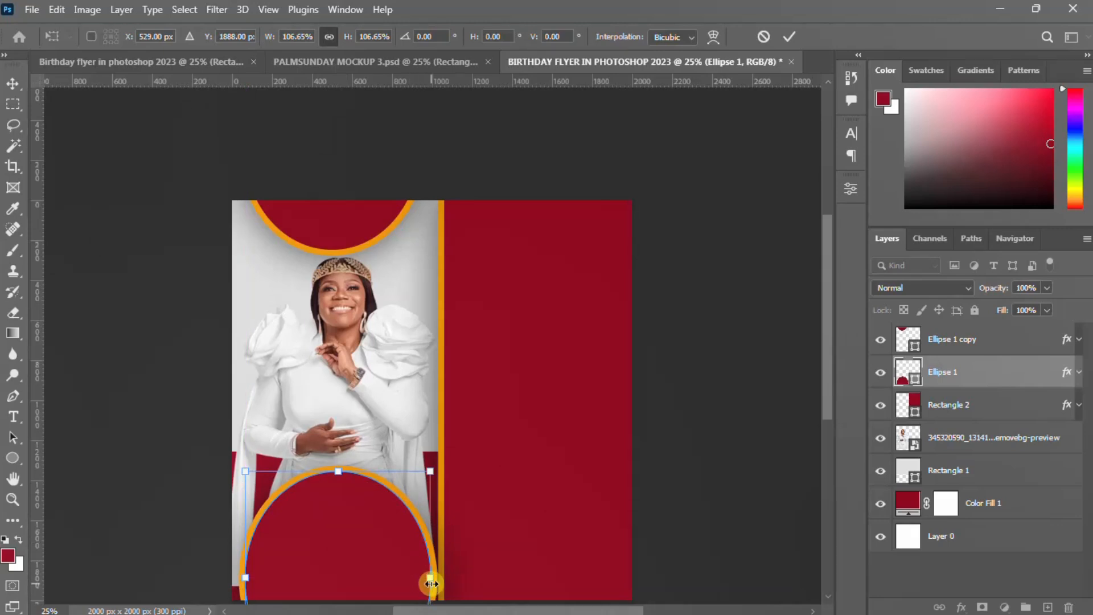
left_click_drag(435, 577, 375, 589)
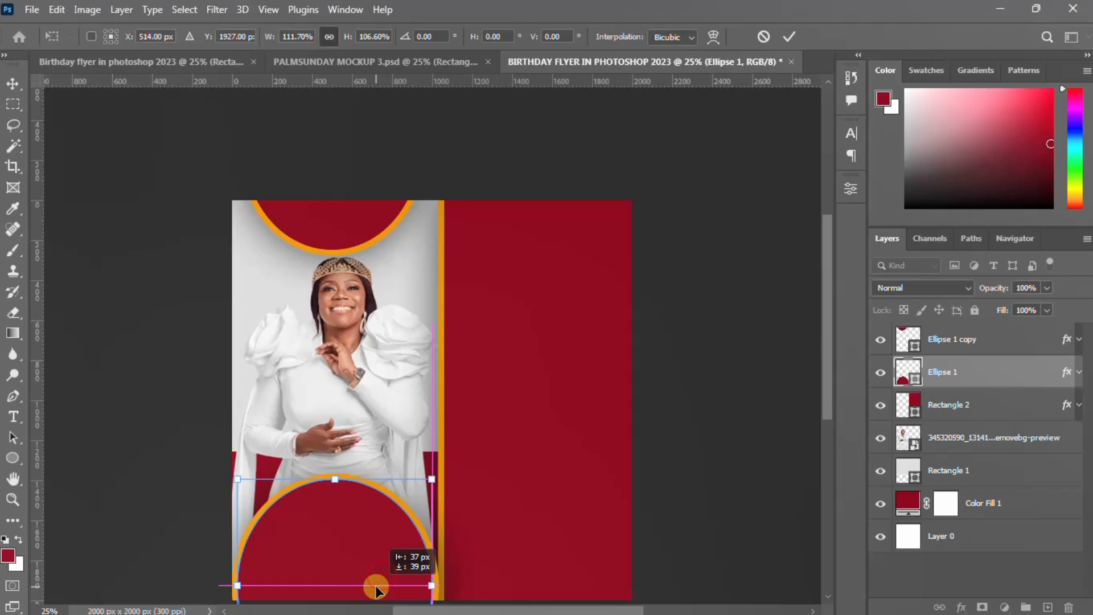
left_click_drag(376, 589, 376, 590)
key("Left")
key("Left")
key("Left")
key("Left")
key("Left")
key("Left")
key("Left")
key("Left")
key("Left")
key("Left")
key("Left")
key("Left")
key("Left")
key("Left")
key("Left")
key("Left")
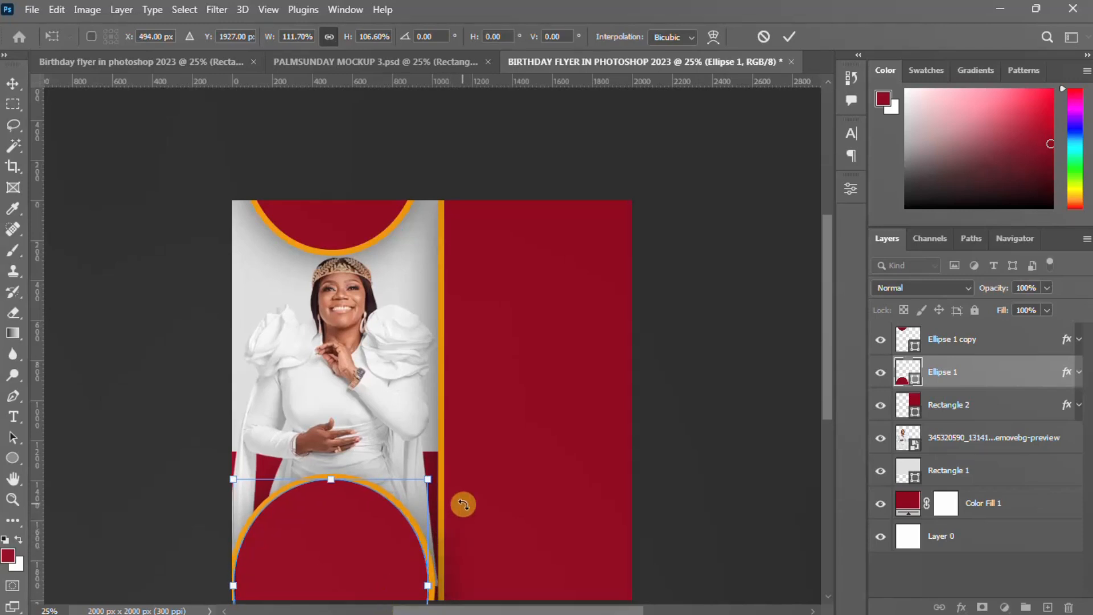
left_click_drag(428, 478, 432, 474)
left_click_drag(355, 555, 360, 566)
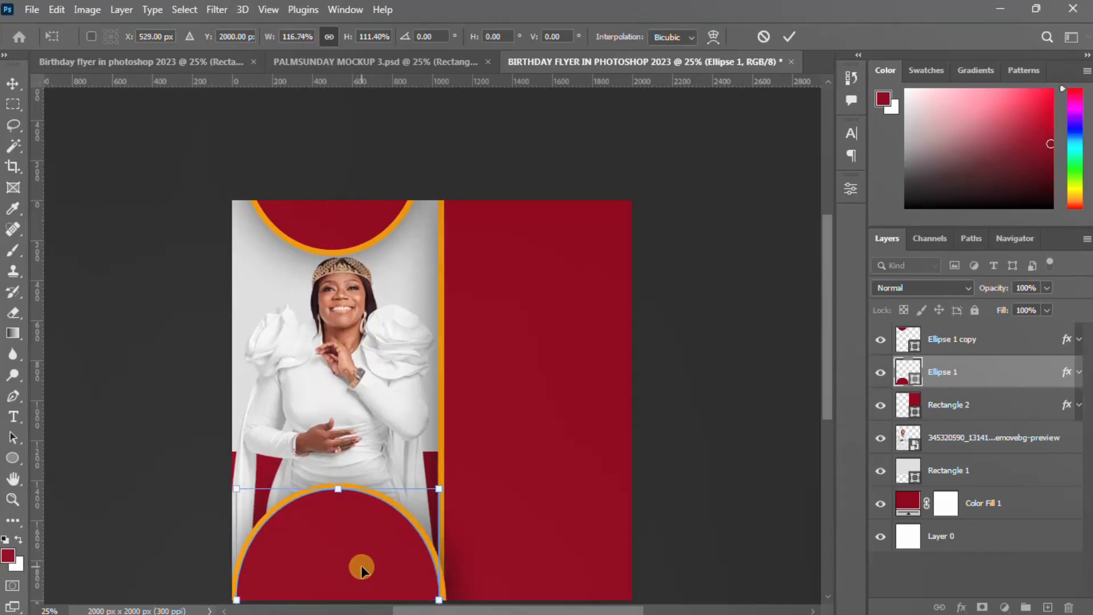
key("Return")
left_click(552, 467)
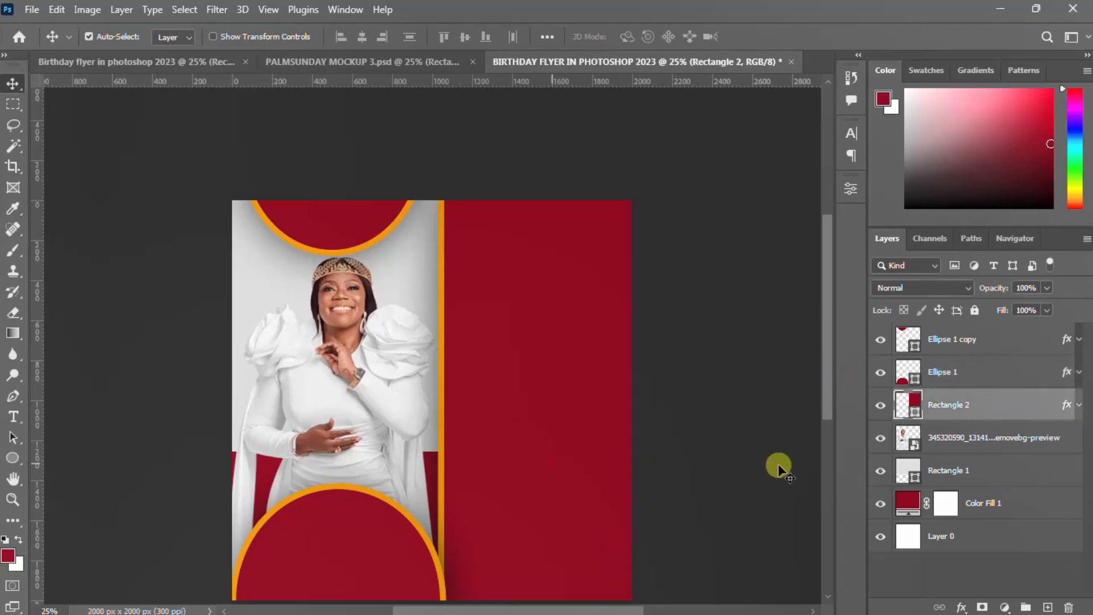
Raise Rectangle 2 above Ellipse 1 and darken the portrait with a clipped Curves adjustment
left_click_drag(968, 404, 974, 364)
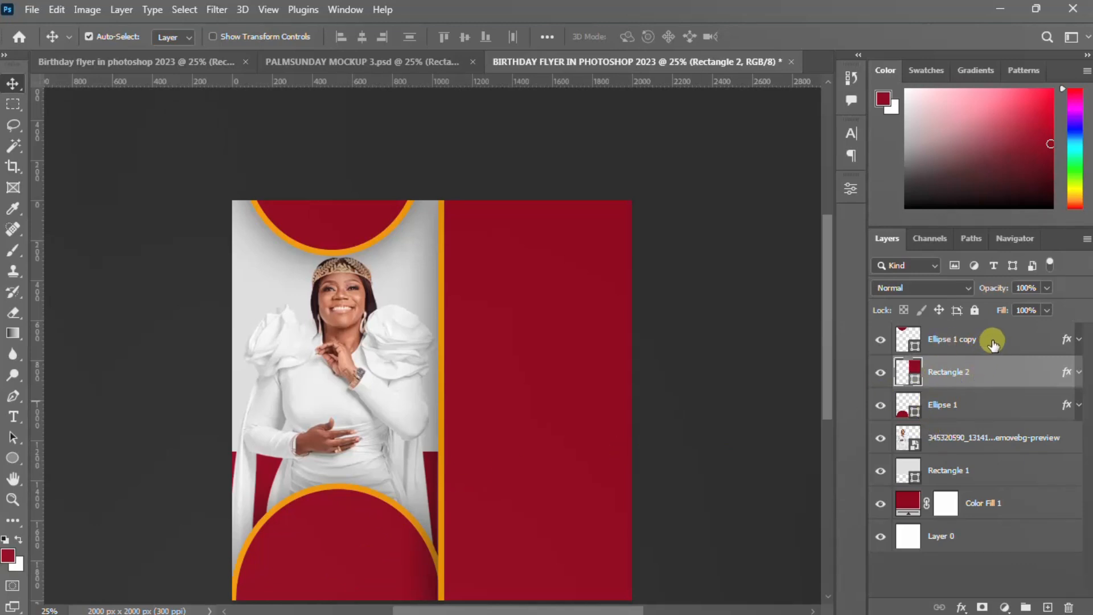
left_click(350, 384)
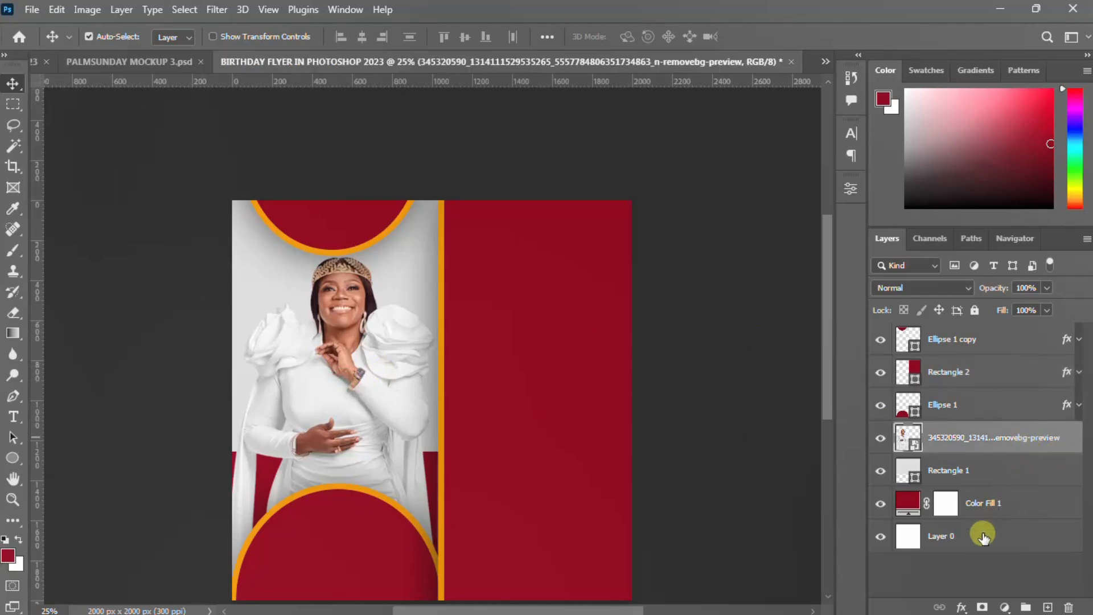
left_click(1007, 607)
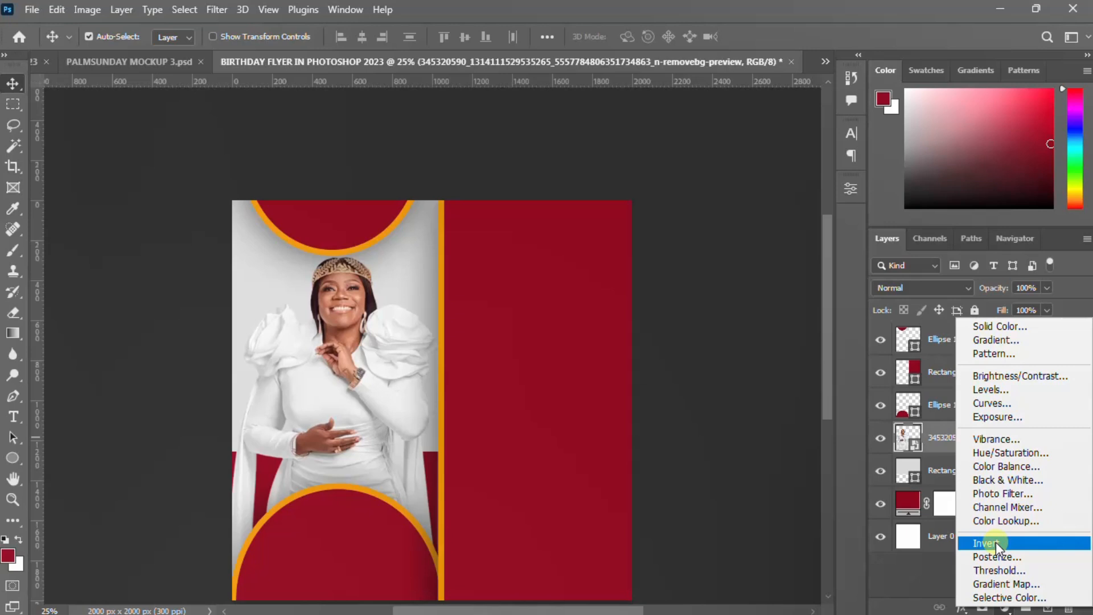
left_click(1009, 404)
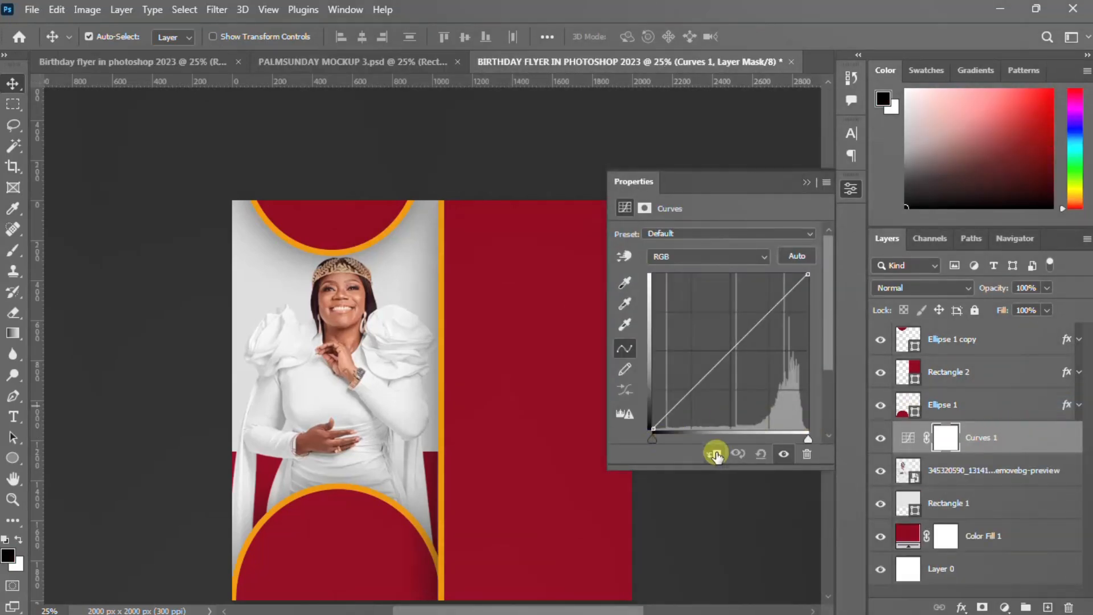
left_click(714, 455)
left_click(705, 373)
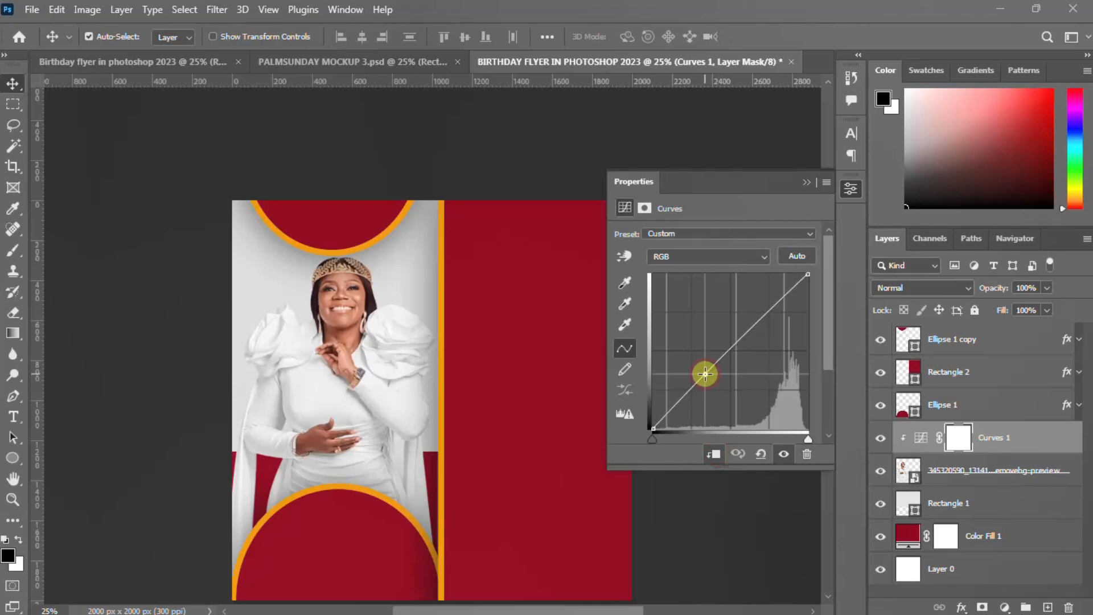
left_click_drag(704, 384, 710, 399)
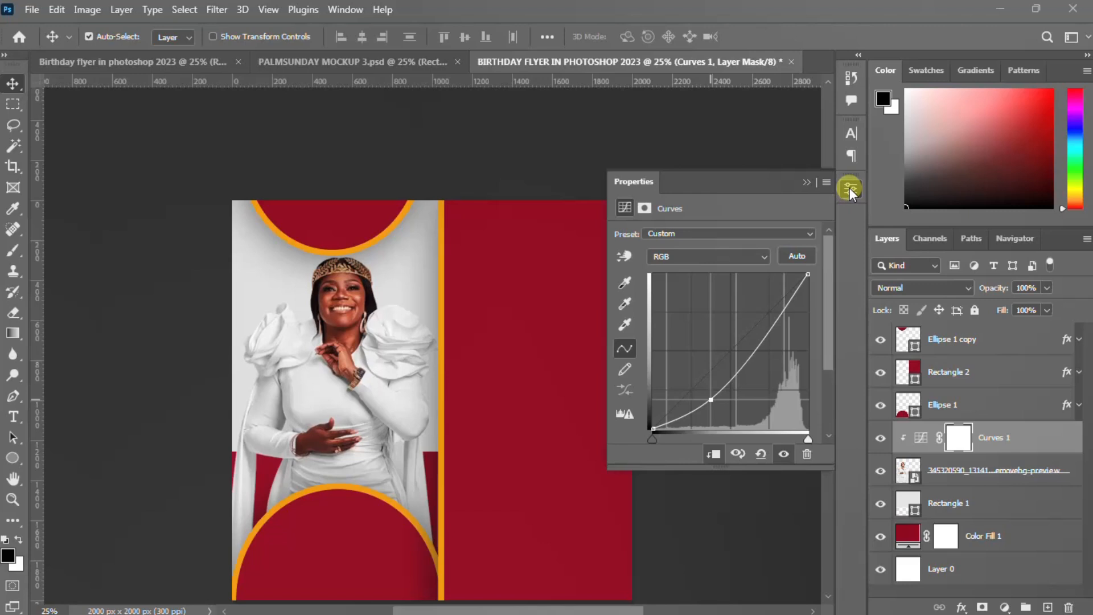
left_click(849, 188)
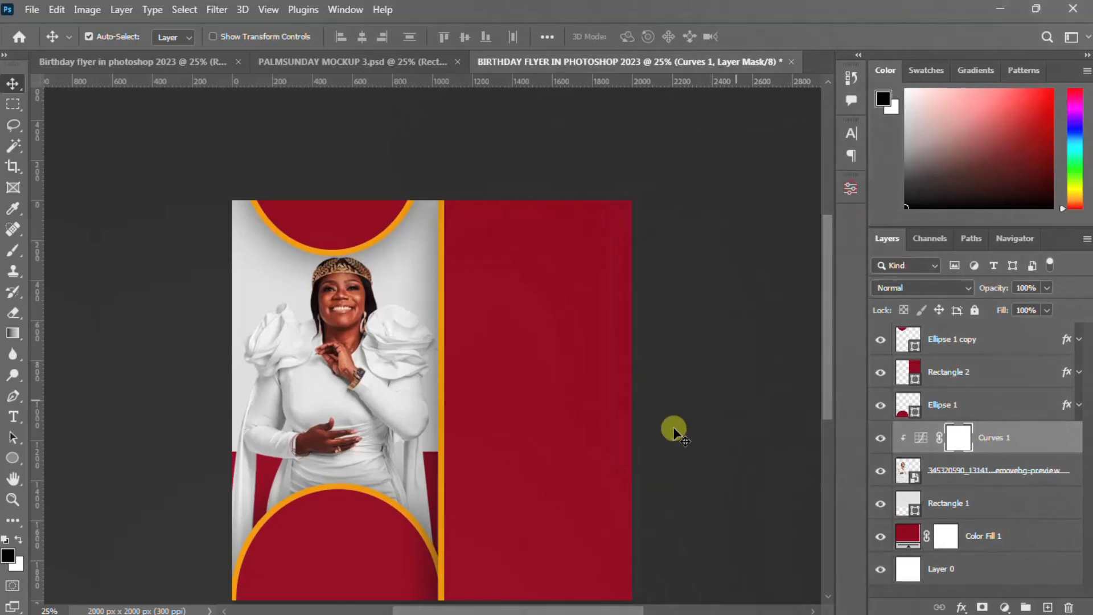
Group all layers into Group 1 and place a new text box on the crimson panel
left_click(1028, 340)
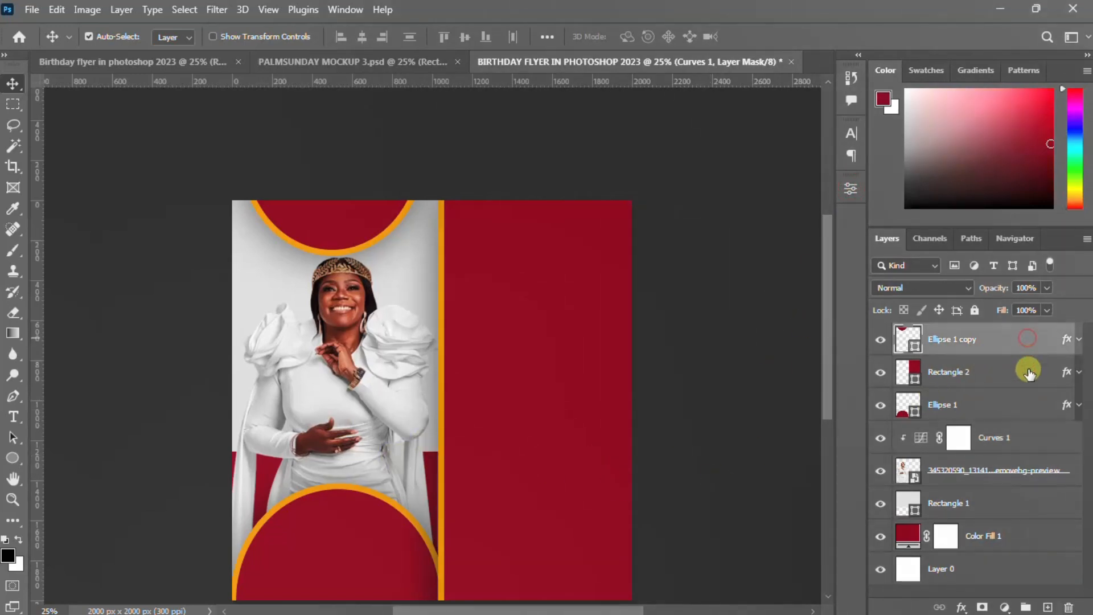
left_click(991, 569, "shift")
key("ctrl+g")
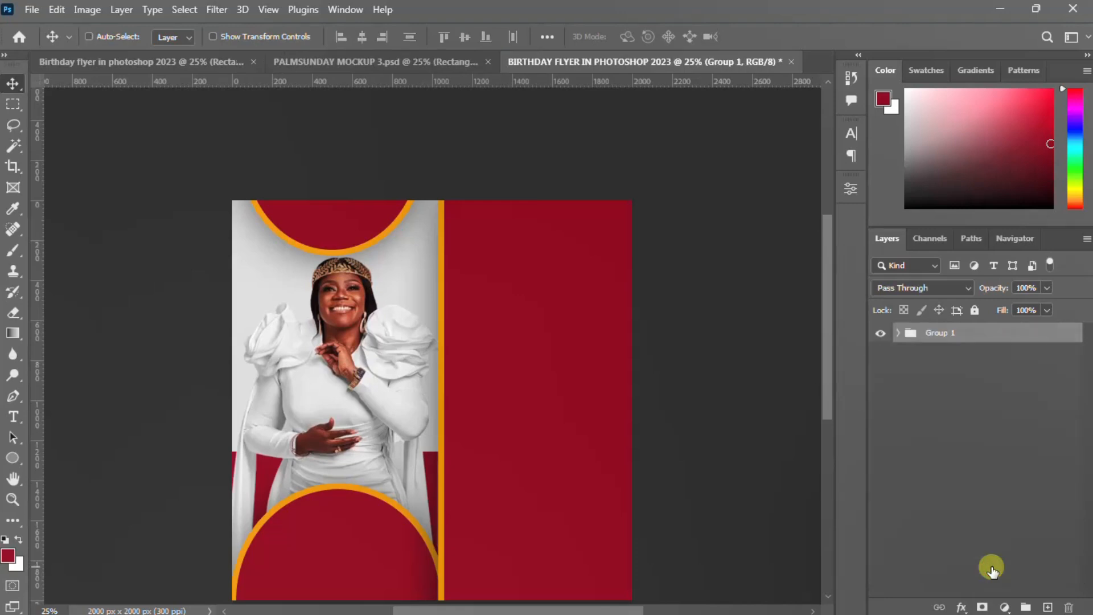
left_click(977, 336)
key("t")
left_click(492, 292)
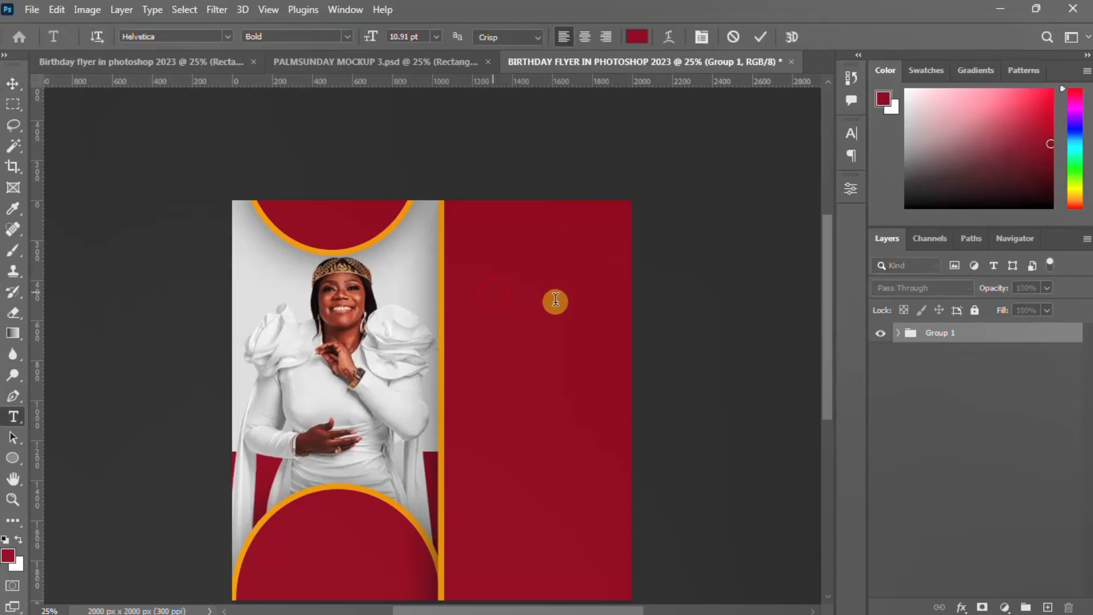
left_click(998, 12)
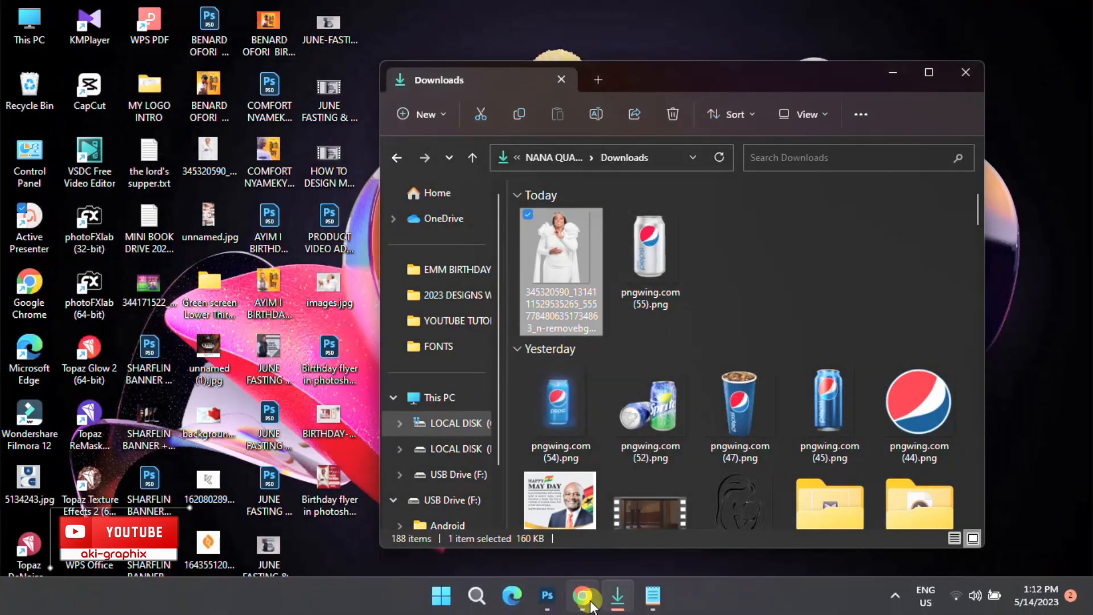
Copy 'wishing you a' from the Notepad birthday notes and switch back to the Photoshop flyer
left_click(649, 597)
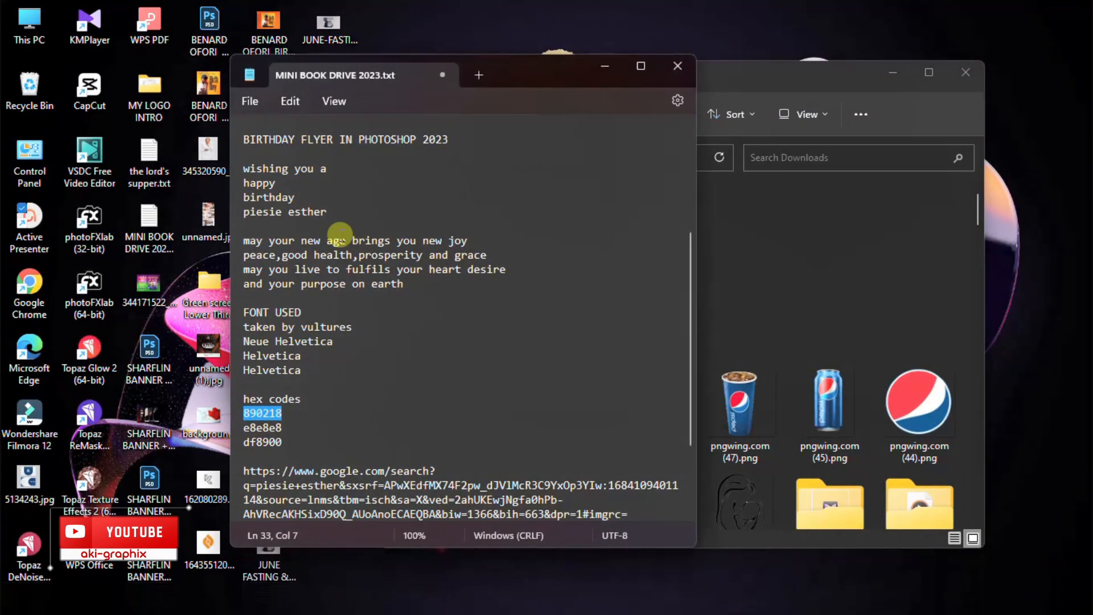
scroll(349, 223, "up", 2)
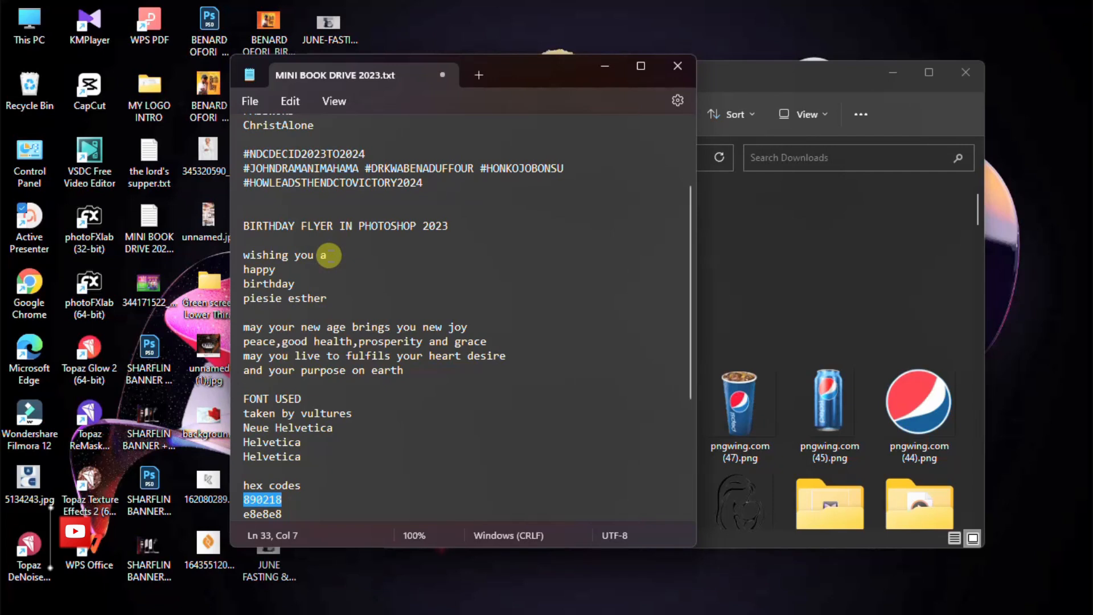
left_click_drag(330, 255, 223, 249)
key("ctrl+c")
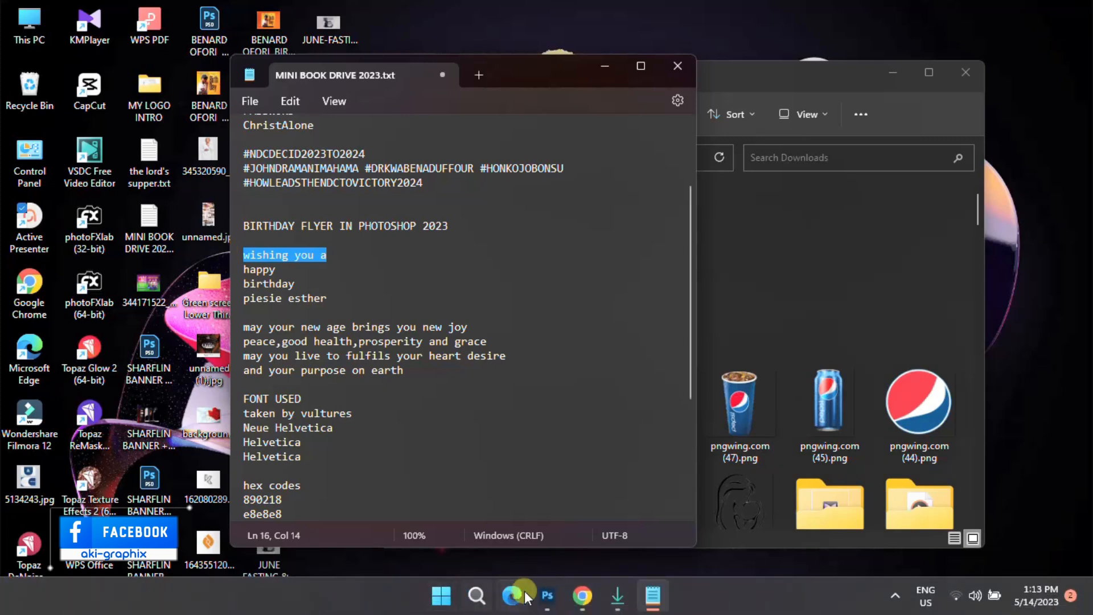
left_click(547, 597)
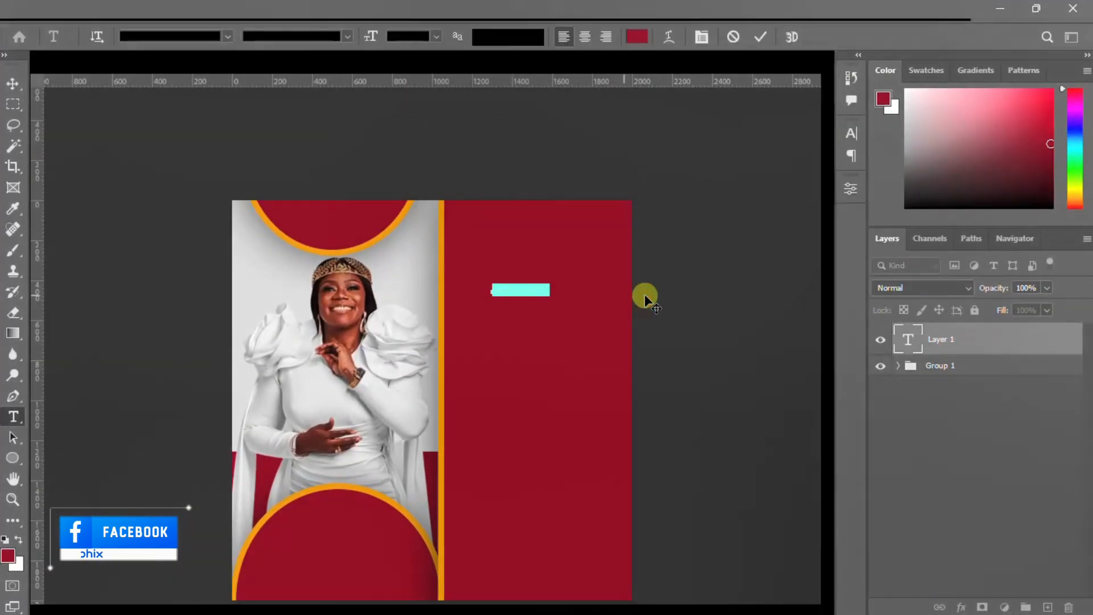
Paste 'wishing you a' as text, colour it near-white, and set it in Taken by Vultures Alternates
key("ctrl+v")
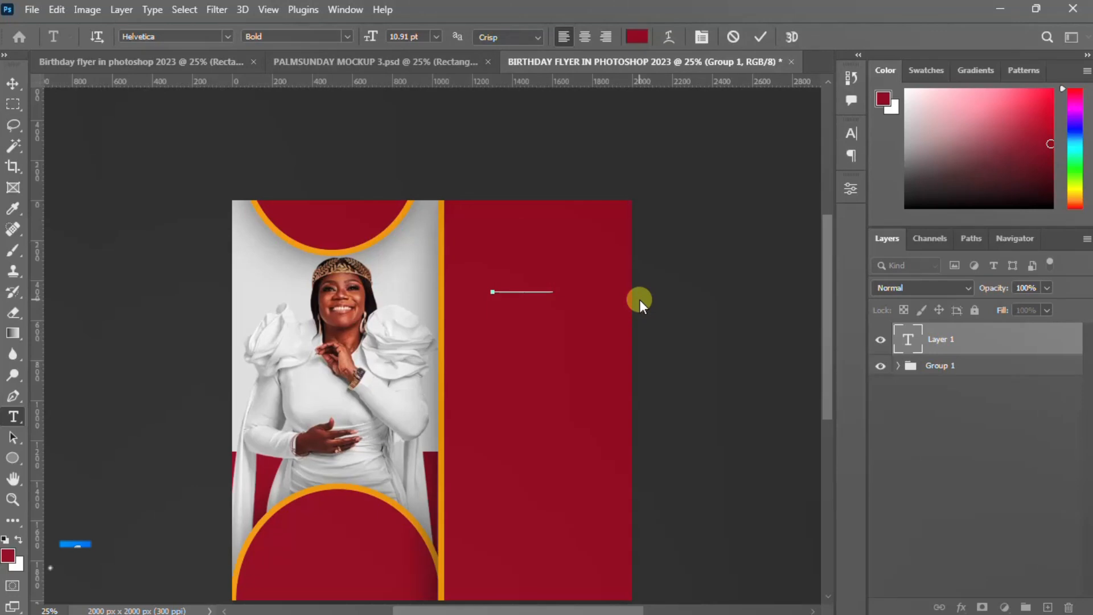
left_click(639, 299)
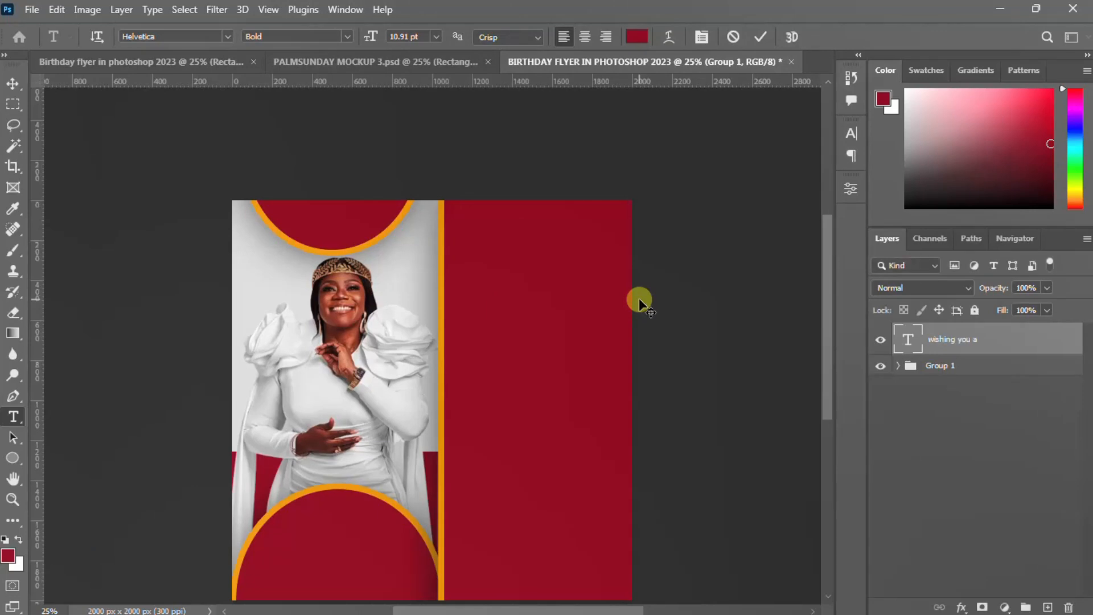
left_click(850, 133)
left_click(803, 226)
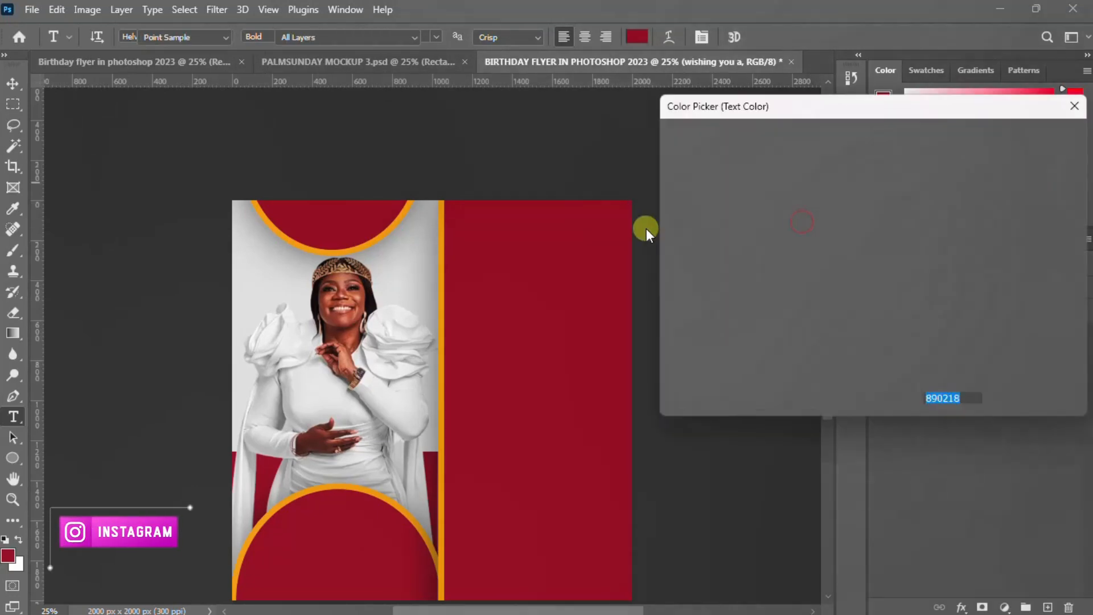
left_click_drag(719, 178, 657, 151)
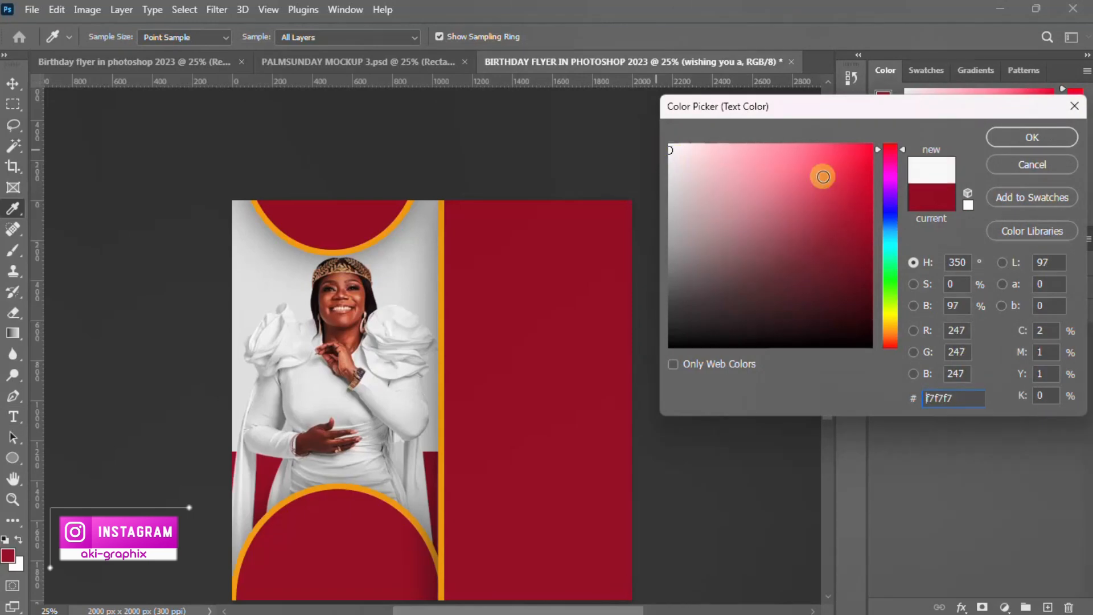
left_click(1019, 137)
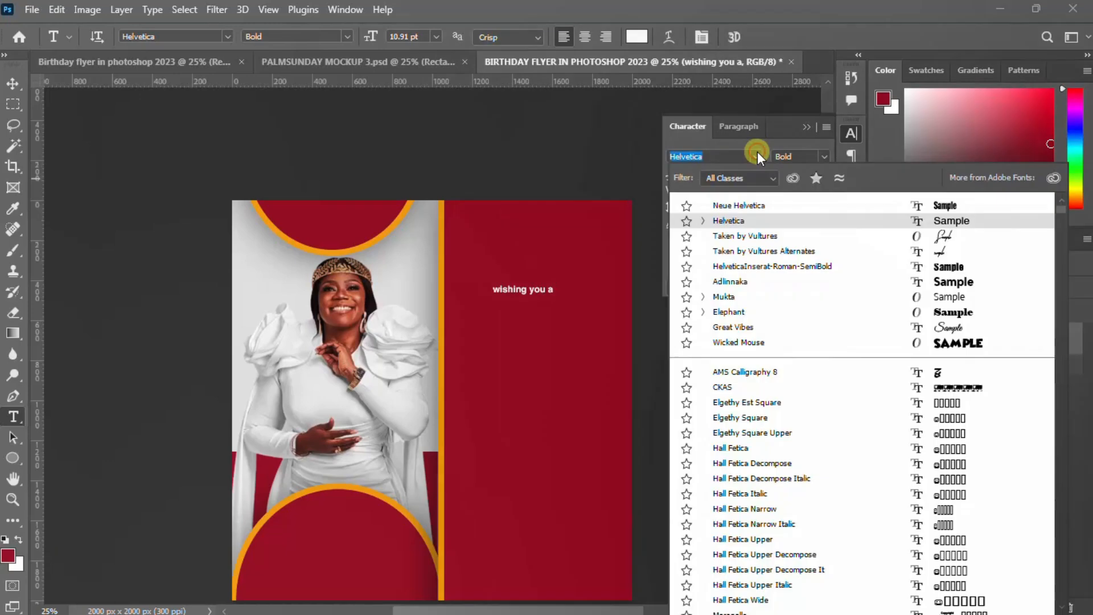
left_click(756, 153)
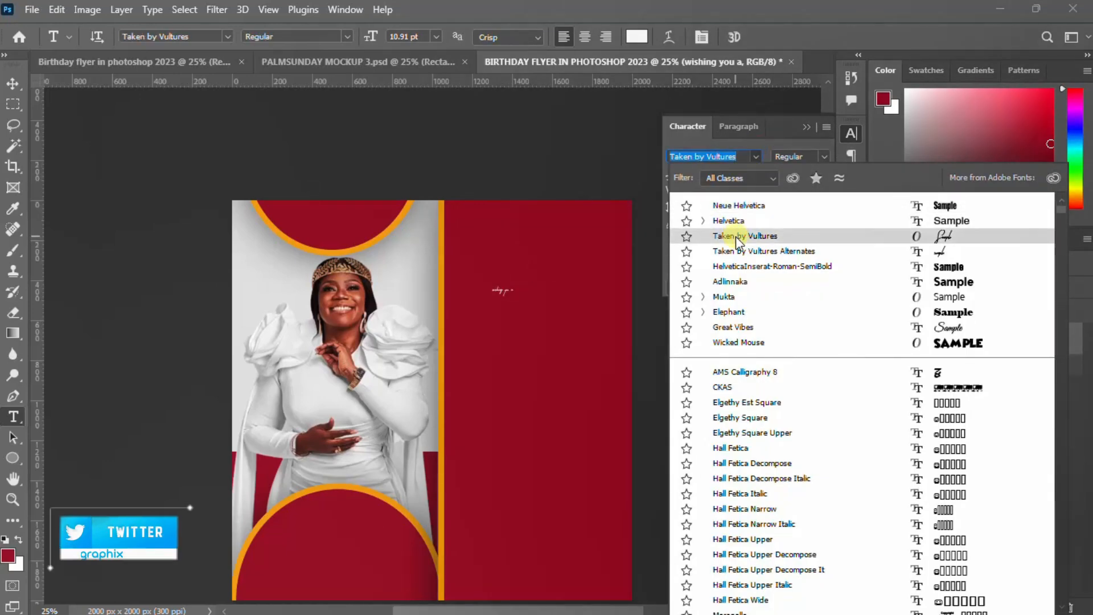
left_click(737, 251)
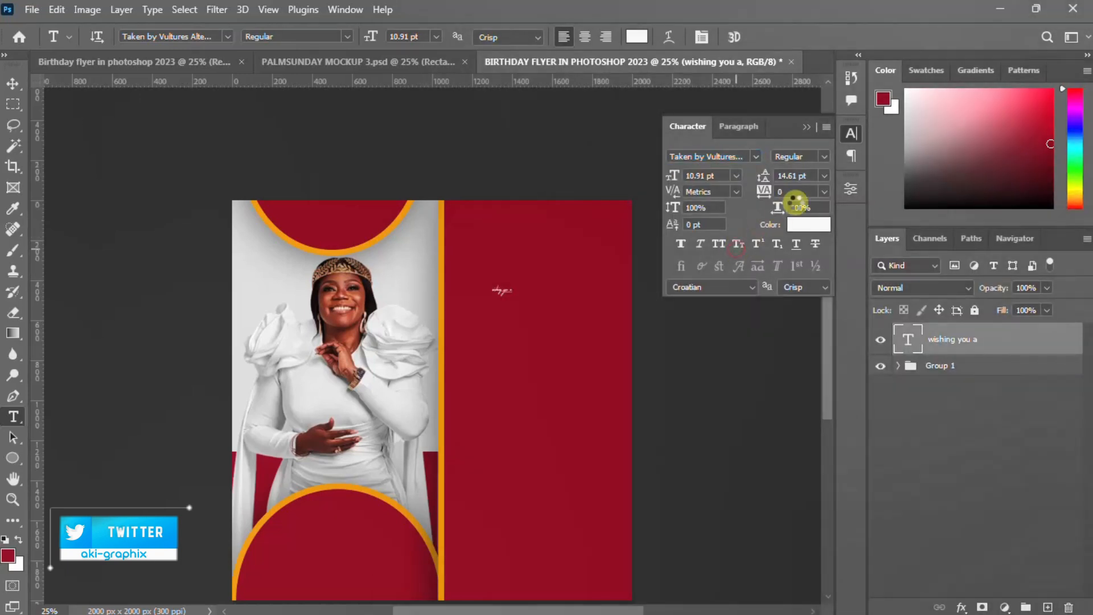
left_click(848, 139)
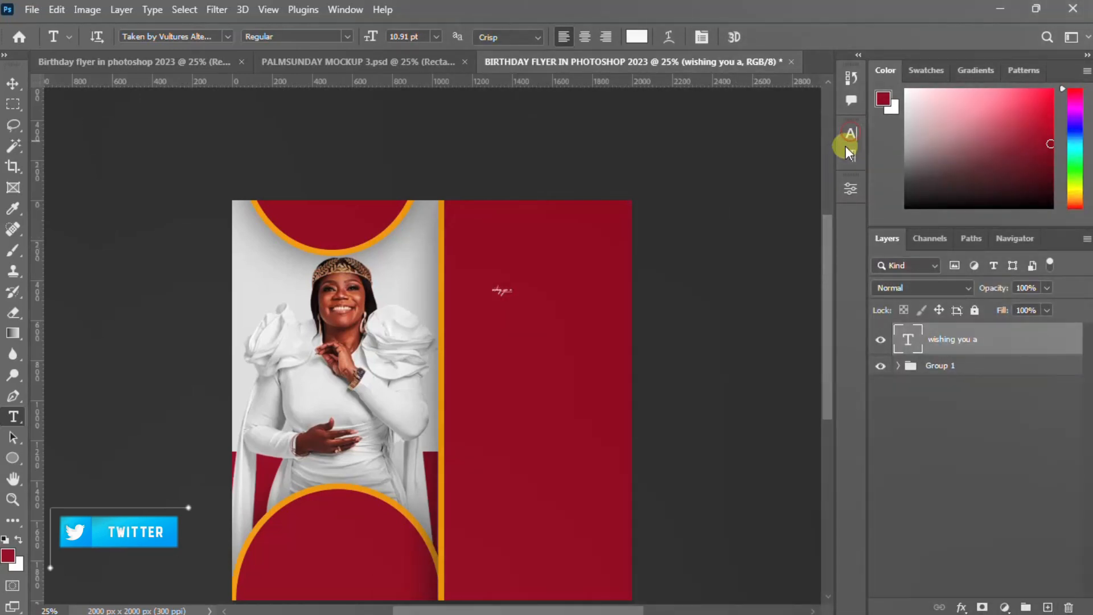
Enlarge and reposition the greeting, duplicate it one line below, and select 'happy' in the notes
key("ctrl+t")
left_click_drag(510, 295, 587, 339)
left_click_drag(522, 305, 557, 324)
key("Return")
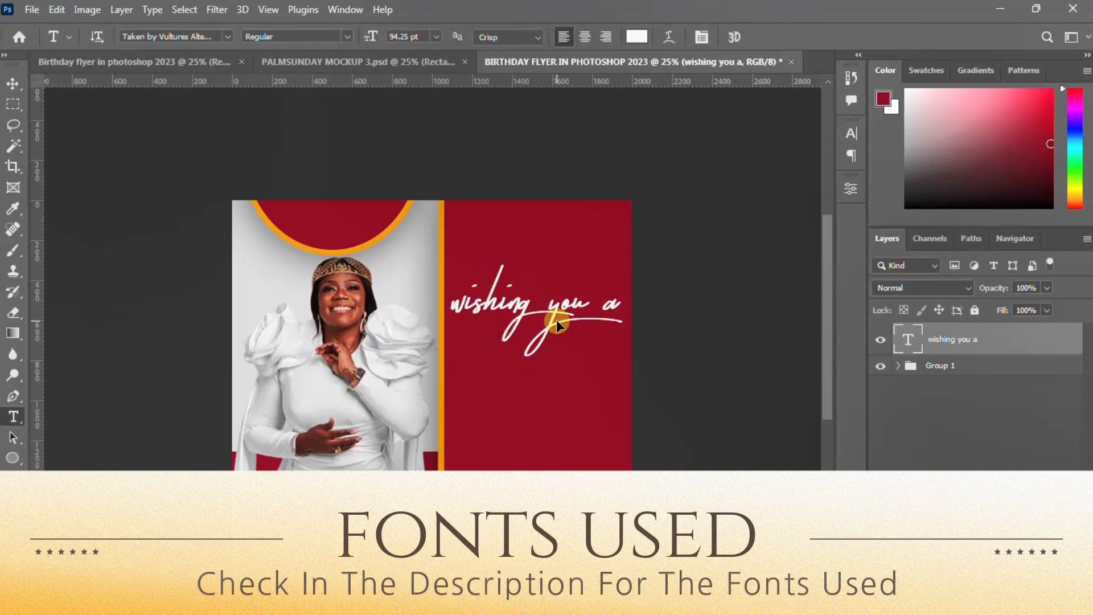
key("v")
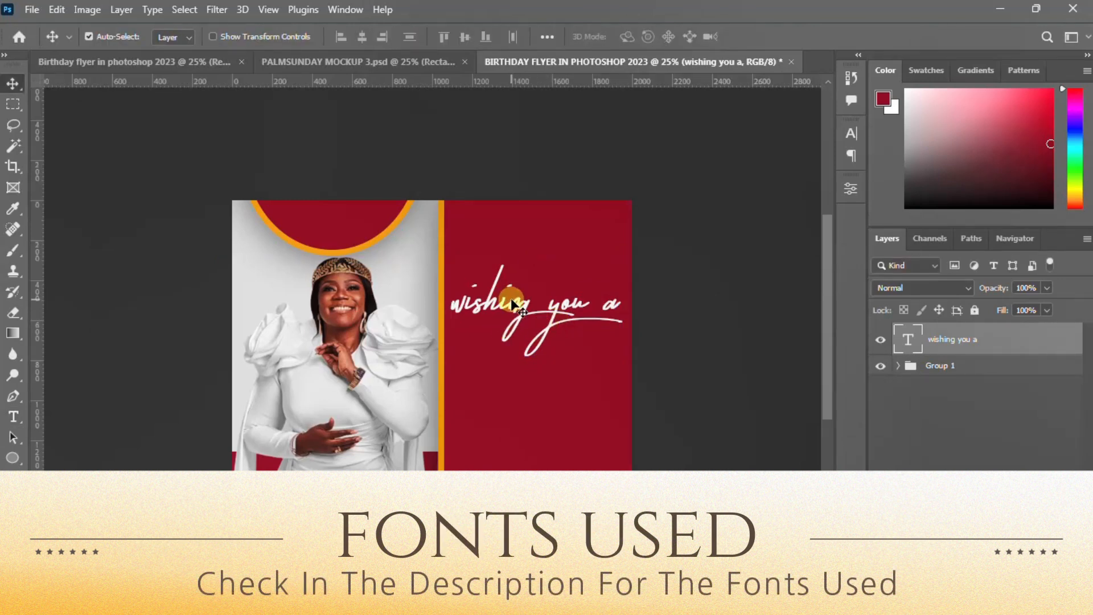
left_click_drag(513, 310, 510, 362)
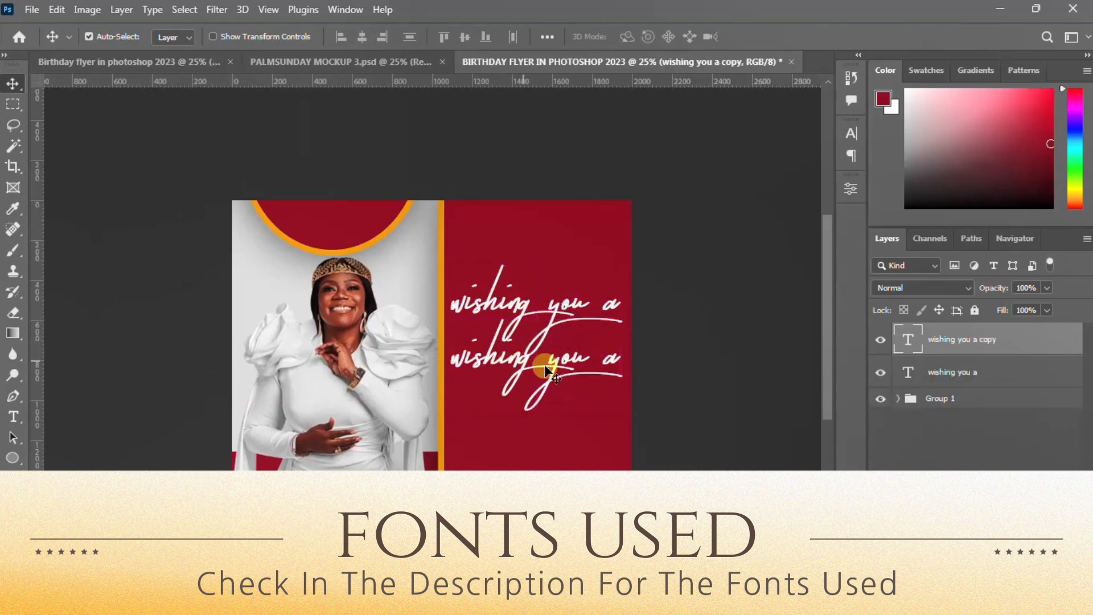
left_click(996, 9)
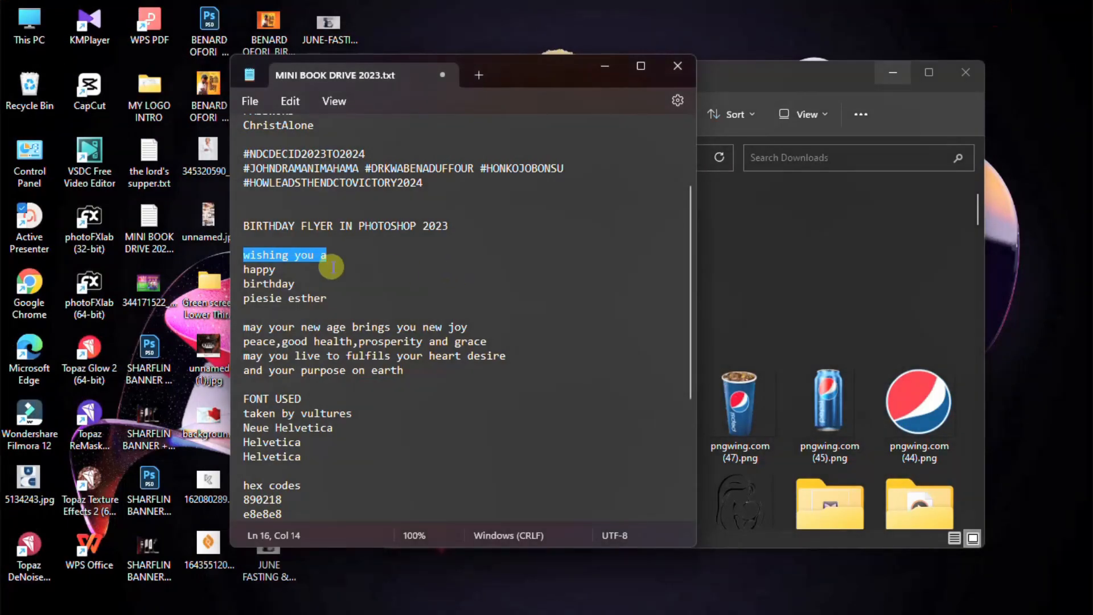
left_click_drag(279, 270, 240, 272)
key("ctrl+c")
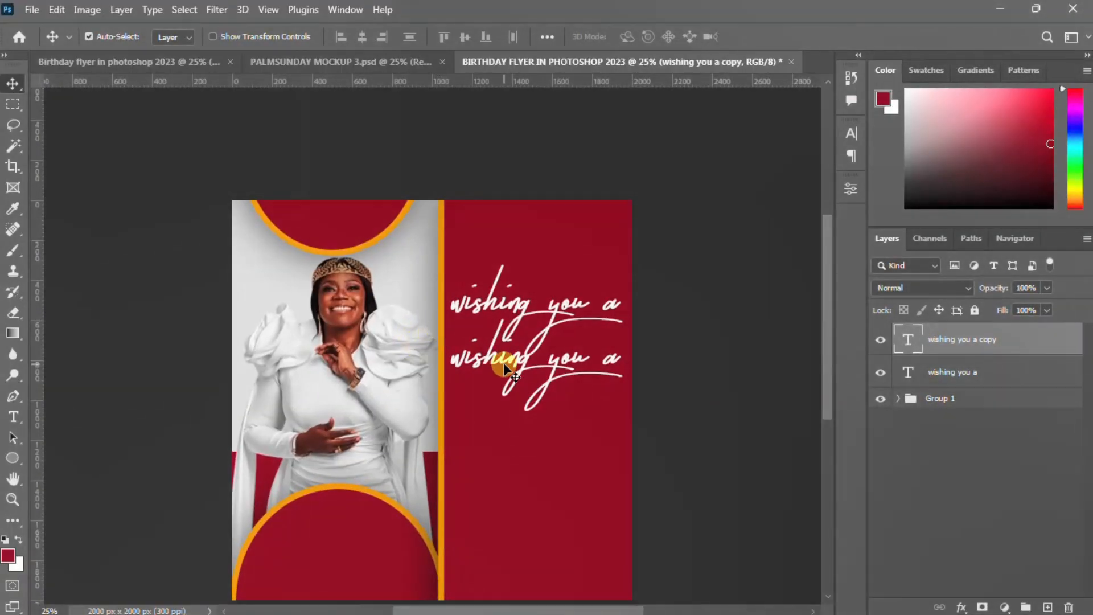
Replace the duplicate line's text with 'happy' and set it in Helvetica
double_click(504, 363)
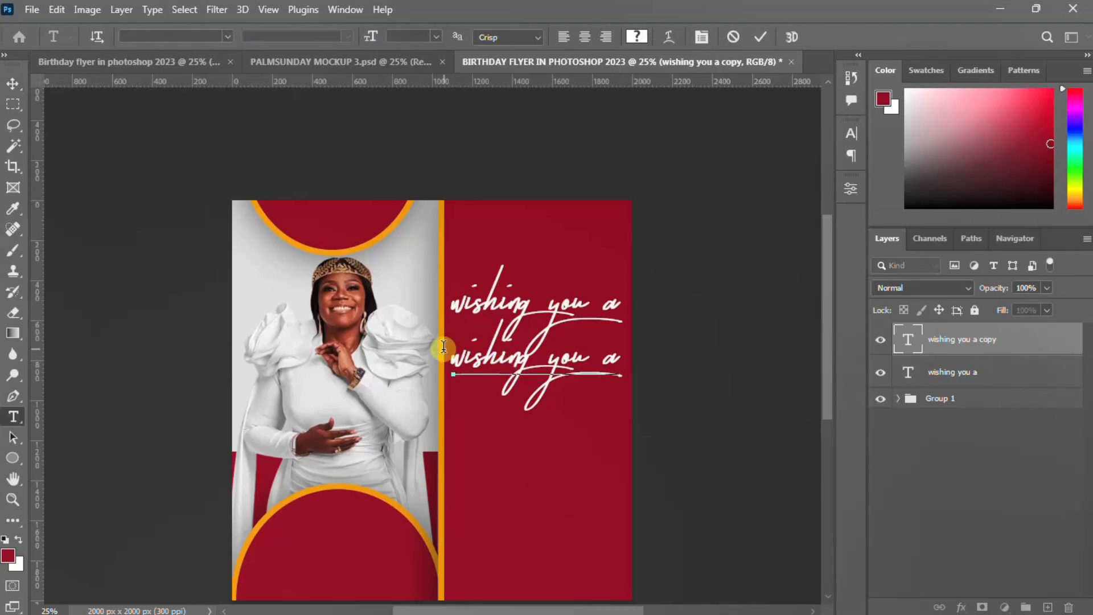
left_click_drag(447, 373, 669, 373)
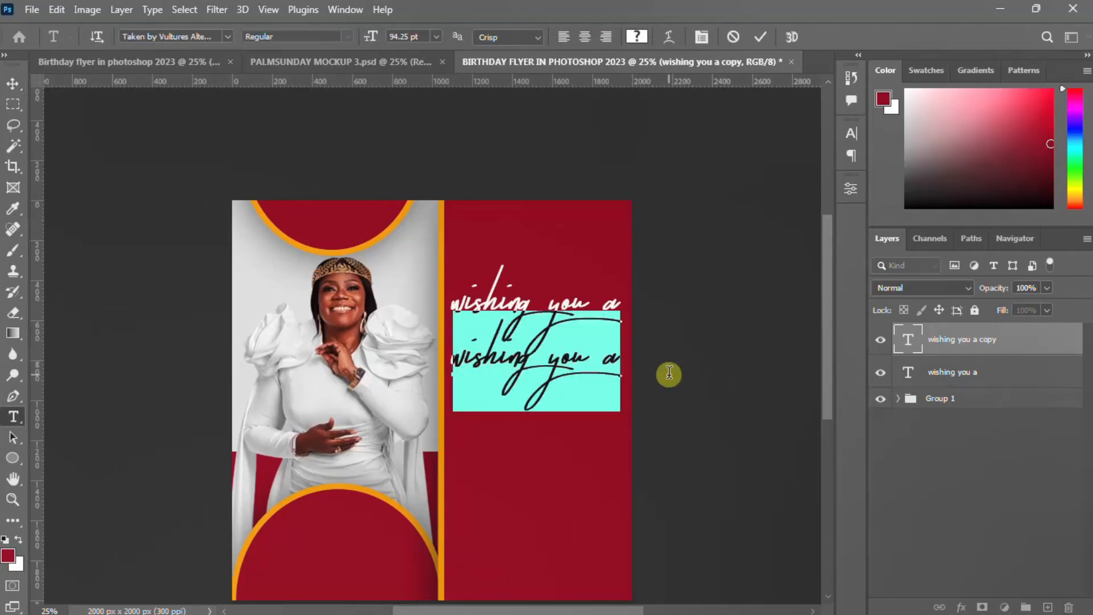
key("ctrl+v")
key("ctrl+Return")
key("v")
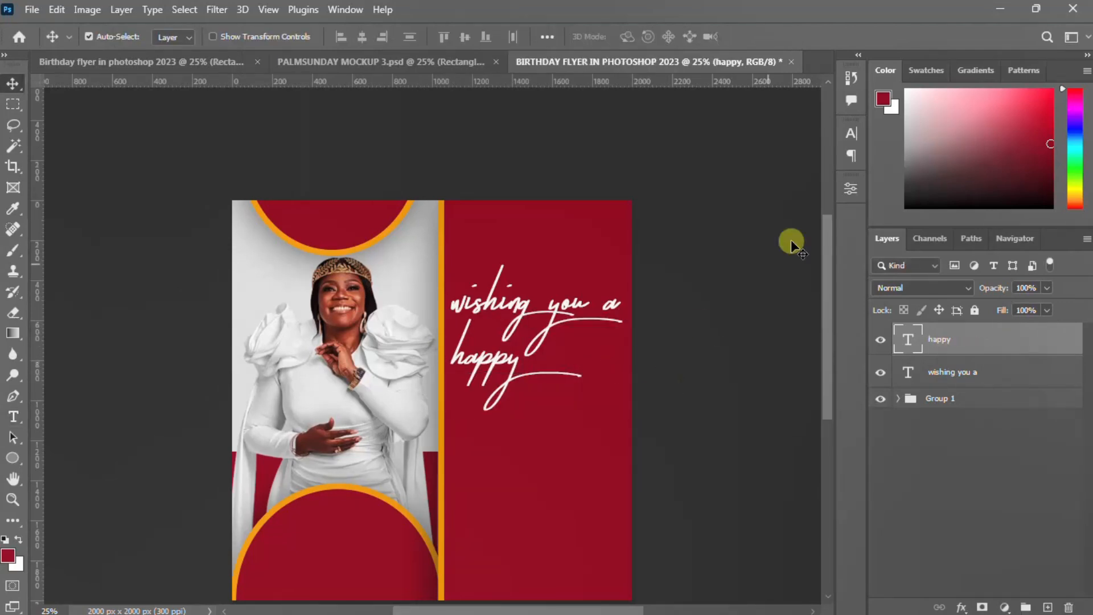
left_click(852, 134)
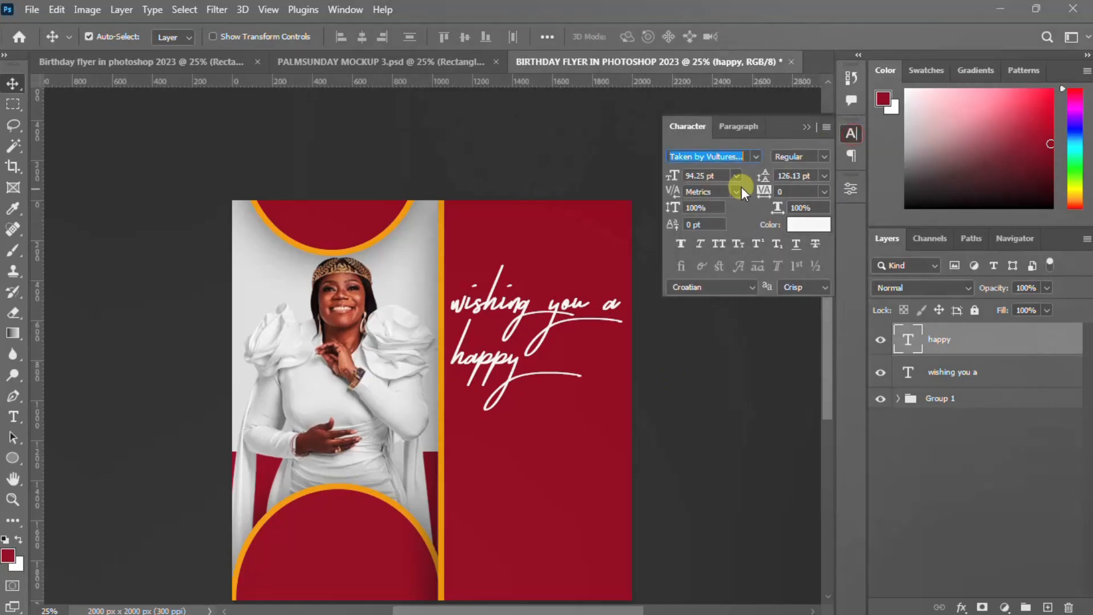
left_click(757, 156)
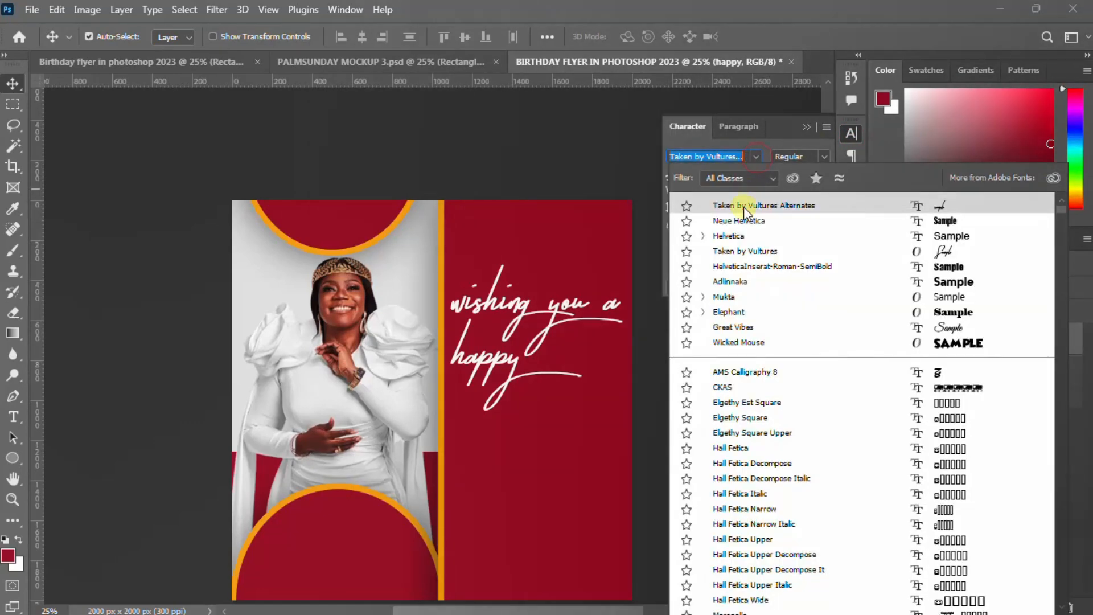
left_click(732, 237)
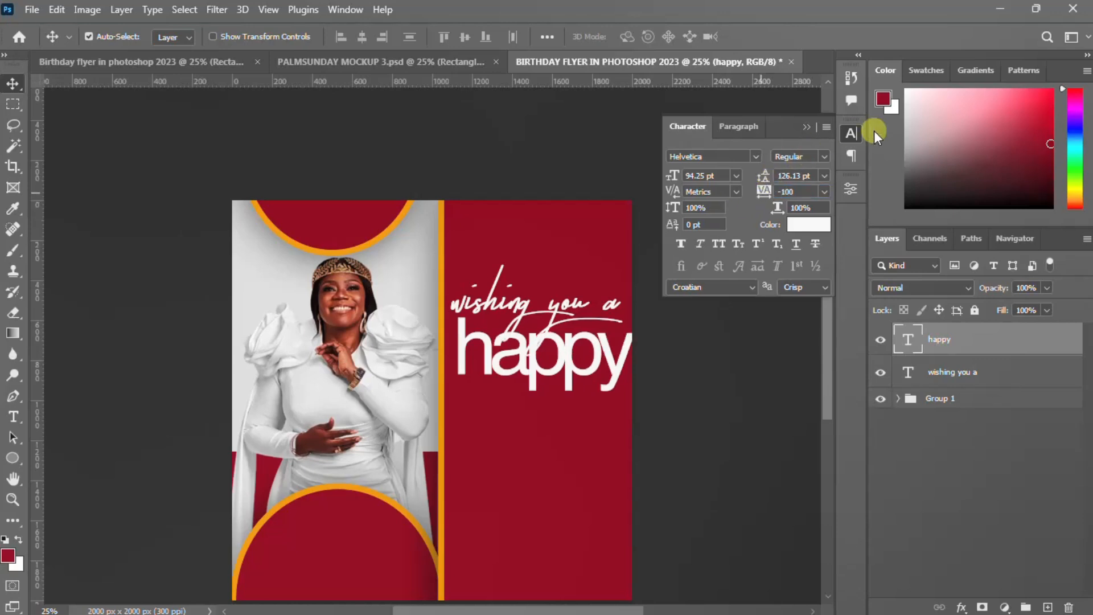
left_click(849, 134)
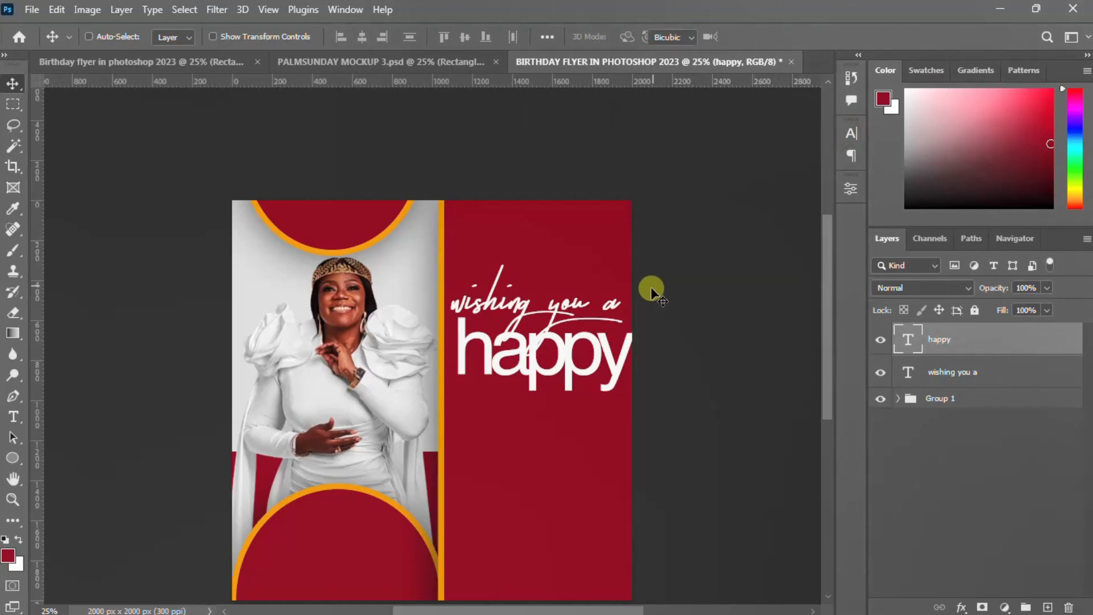
Shrink 'happy' to about 62%, reposition it, and duplicate it onto a line below
key("ctrl+t")
left_click_drag(632, 412, 569, 403)
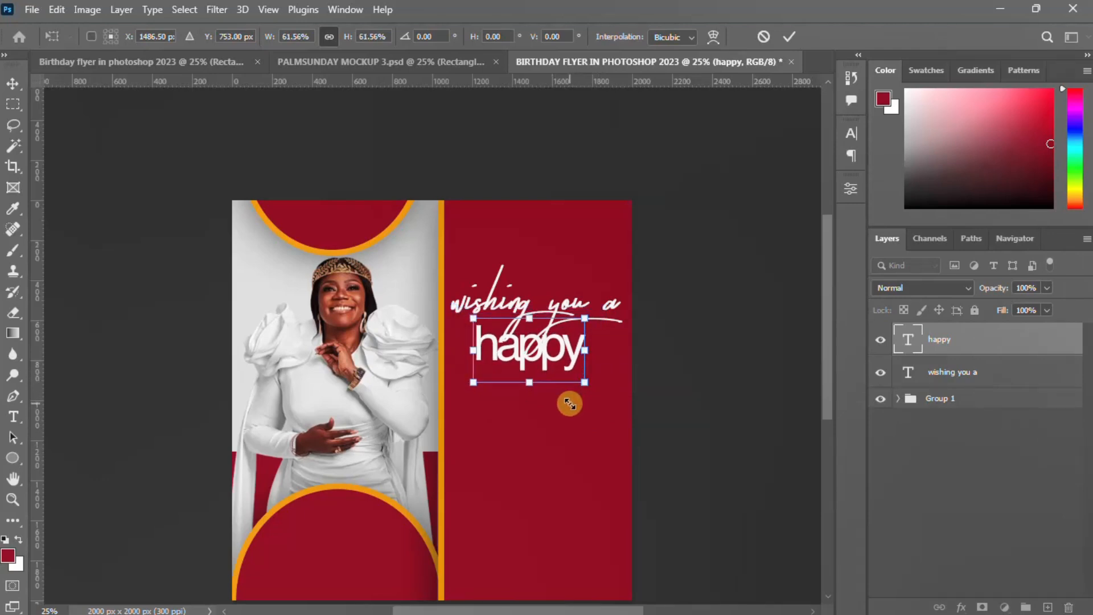
left_click_drag(548, 356, 530, 390)
key("Return")
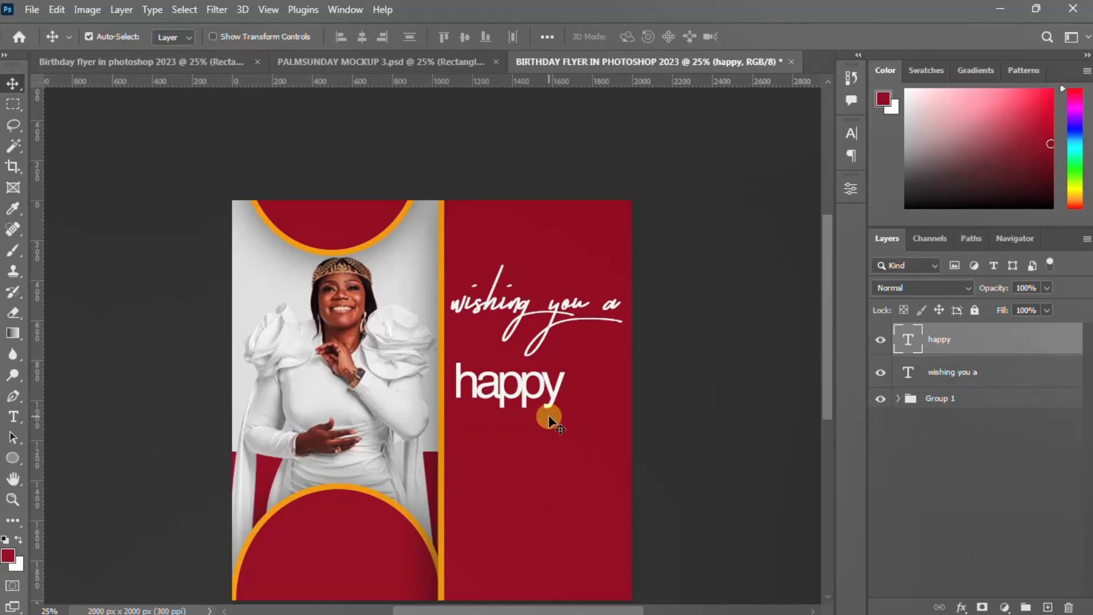
left_click_drag(522, 393, 523, 438)
double_click(522, 432)
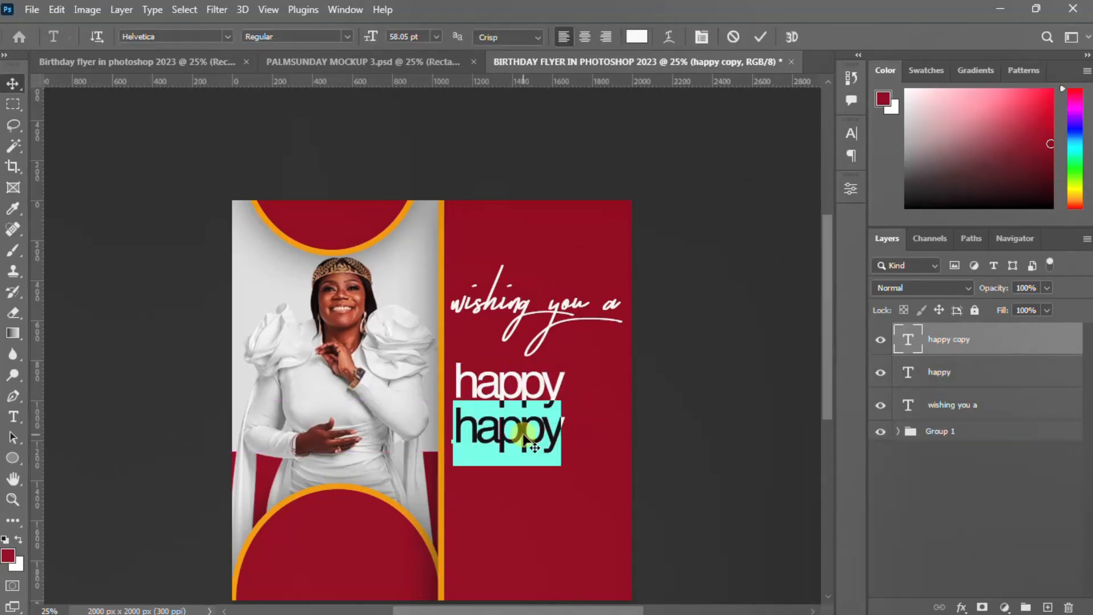
Replace the lower copy's text with 'birthday' copied from the notes
left_click(995, 10)
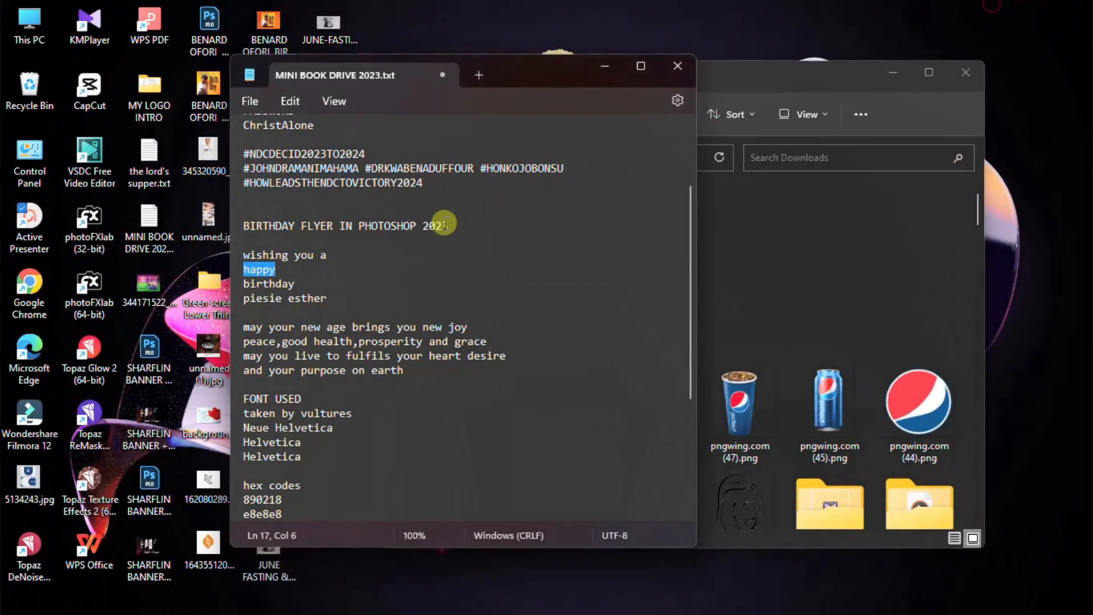
left_click_drag(293, 297, 238, 273)
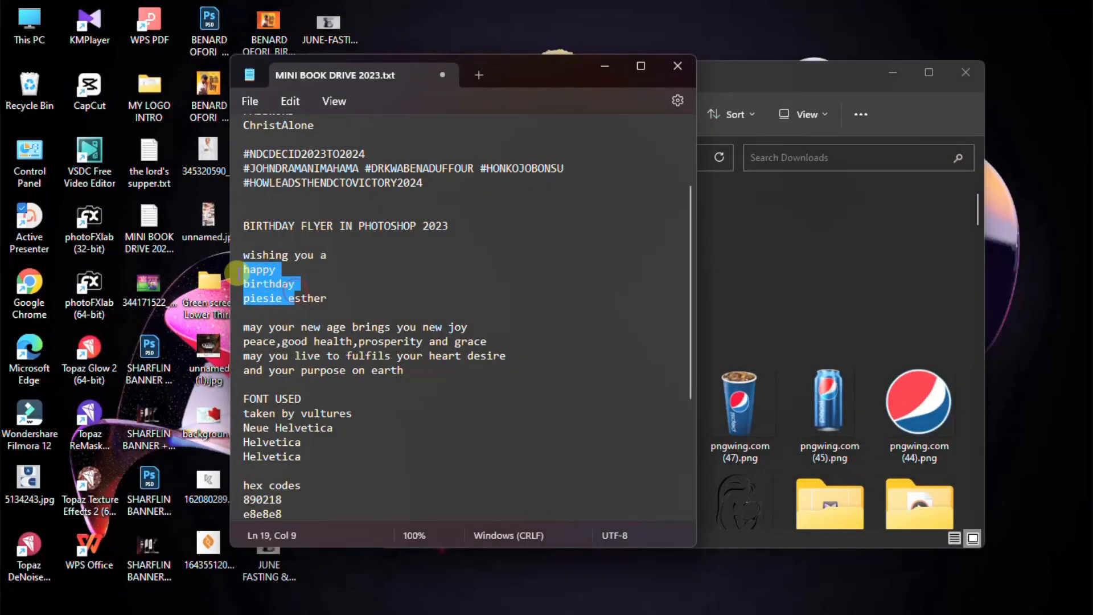
left_click(300, 283)
double_click(285, 285)
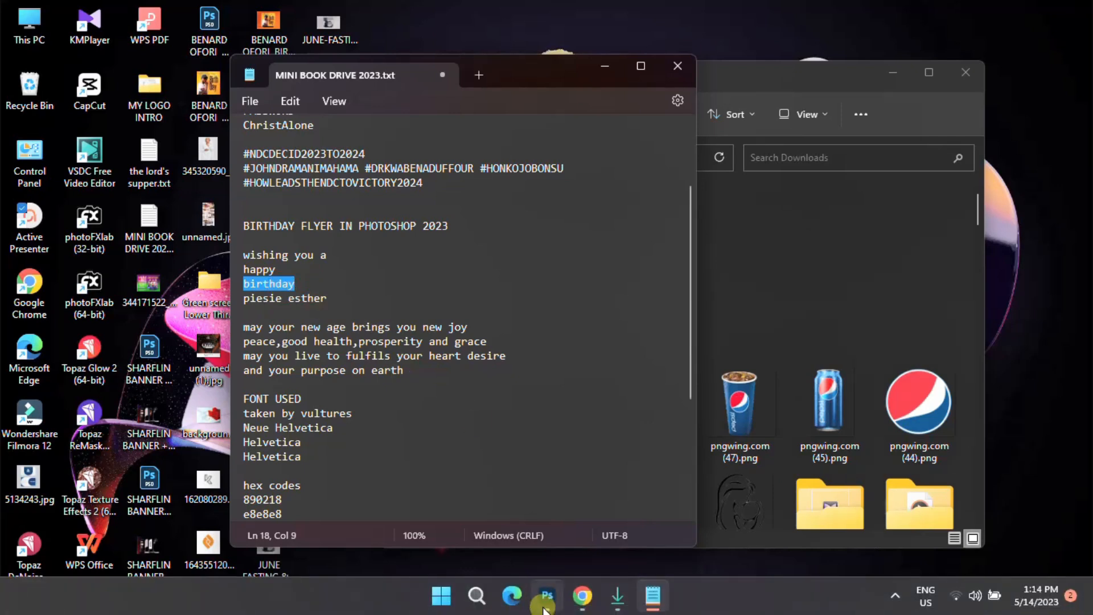
key("ctrl+c")
left_click(547, 596)
key("ctrl+v")
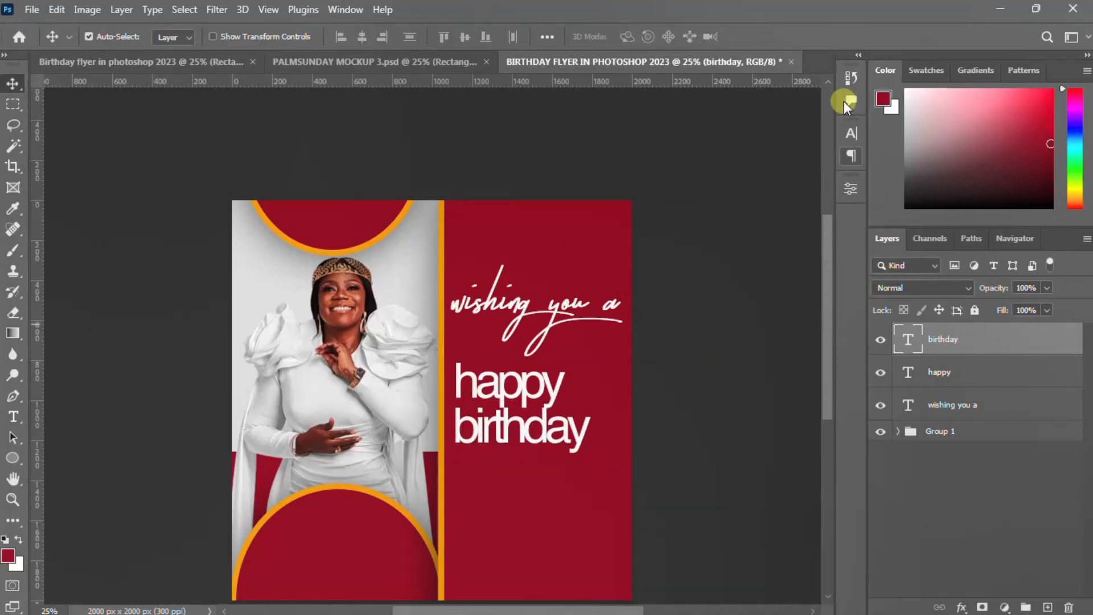
Set 'birthday' in HelveticaInserat-Roman-SemiBold with tracking 0
left_click(851, 133)
left_click(750, 155)
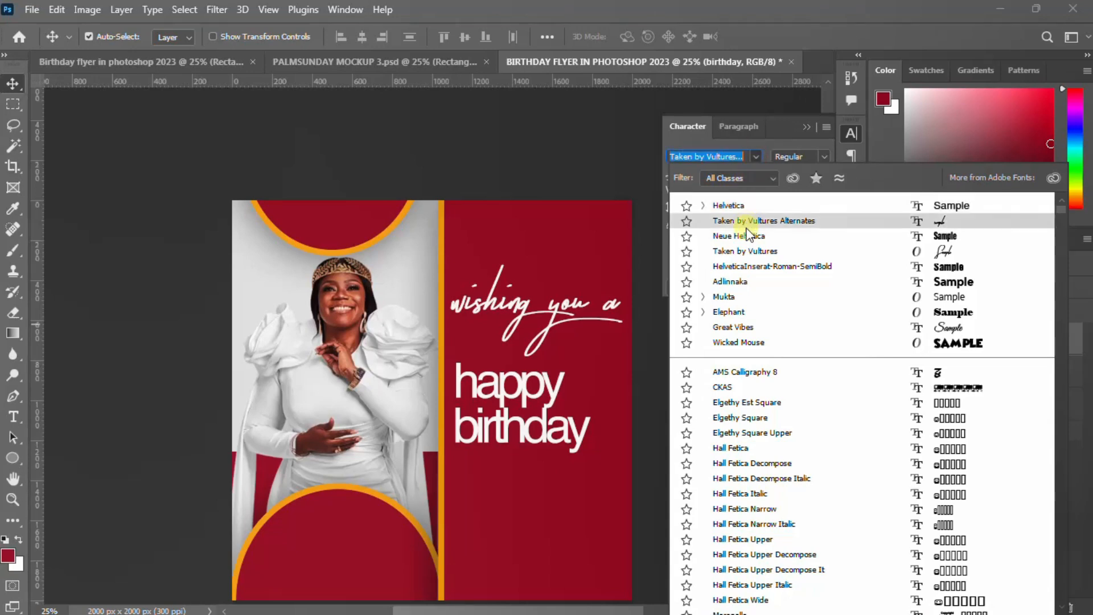
left_click(744, 268)
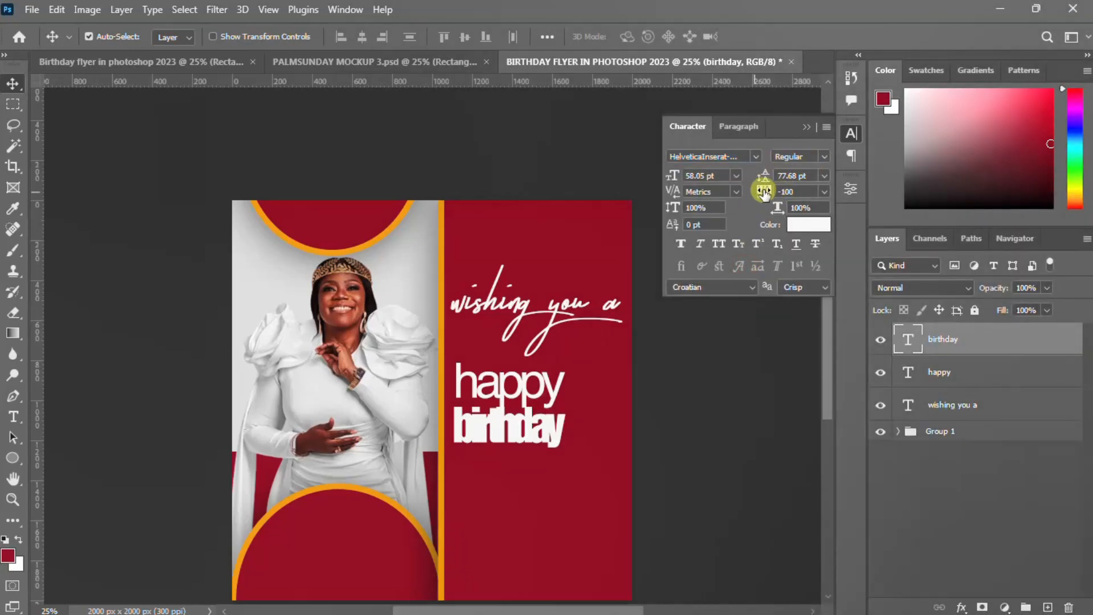
key("Return")
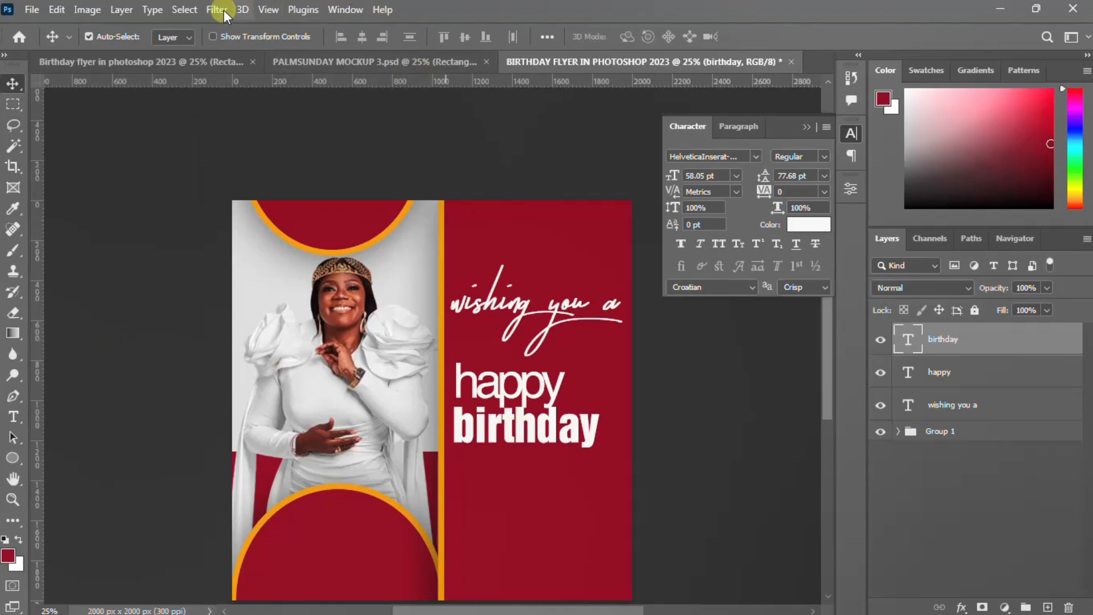
Add a New Guide Layout of 4 columns and 4 rows with 20 px margins
left_click(268, 10)
left_click(329, 434)
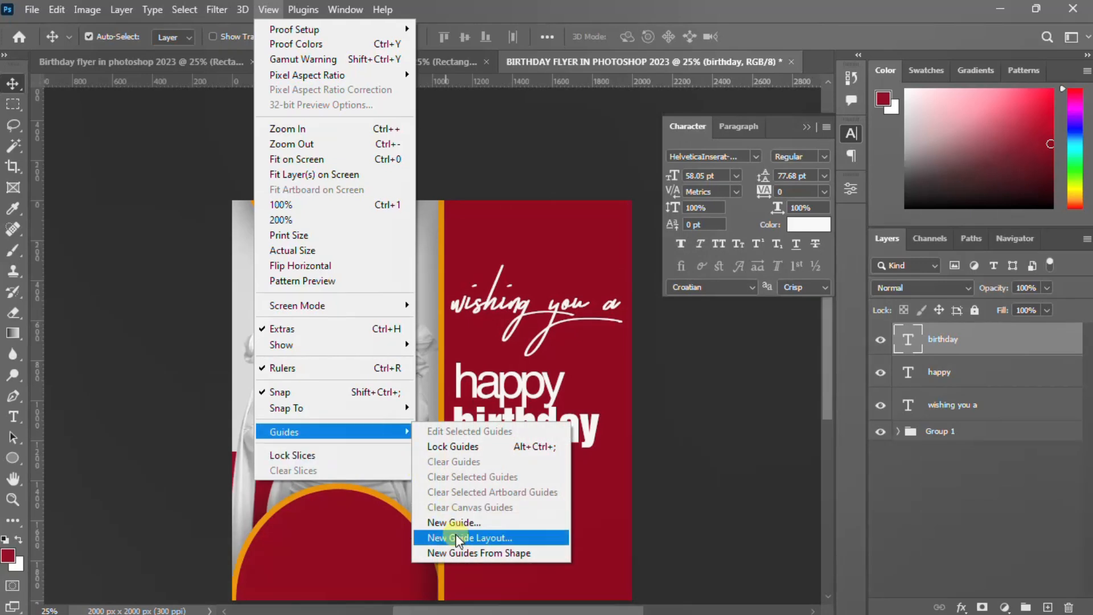
left_click(455, 536)
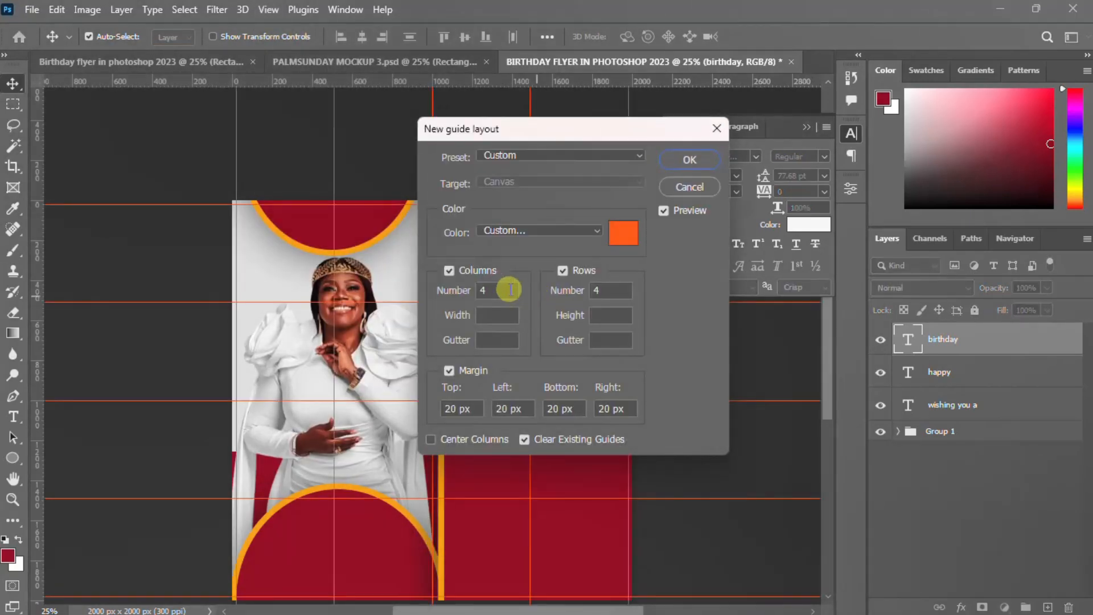
left_click(692, 158)
left_click(851, 132)
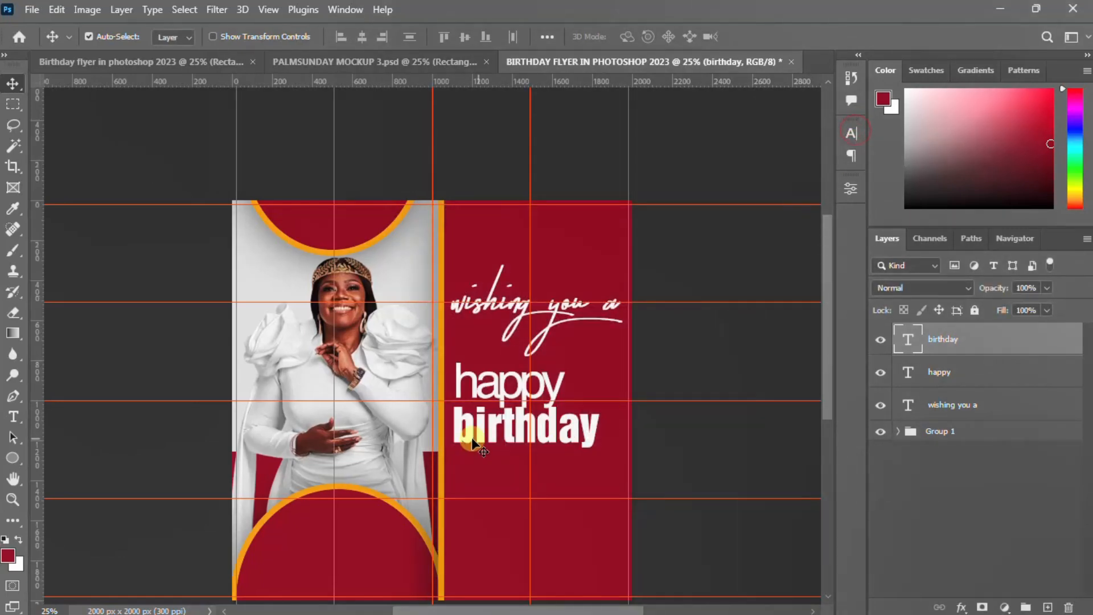
Drag a vertical guide to the text's left edge and nudge 'happy' left and up to meet it
left_click_drag(33, 296, 452, 414)
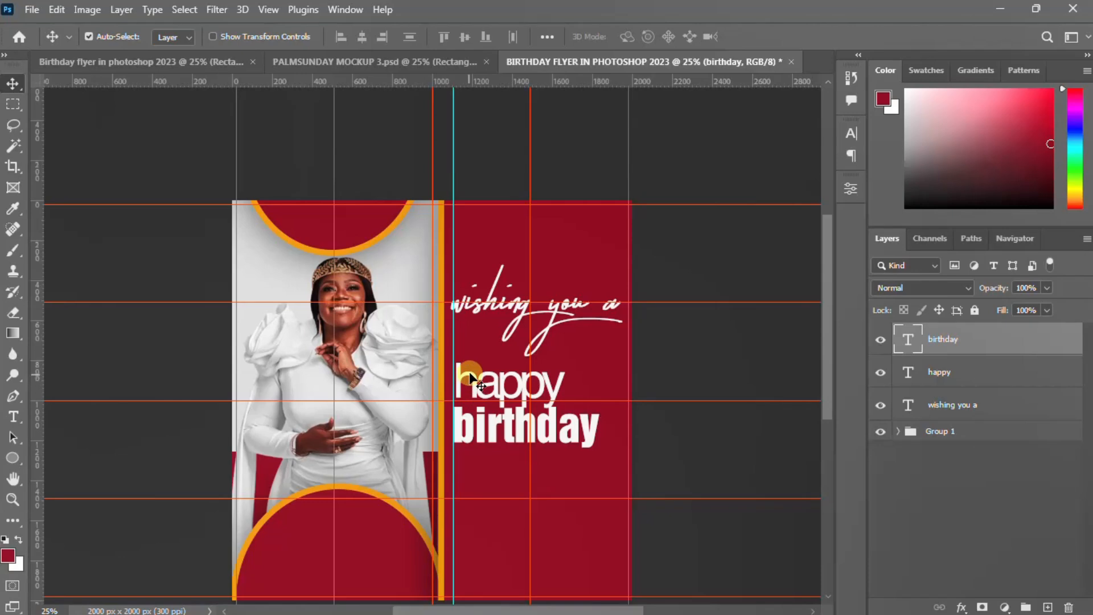
left_click(472, 375)
key("shift+Left")
key("shift+Left")
key("shift+Left")
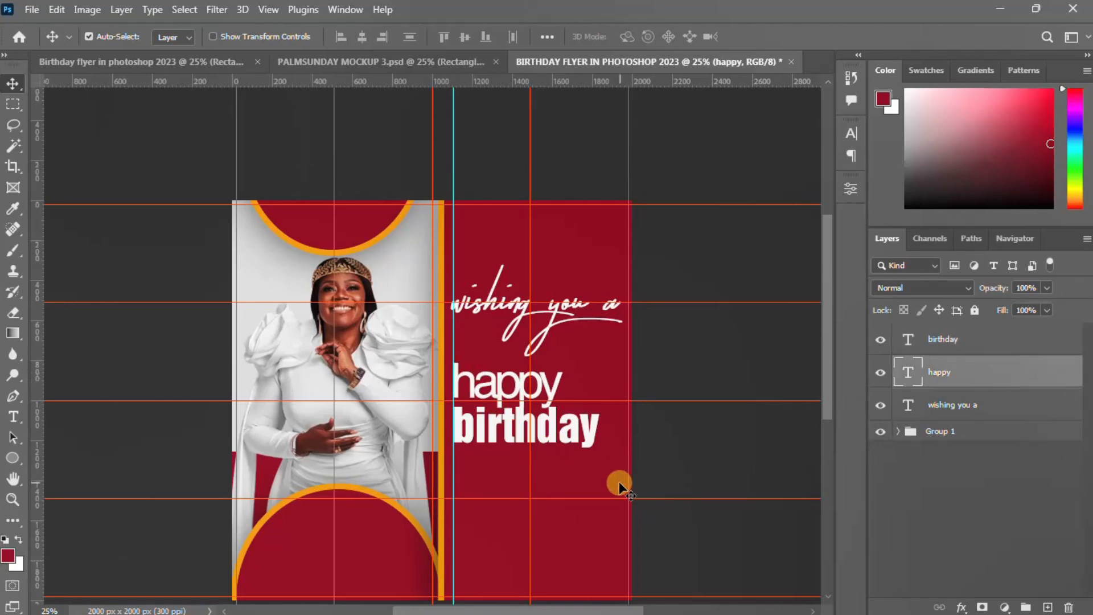
key("shift+Left")
key("Up")
key("Up")
key("Up")
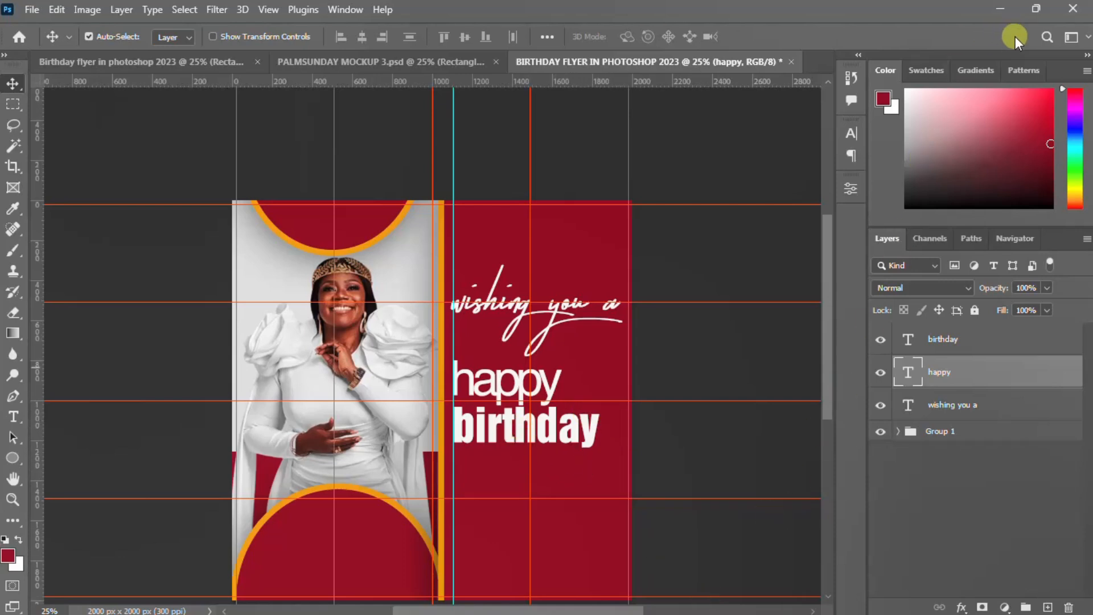
Duplicate the script line below 'birthday' and retype it as the birthday person's name
left_click(996, 10)
left_click_drag(330, 302, 200, 302)
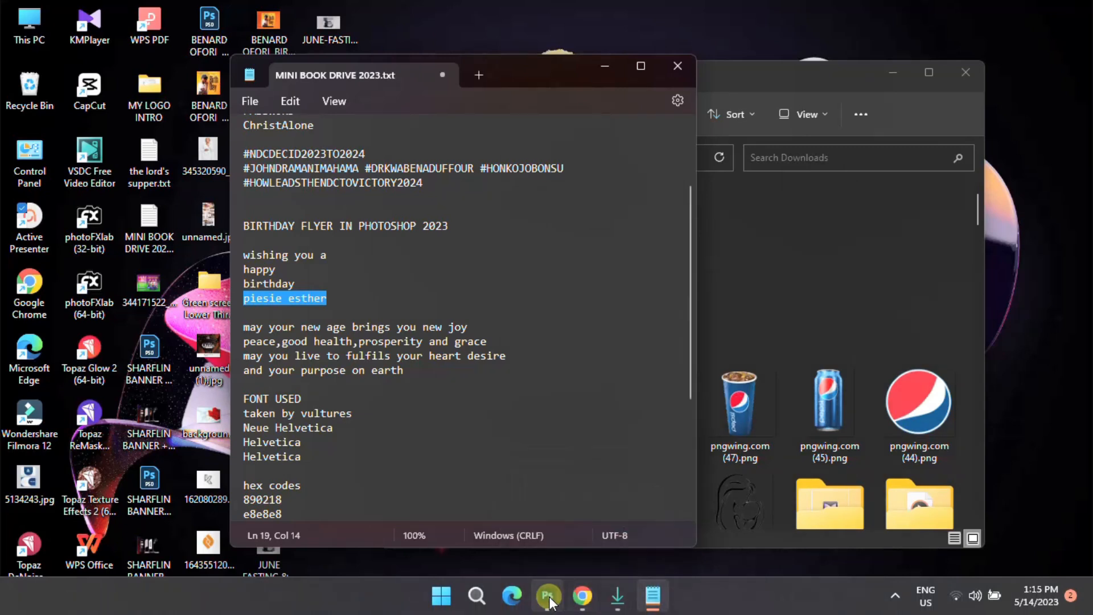
left_click(547, 599)
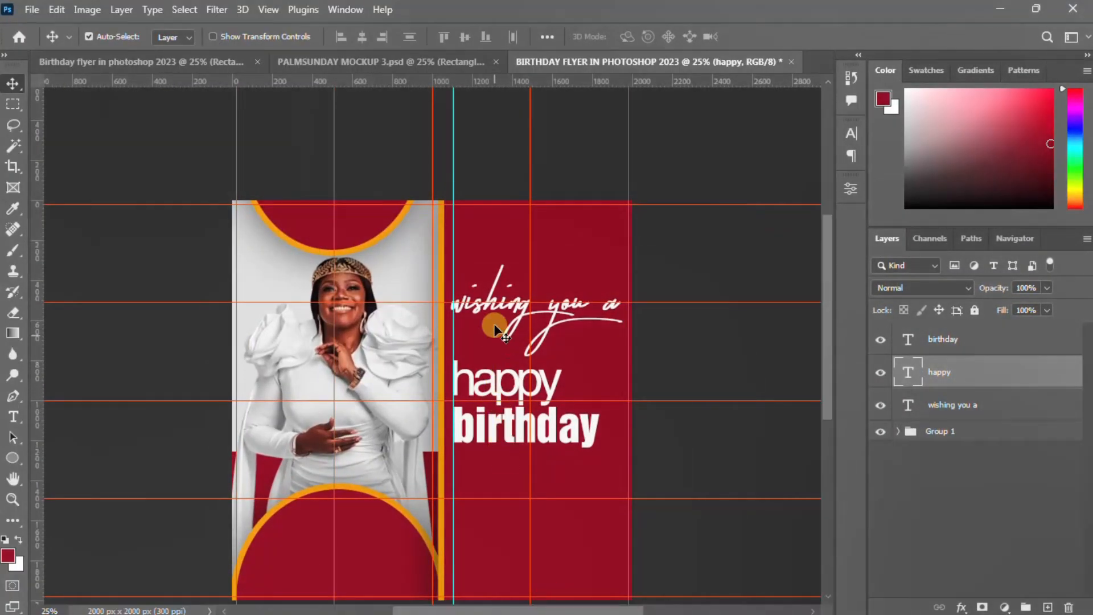
left_click(510, 305)
left_click_drag(510, 305, 515, 478)
double_click(516, 478)
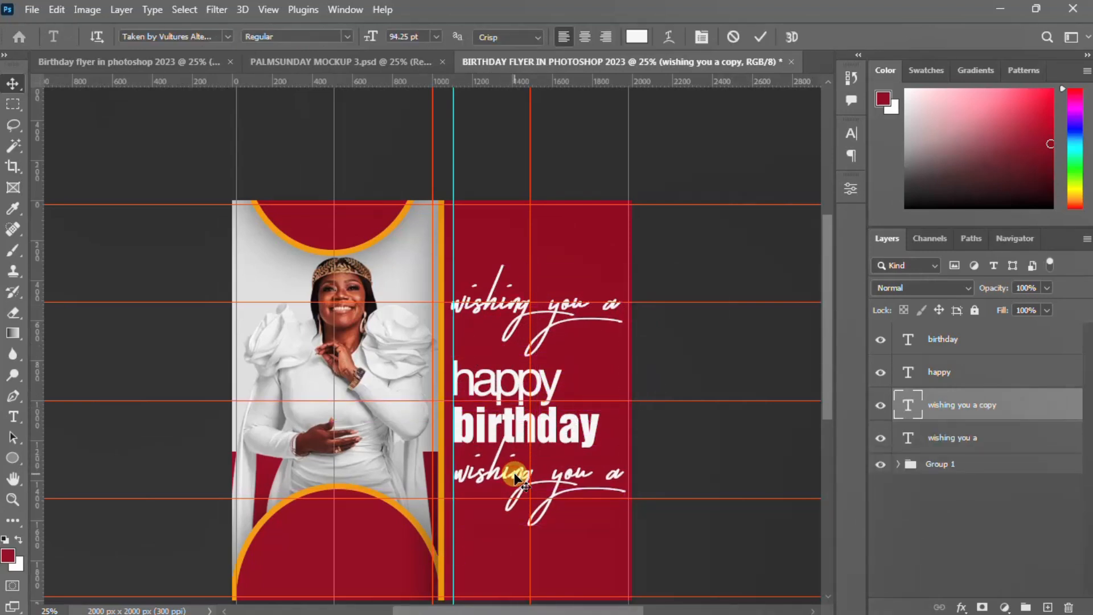
type("piesie esther")
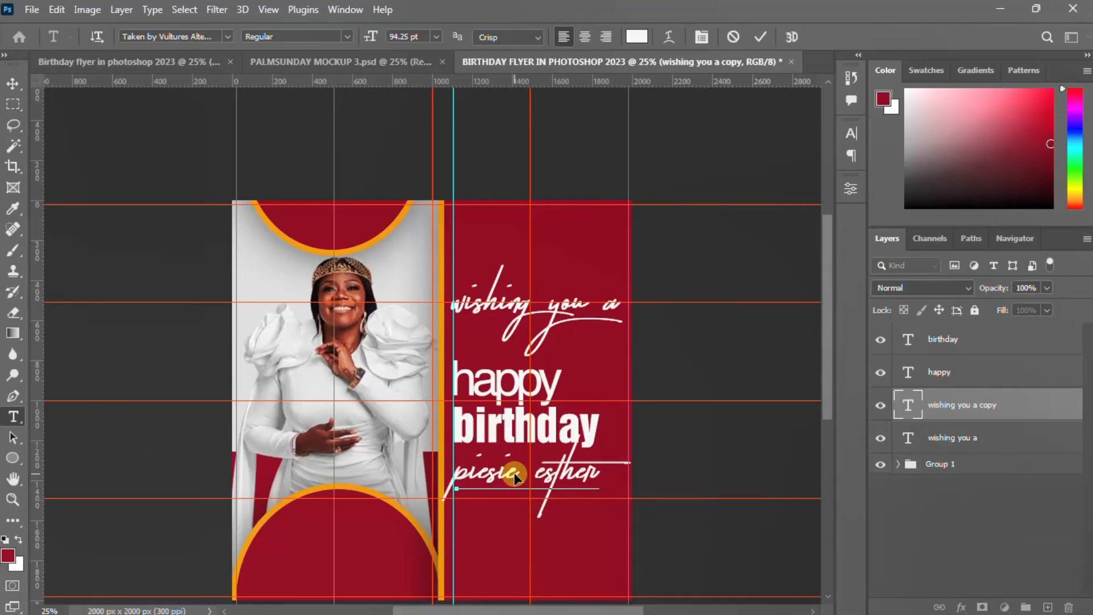
key("ctrl+Return")
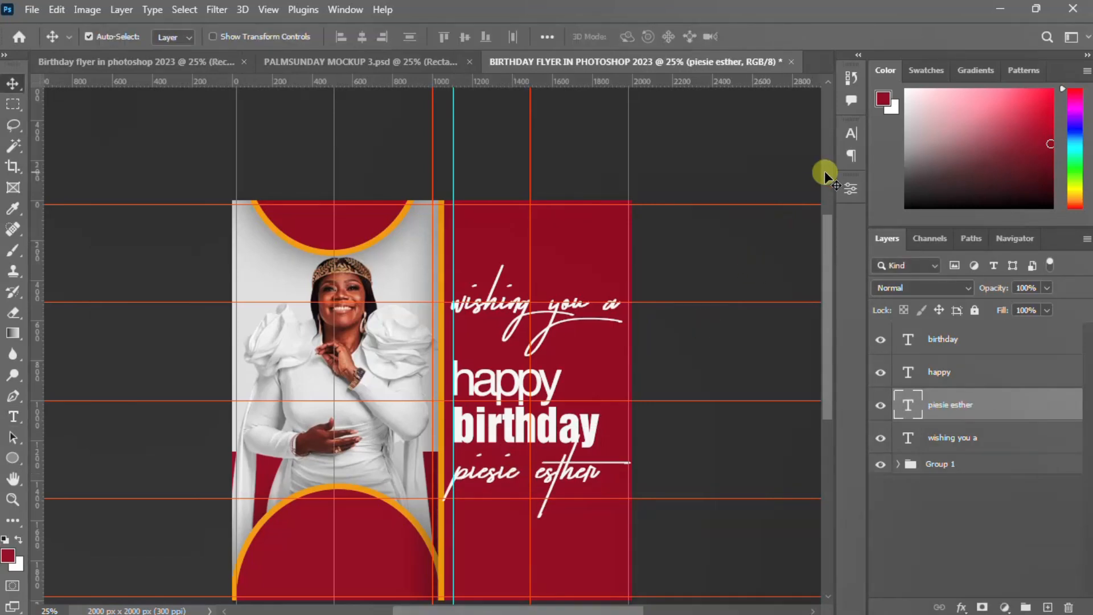
Set the name in Taken by Vultures and colour it orange (df8900) sampled from the arc outline
left_click(849, 135)
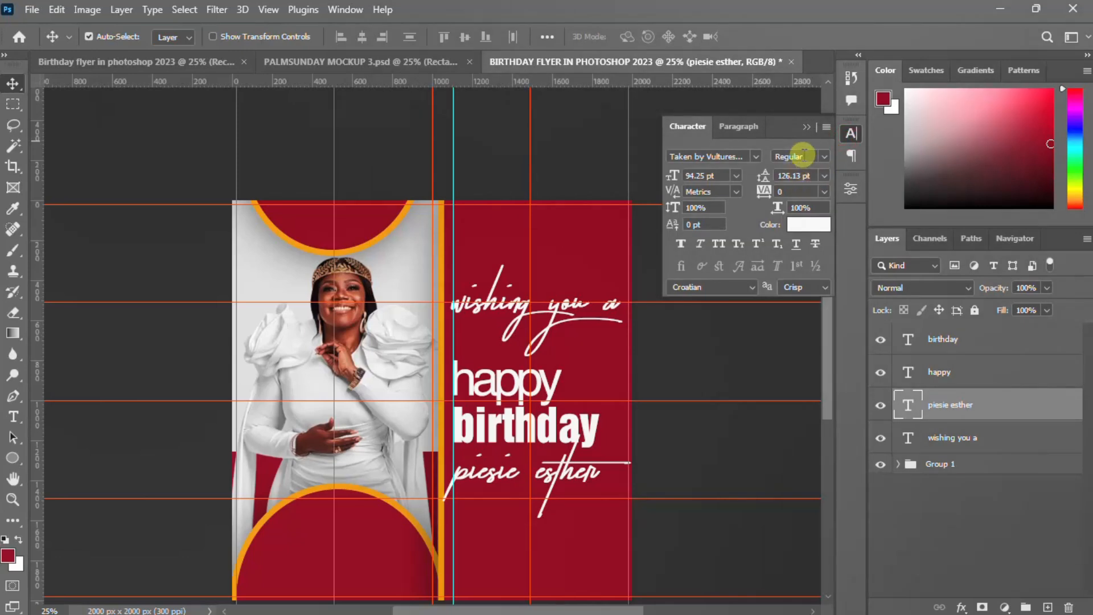
left_click(757, 156)
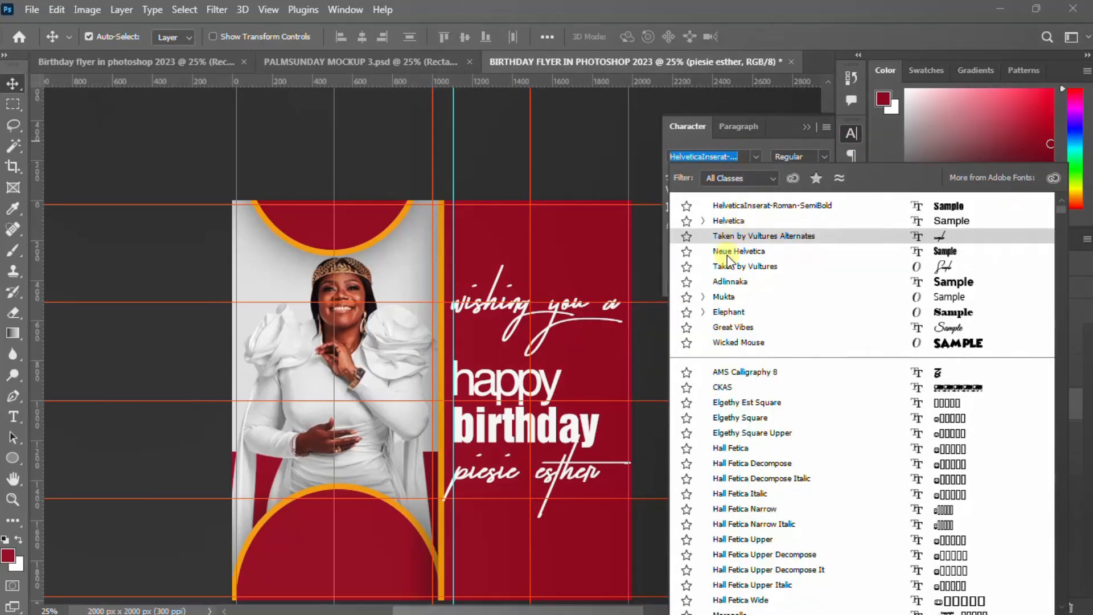
left_click(725, 271)
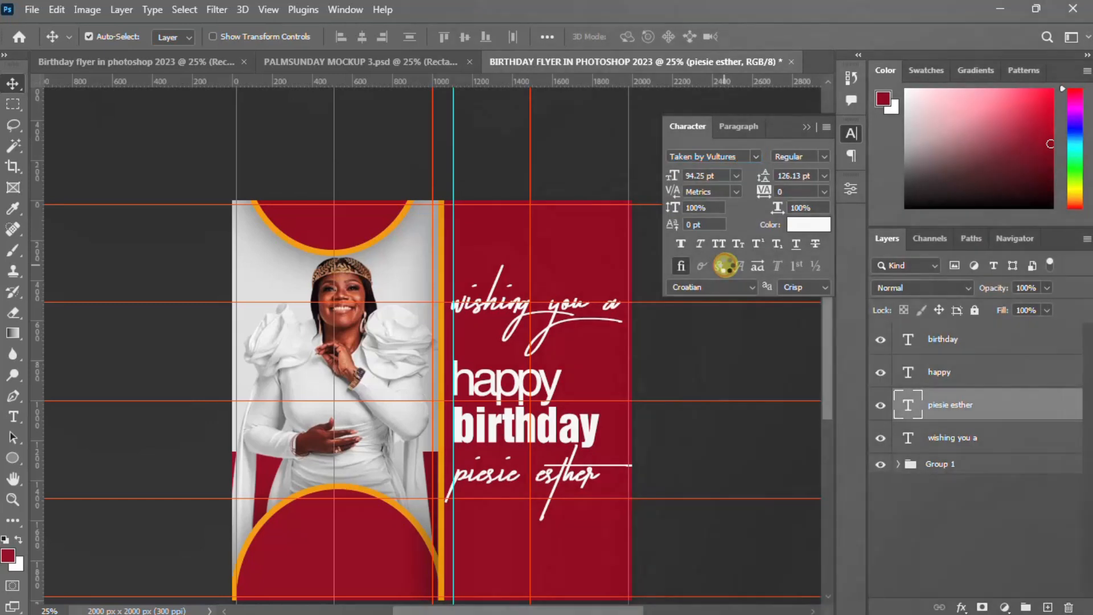
left_click(811, 228)
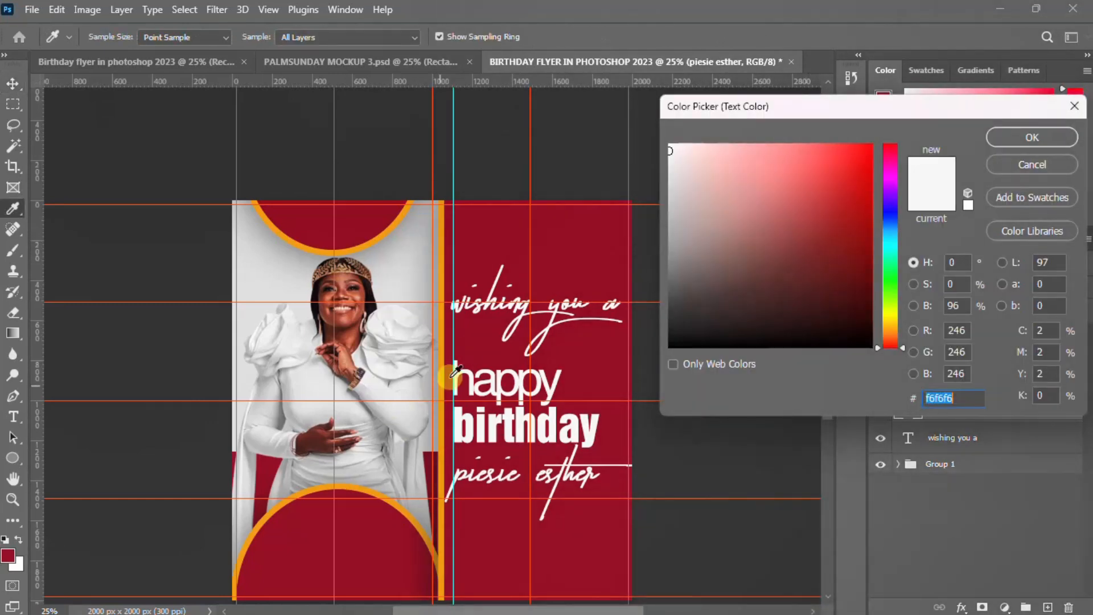
left_click(444, 366)
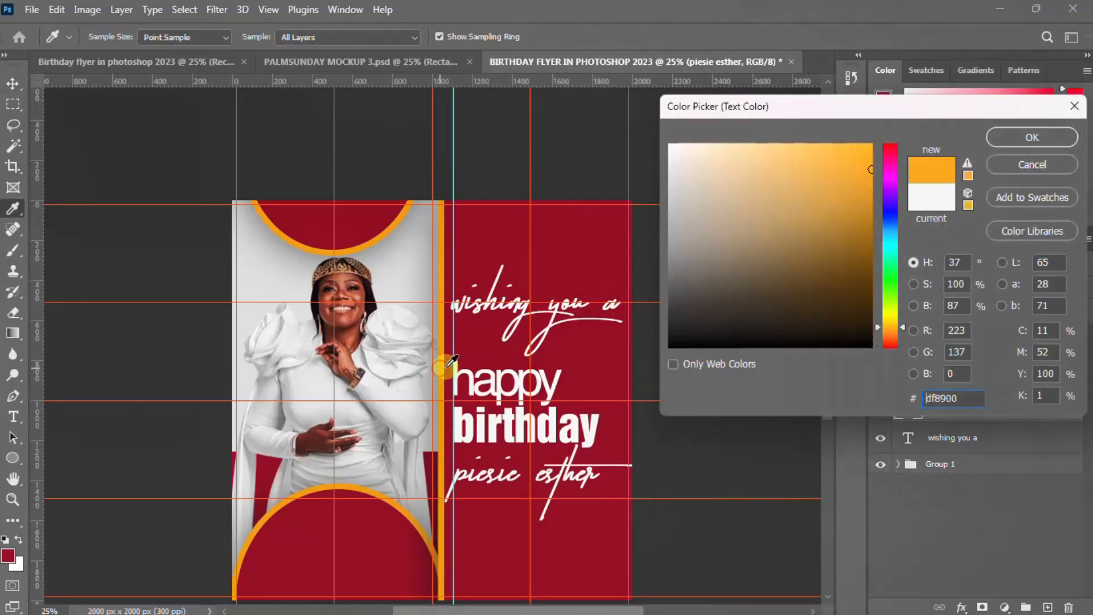
left_click(1023, 138)
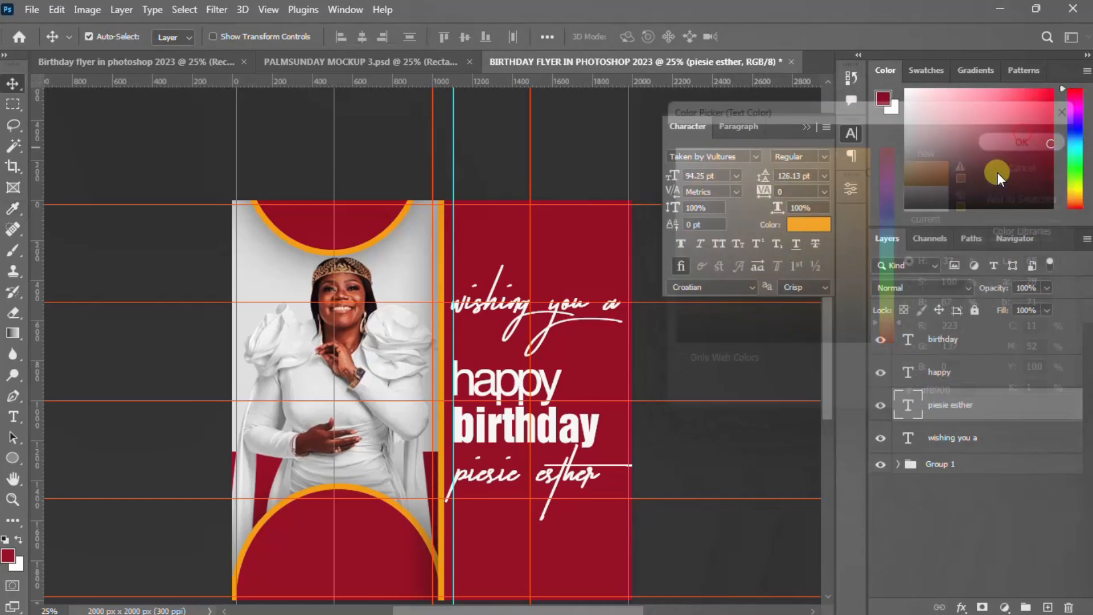
left_click(855, 135)
key("ctrl+t")
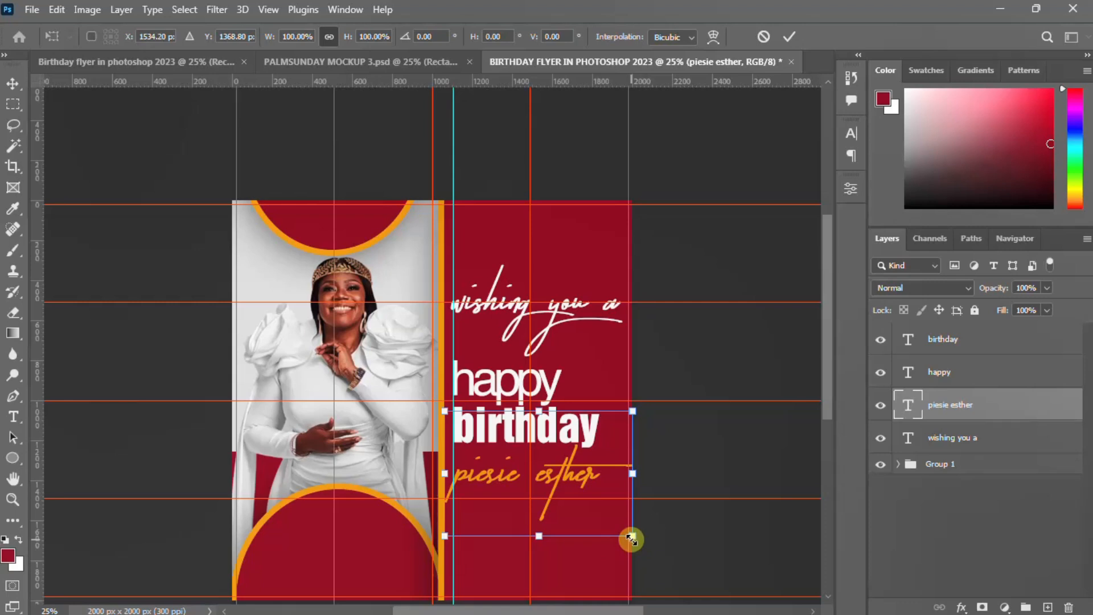
Scale the orange name to 67.82%, move its layer to the top, and nudge it under 'birthday'
left_click_drag(630, 538, 581, 471)
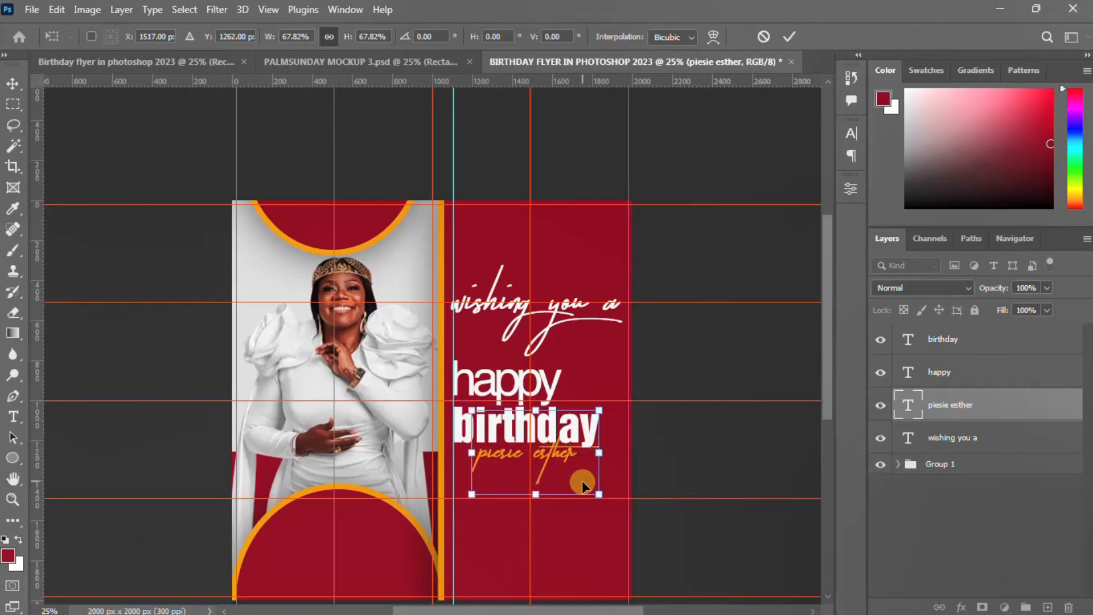
key("Return")
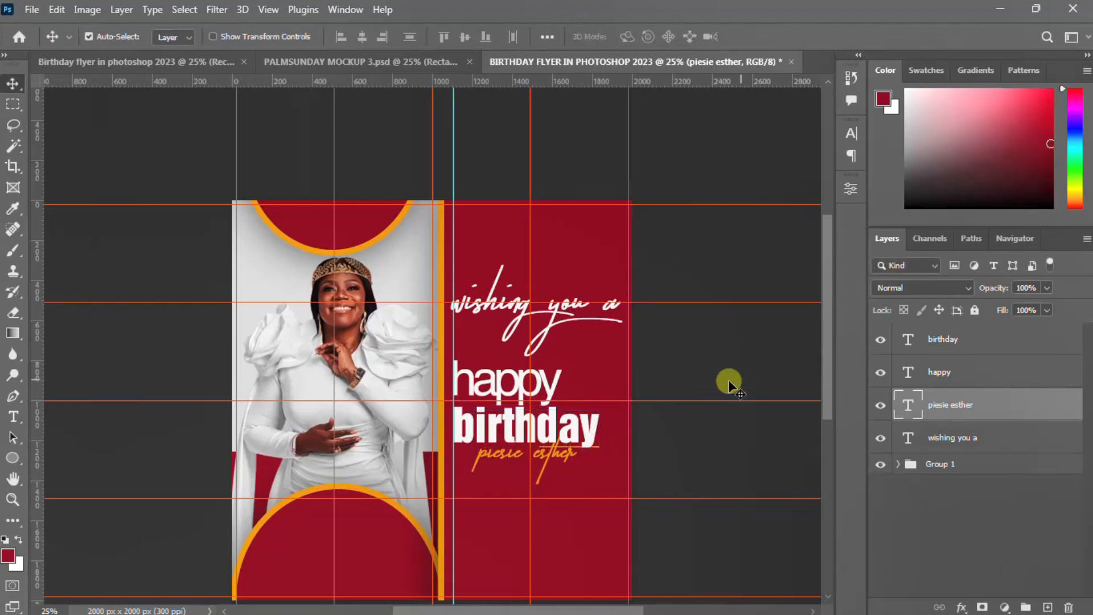
left_click_drag(940, 408, 952, 337)
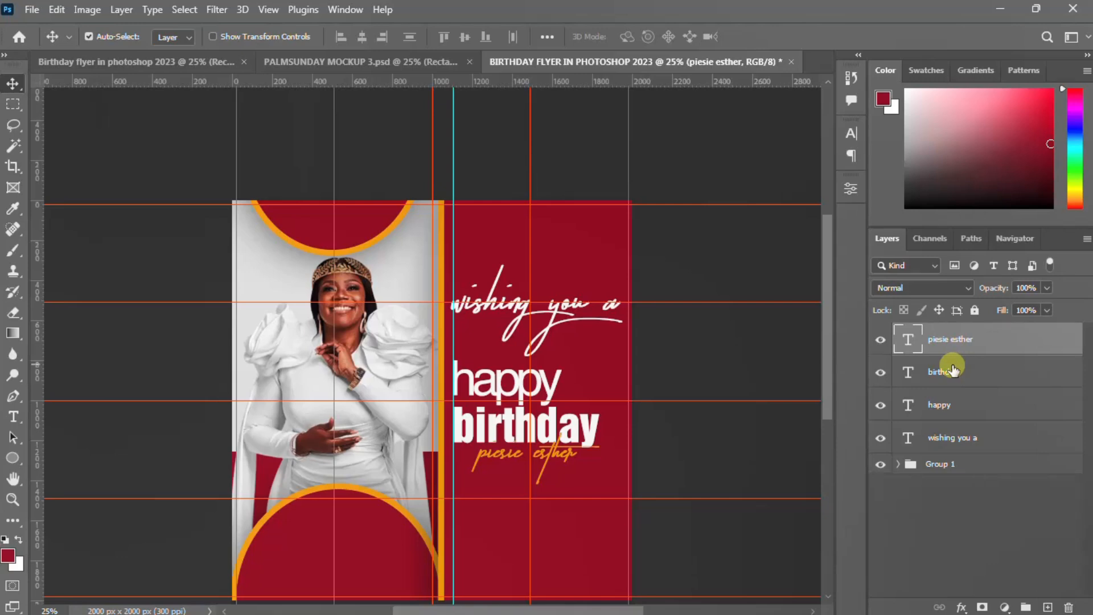
key("shift+Down")
key("shift+Down")
key("shift+Down")
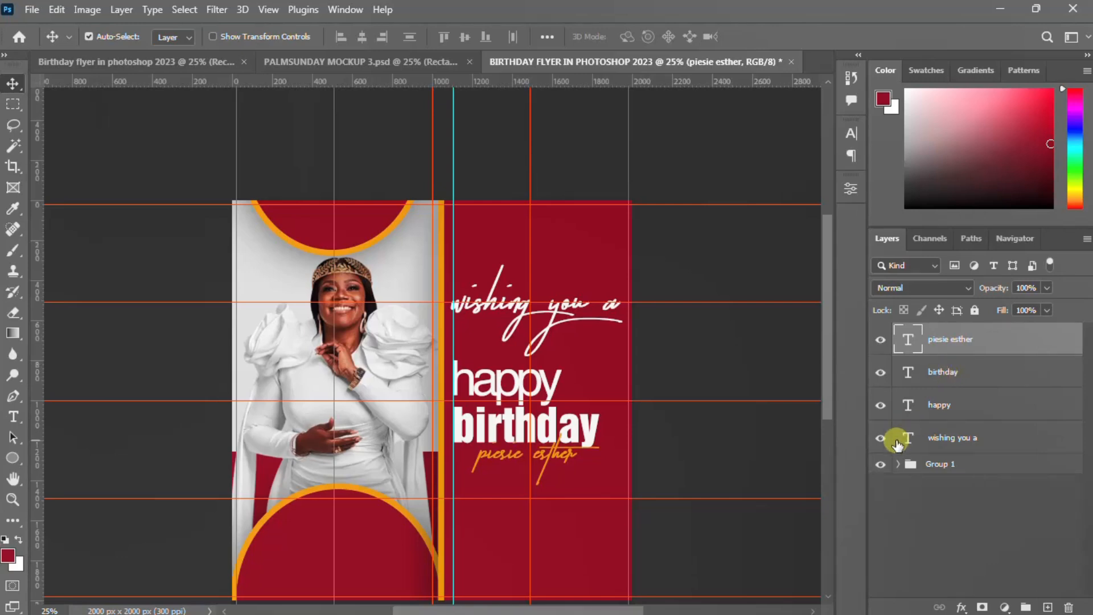
key("shift+Left")
key("shift+Left")
key("shift+Left")
key("shift+Left")
key("shift+Left")
key("shift+Left")
key("shift+Left")
key("shift+Left")
key("shift+Left")
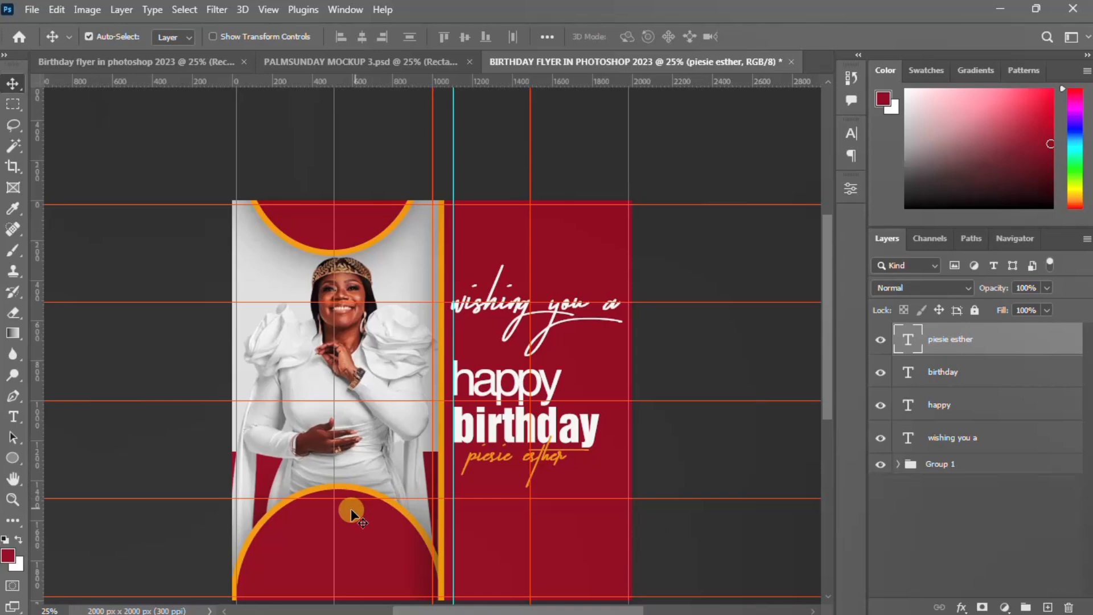
Draw a wide light grey rectangle below the name
left_click(12, 456)
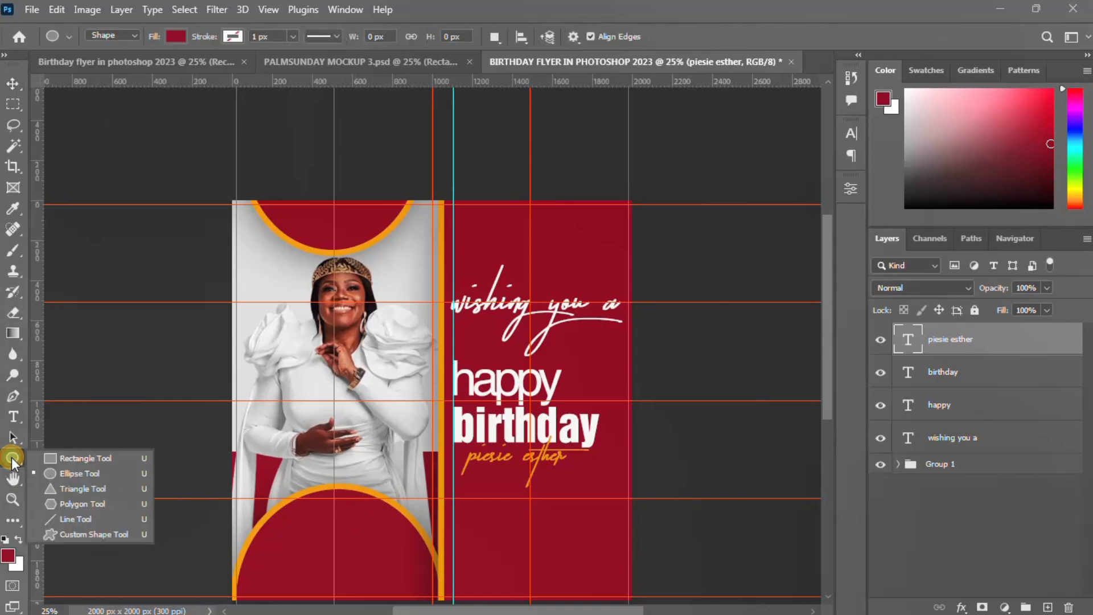
left_click(84, 459)
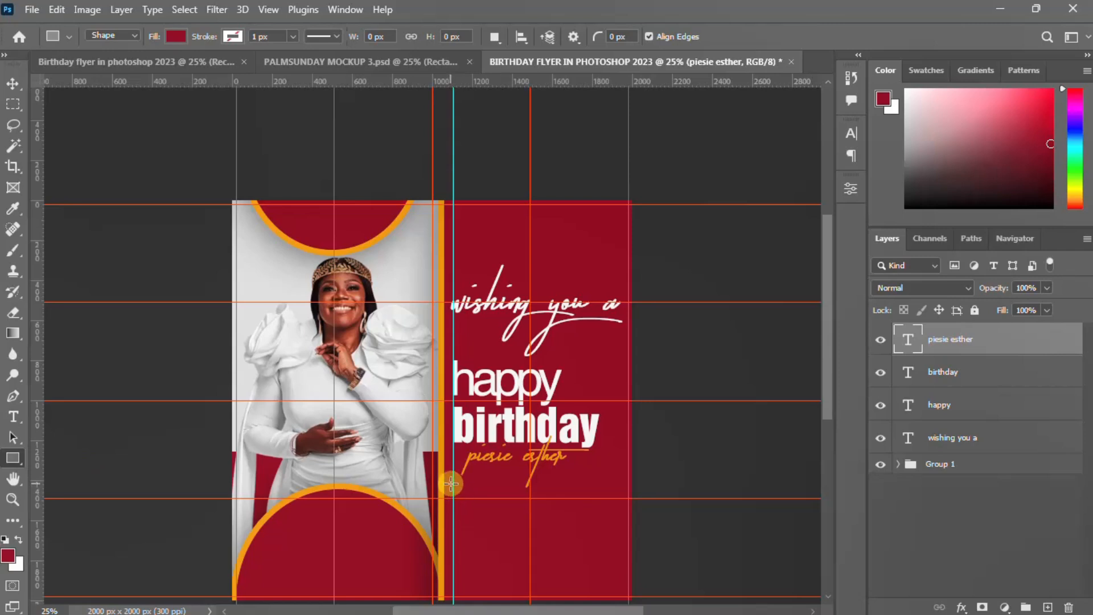
left_click_drag(452, 480, 629, 528)
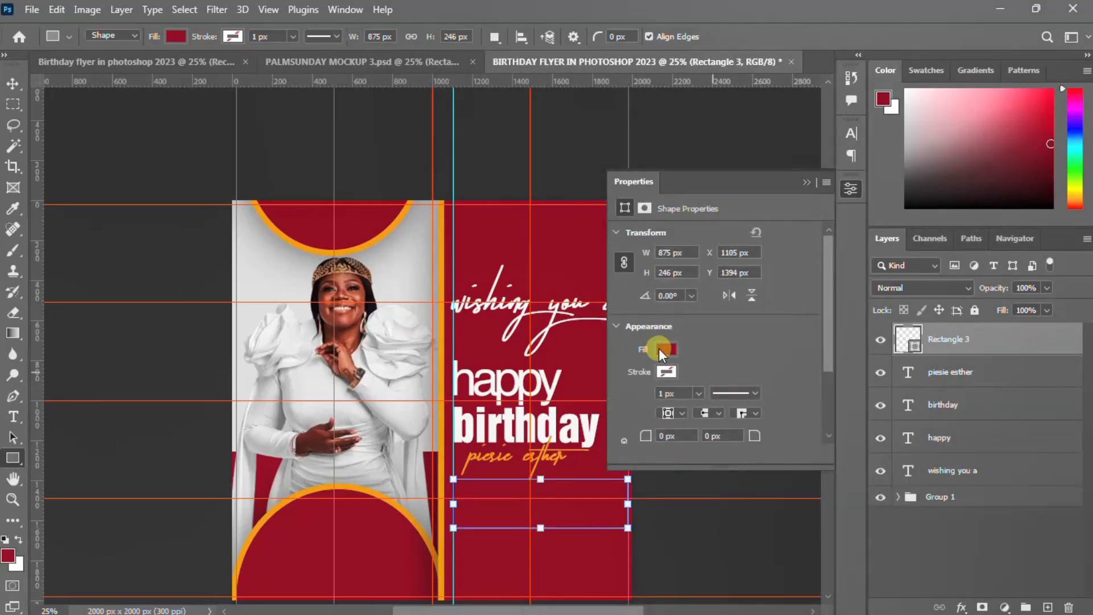
left_click(663, 348)
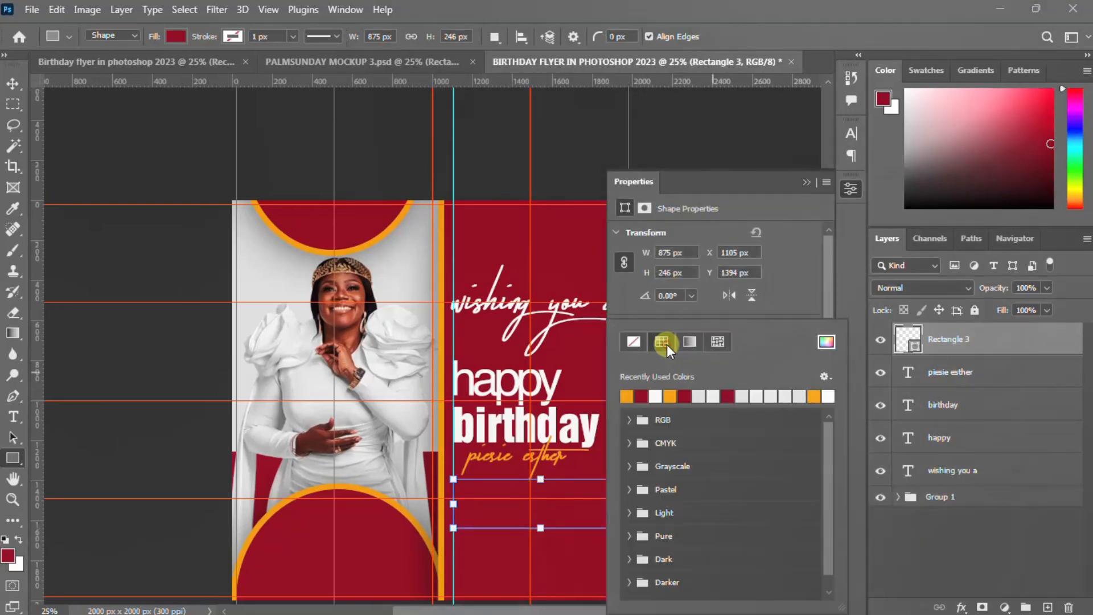
left_click(699, 396)
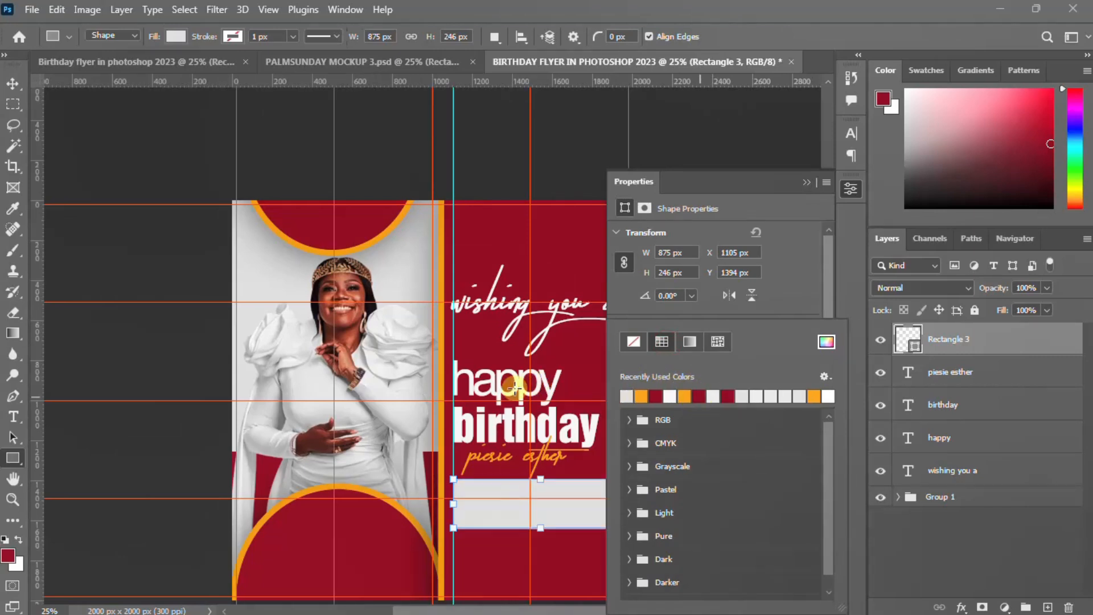
left_click(13, 83)
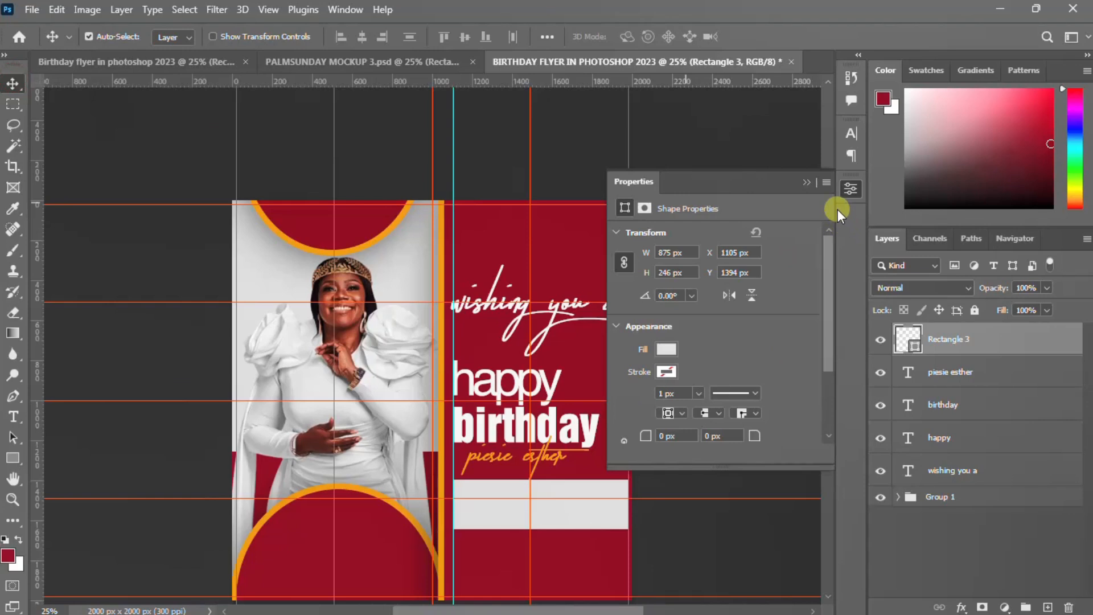
Round the box's top-left and bottom-right corners to 50 px, leaving the others at 0
scroll(663, 414, "down", 3)
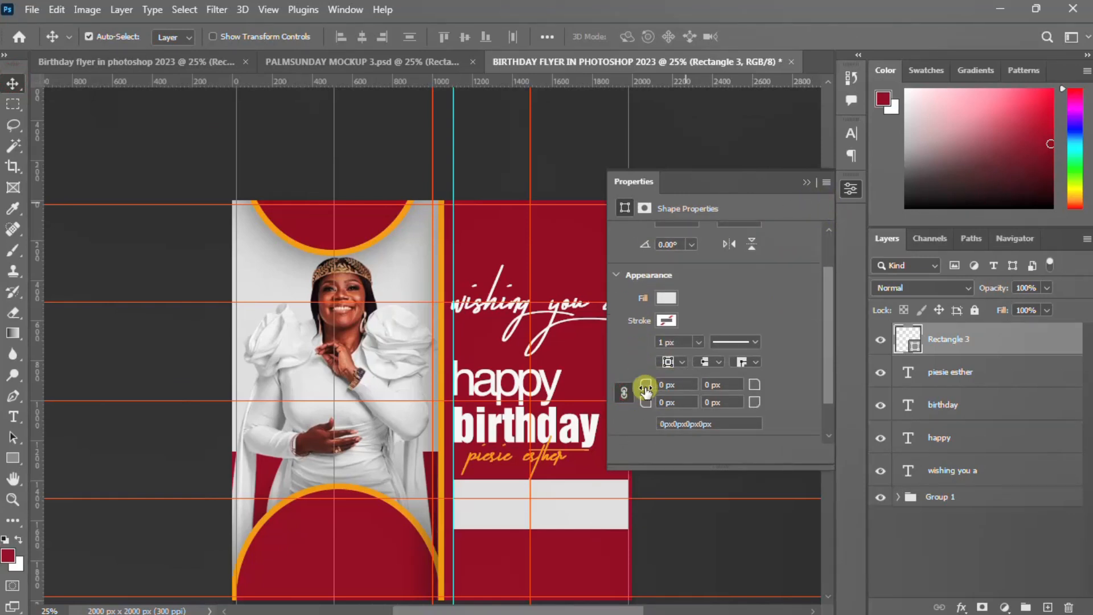
type("50")
key("Return")
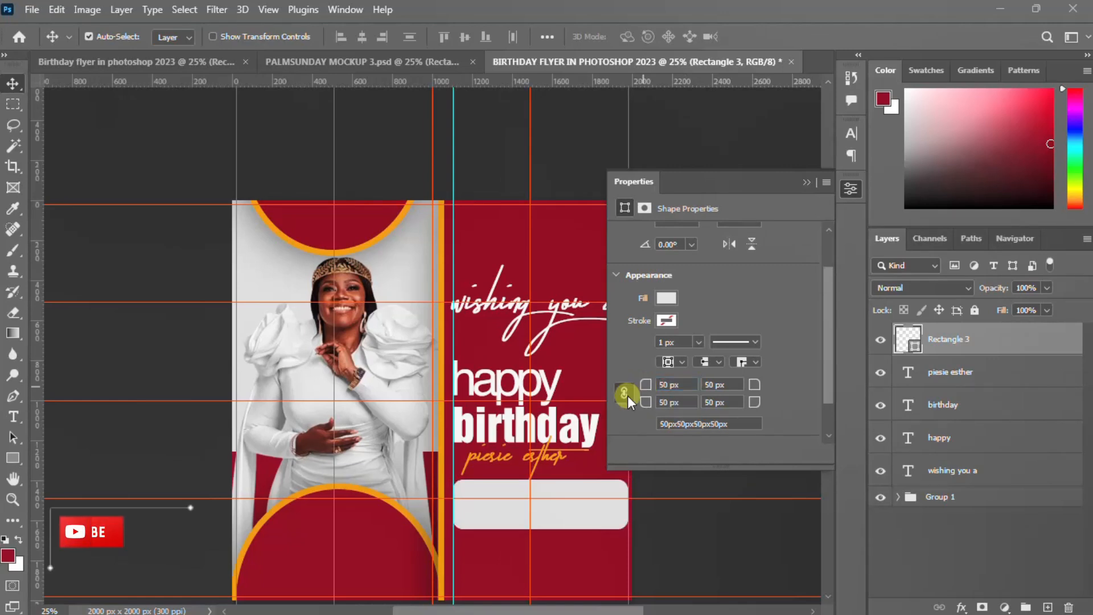
left_click(639, 386)
left_click(639, 387)
type("0")
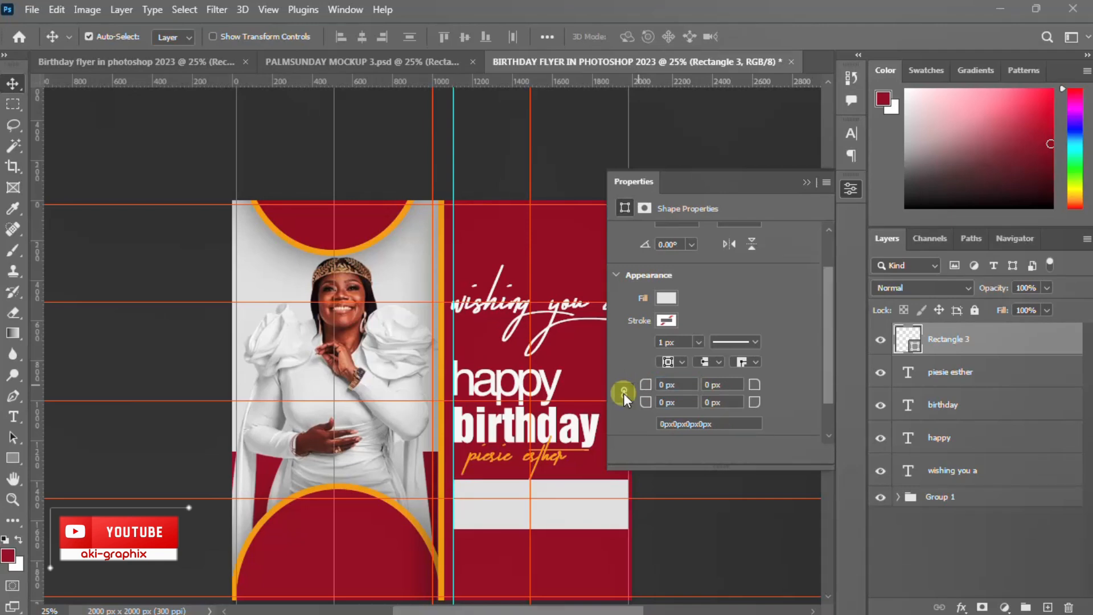
left_click(641, 389)
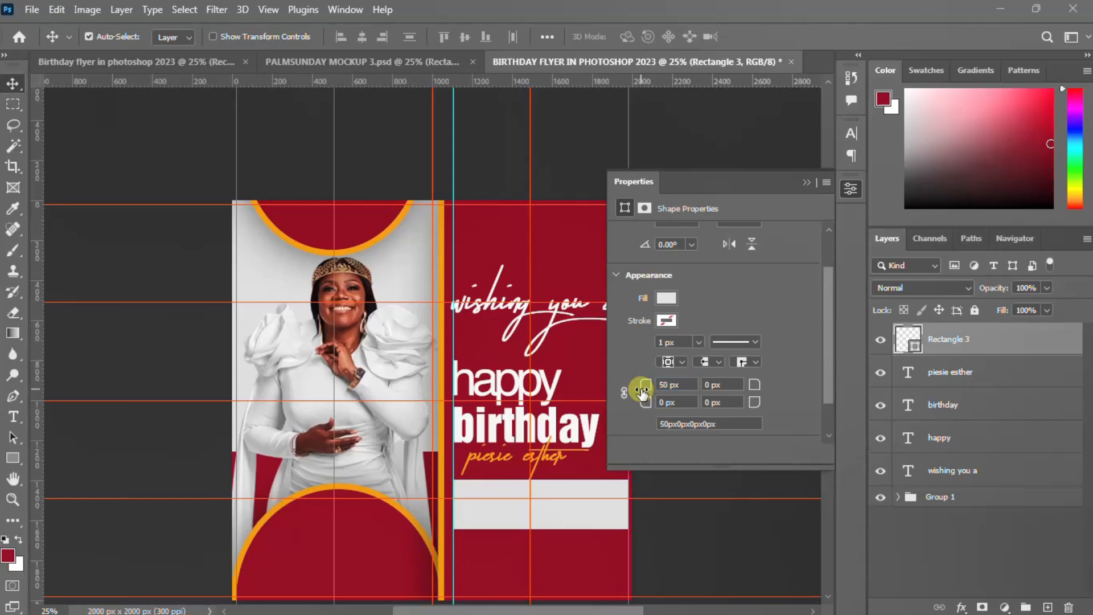
left_click(756, 403)
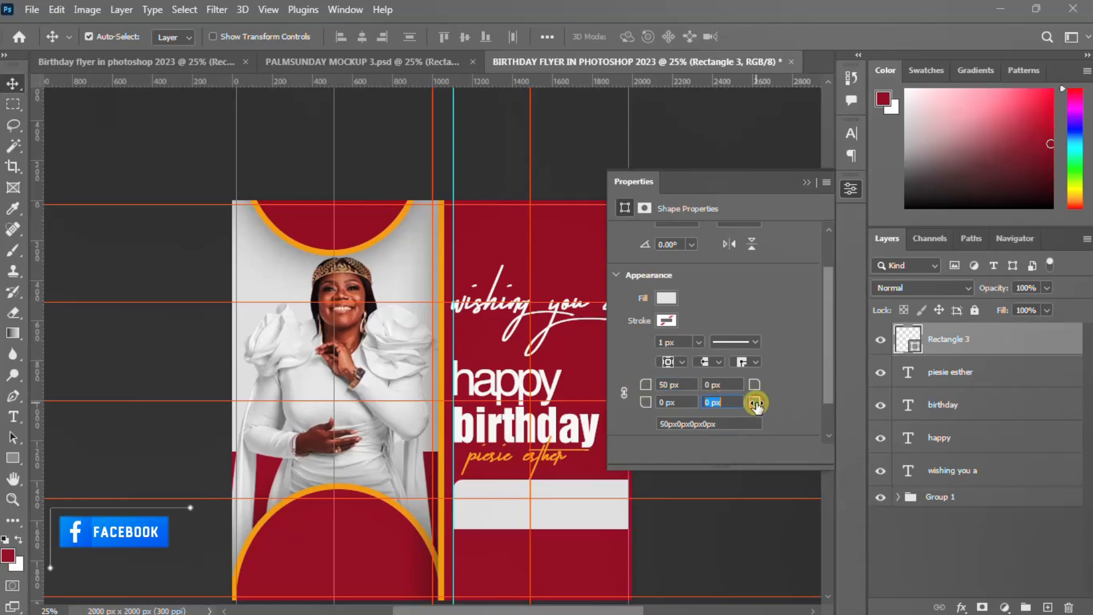
type("50")
key("Return")
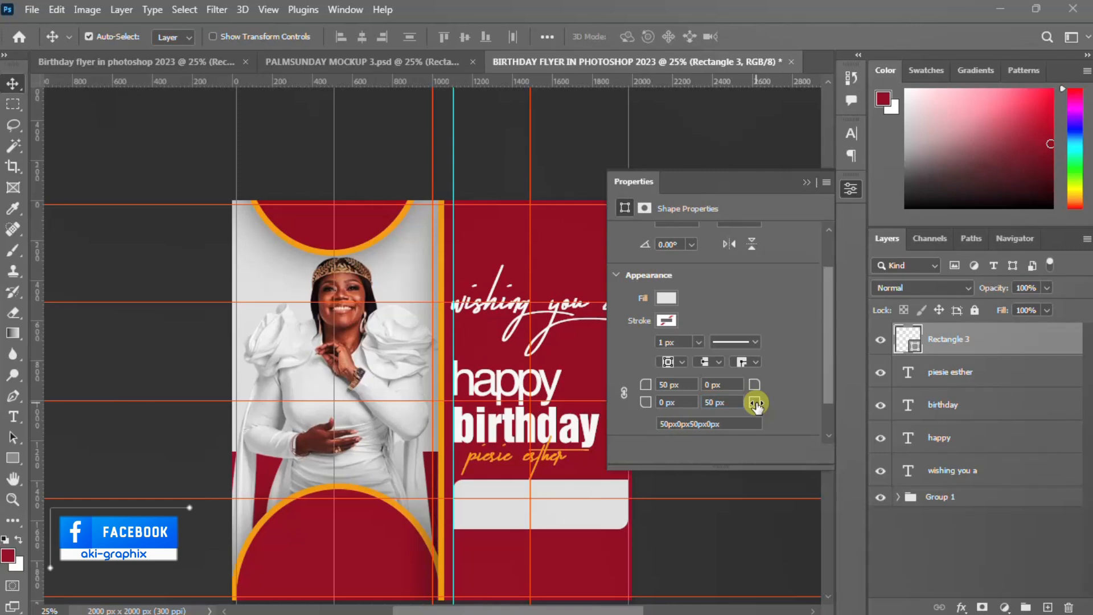
left_click(851, 188)
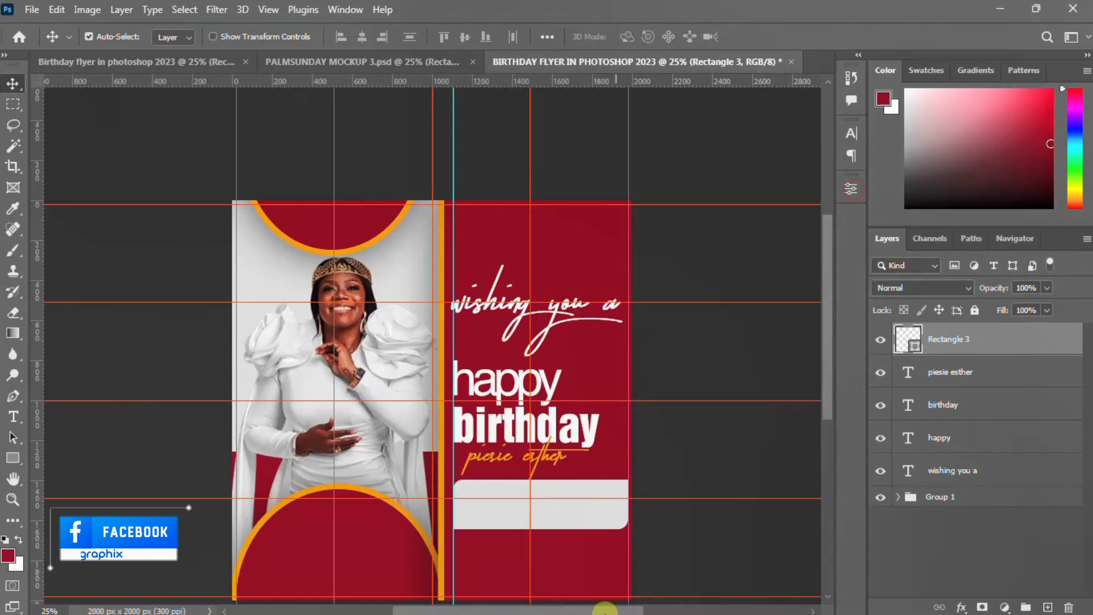
Select the four-line birthday wish in Notepad, then return to the flyer
left_click(1003, 16)
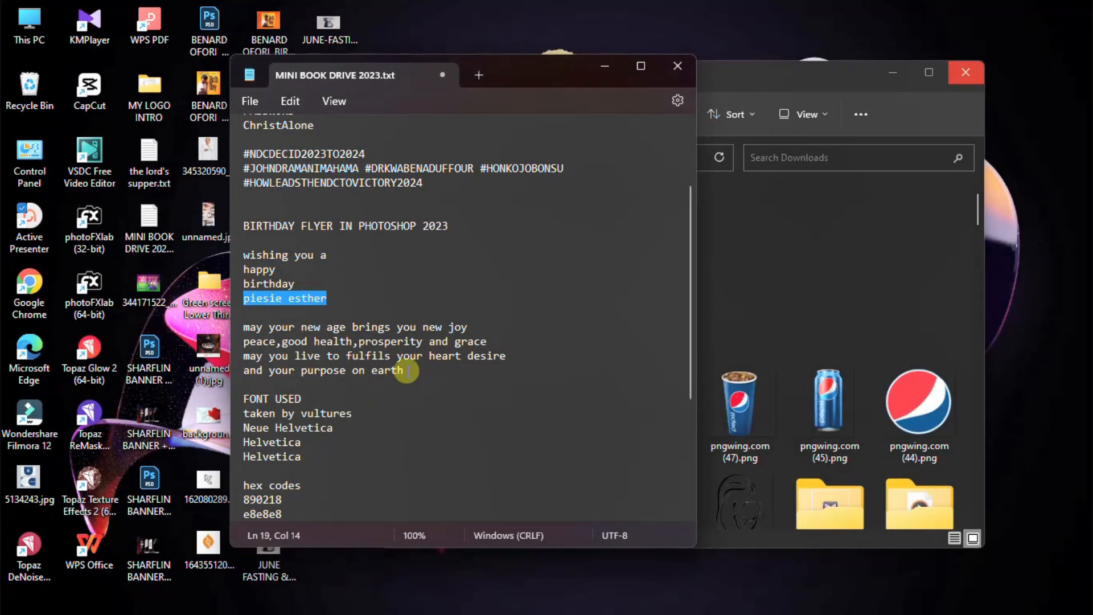
left_click_drag(407, 371, 234, 326)
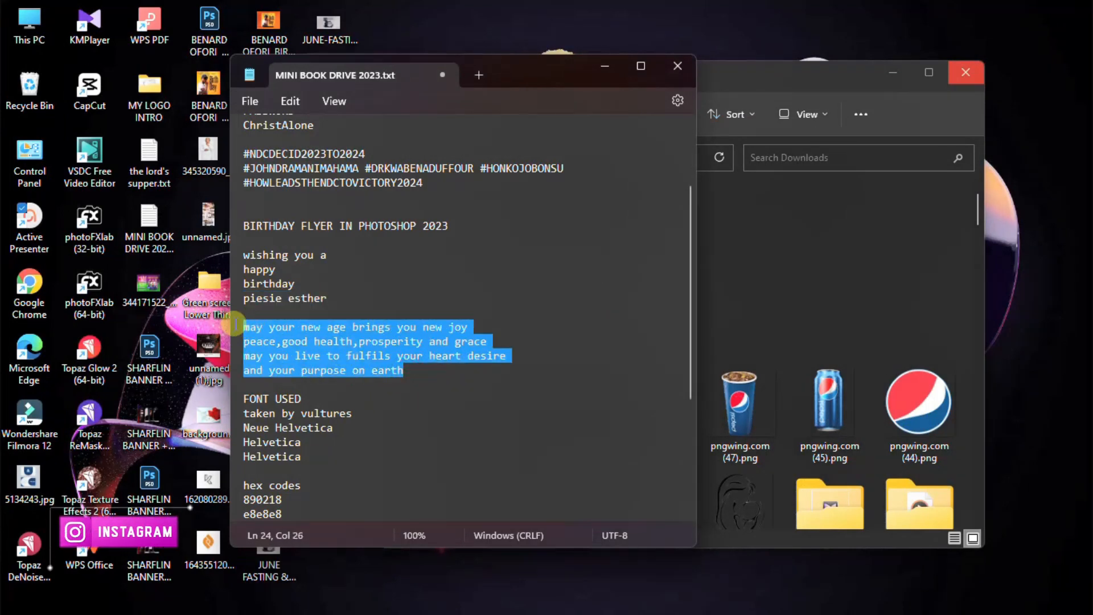
mouse_move(551, 607)
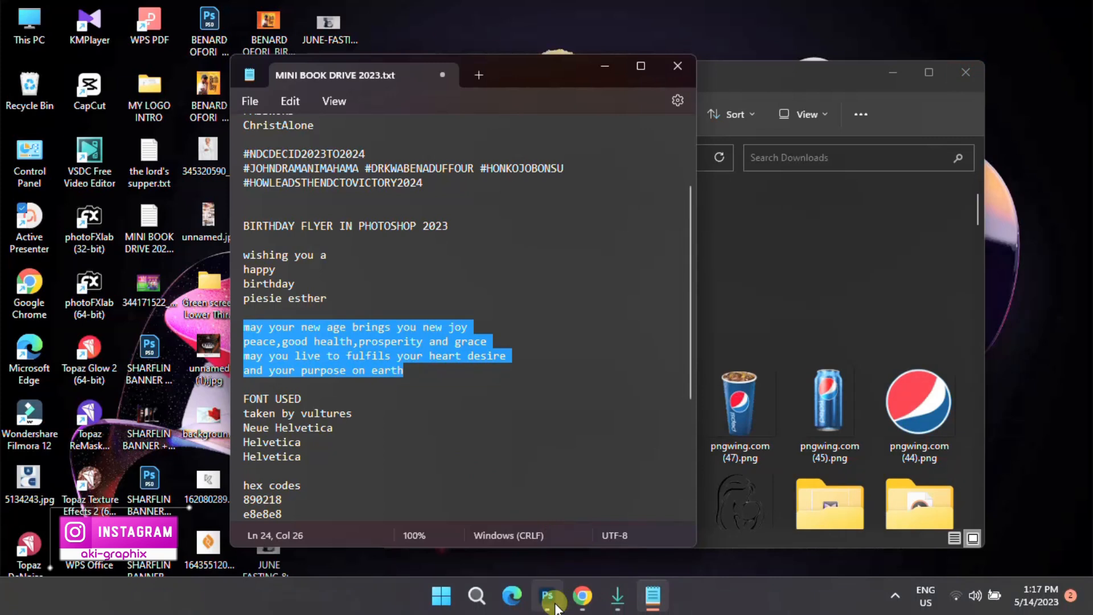
left_click(554, 512)
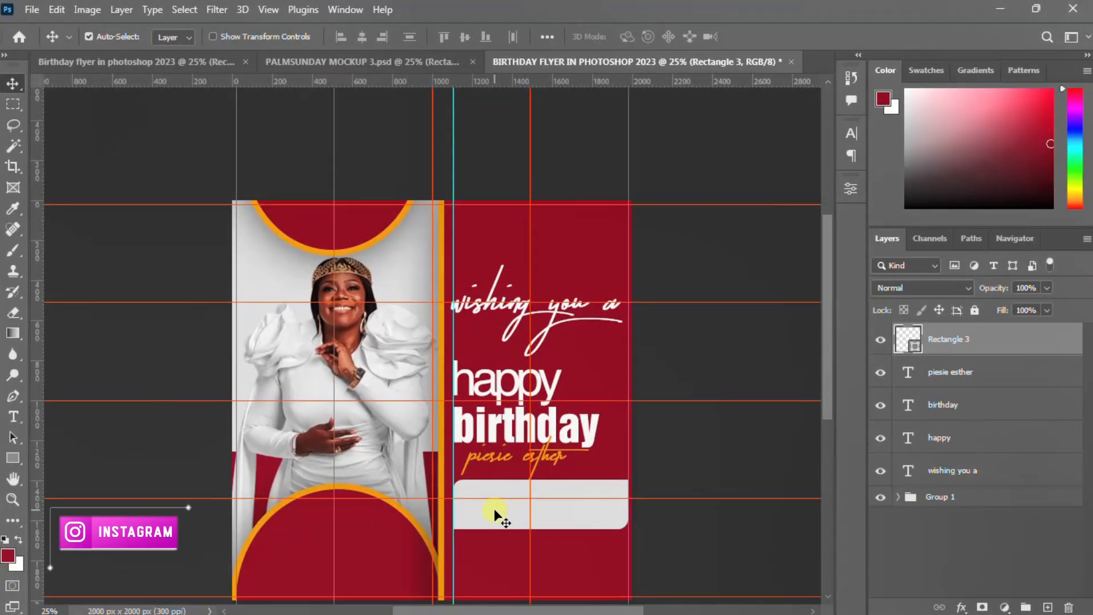
Paste the birthday wish as a new text layer below the box, set in Helvetica
key("t")
left_click(484, 554)
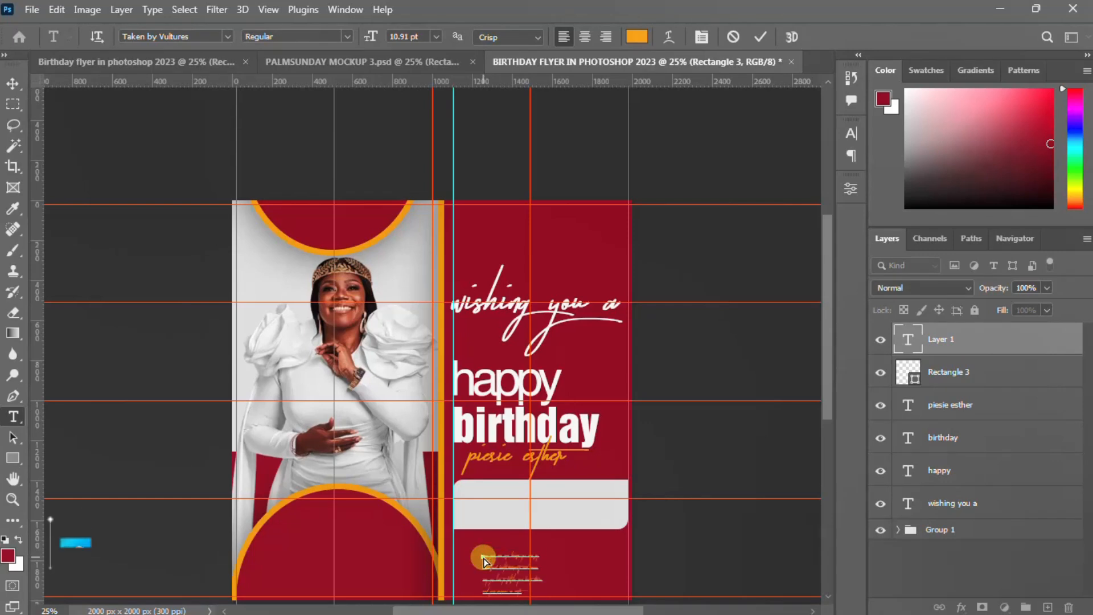
key("ctrl+v")
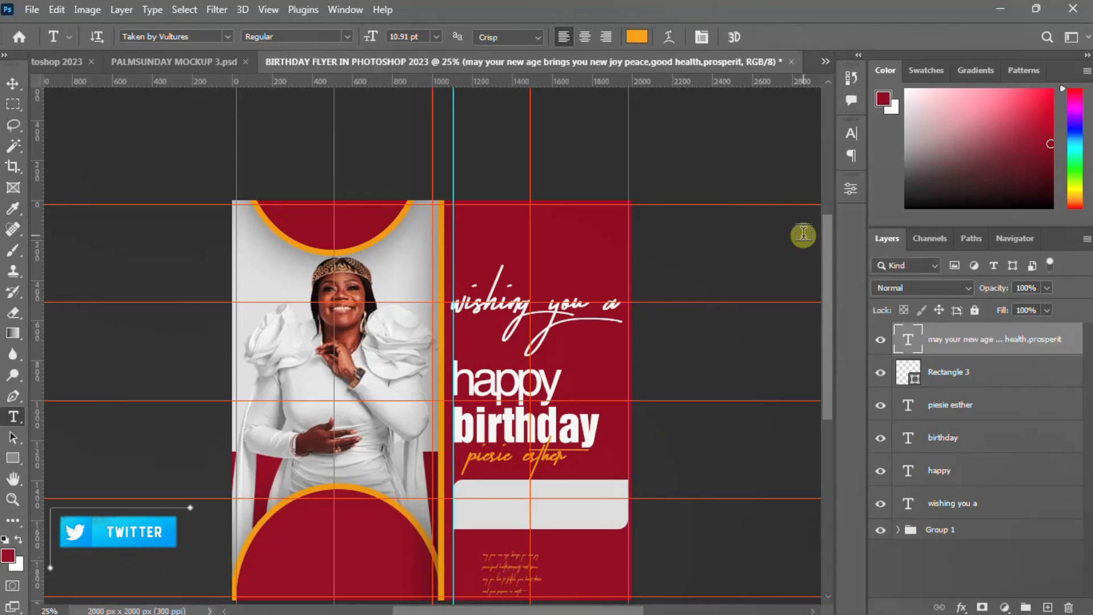
left_click(852, 138)
left_click(755, 156)
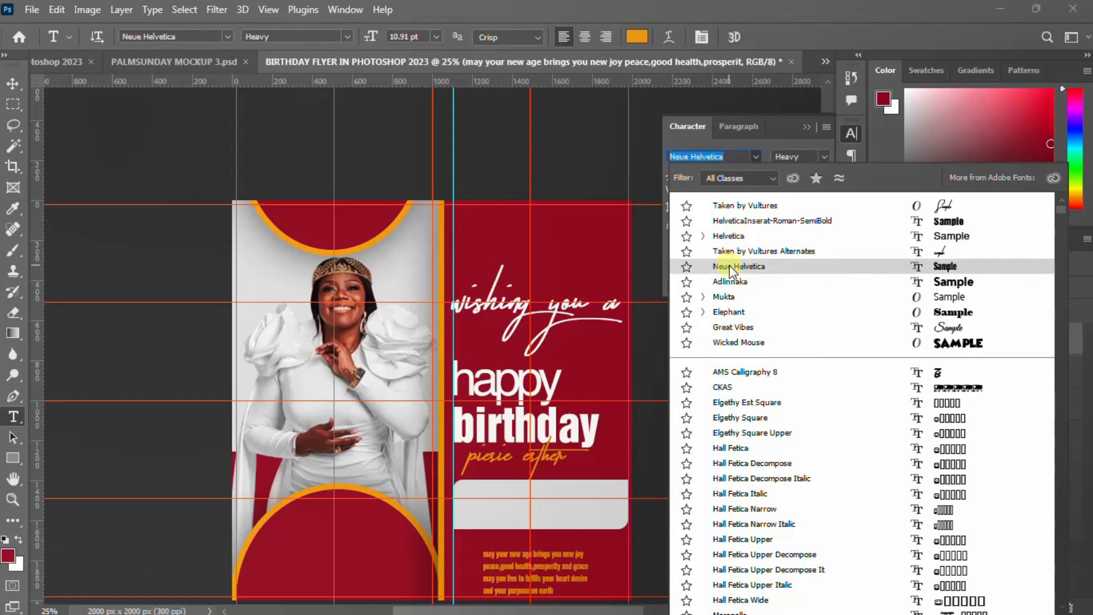
left_click(746, 237)
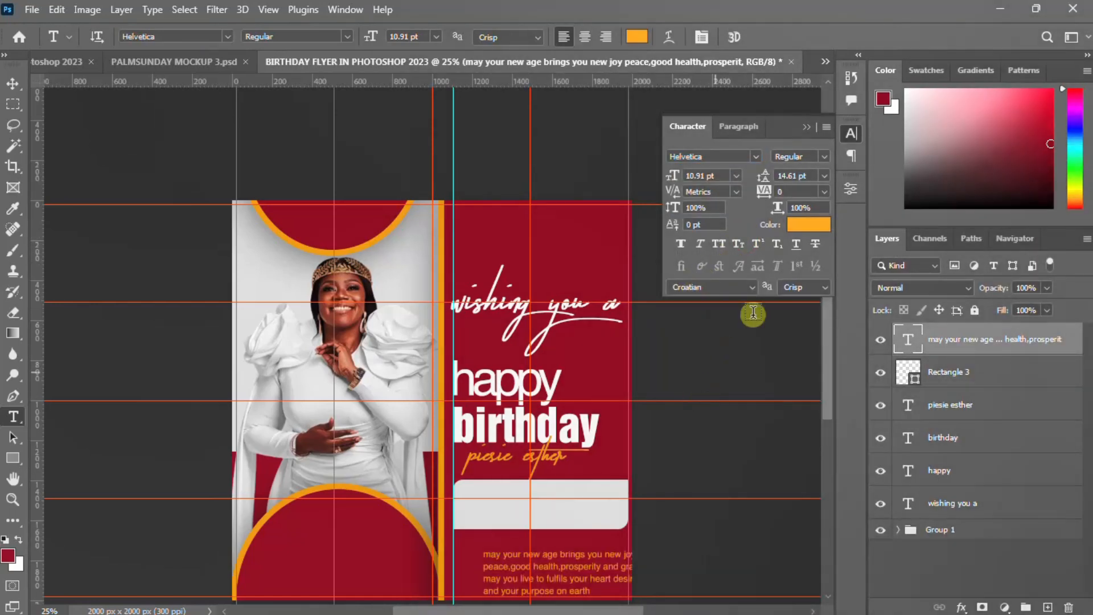
Colour the wish paragraph with the flyer's crimson (890218) sampled from the panel
left_click(812, 226)
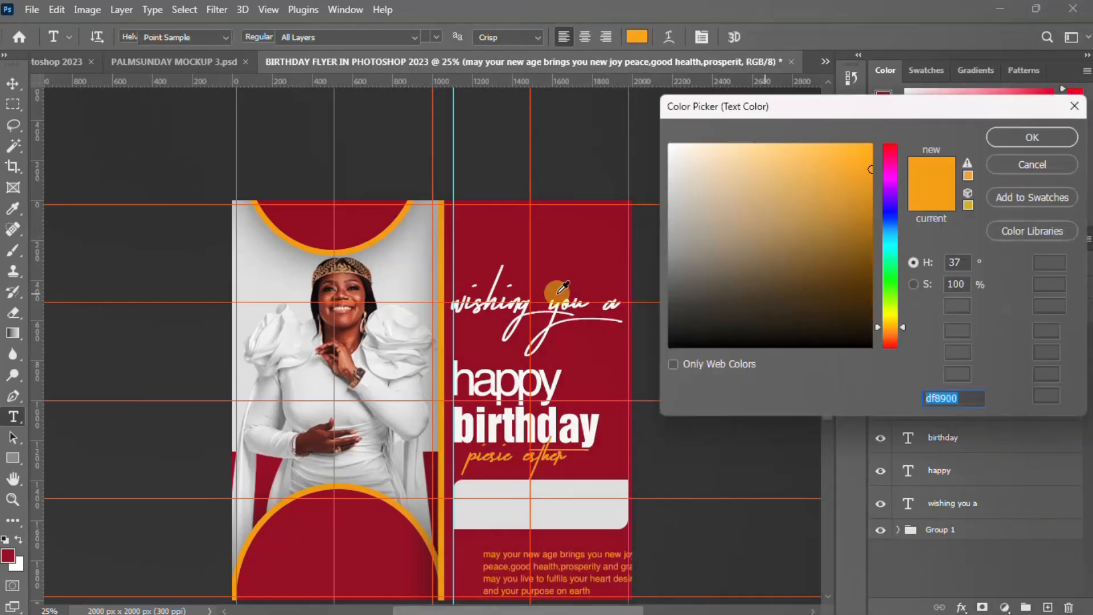
left_click(499, 217)
left_click(1032, 138)
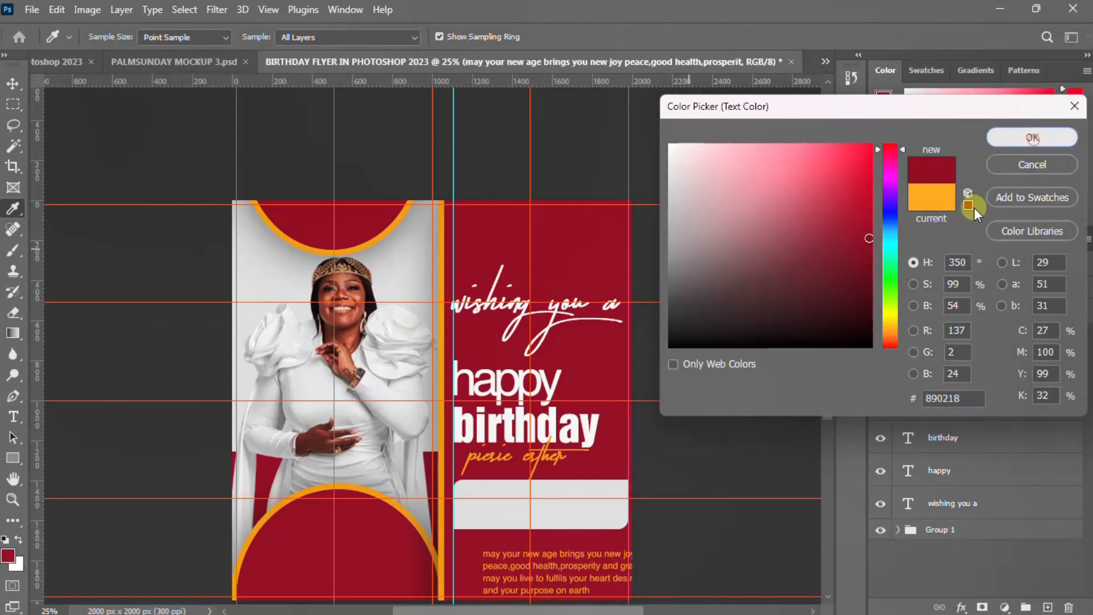
left_click(851, 134)
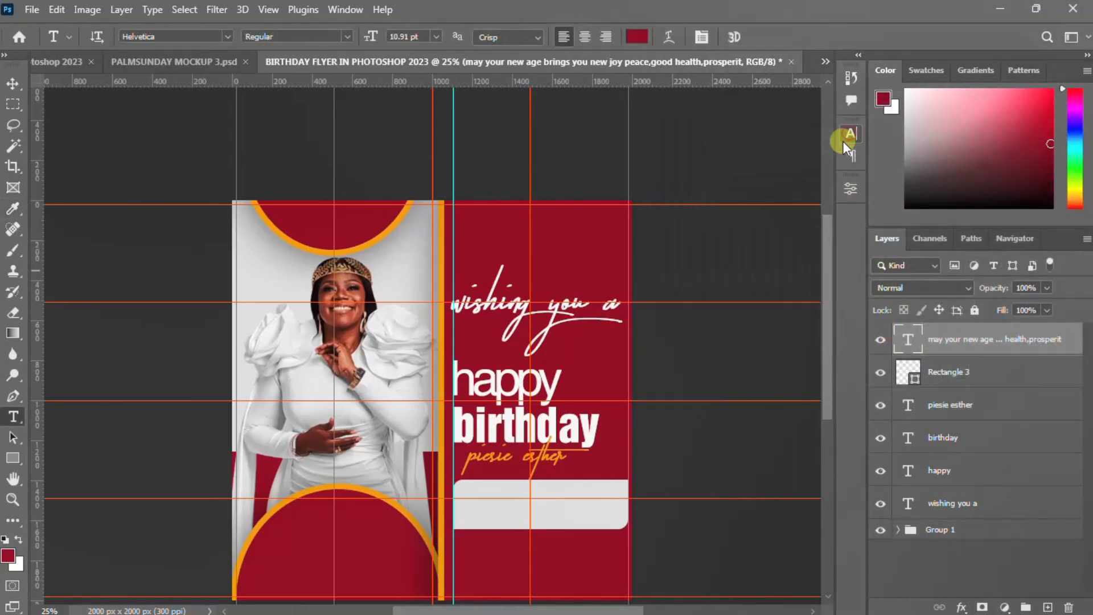
key("ctrl+t")
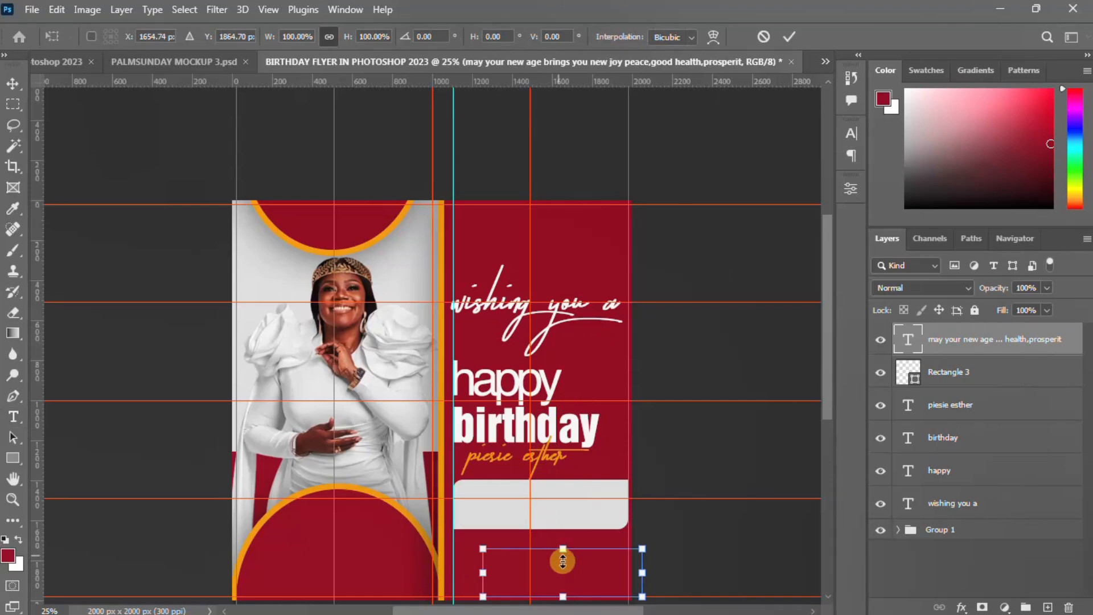
Move the paragraph onto the grey box and set it to 15 pt with 14 pt leading
left_click_drag(554, 560, 547, 503)
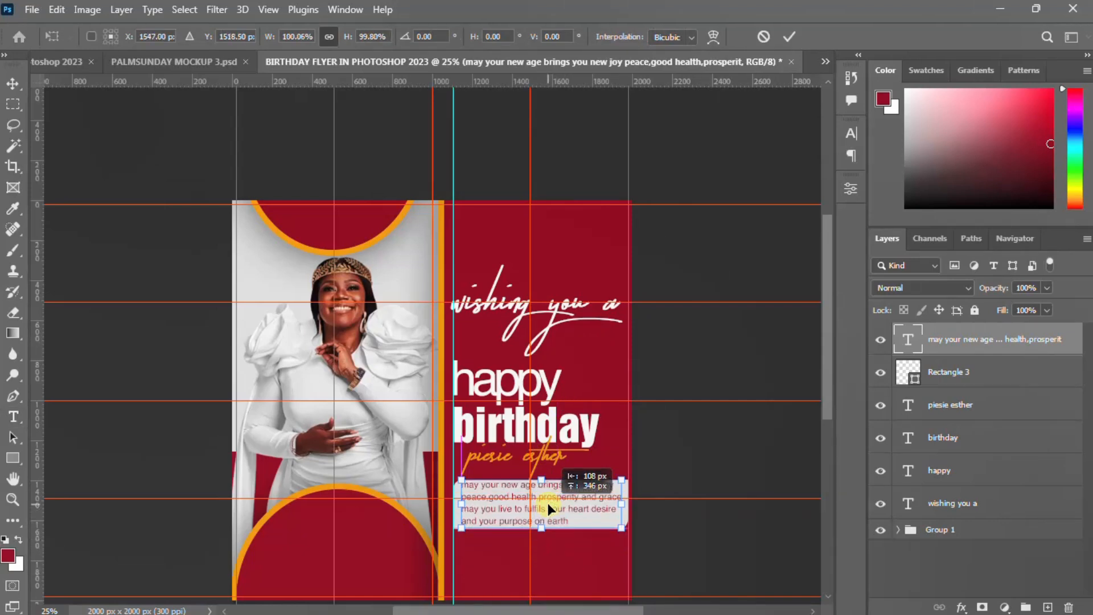
key("Return")
key("t")
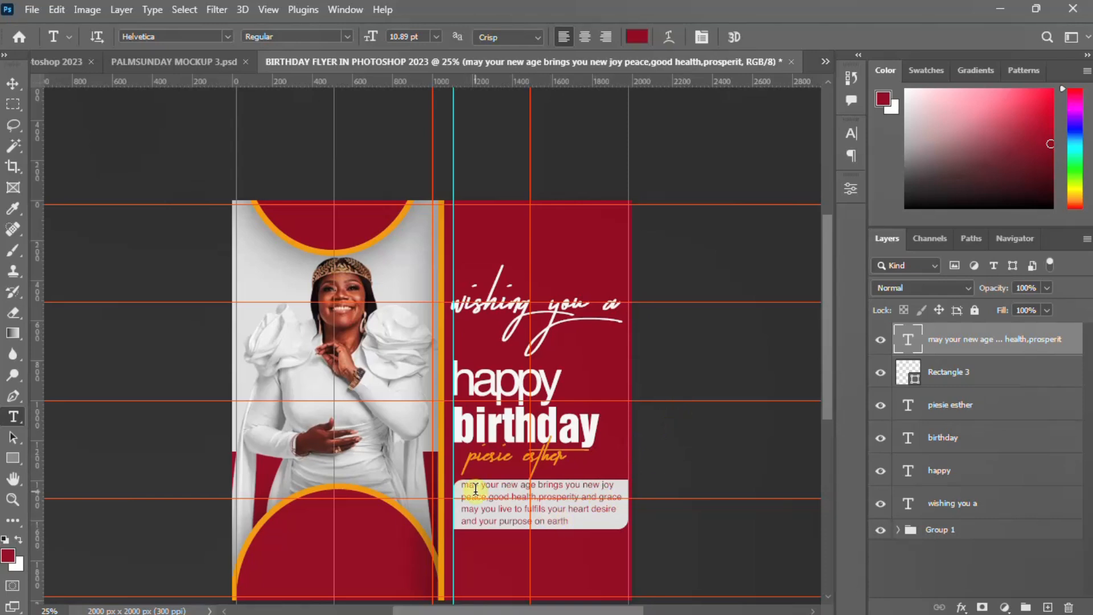
left_click(852, 133)
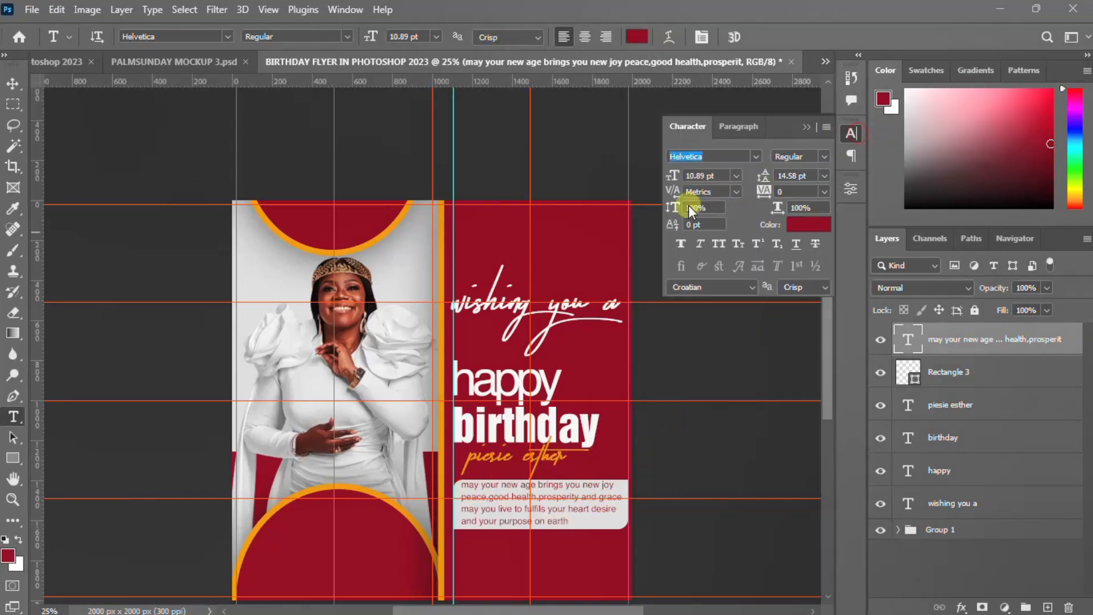
left_click(695, 176)
type("15")
key("Return")
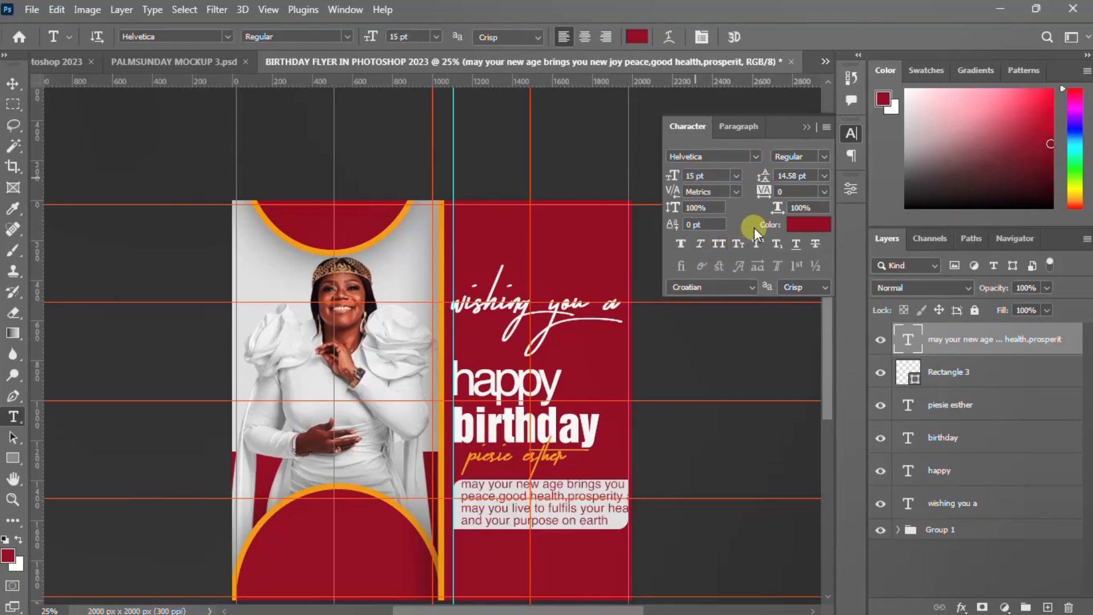
left_click(791, 176)
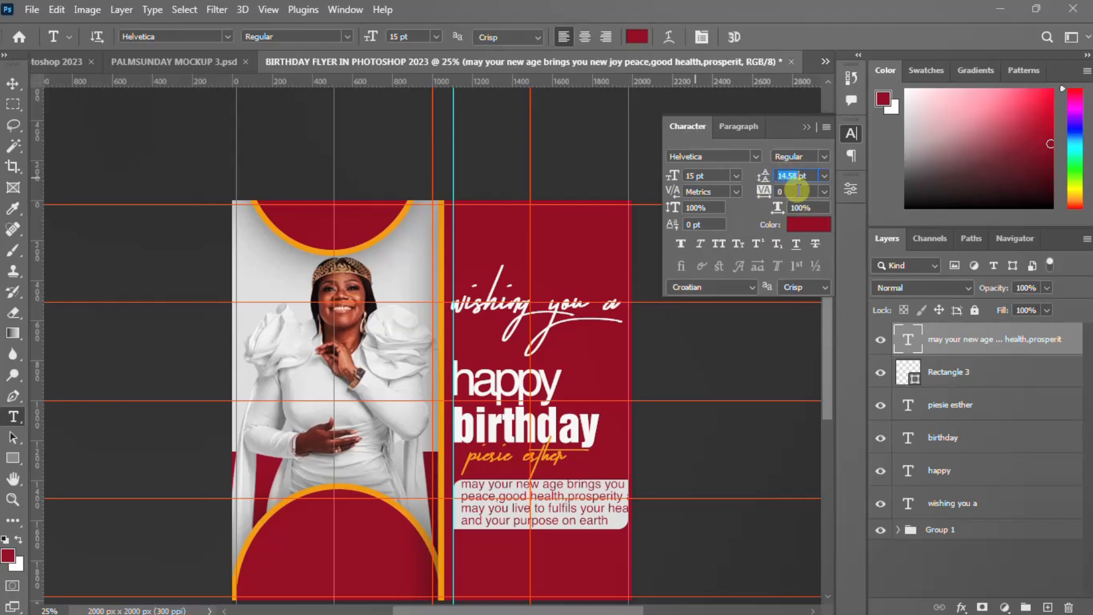
key("Return")
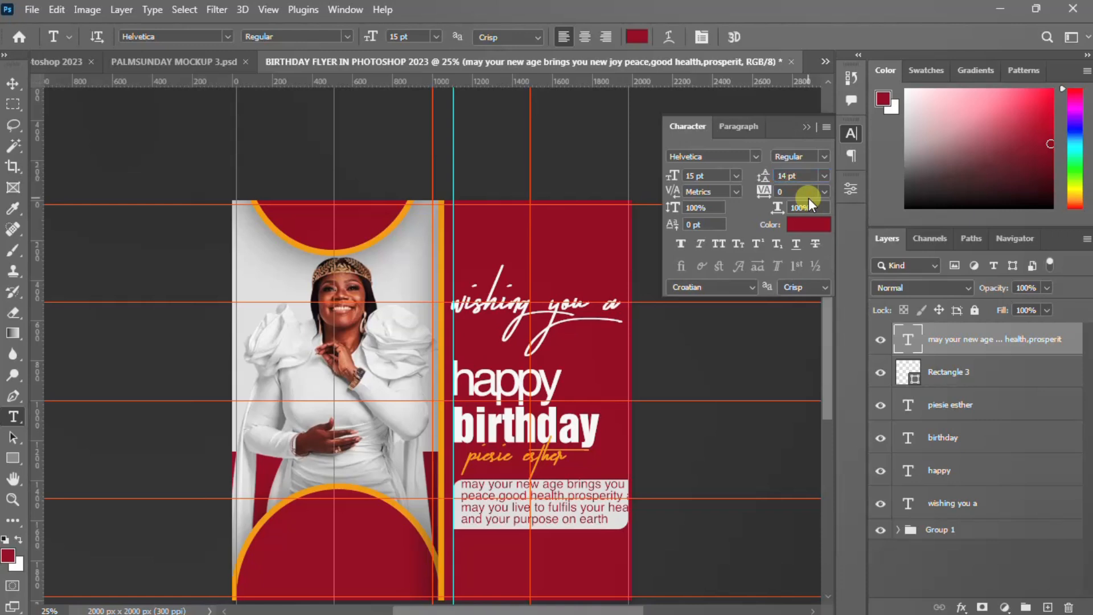
left_click(851, 137)
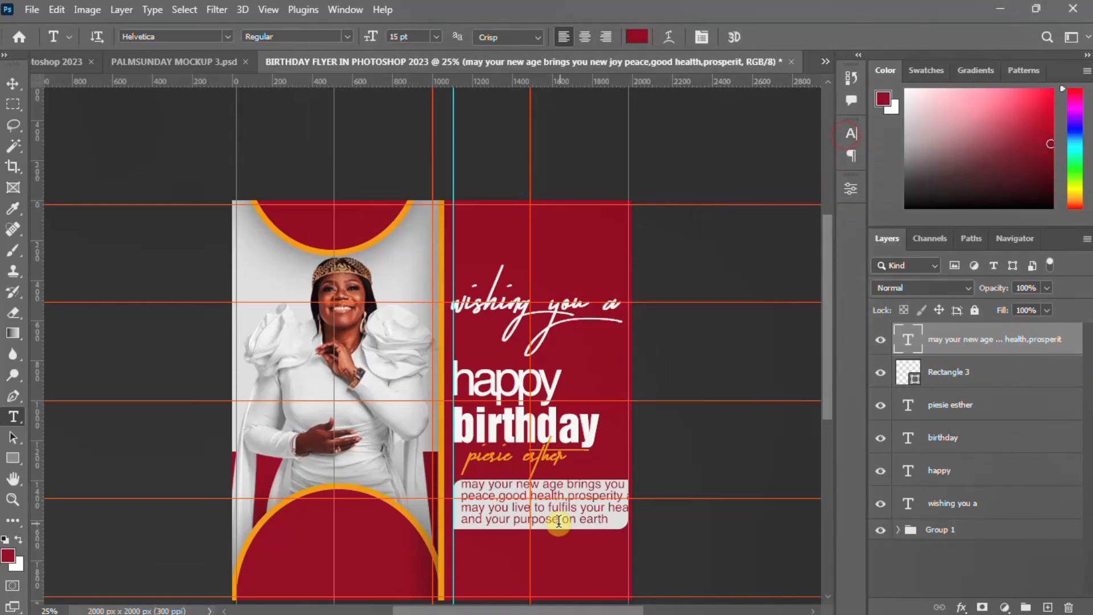
Capitalise the first letters of 'May' and 'Earth' with All Caps
left_click(469, 485)
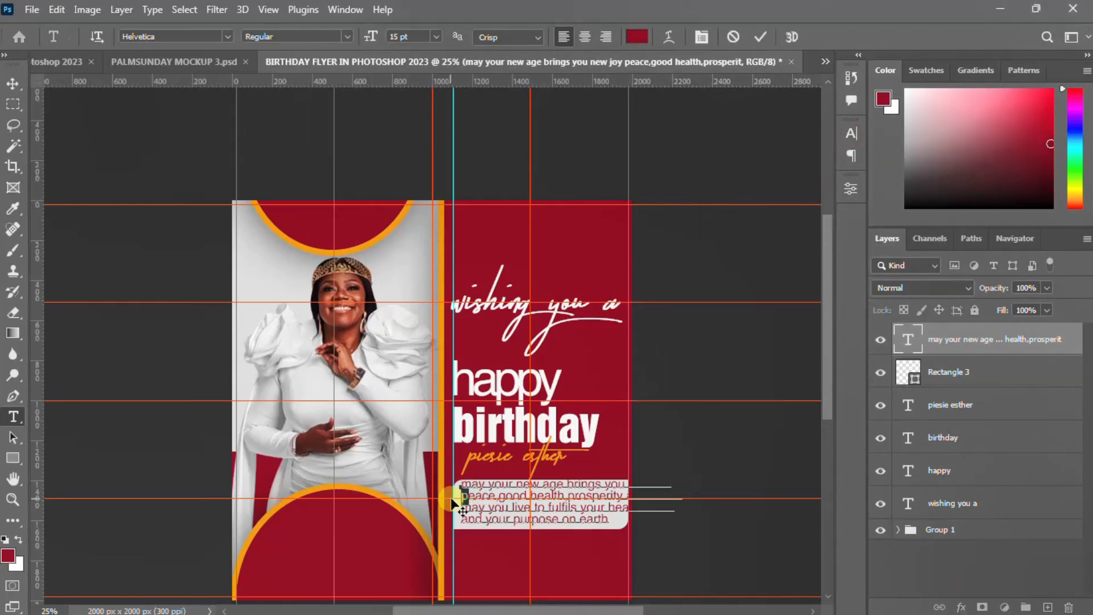
left_click_drag(470, 483, 450, 485)
left_click(849, 134)
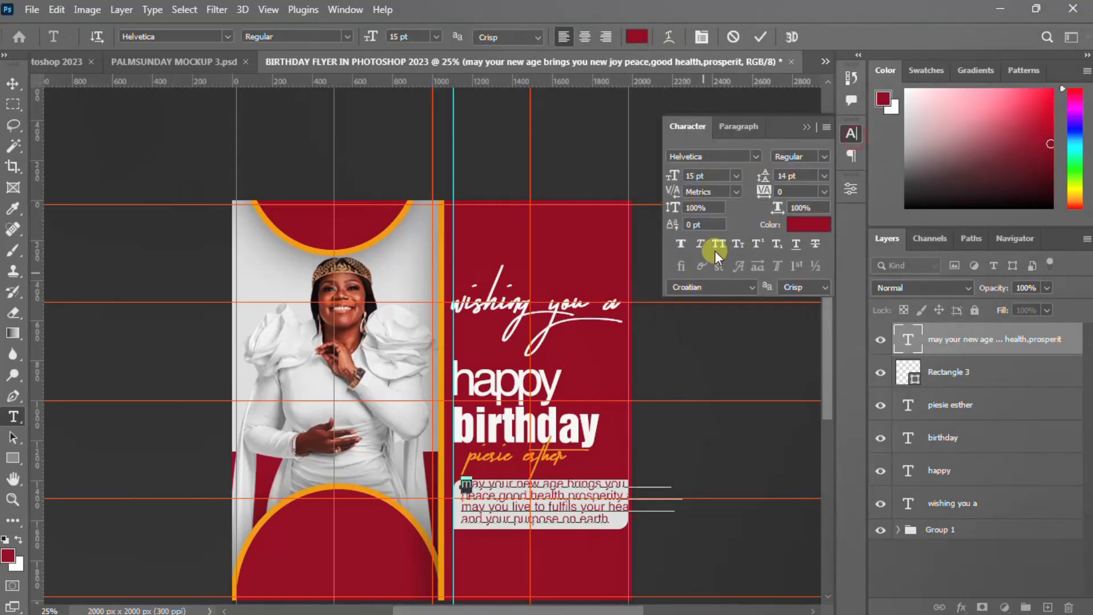
left_click(718, 243)
left_click_drag(587, 519, 580, 519)
key("ctrl+Return")
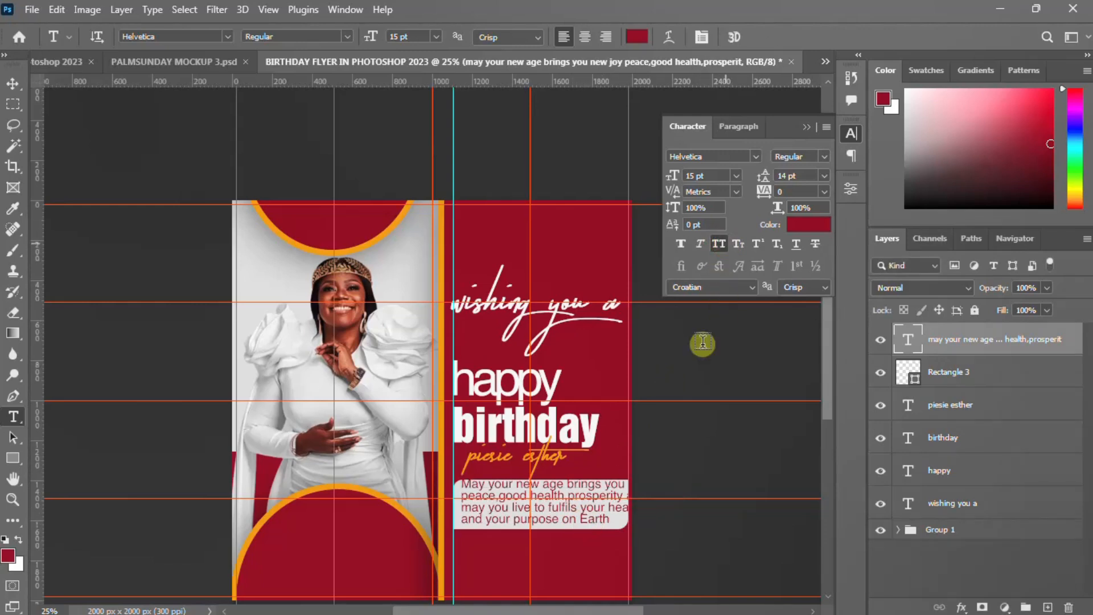
left_click(852, 135)
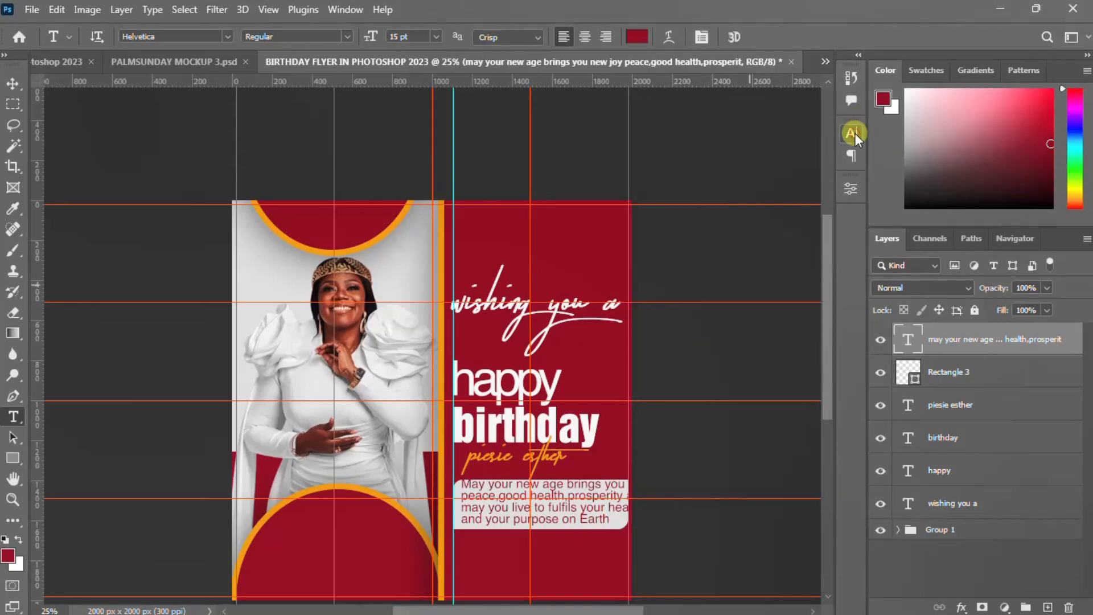
key("v")
left_click(456, 521, "ctrl")
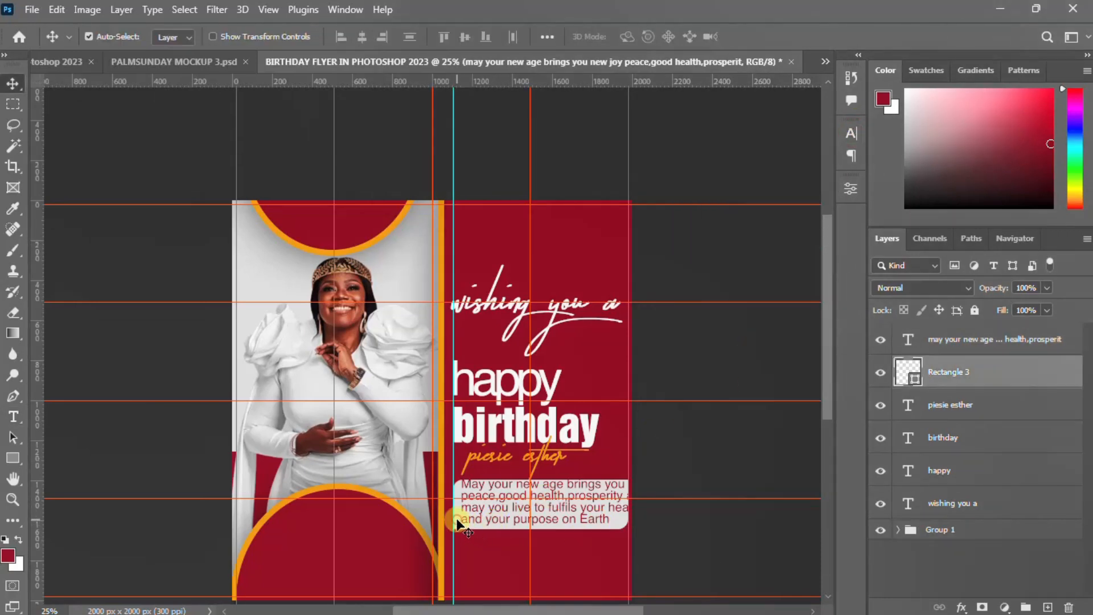
Stretch the light box further left and shorten it from the bottom
key("ctrl+t")
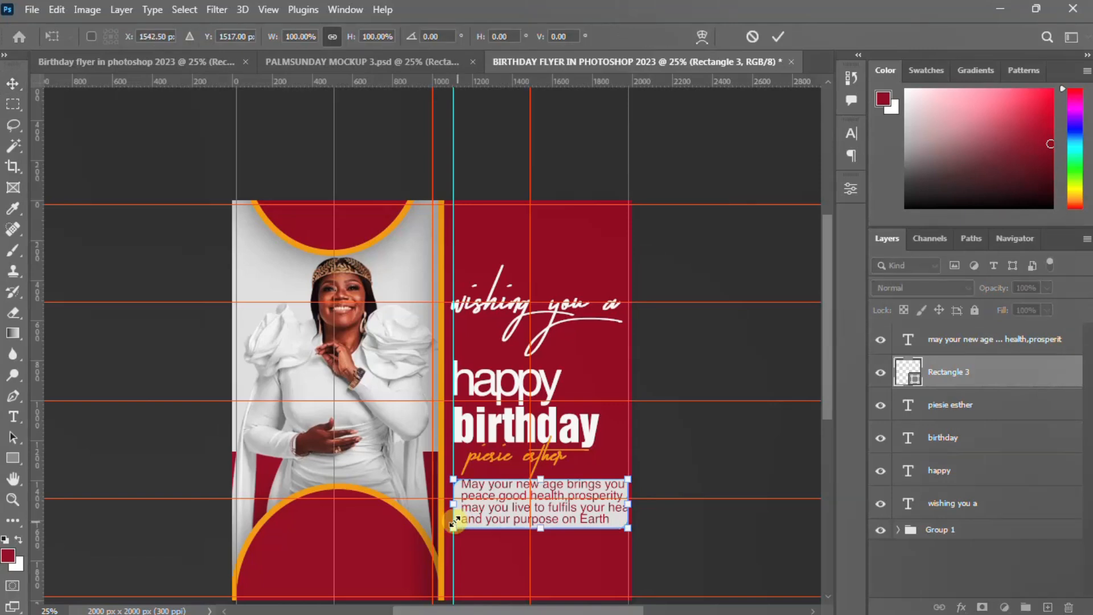
left_click_drag(453, 506, 449, 505)
key("Return")
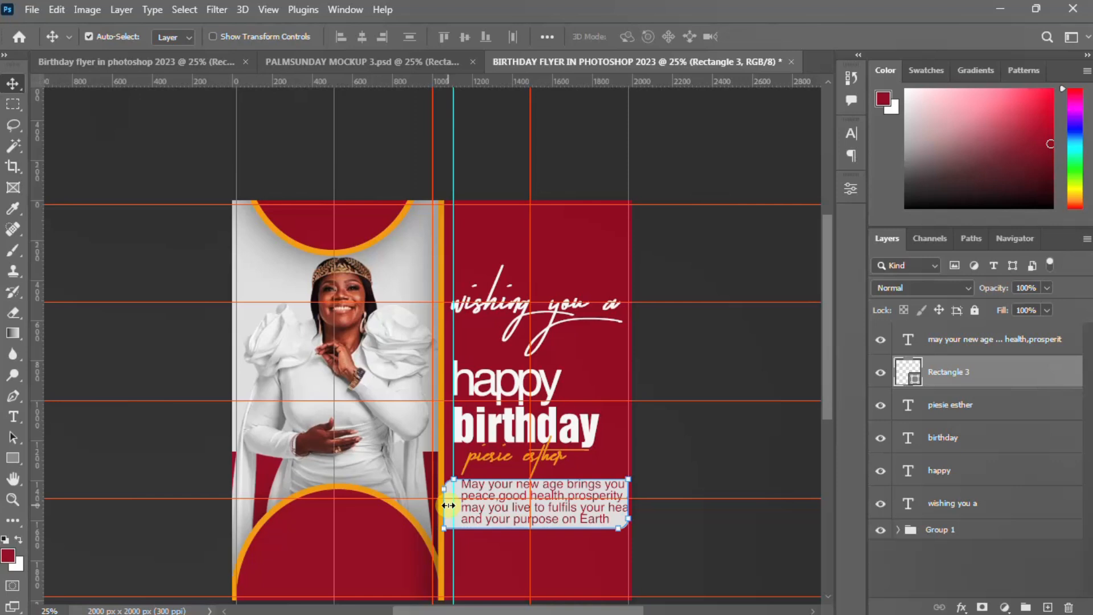
left_click(479, 508)
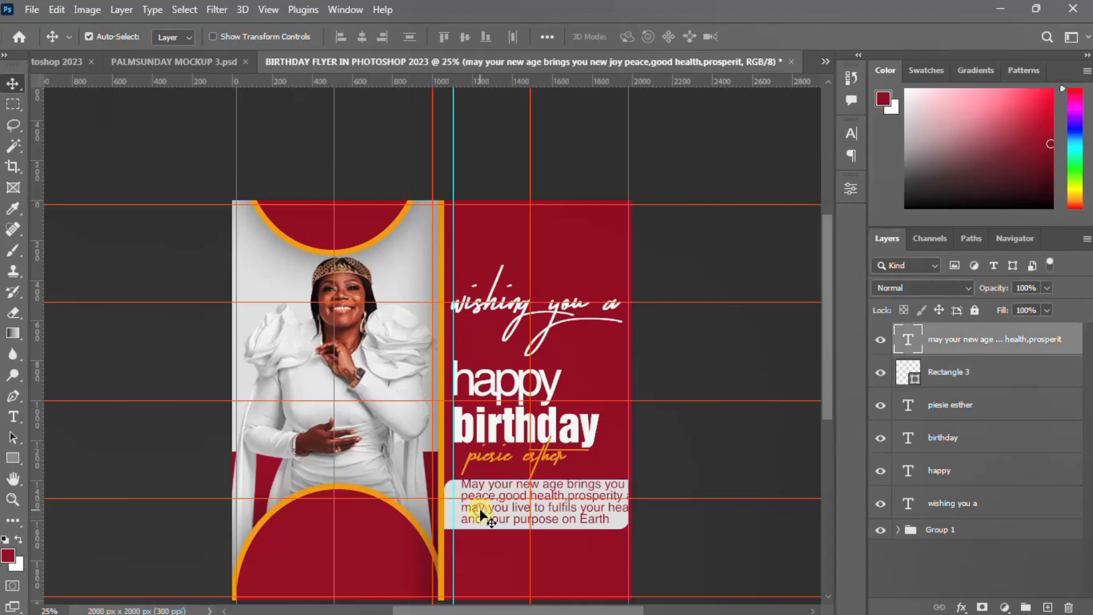
left_click(571, 528)
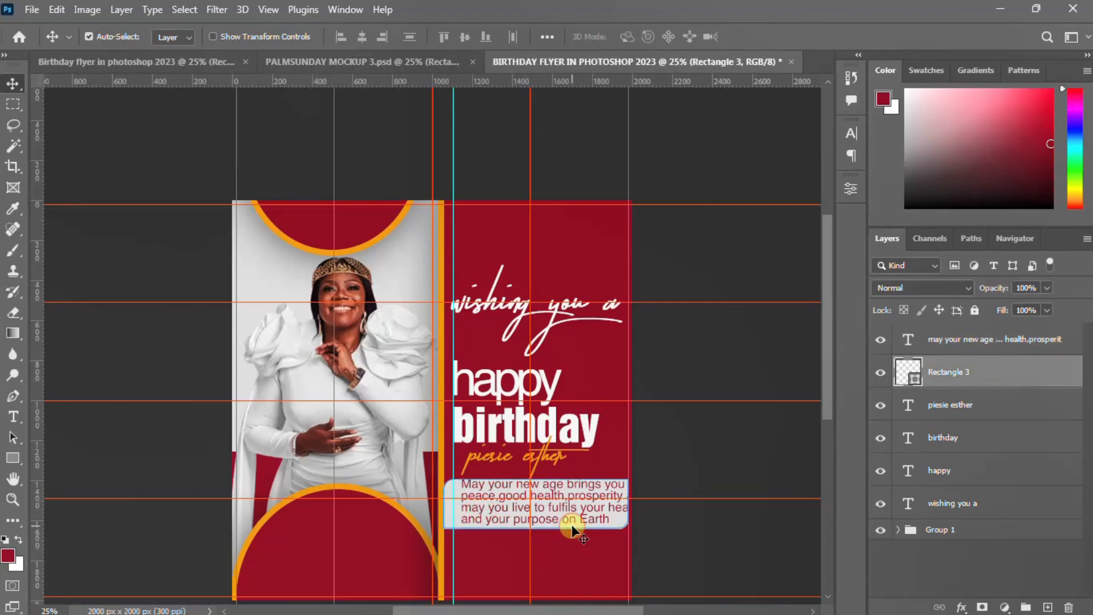
key("ctrl+t")
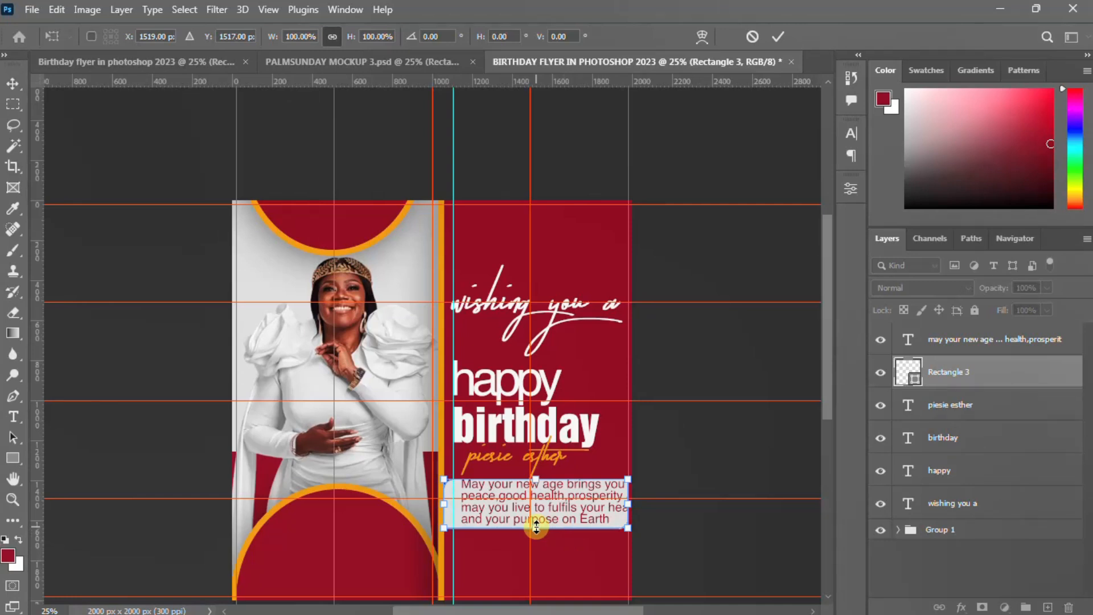
left_click_drag(535, 526, 533, 537)
key("Return")
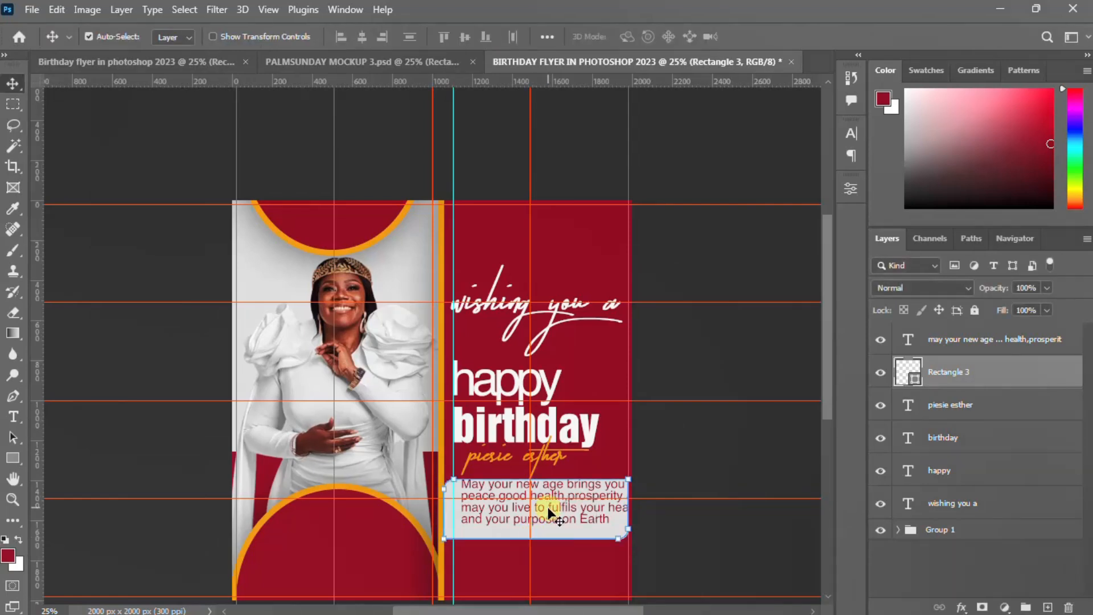
Nudge the paragraph down and left into the box and reduce it to 12 pt
left_click(547, 507)
key("shift+Down")
key("shift+Down")
key("shift+Down")
key("Down")
key("Down")
key("Left")
key("Left")
key("shift+Left")
key("shift+Left")
key("shift+Left")
key("shift+Left")
key("shift+Left")
key("shift+Left")
key("shift+Left")
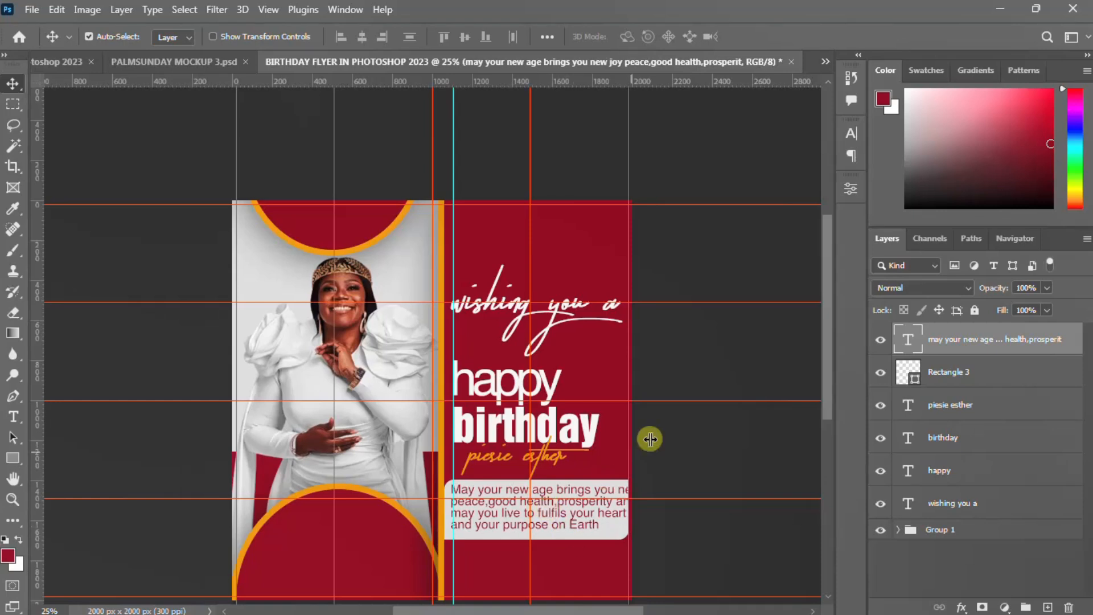
left_click(851, 133)
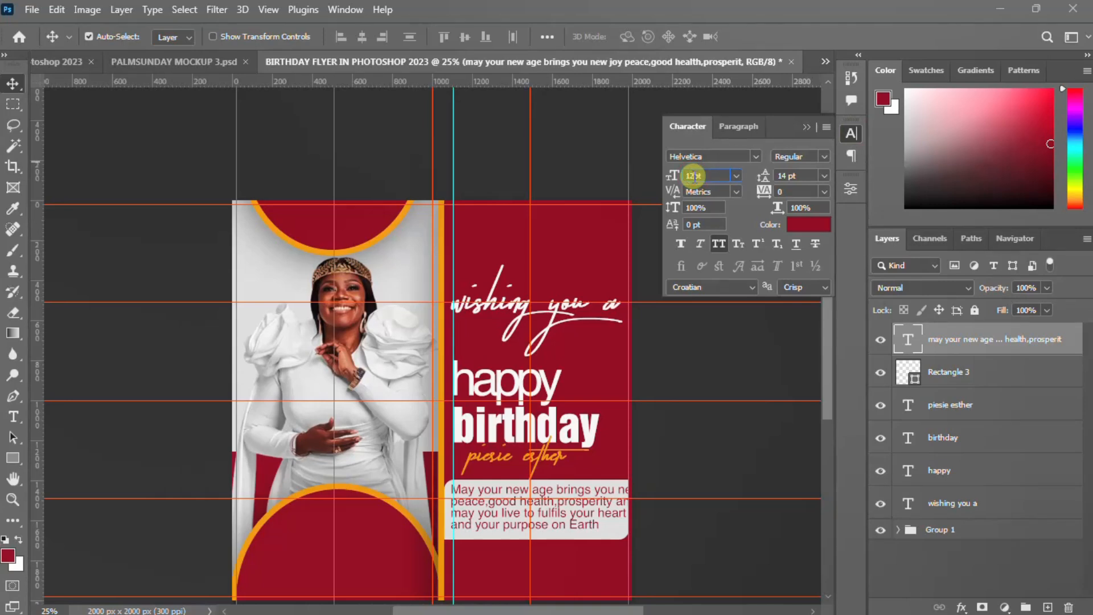
key("Return")
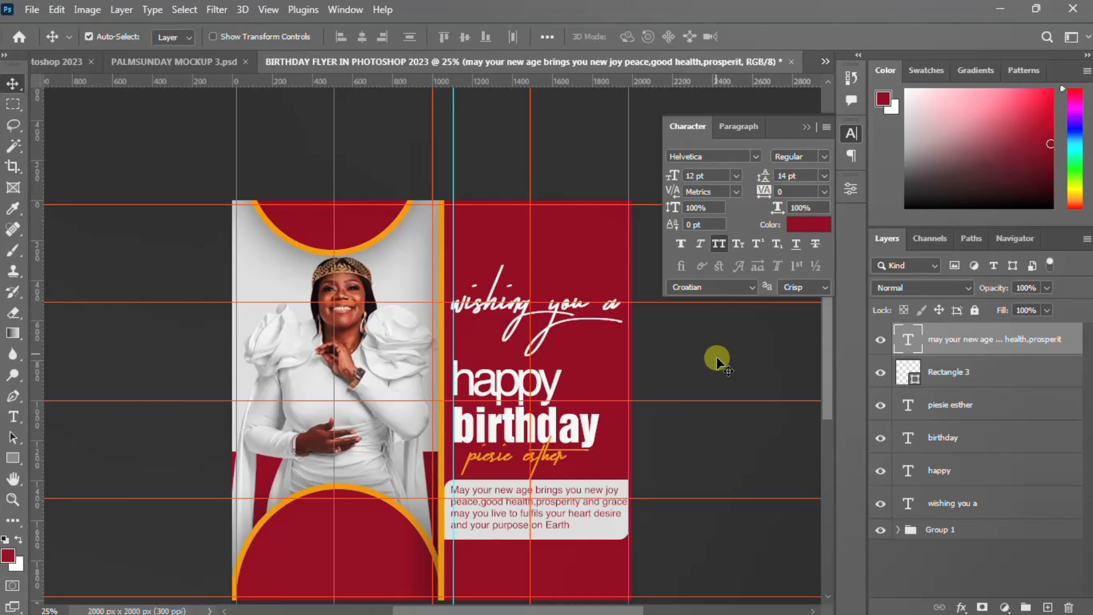
left_click(852, 133)
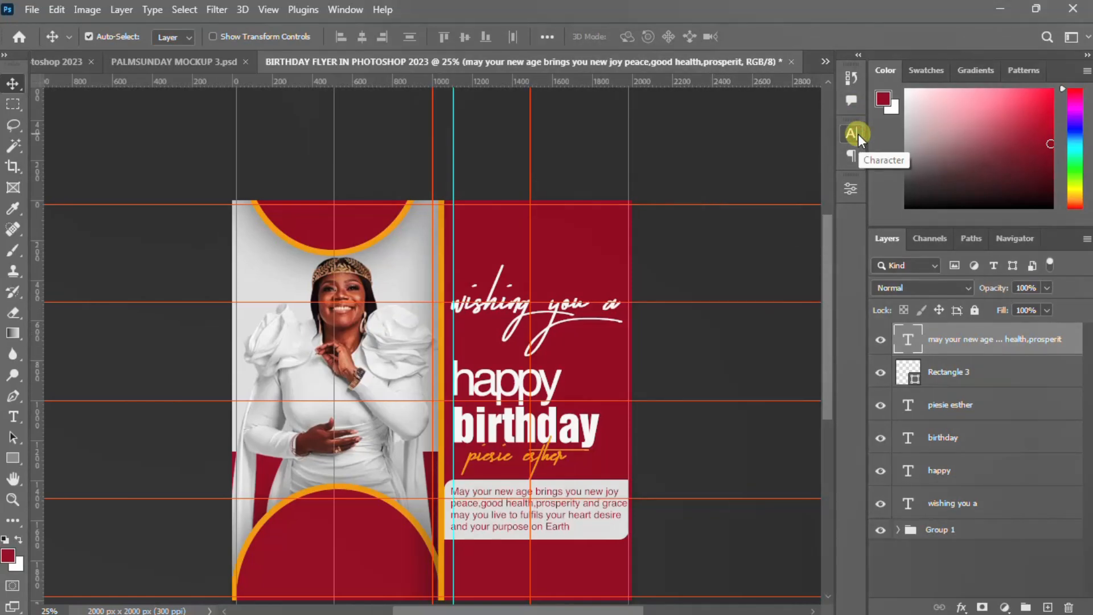
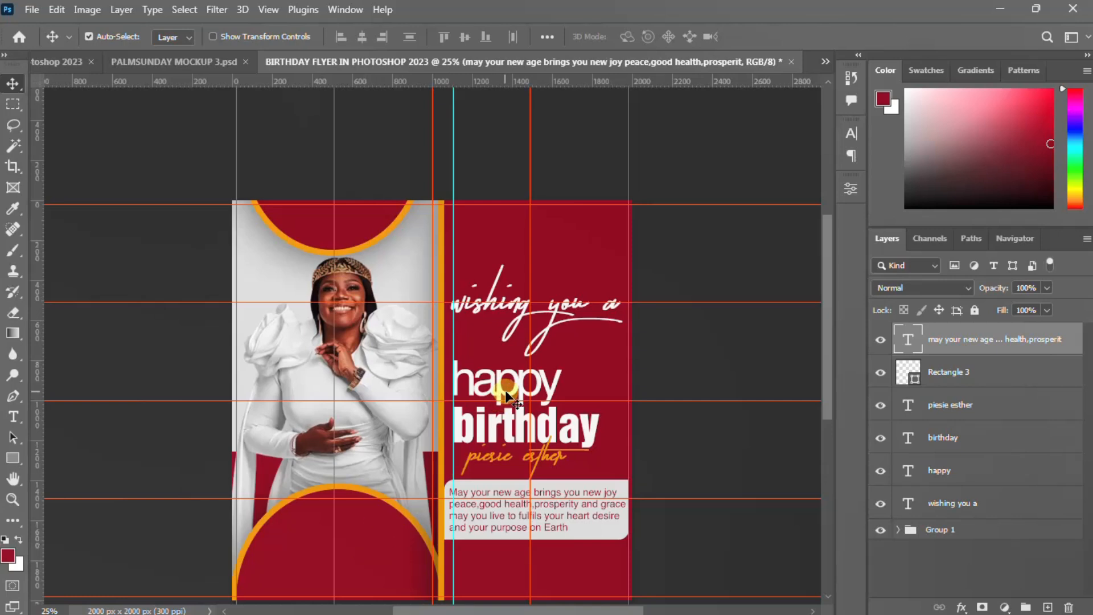
Open the MY LOGO INTRO folder and drag logo 1.png onto the birthday flyer
left_click(1001, 11)
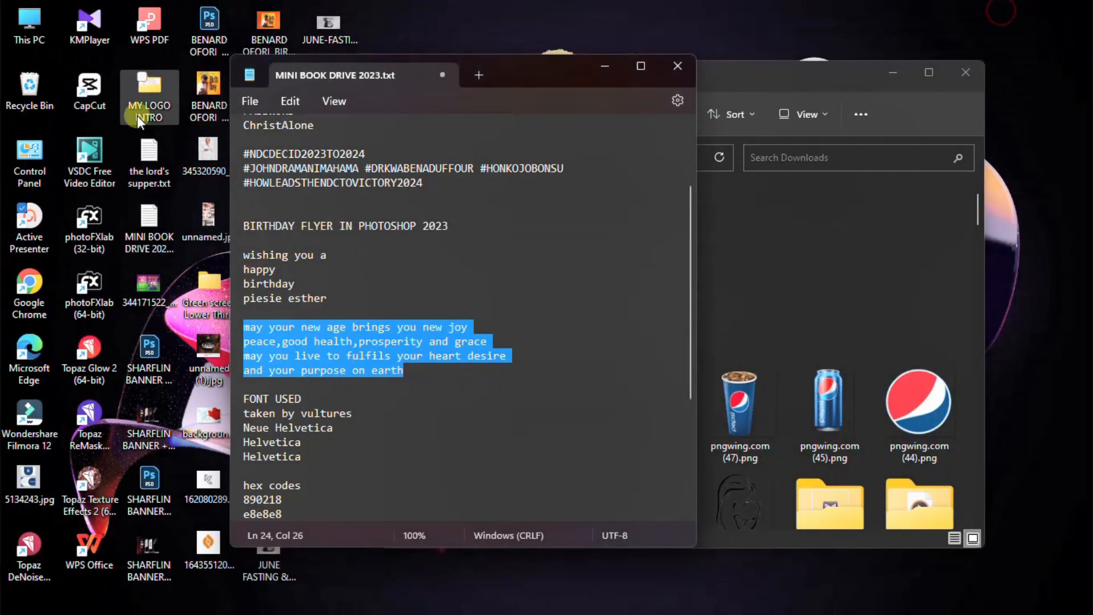
double_click(154, 88)
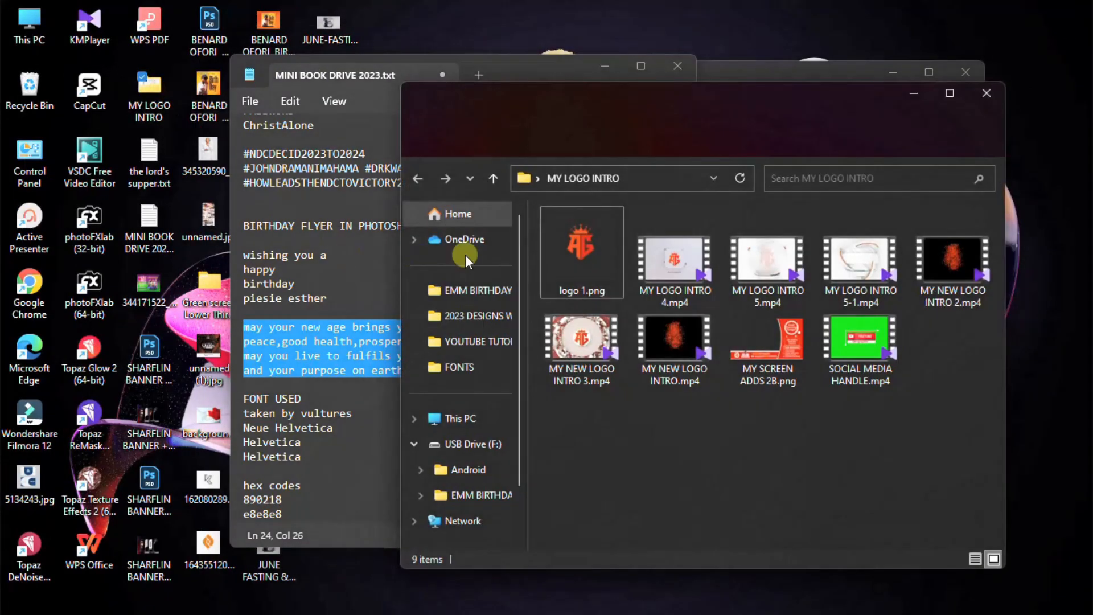
left_click_drag(580, 250, 502, 270)
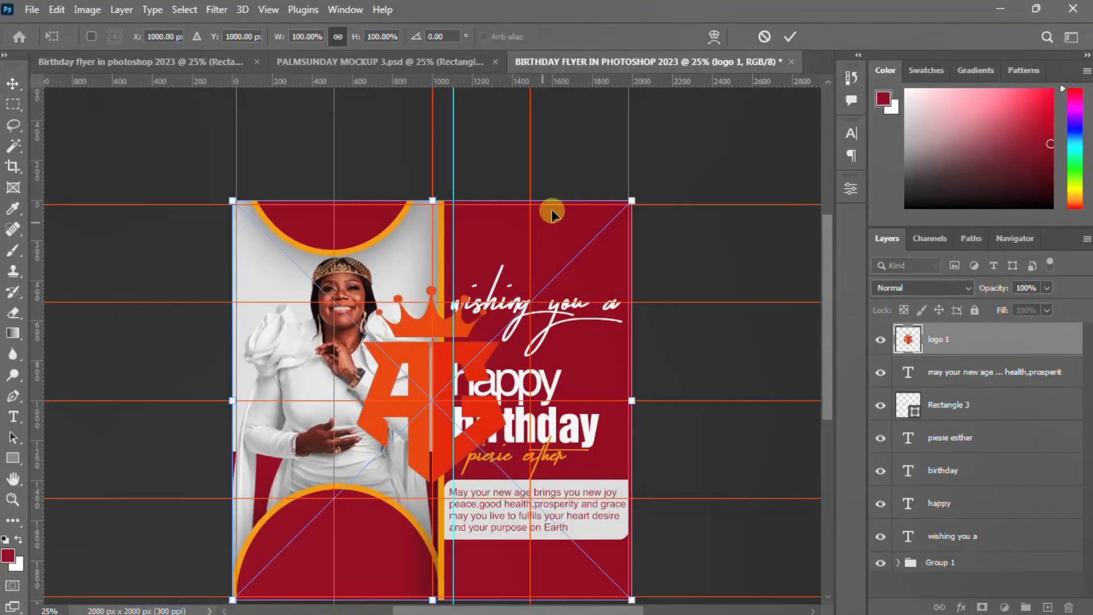
Scale the placed logo down to 11% and move it to the top of the flyer
left_click_drag(629, 195, 453, 360)
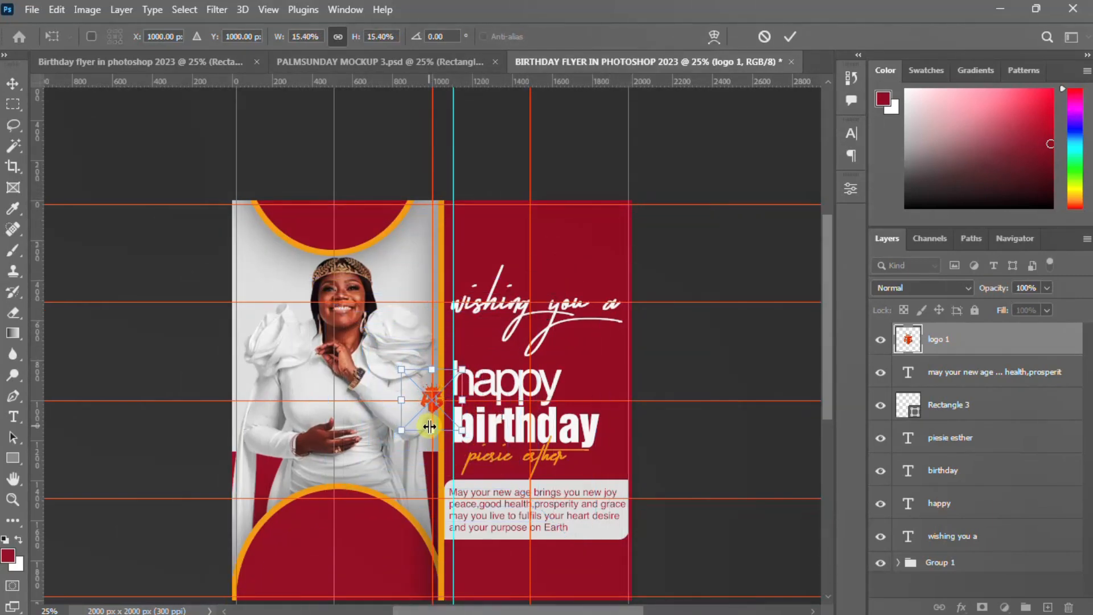
left_click_drag(418, 414, 482, 249)
left_click_drag(508, 204, 504, 211)
key("Return")
Add a light grey dddddd Color Overlay layer style to the logo 1 layer
left_click(961, 344)
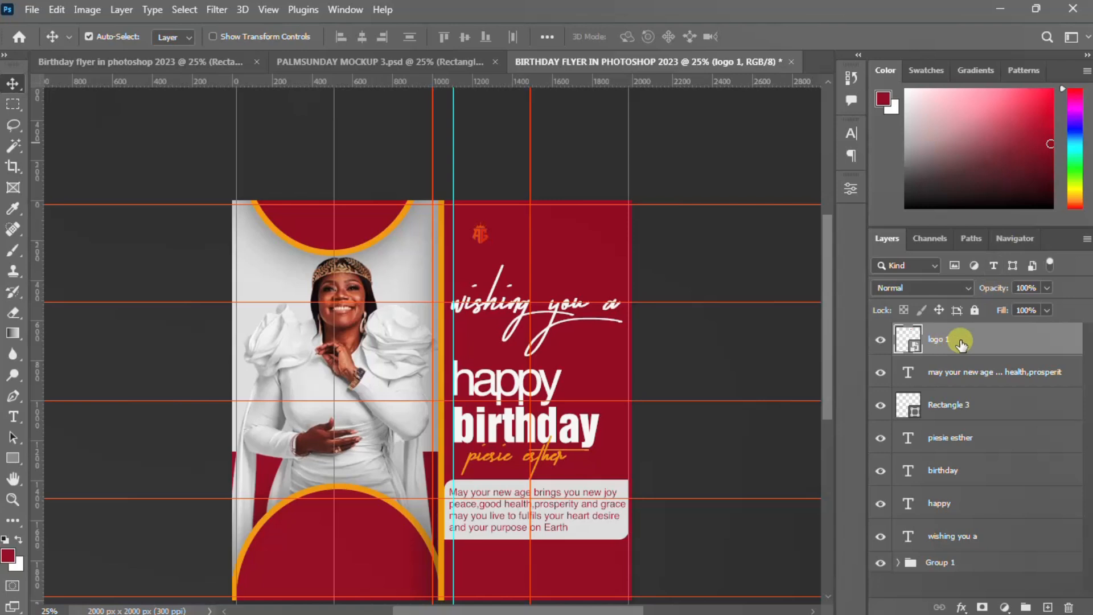
left_click(961, 607)
left_click(994, 540)
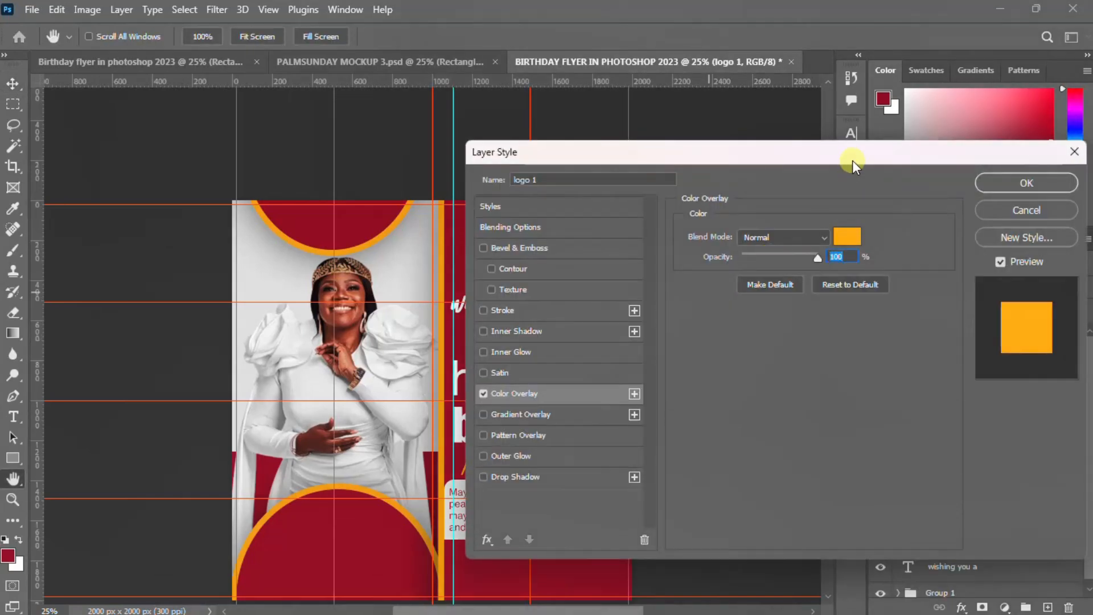
left_click_drag(852, 159, 948, 169)
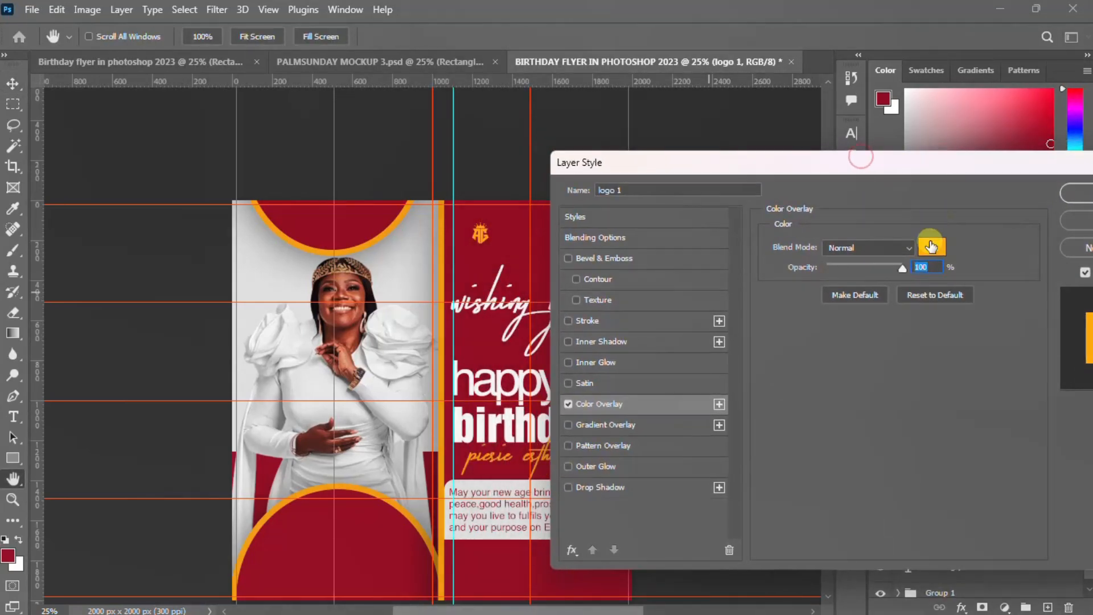
left_click(931, 245)
left_click(297, 379)
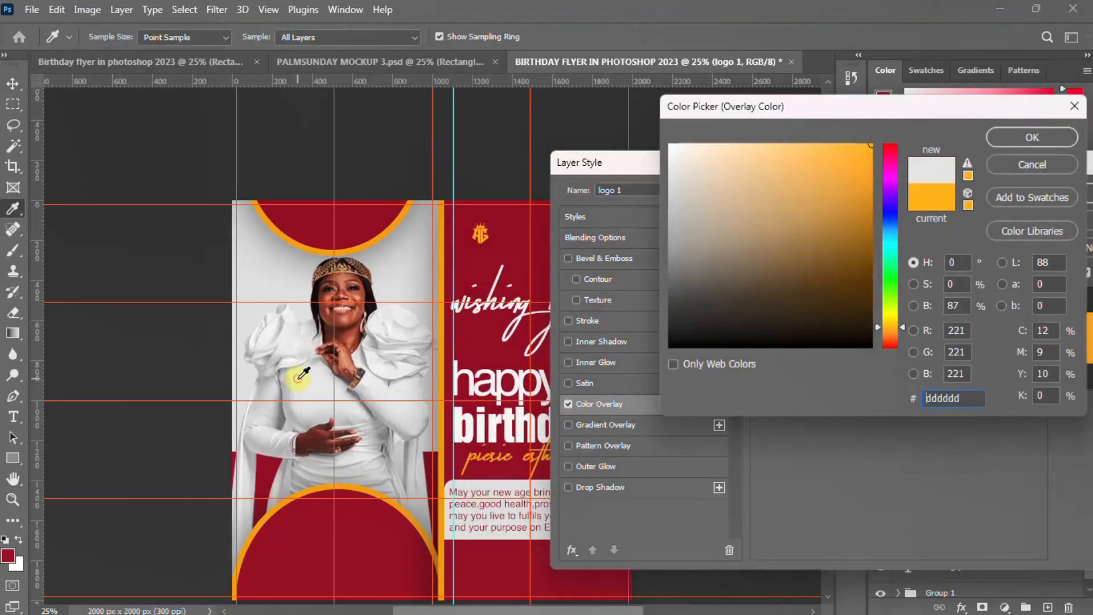
left_click(1030, 137)
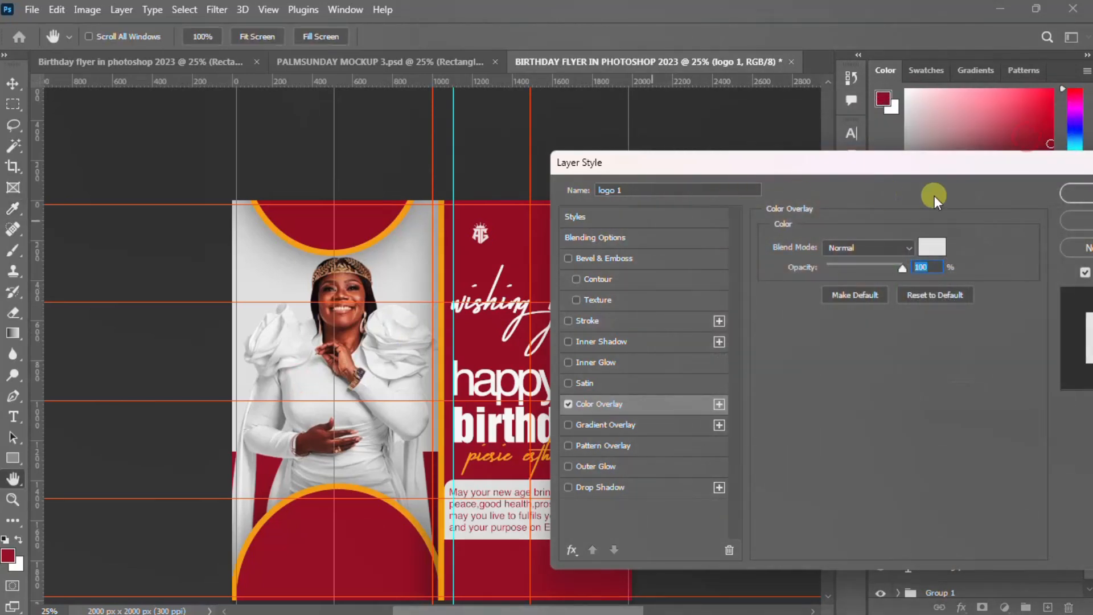
left_click_drag(999, 169, 960, 183)
left_click(1057, 204)
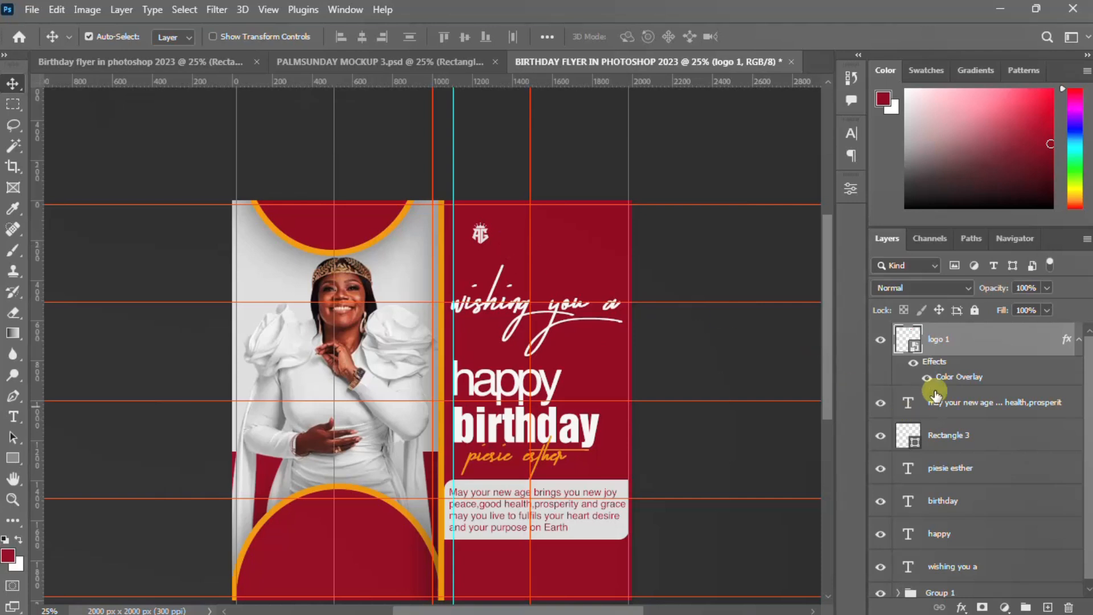
Create a new type layer beside the logo and select its placeholder text
key("t")
left_click(507, 233)
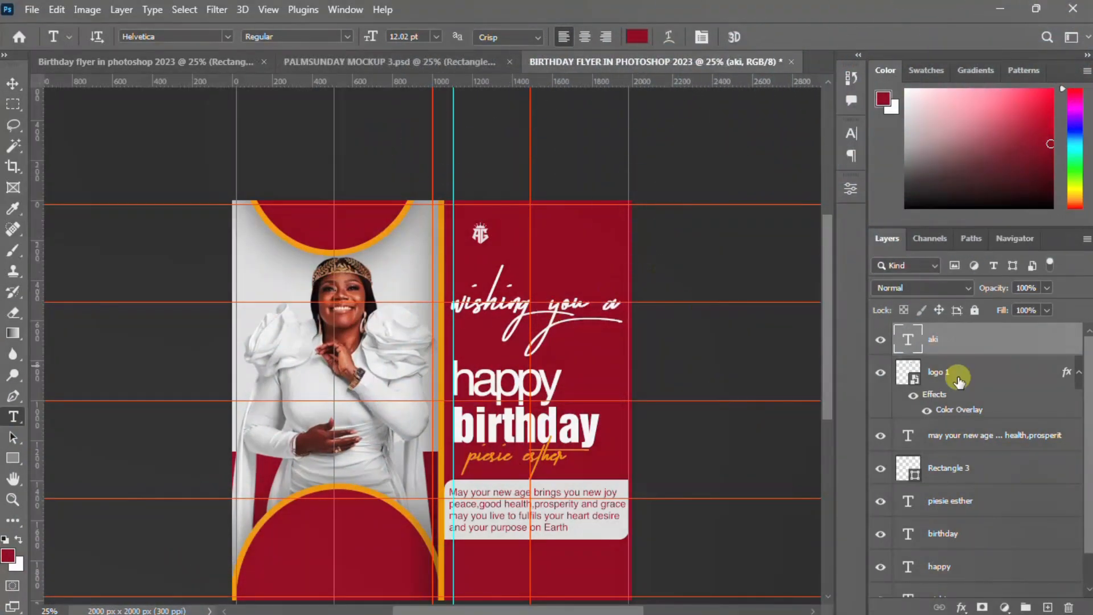
double_click(907, 341)
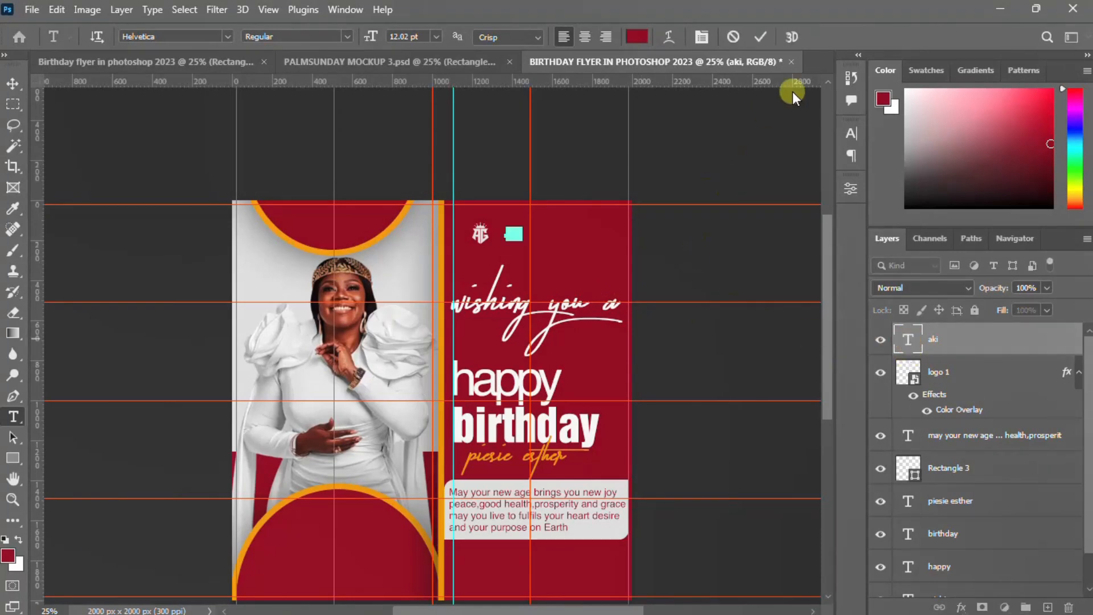
left_click(1002, 10)
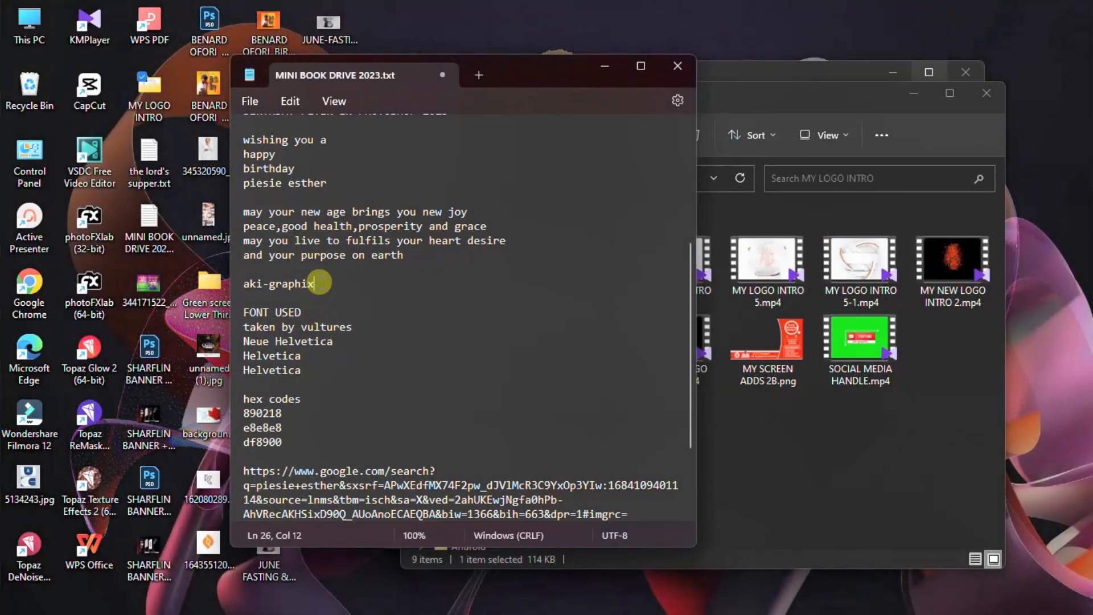
Copy the brand name line from the Notepad notes and paste it over the placeholder text
left_click_drag(314, 283, 204, 281)
key("ctrl+c")
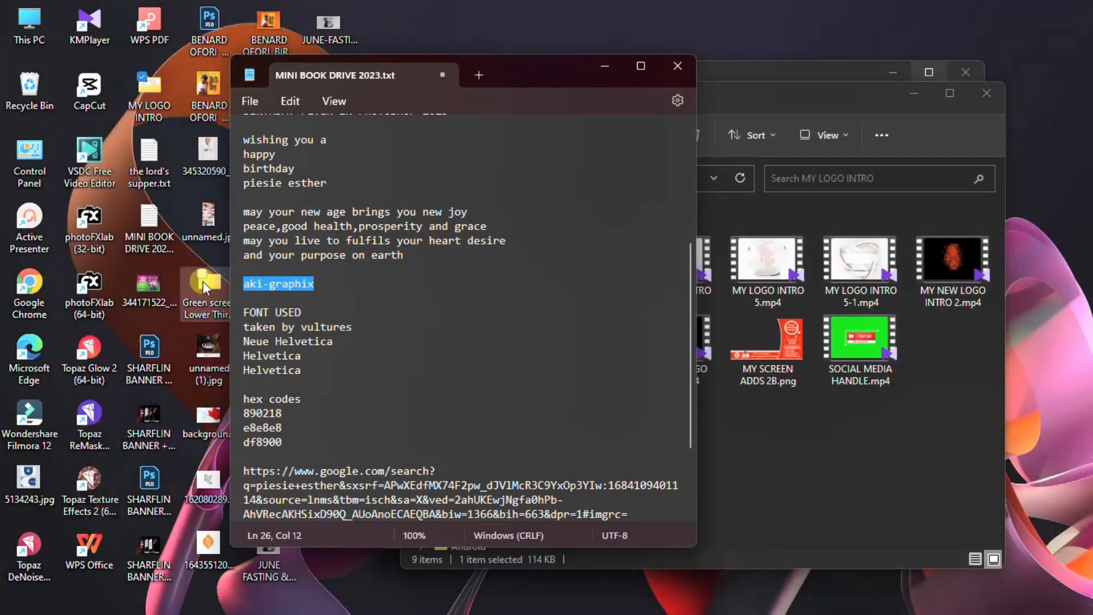
left_click(528, 535)
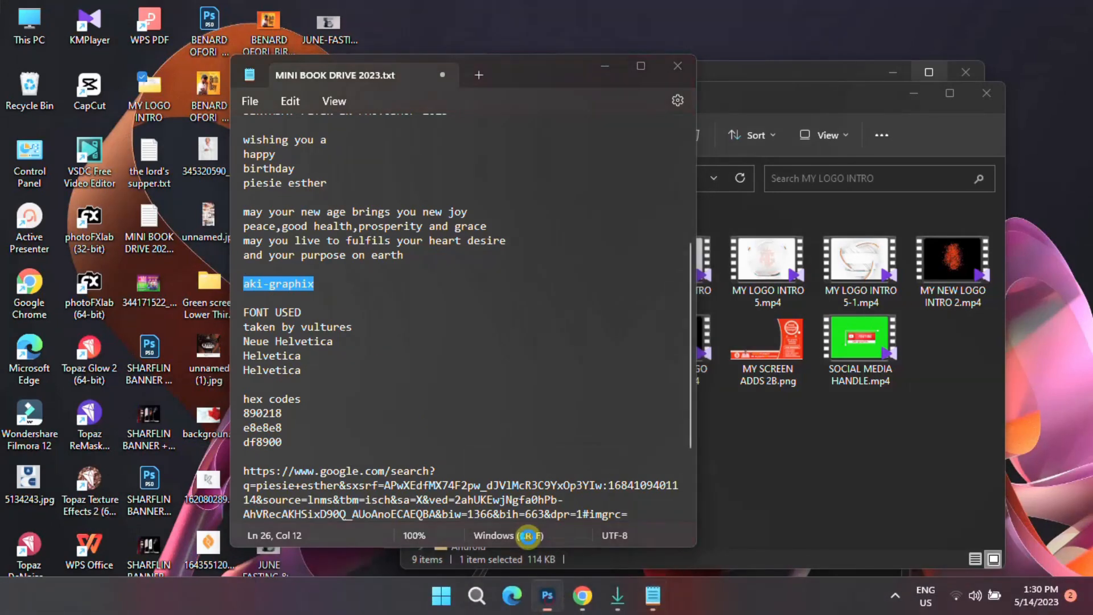
key("ctrl+v")
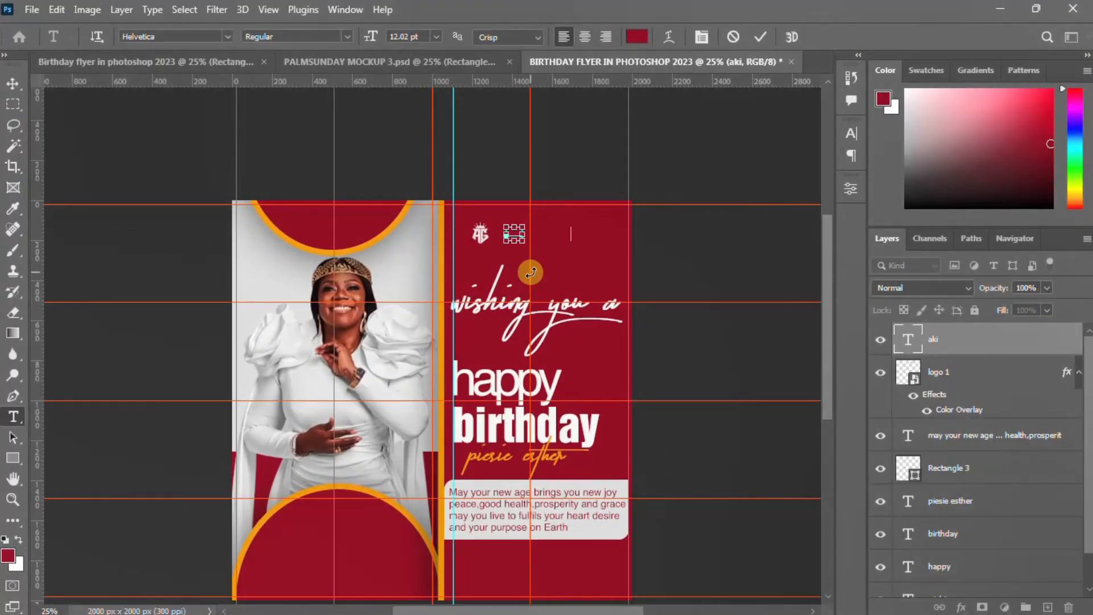
Set the brand text to light grey d1d1d1 in Neue Helvetica Heavy, lowercase
key("ctrl+Return")
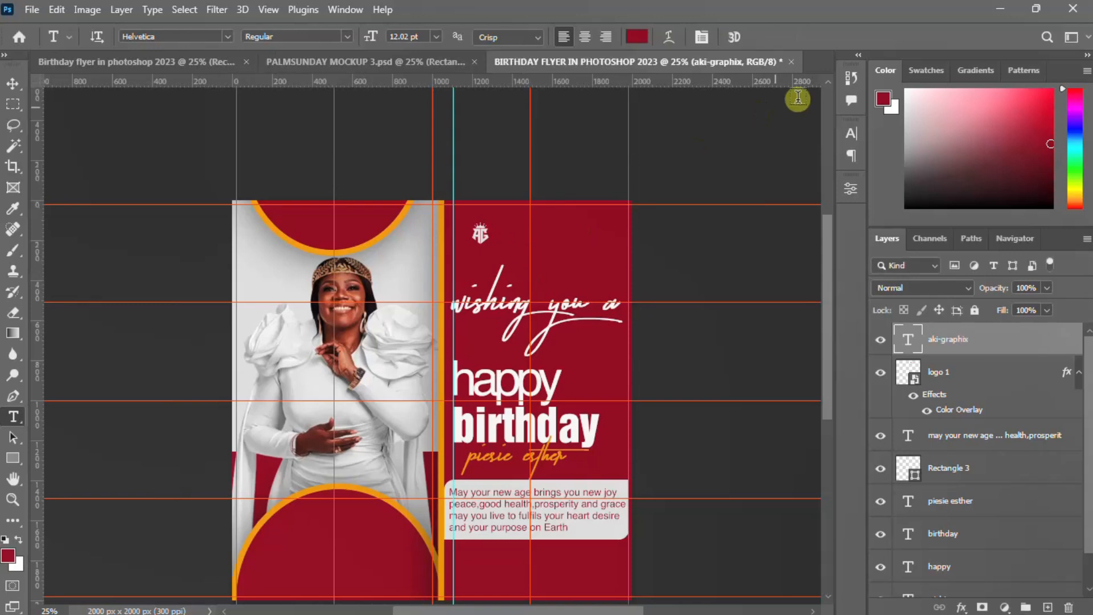
left_click(852, 139)
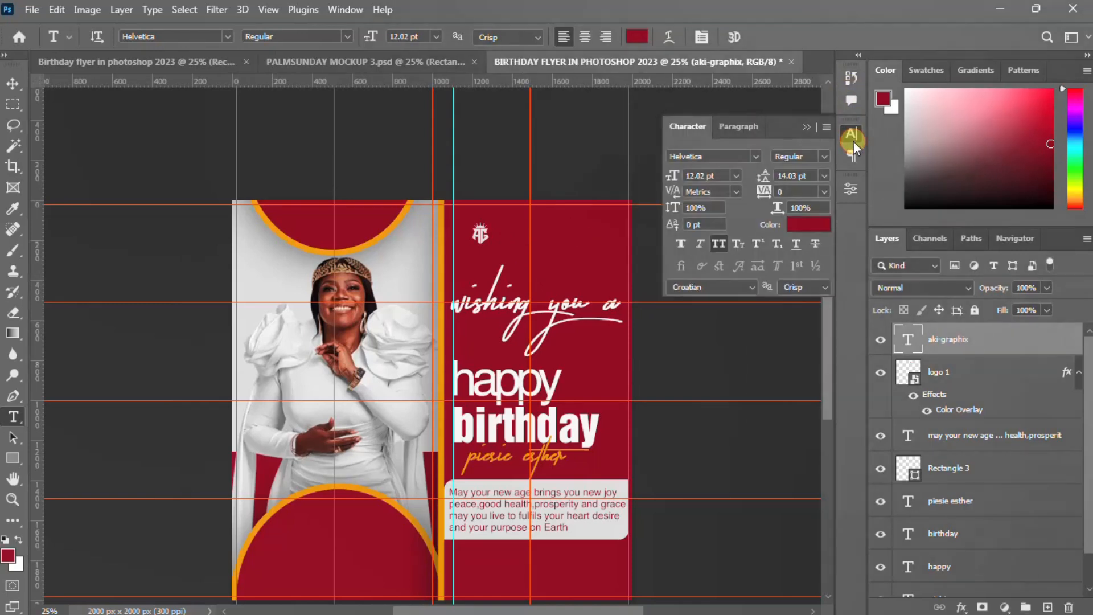
left_click(795, 223)
left_click(395, 270)
left_click(1032, 137)
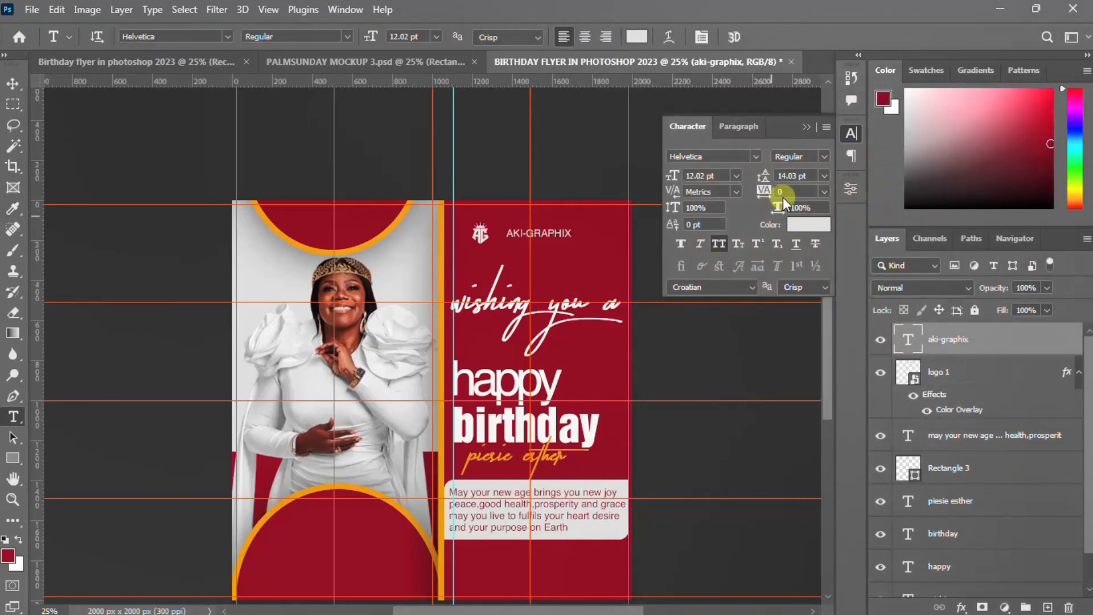
left_click(756, 157)
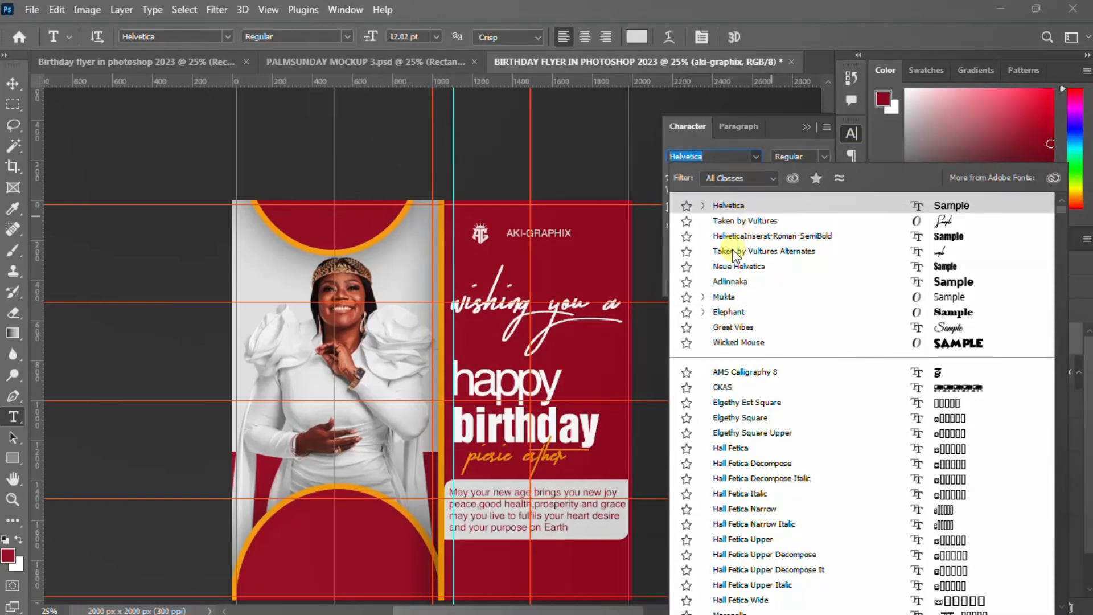
left_click(740, 267)
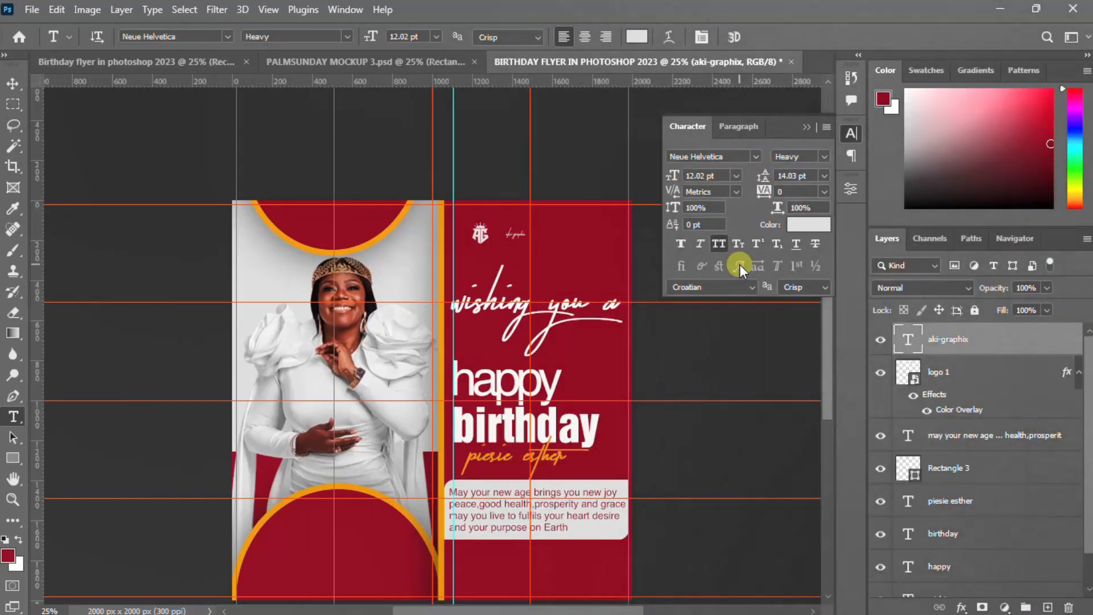
left_click(737, 246)
left_click(716, 243)
left_click(721, 242)
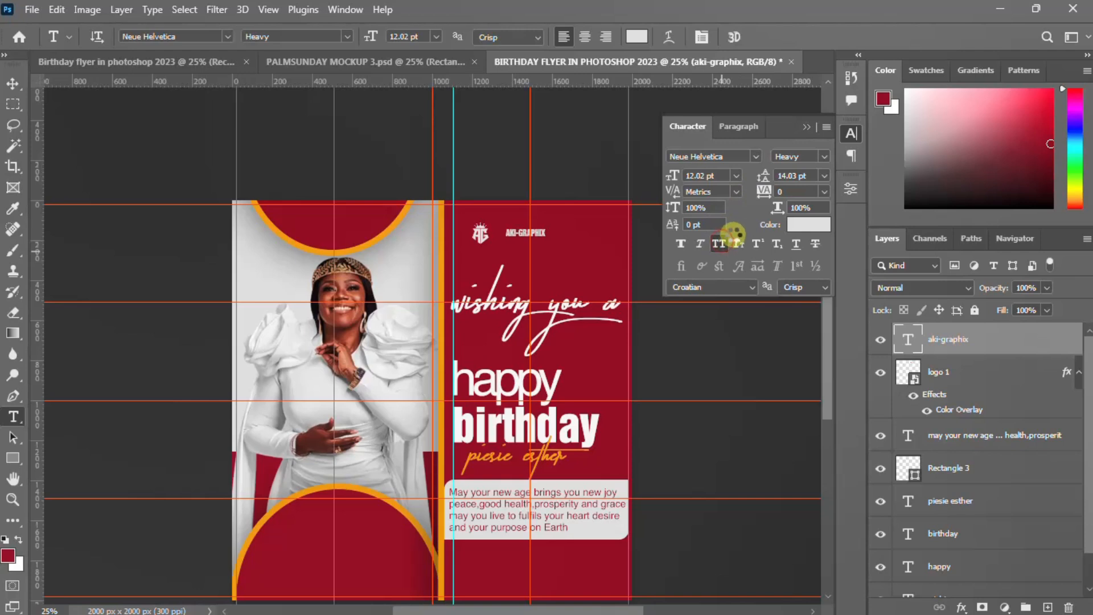
left_click(850, 132)
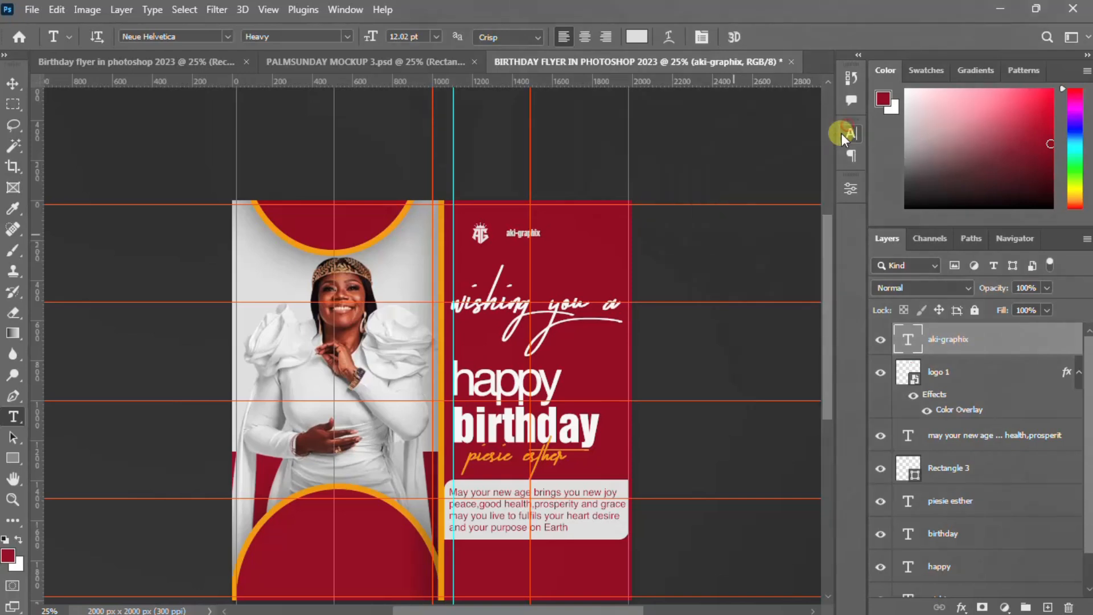
Enlarge the brand text to about 192% and align it on the centre guide
key("ctrl+t")
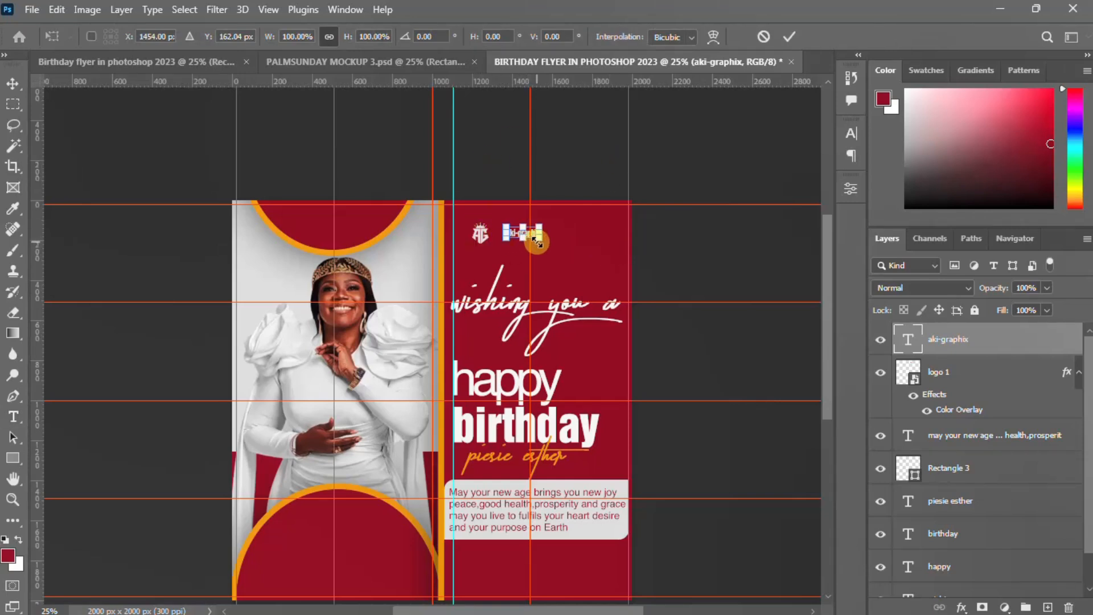
mouse_move(542, 240)
left_mouse_down()
mouse_move(552, 249)
mouse_move(522, 237)
left_mouse_up()
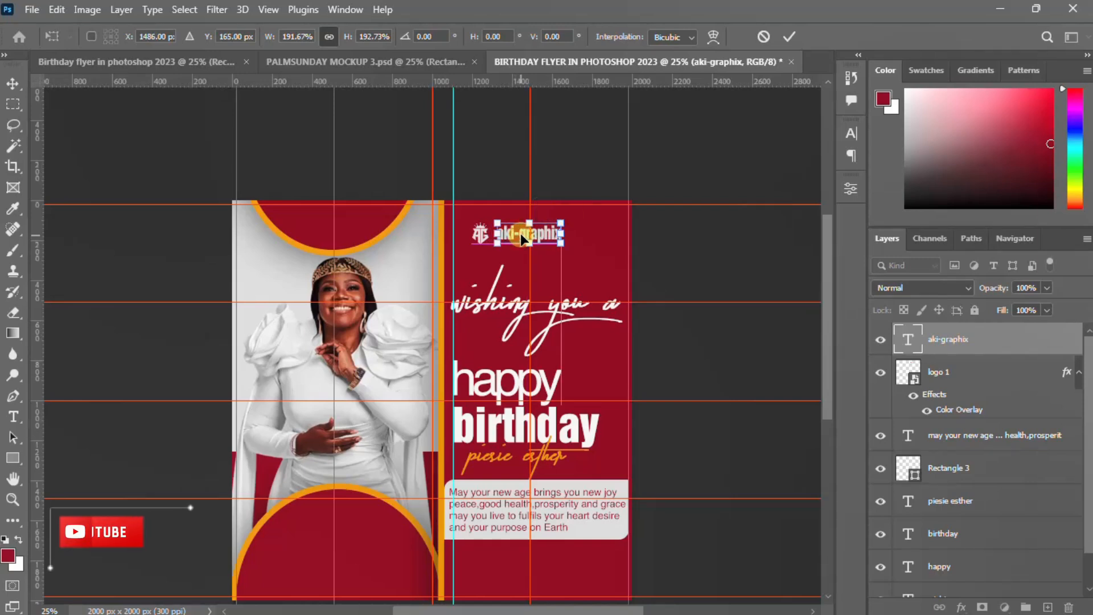
key("Return")
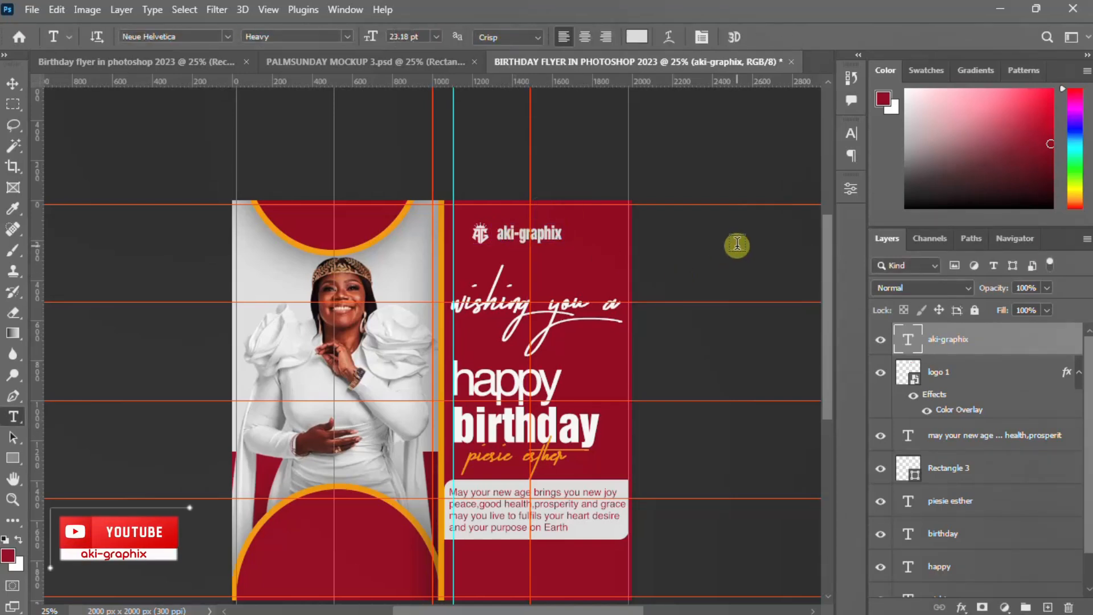
key("v")
left_click_drag(560, 241, 531, 249)
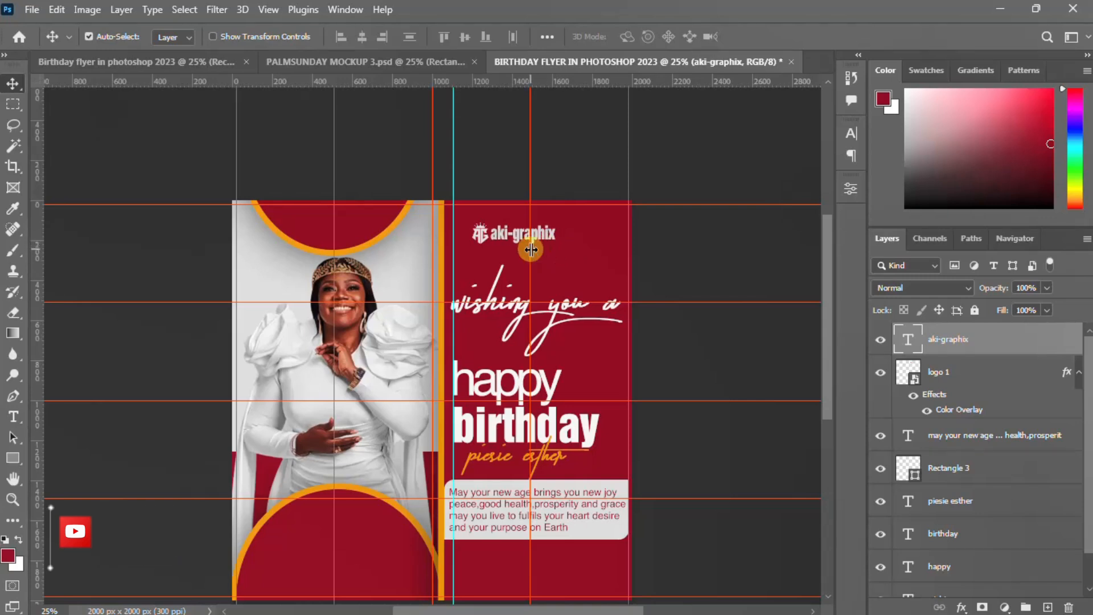
Nudge the brand text 1 px left, then scale the message text and white box to 88%
key("Left")
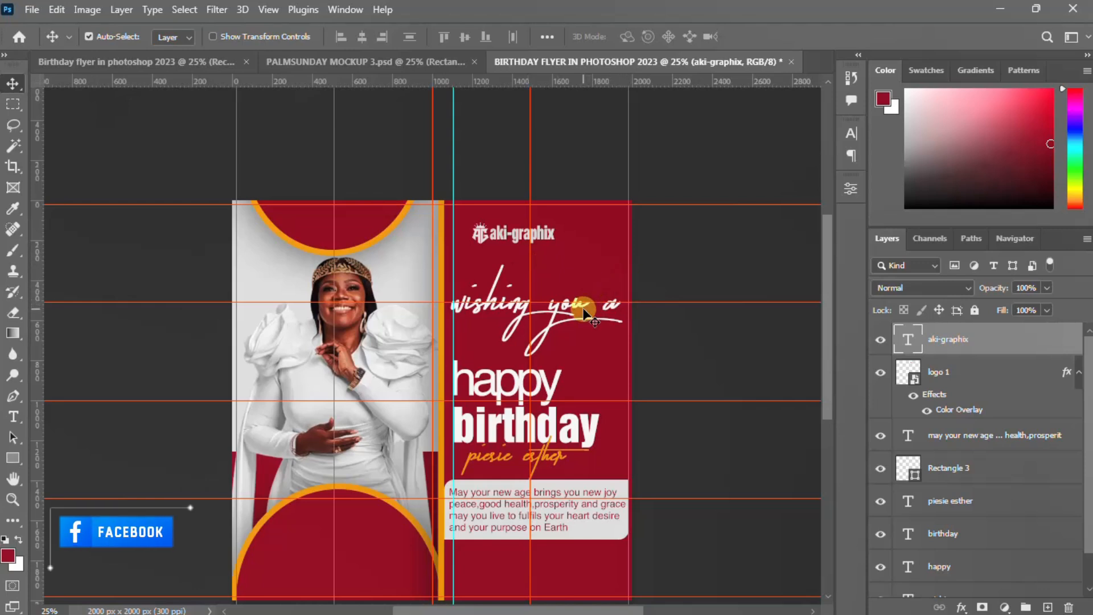
scroll(603, 328, "down", 2)
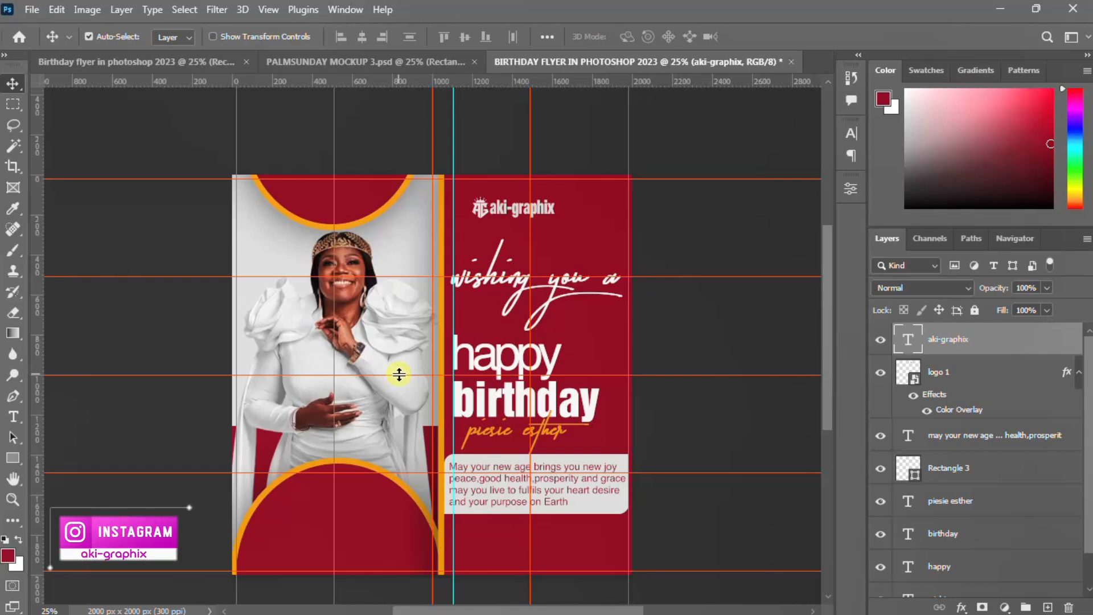
scroll(934, 529, "down", 1)
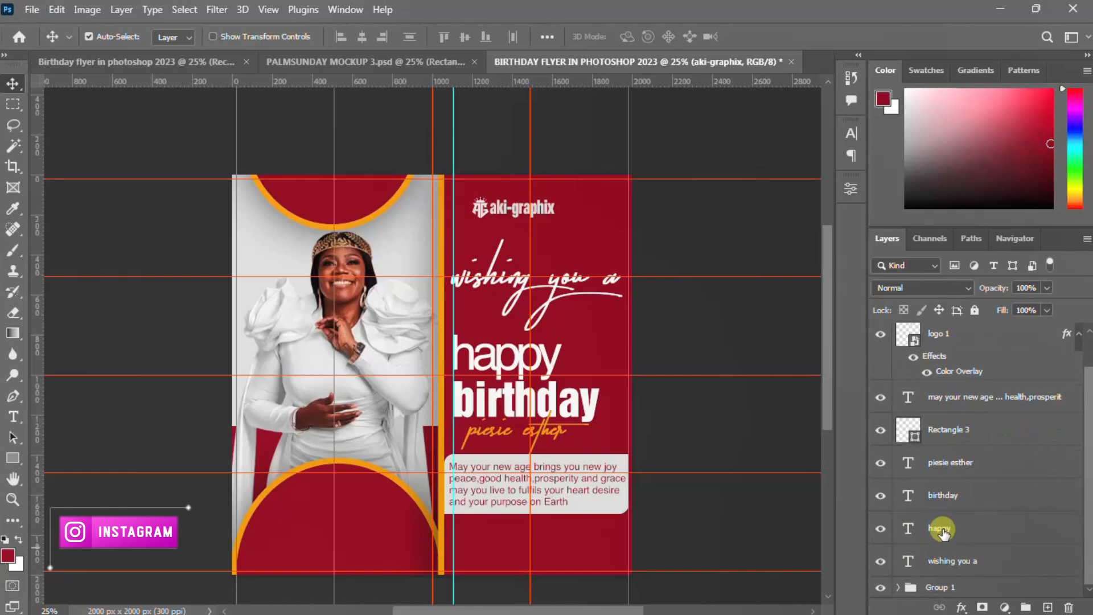
left_click(596, 503)
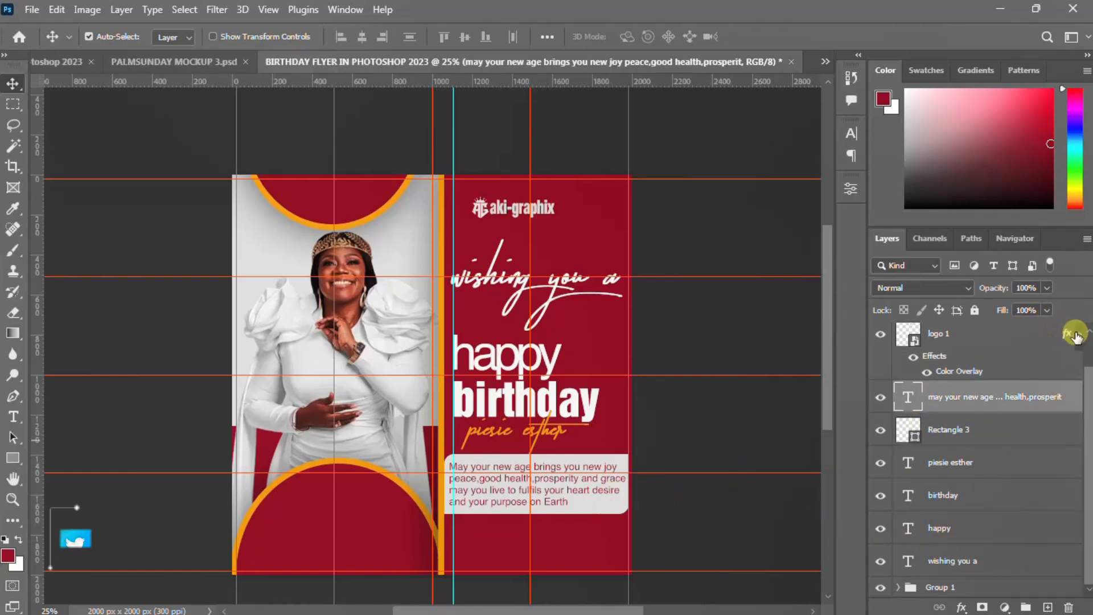
left_click(949, 434)
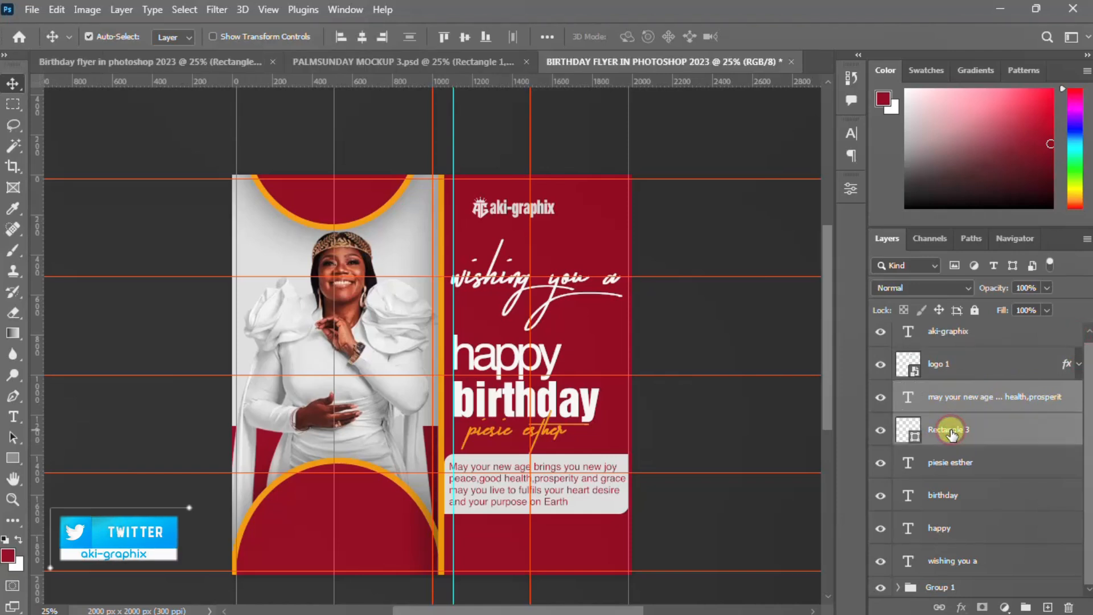
key("ctrl+t")
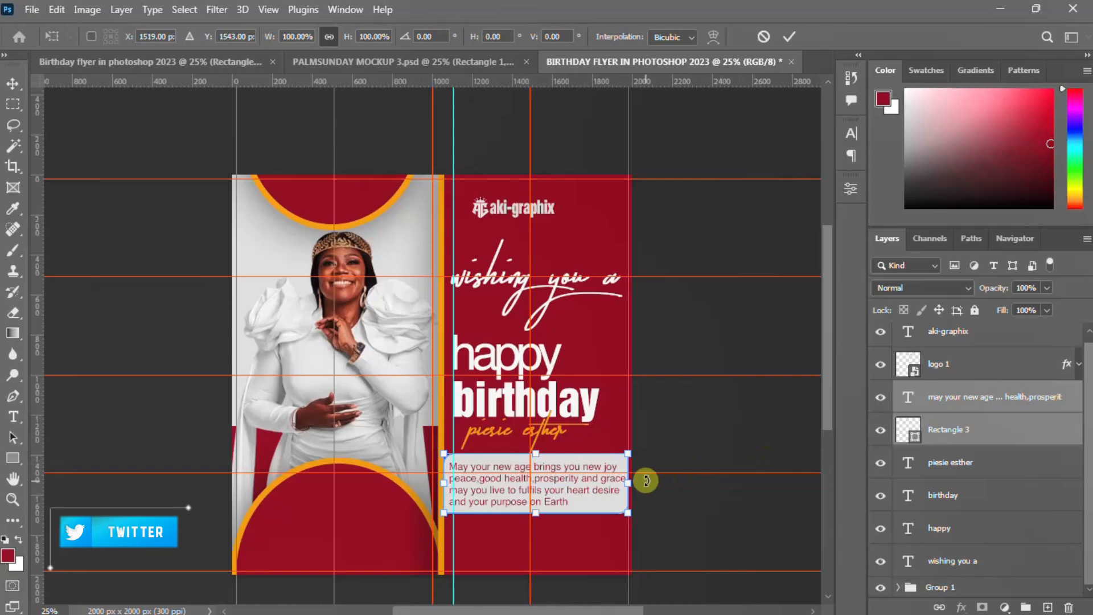
left_click_drag(629, 454, 618, 454)
key("Return")
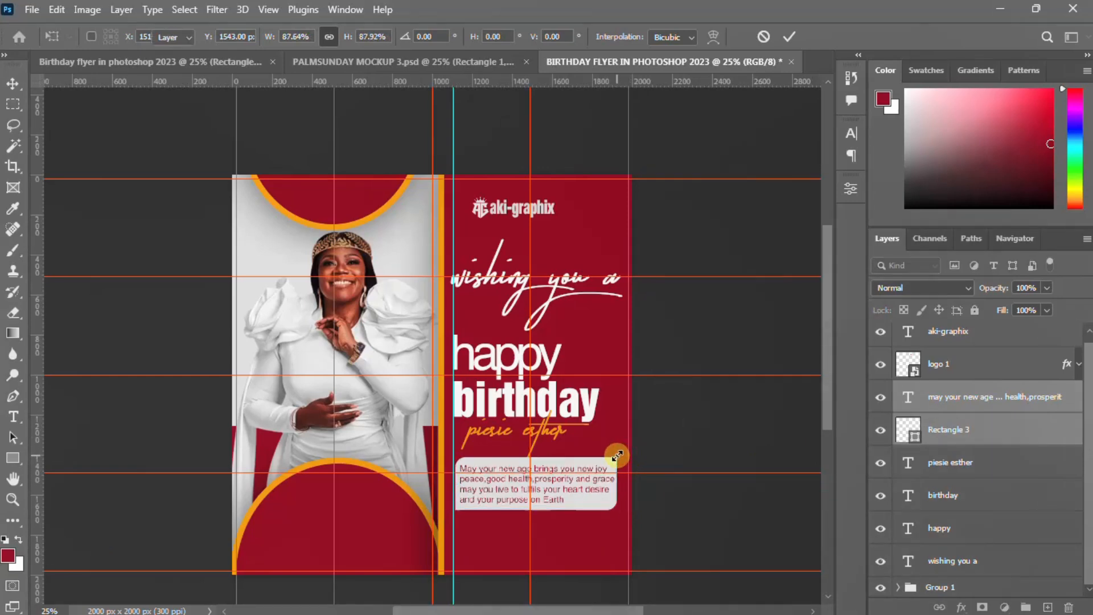
key("ctrl")
left_click(622, 493, "ctrl")
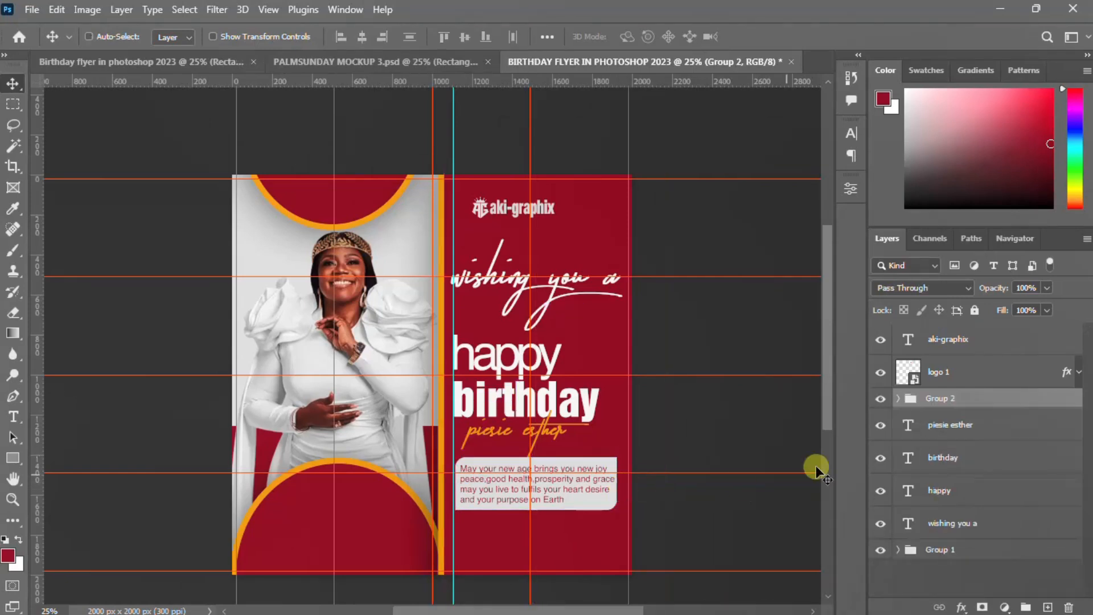
key("Up")
key("Up")
key("Up")
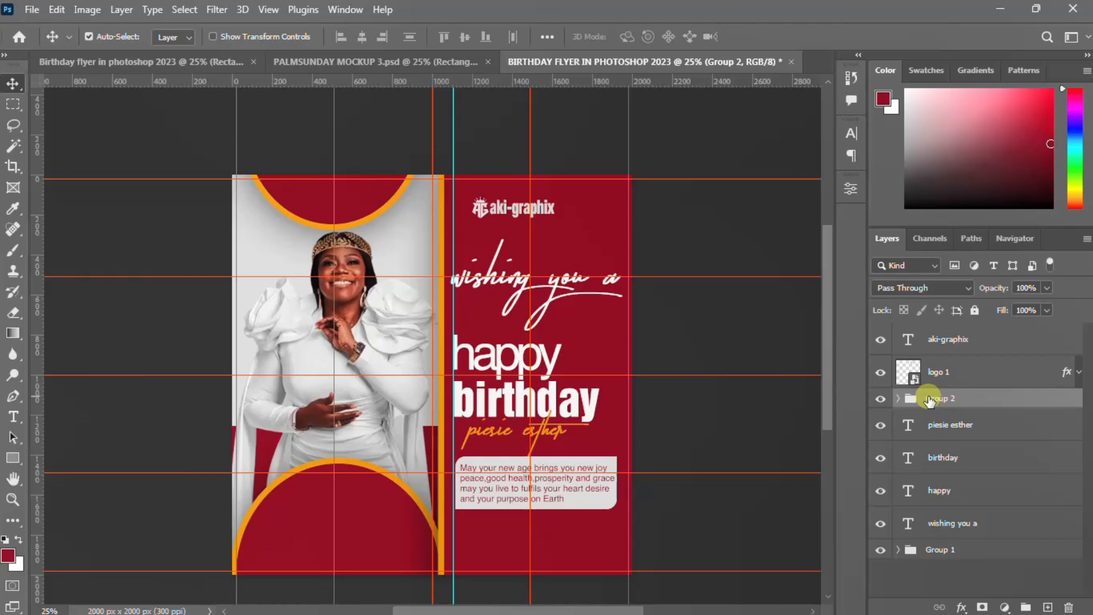
left_click(937, 431)
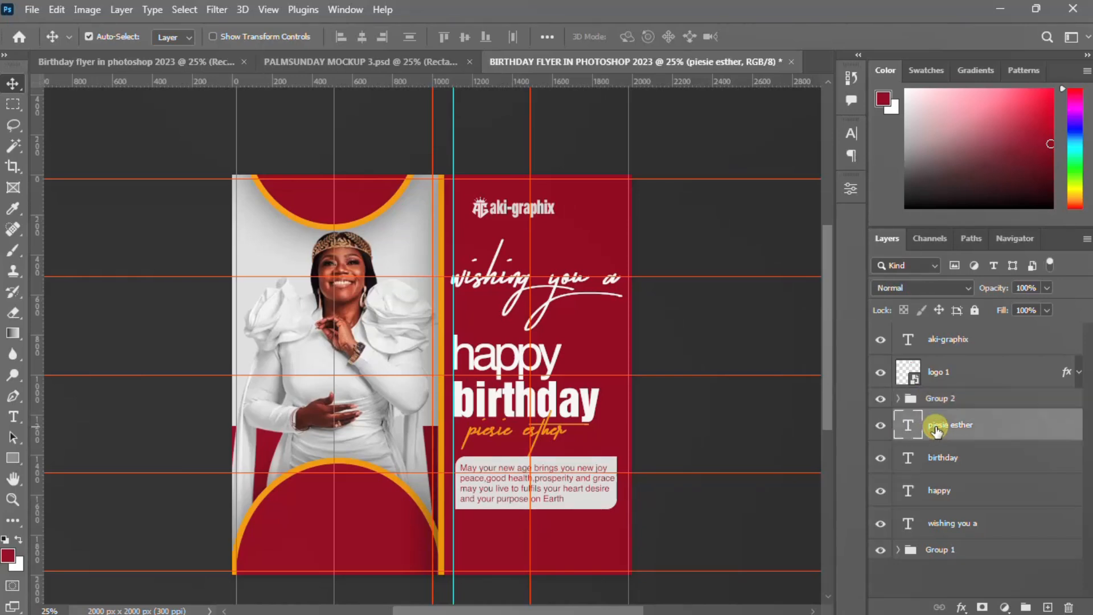
left_click(943, 534, "shift")
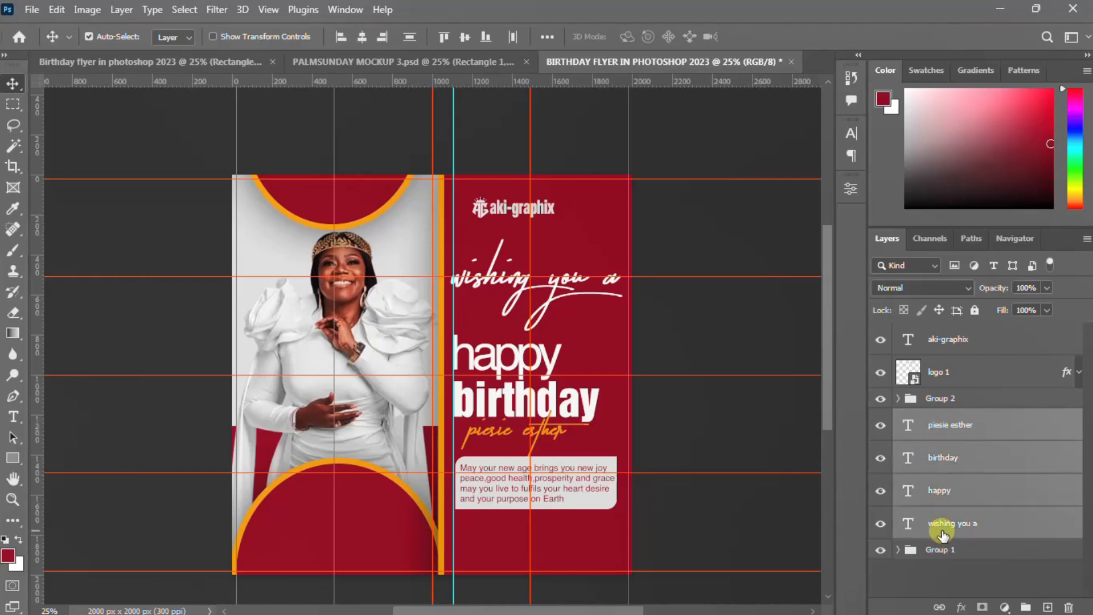
key("ctrl+t")
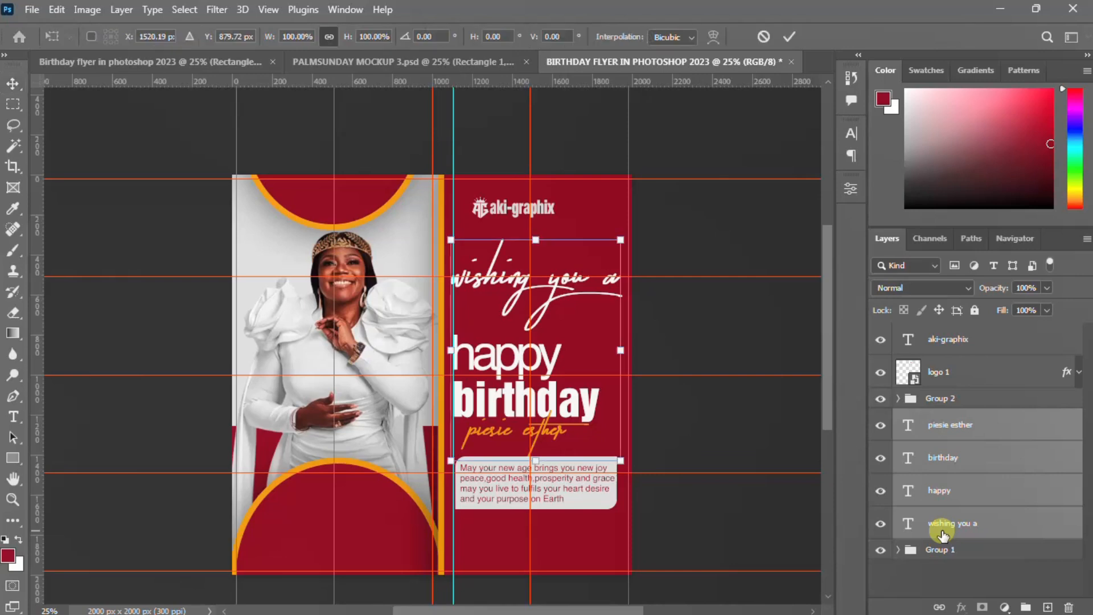
key("Escape")
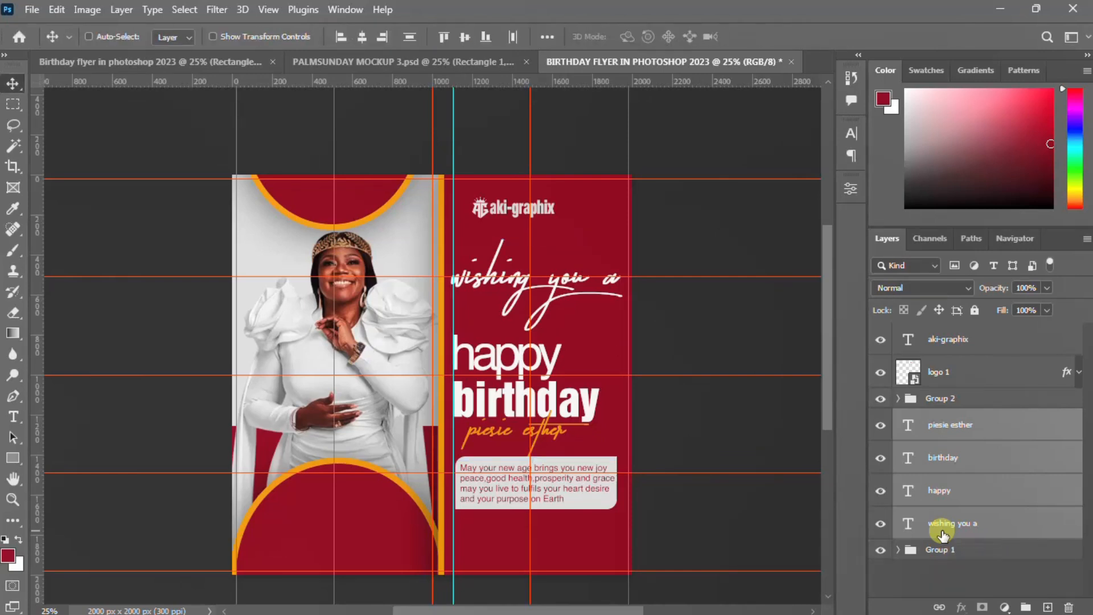
key("ctrl+g")
left_click_drag(940, 418, 946, 363)
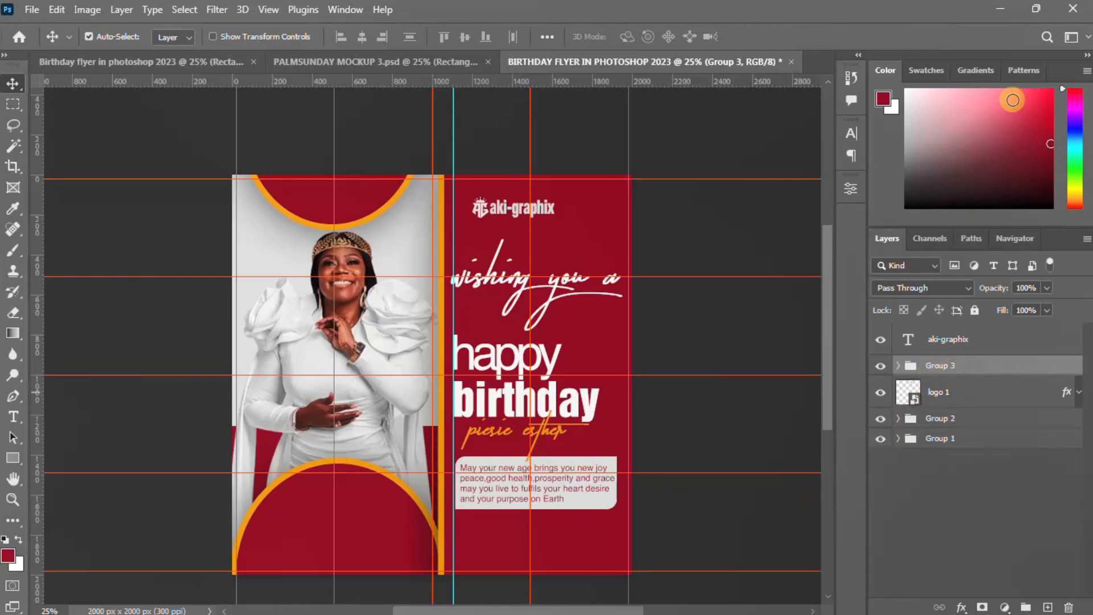
left_click(997, 10)
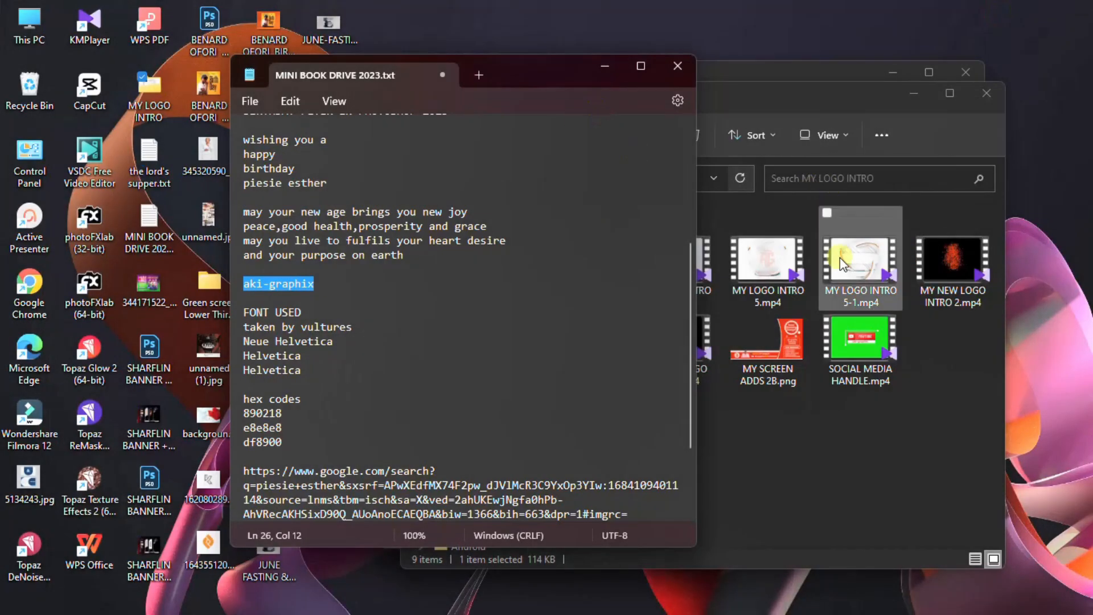
Bring the Downloads folder window forward and scroll to last week's files
left_click(756, 434)
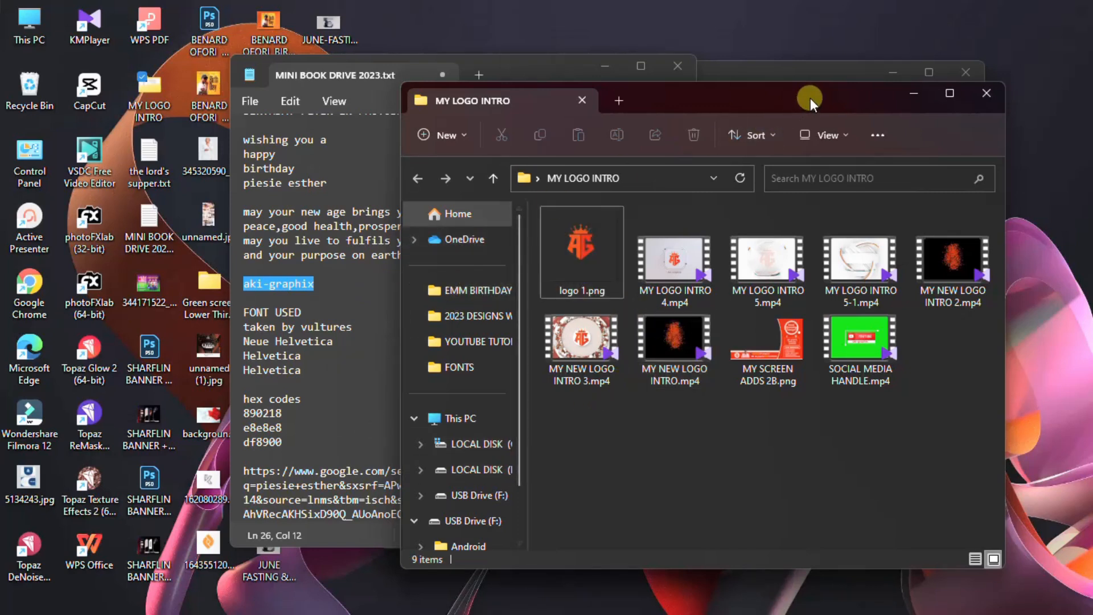
left_click(813, 73)
scroll(644, 373, "down", 5)
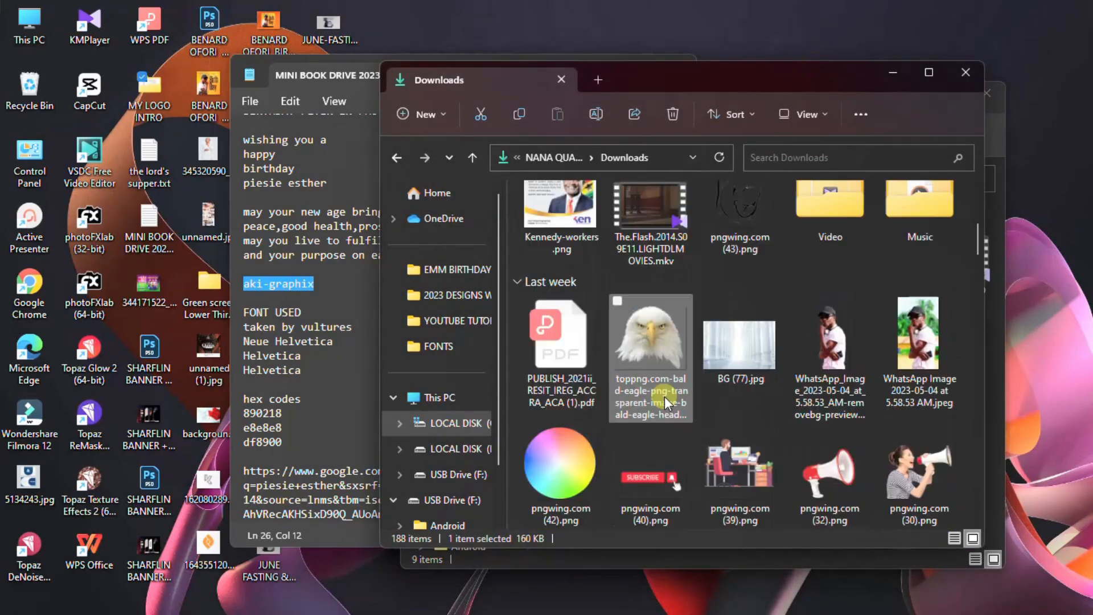
Place pngwing.com (40).png at about 10% size just below the message box
left_click_drag(642, 482, 521, 546)
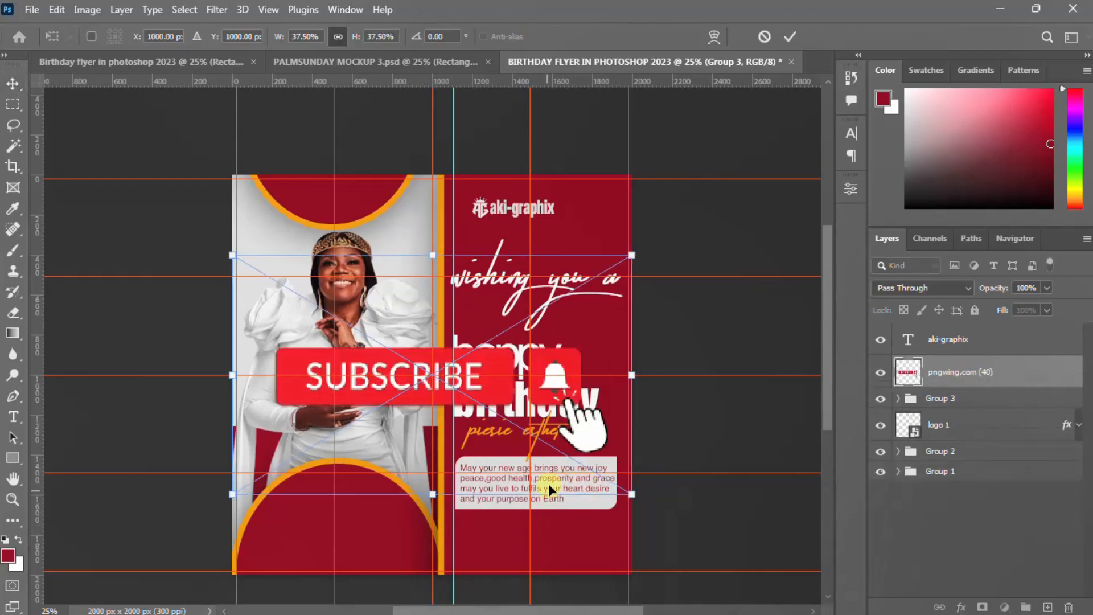
left_click_drag(632, 254, 504, 351)
left_click_drag(410, 395, 493, 539)
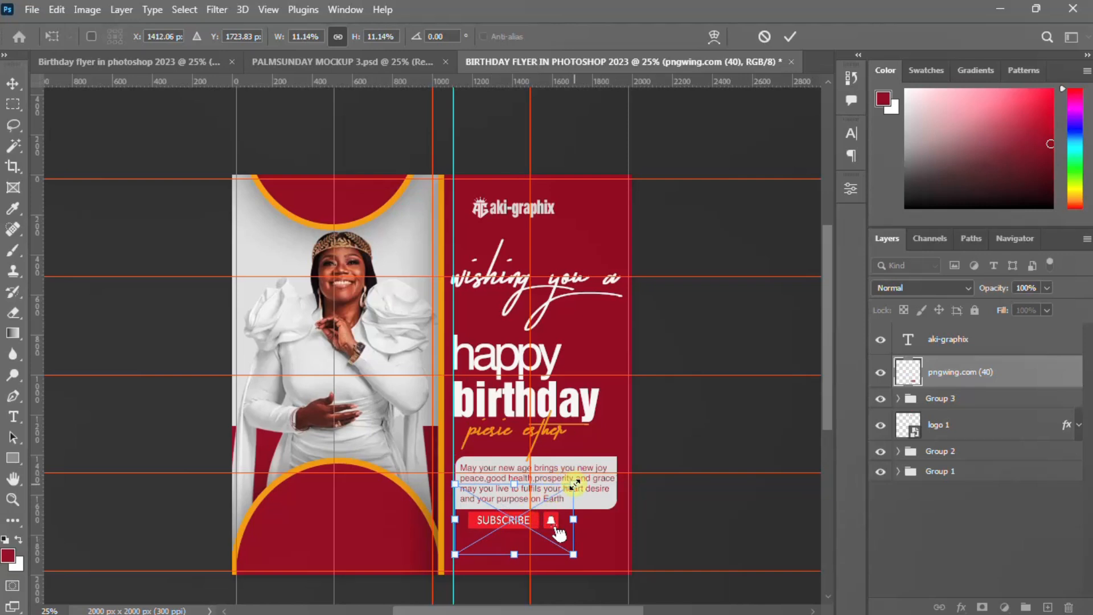
left_click_drag(573, 484, 567, 488)
key("Down")
key("Down")
key("Down")
key("Down")
key("Down")
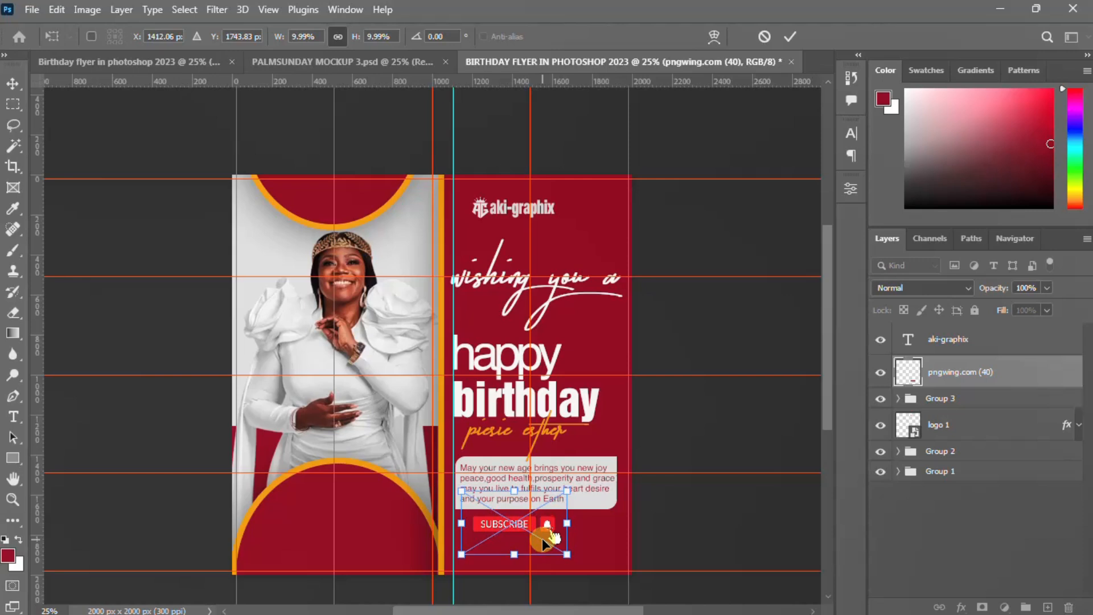
key("Return")
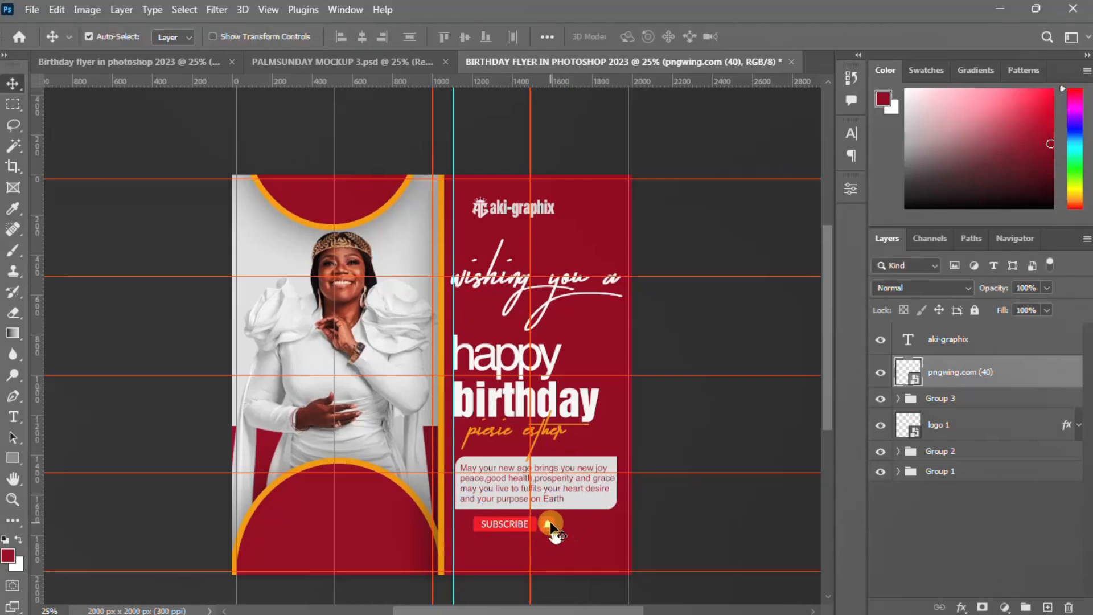
left_click(11, 464)
Draw a white 426 × 90 px rectangle over the SUBSCRIBE button and layer it behind the image
right_click(12, 463)
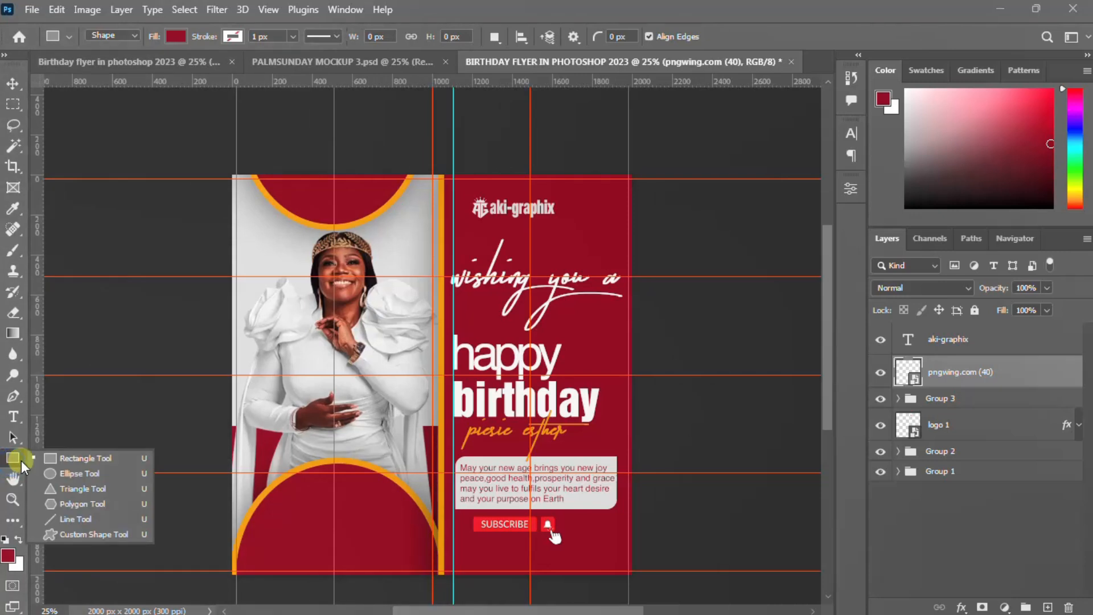
left_click(63, 458)
left_click_drag(472, 517, 556, 532)
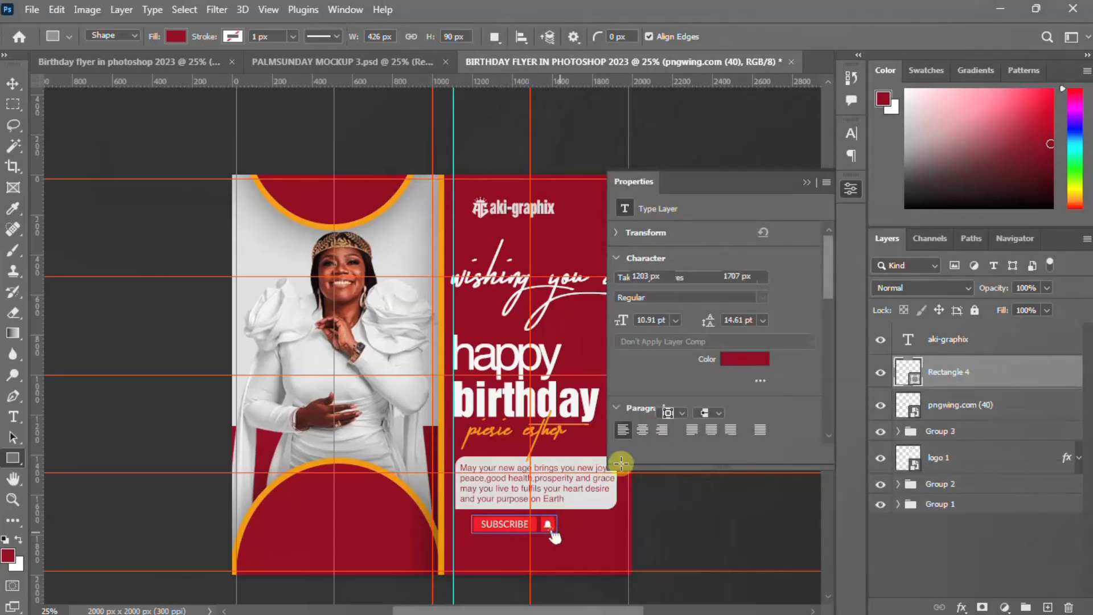
left_click(663, 350)
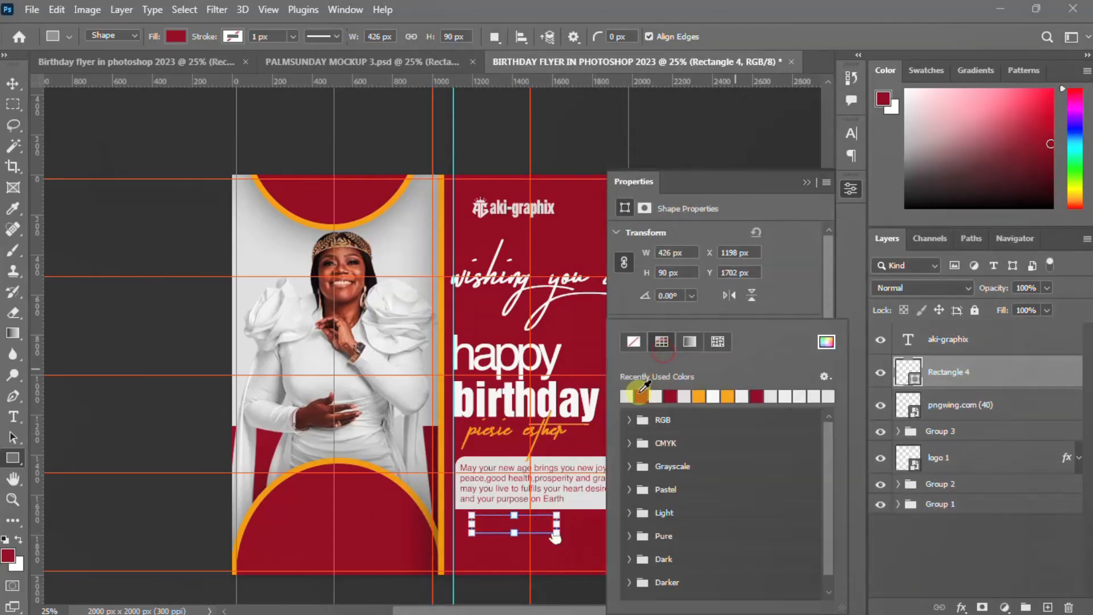
left_click(627, 394)
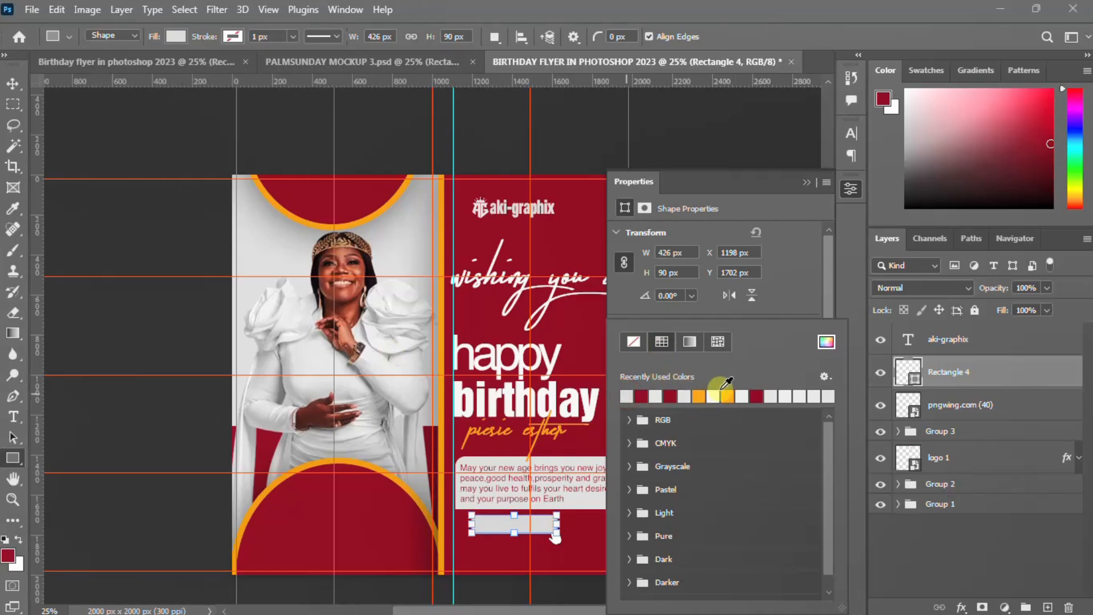
left_click(715, 396)
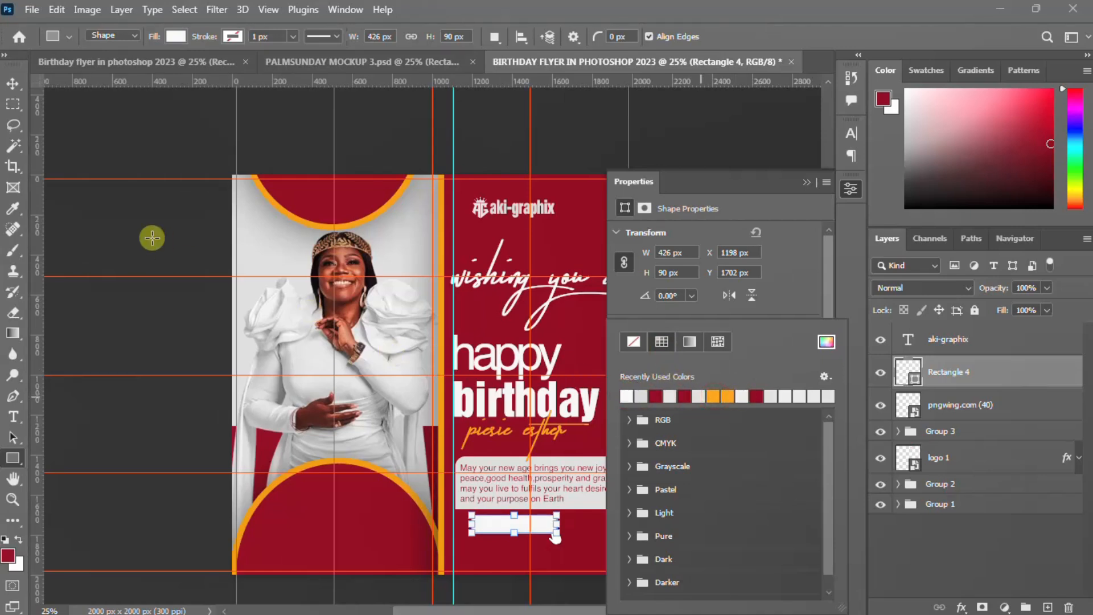
left_click(12, 83)
left_click(13, 83)
left_click_drag(969, 373, 958, 415)
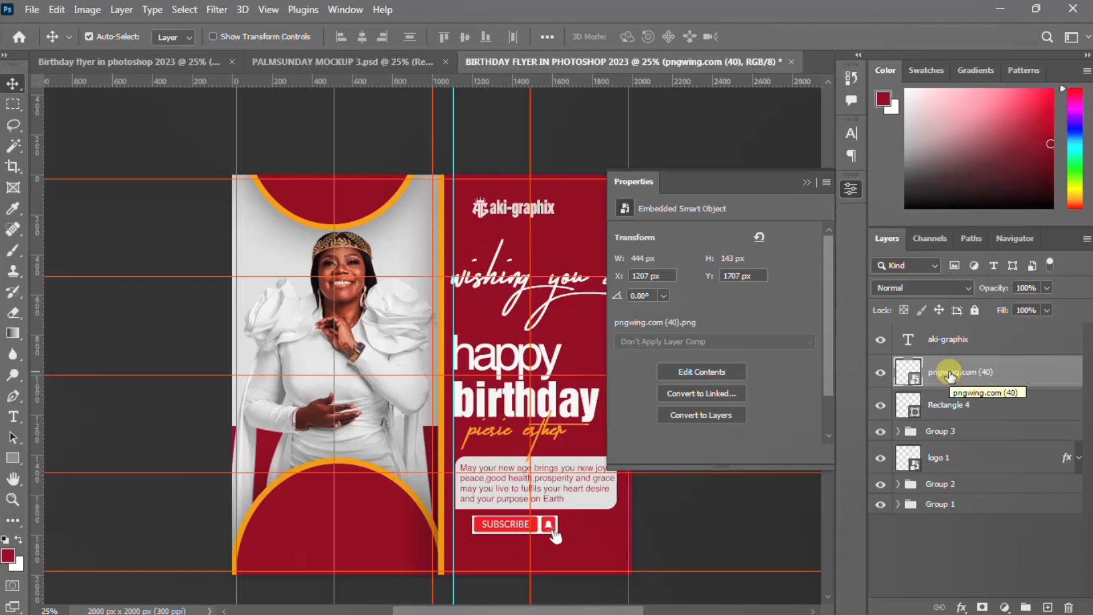
Nudge the SUBSCRIBE graphic down slightly, then briefly hide and reshow Group 1 to check it
key("Down")
key("Down")
key("Down")
key("Down")
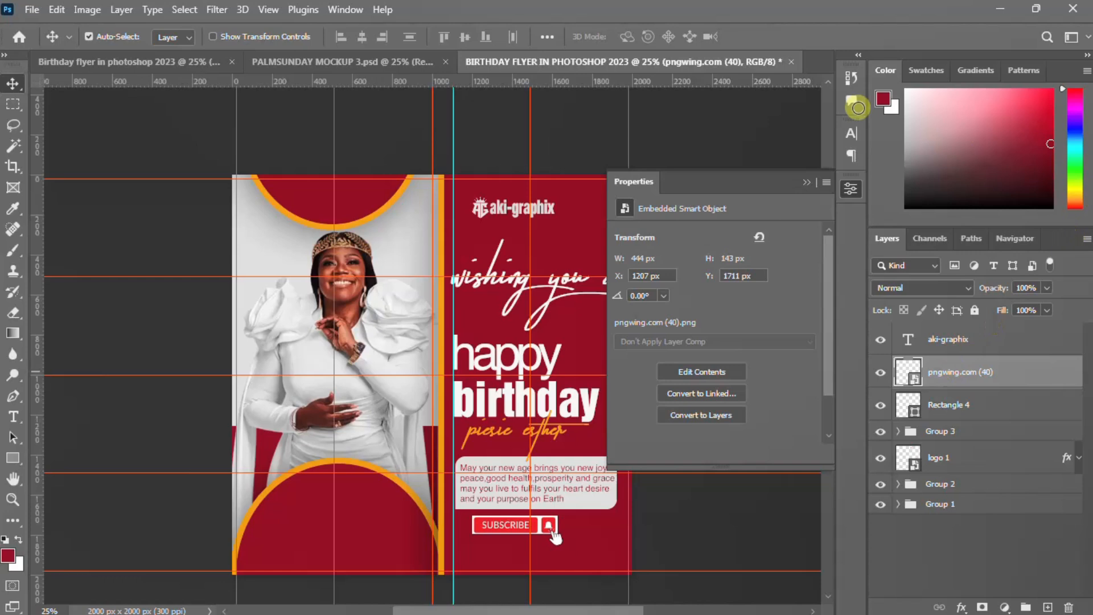
left_click(850, 188)
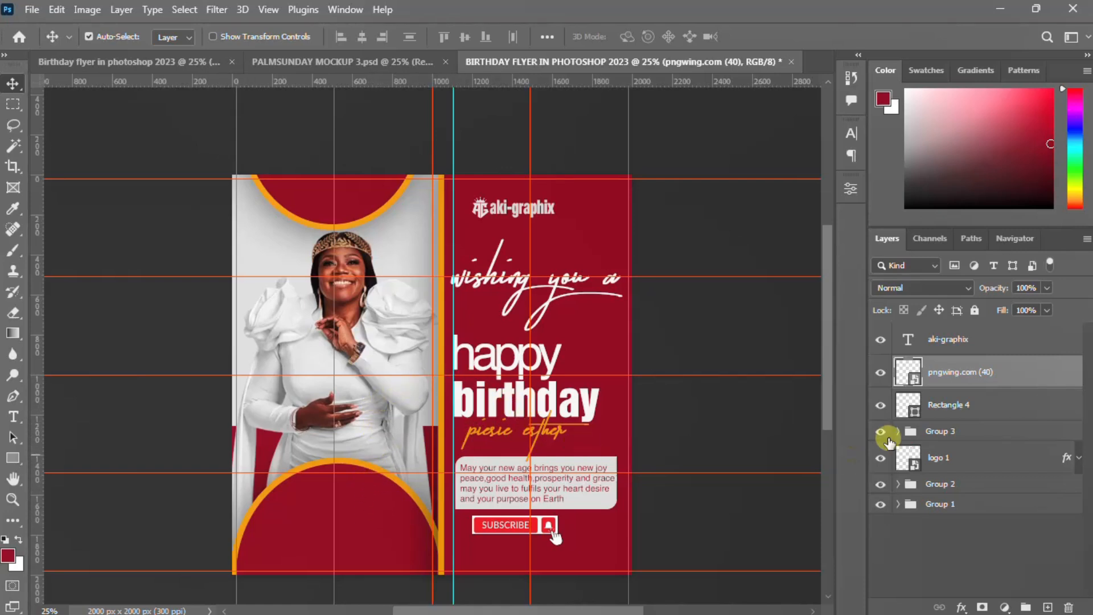
left_click(879, 504)
left_click(879, 504)
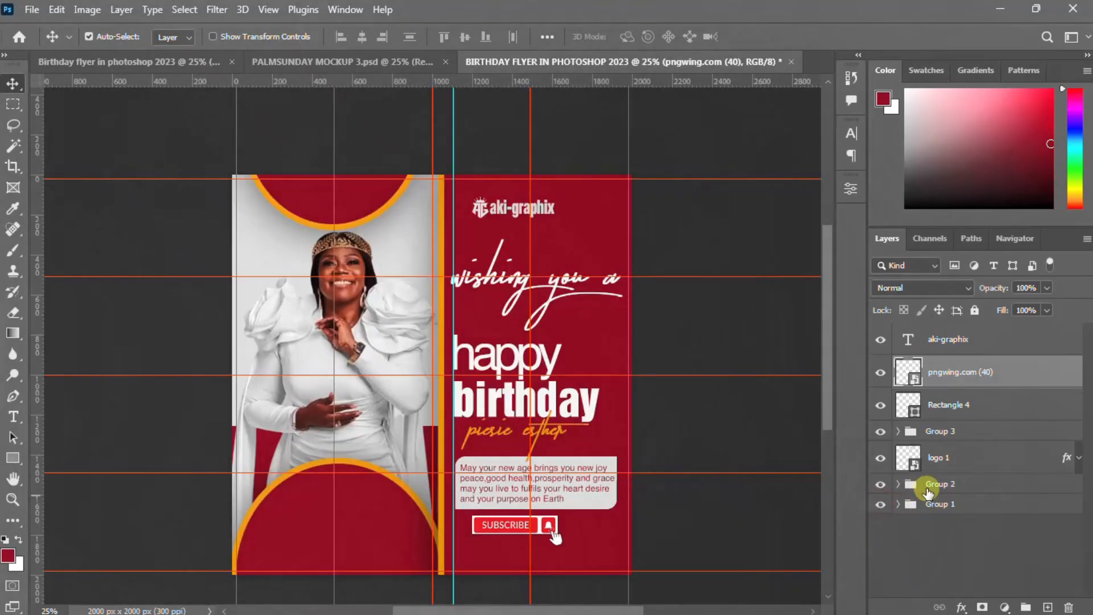
Move the layers from aki-graphix through Group 2 12 px right together, then hide guides
left_click(923, 487)
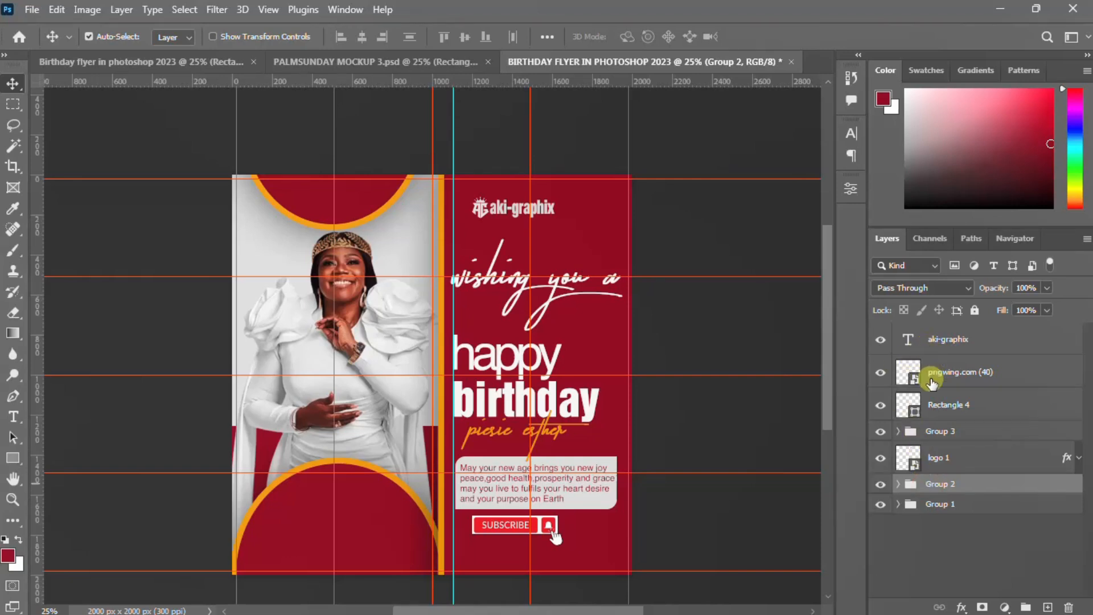
left_click(943, 346, "shift")
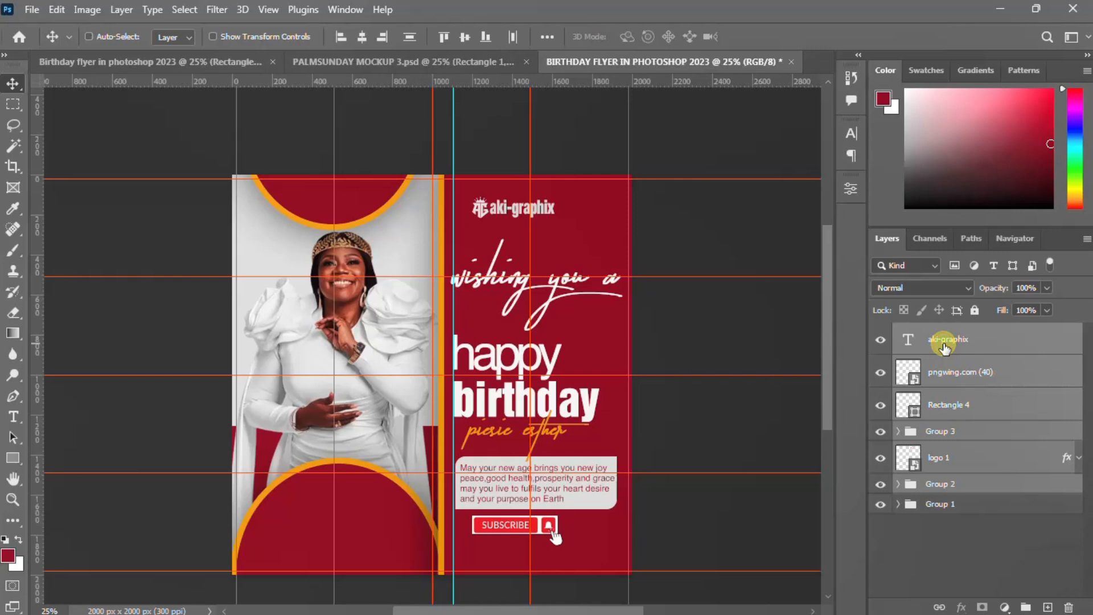
key("ctrl+t")
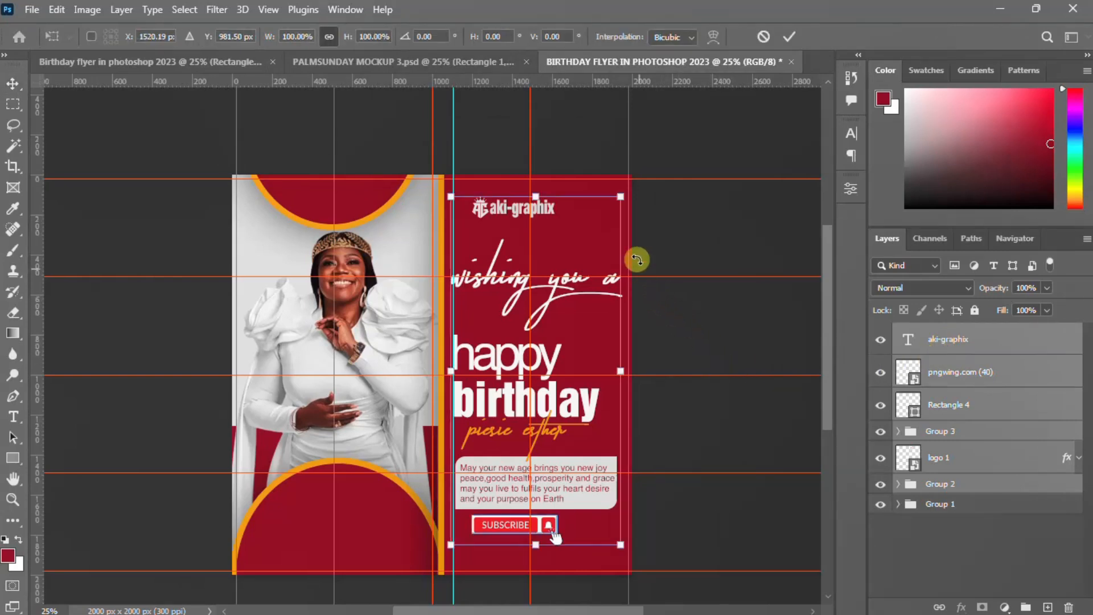
key("Right")
key("Right")
key("Right")
key("Right")
key("Right")
key("Right")
key("Right")
key("Right")
key("Right")
key("Right")
key("Right")
key("Right")
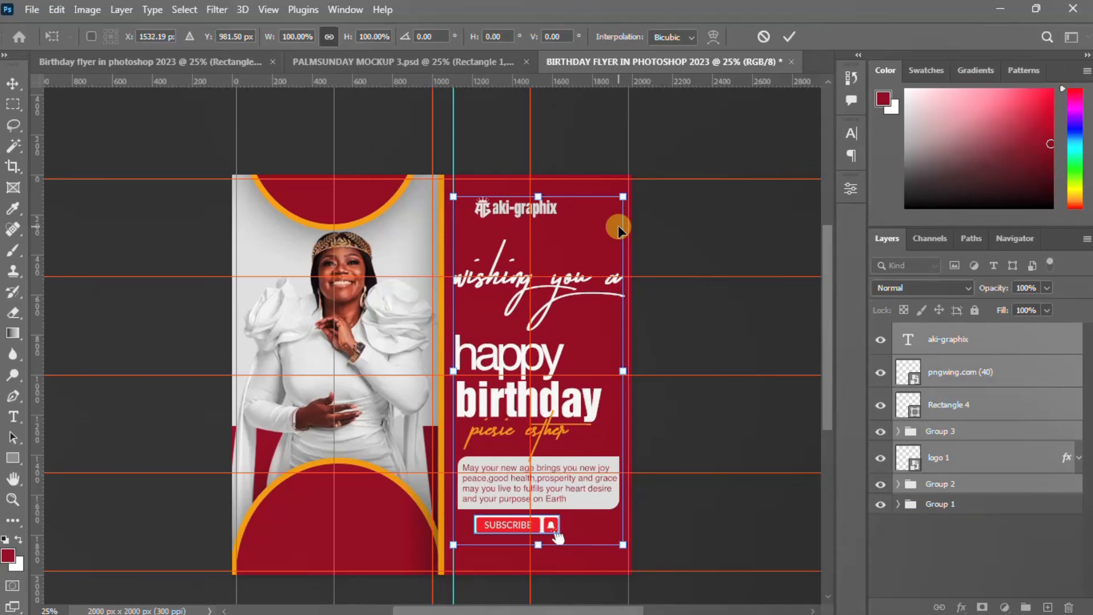
key("Return")
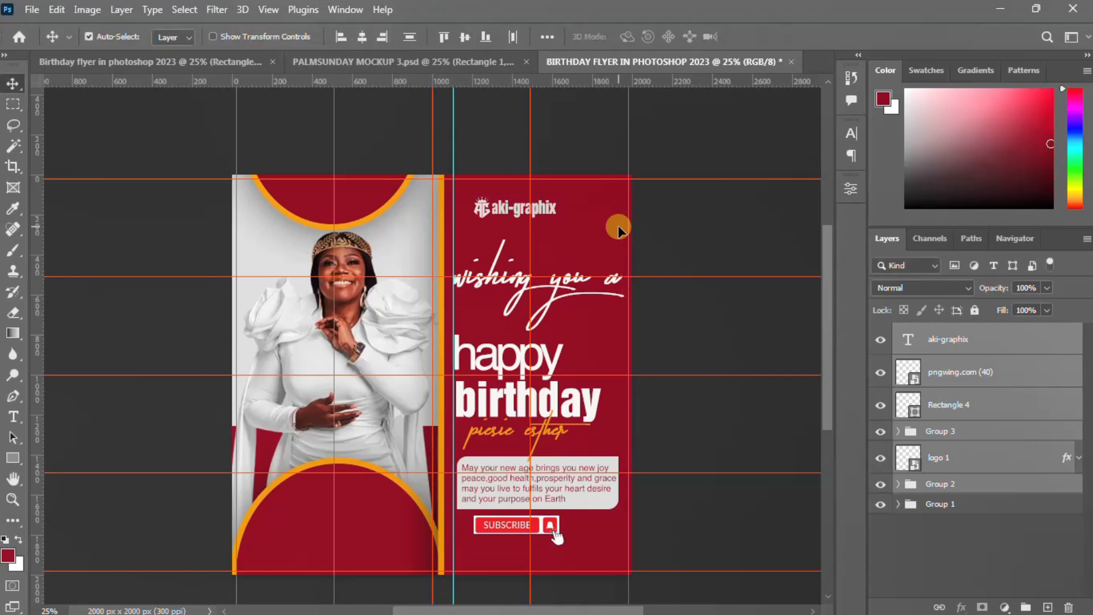
key("ctrl+semicolon")
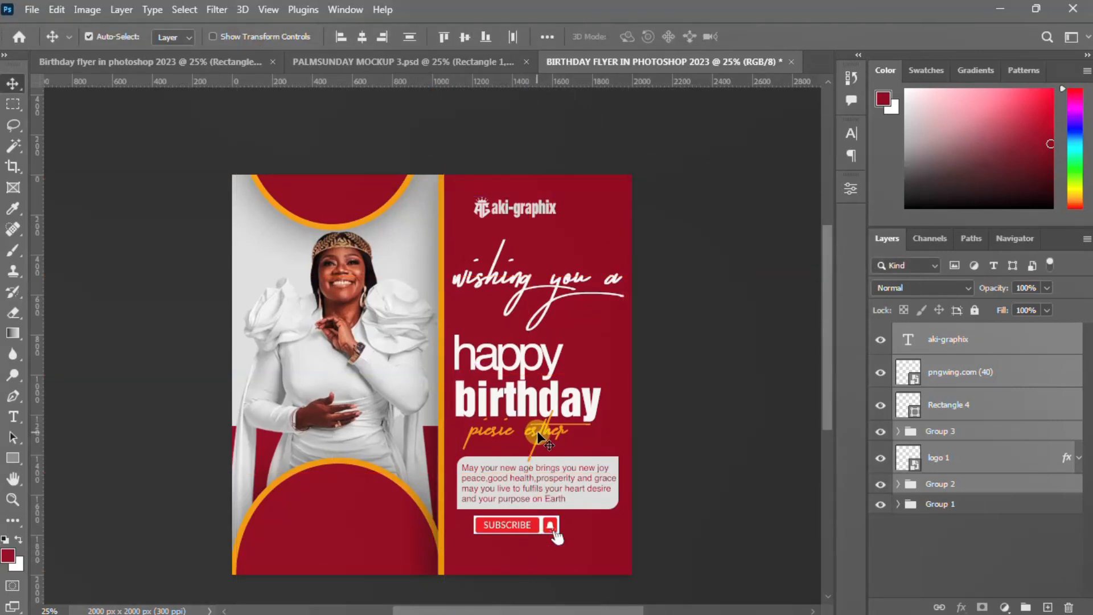
scroll(536, 431, "down", 1)
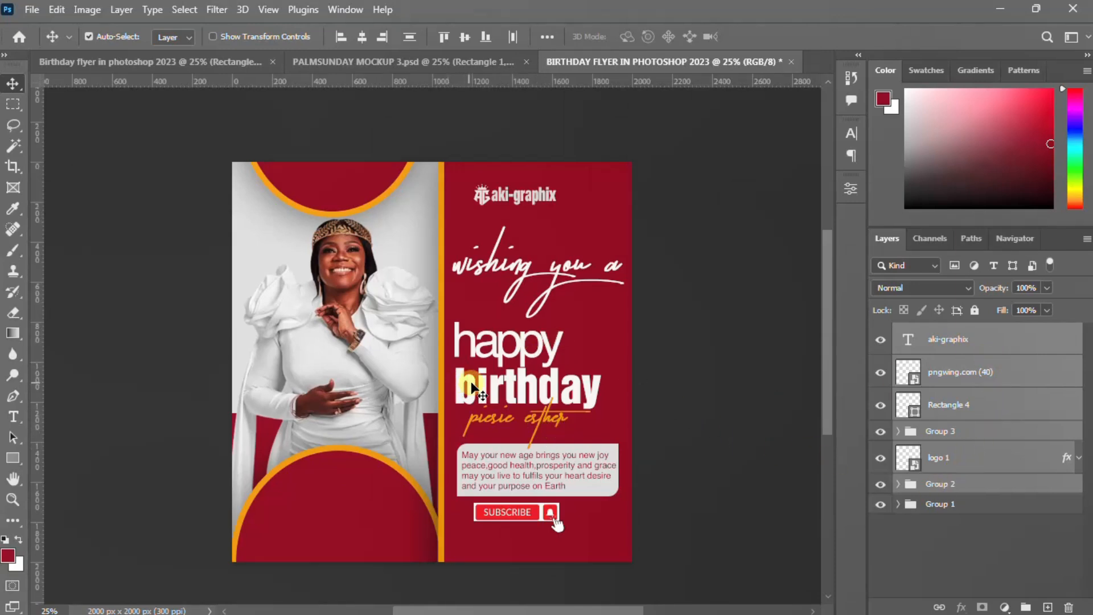
scroll(477, 389, "down", 3)
scroll(477, 389, "up", 4)
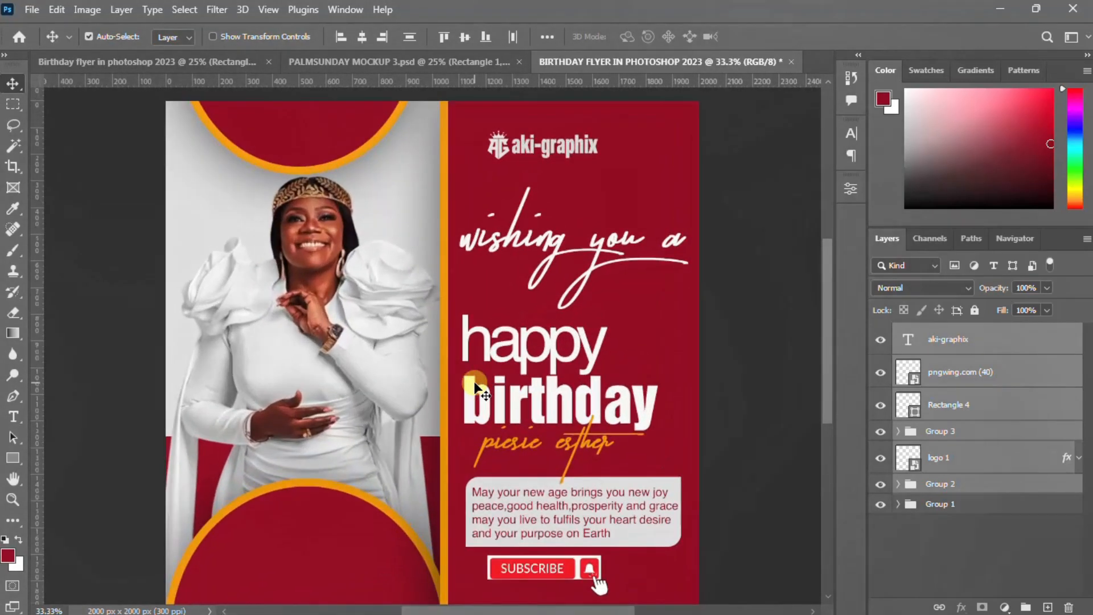
scroll(477, 389, "down", 1)
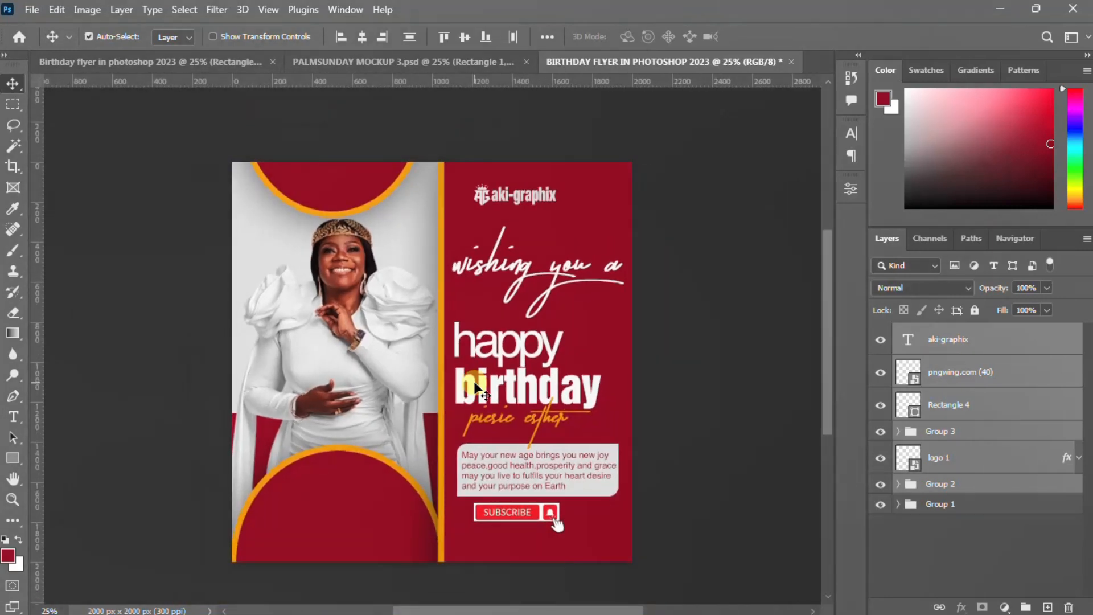
scroll(477, 389, "up", 1)
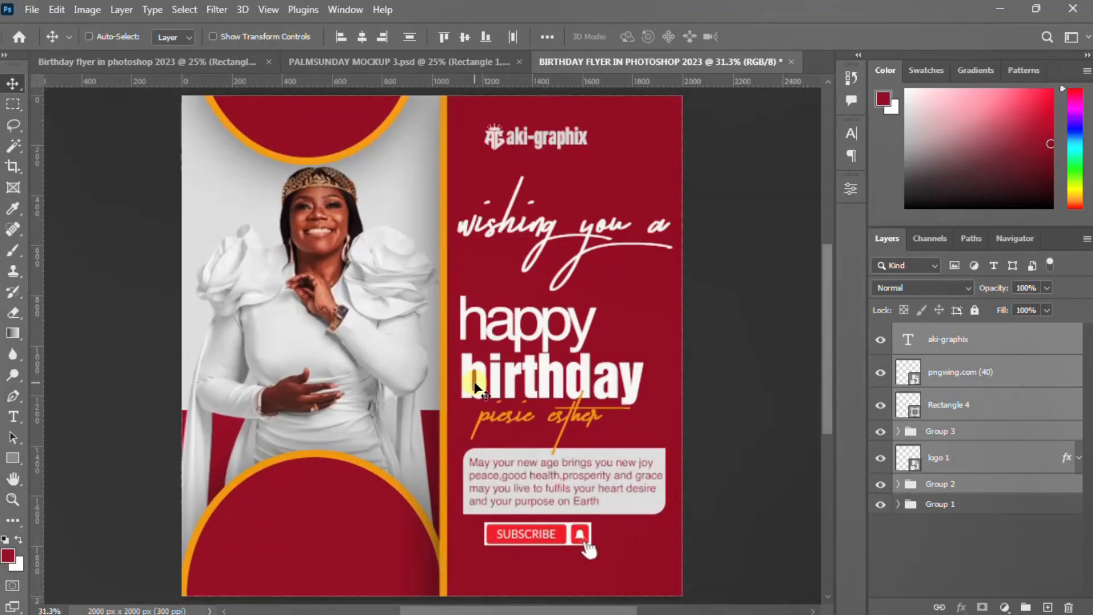
scroll(477, 389, "down", 2)
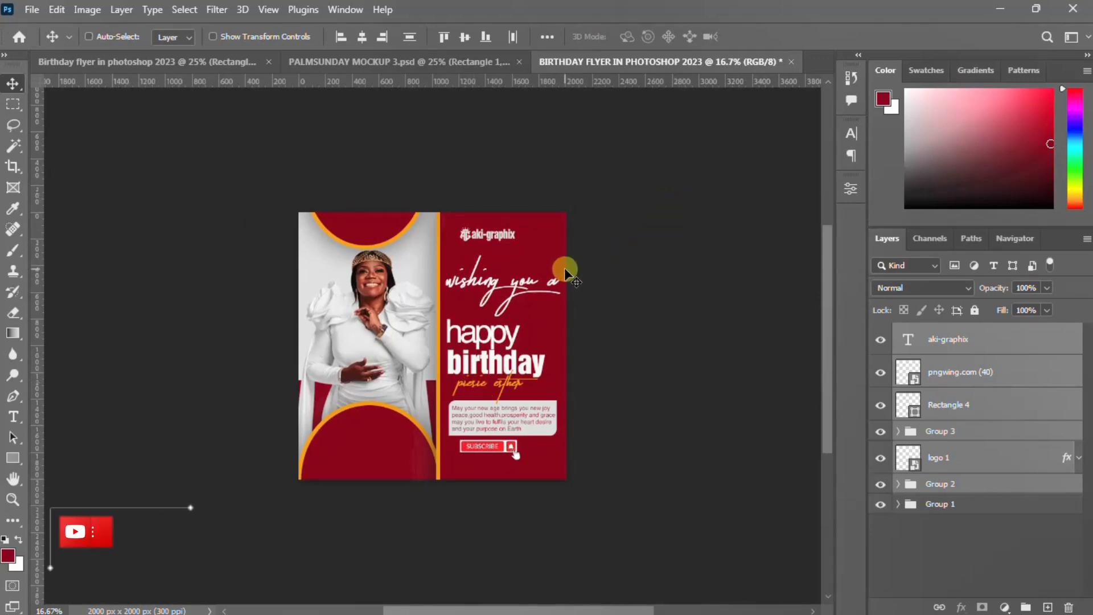
key("ctrl+s")
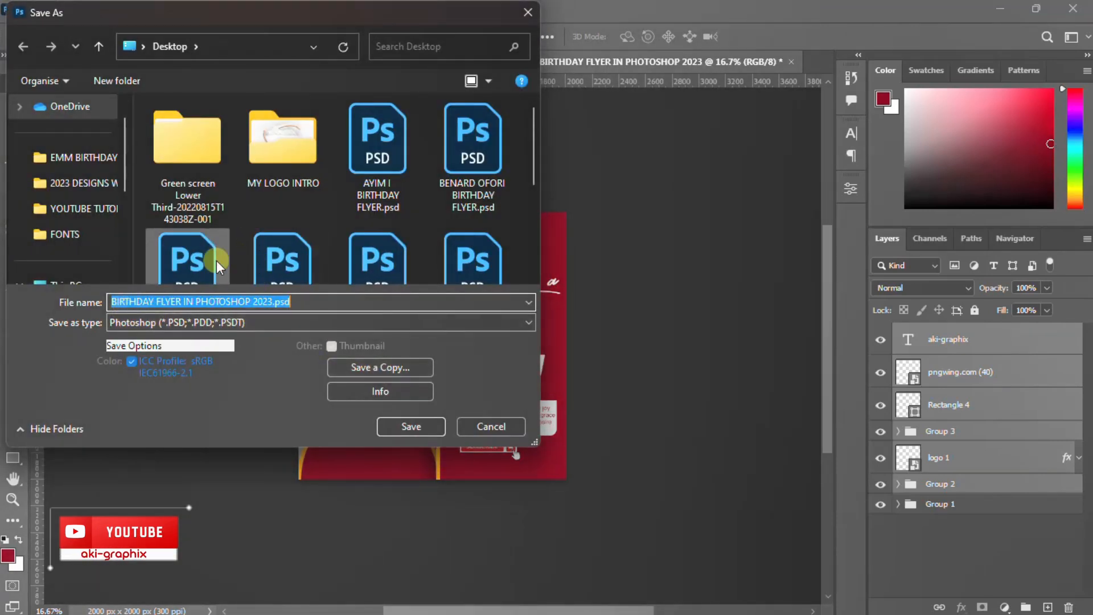
Save a copy of the flyer to the Desktop, replacing the existing file
left_click(381, 368)
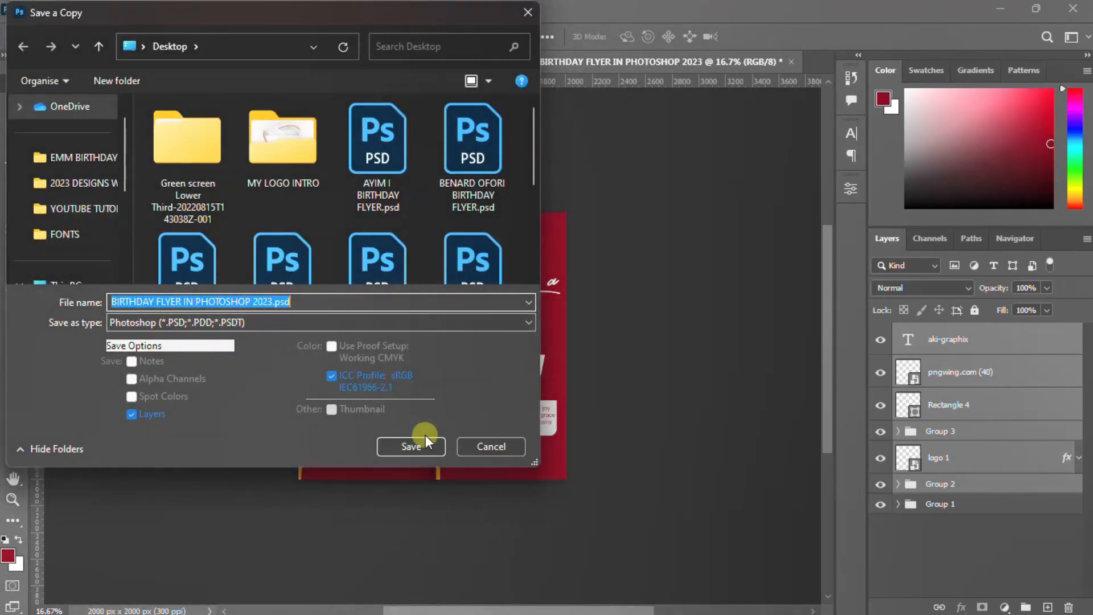
left_click(425, 438)
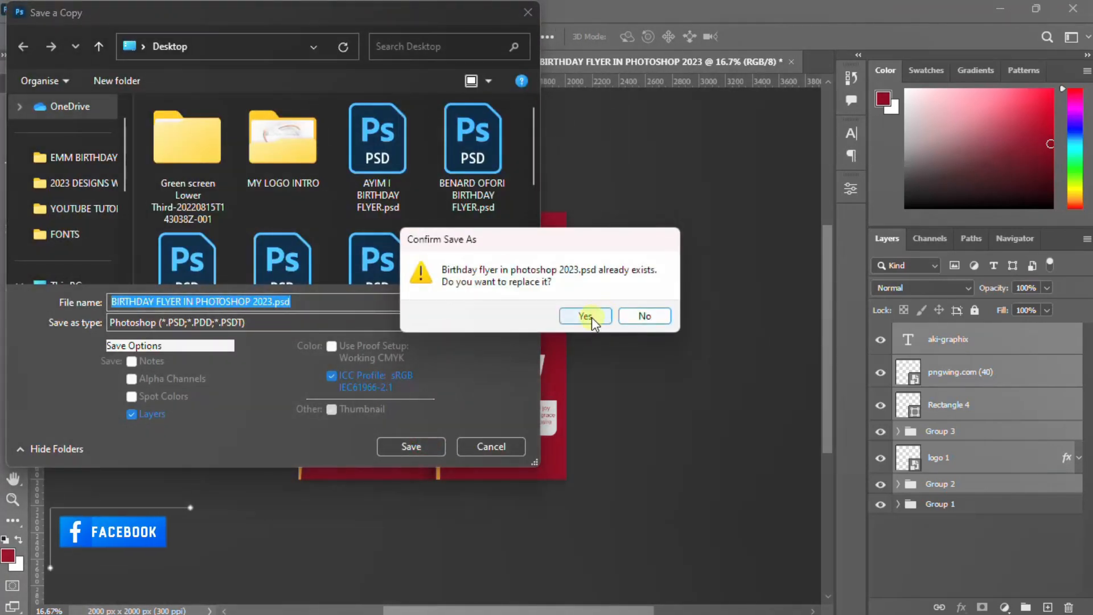
left_click(586, 315)
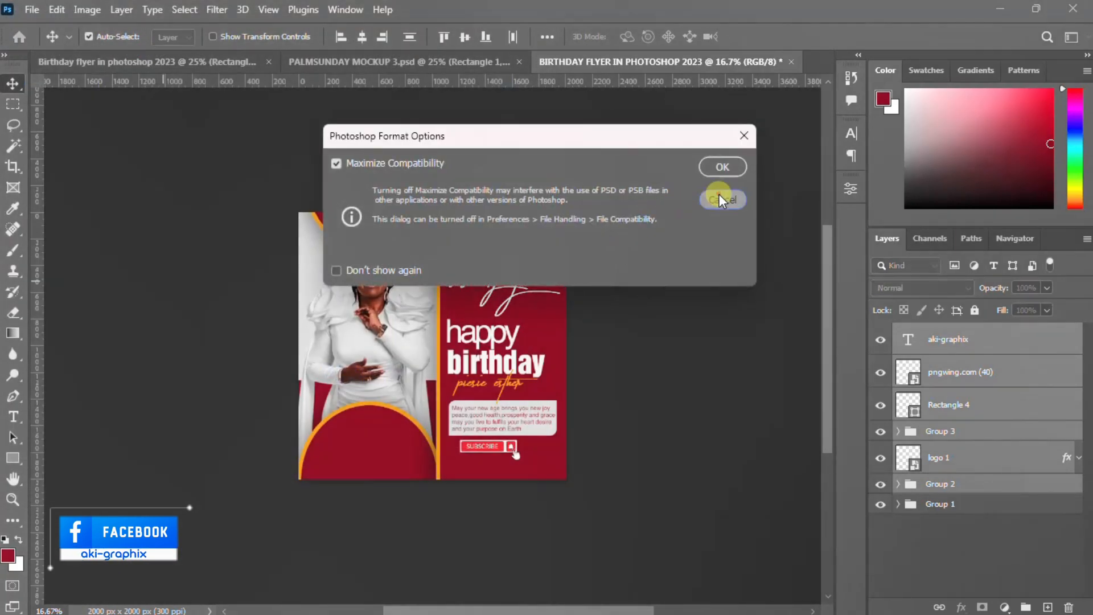
left_click(720, 198)
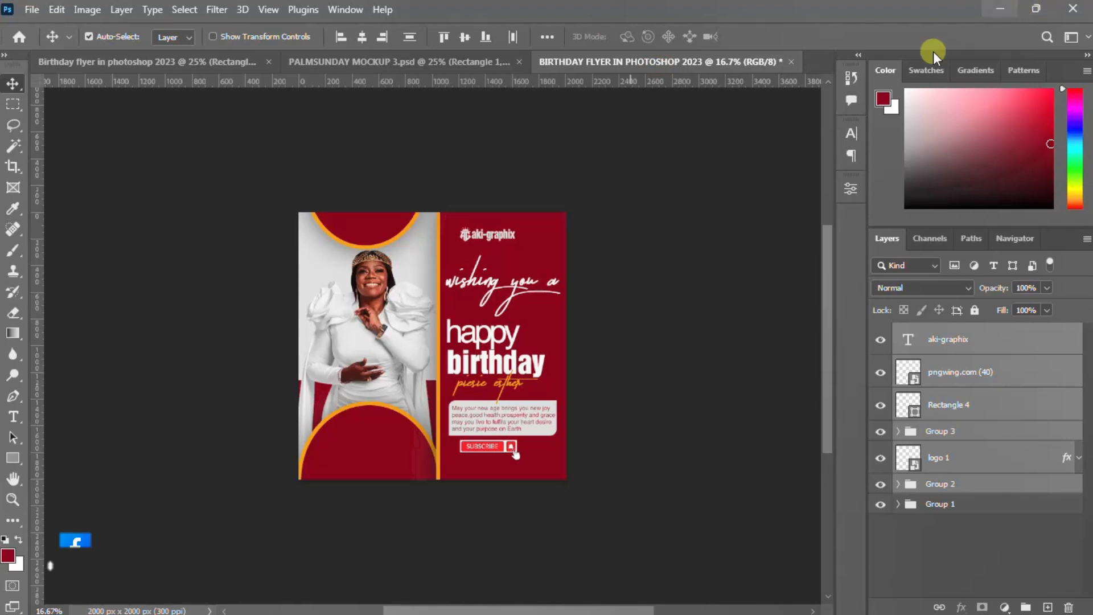
Save another PSD copy under a new name with maximum compatibility, then minimize Photoshop
key("ctrl+shift+s")
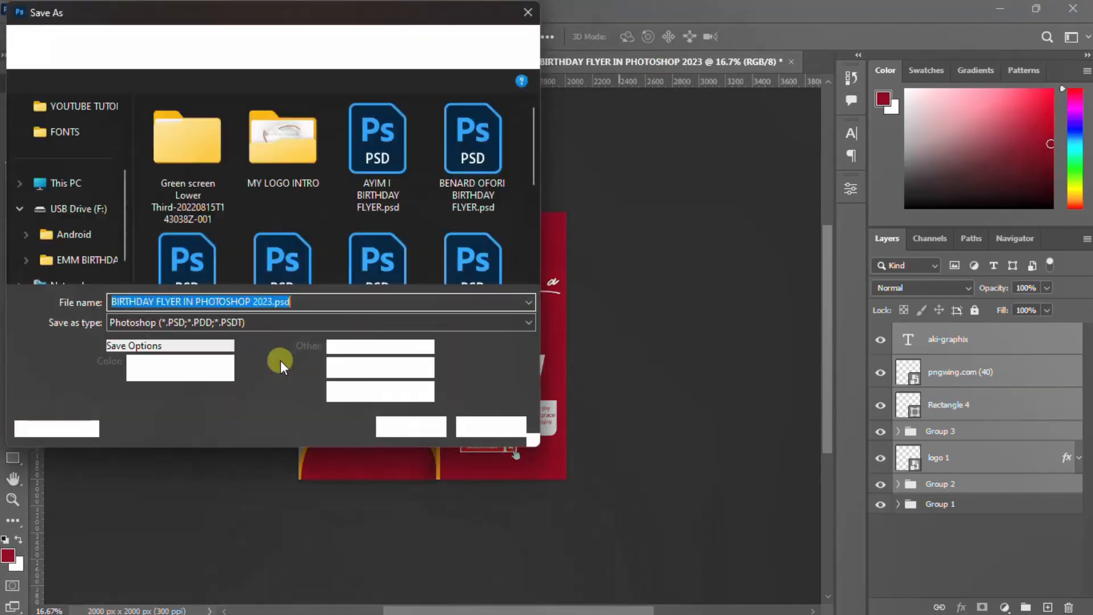
left_click(314, 300)
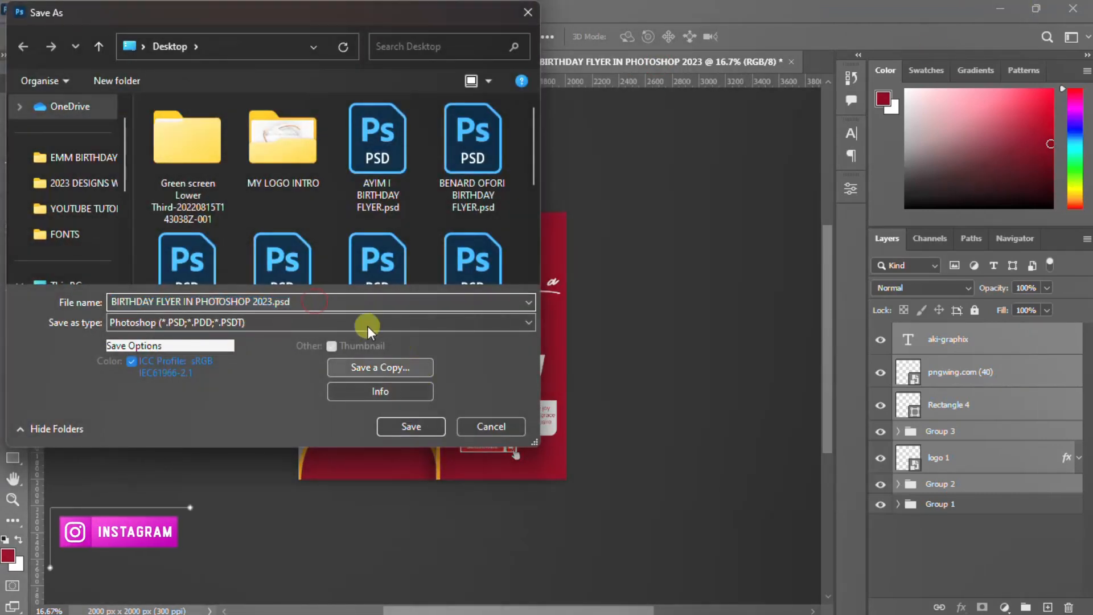
left_click(385, 366)
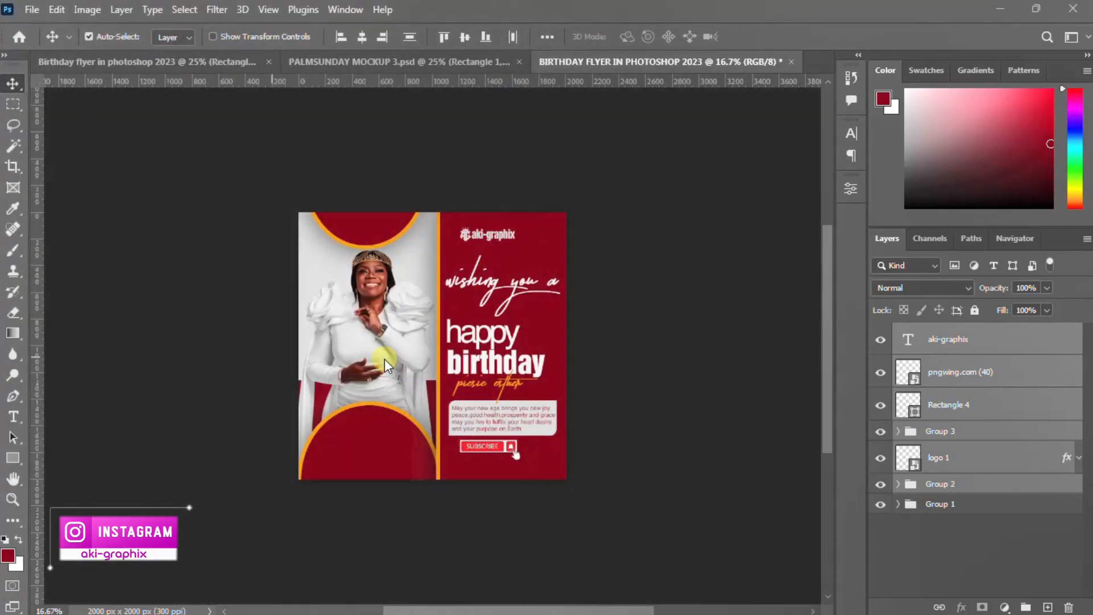
left_click(301, 300)
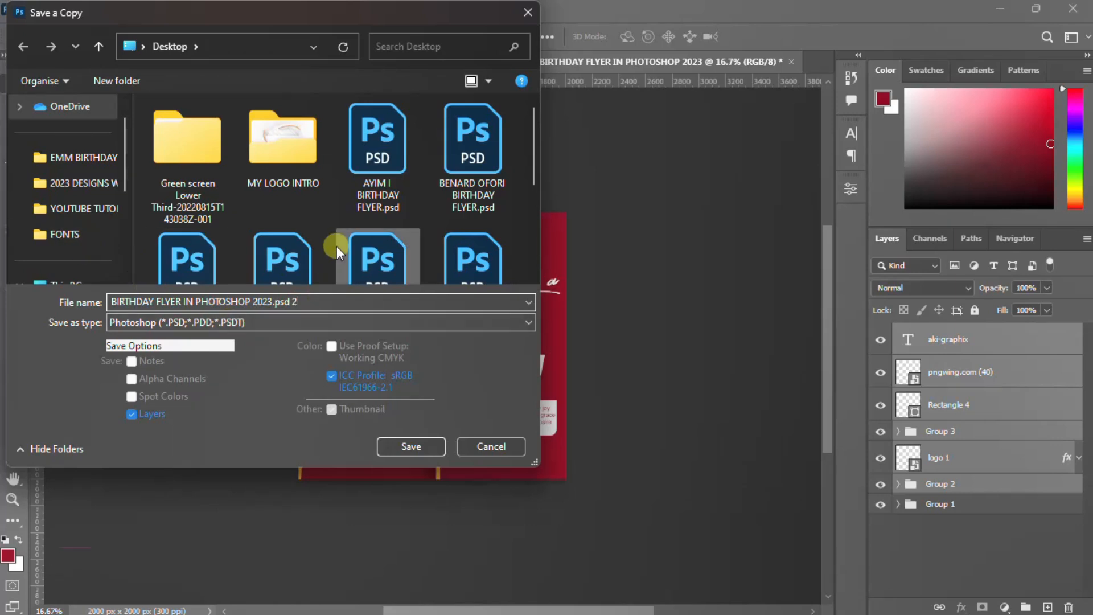
left_click(423, 444)
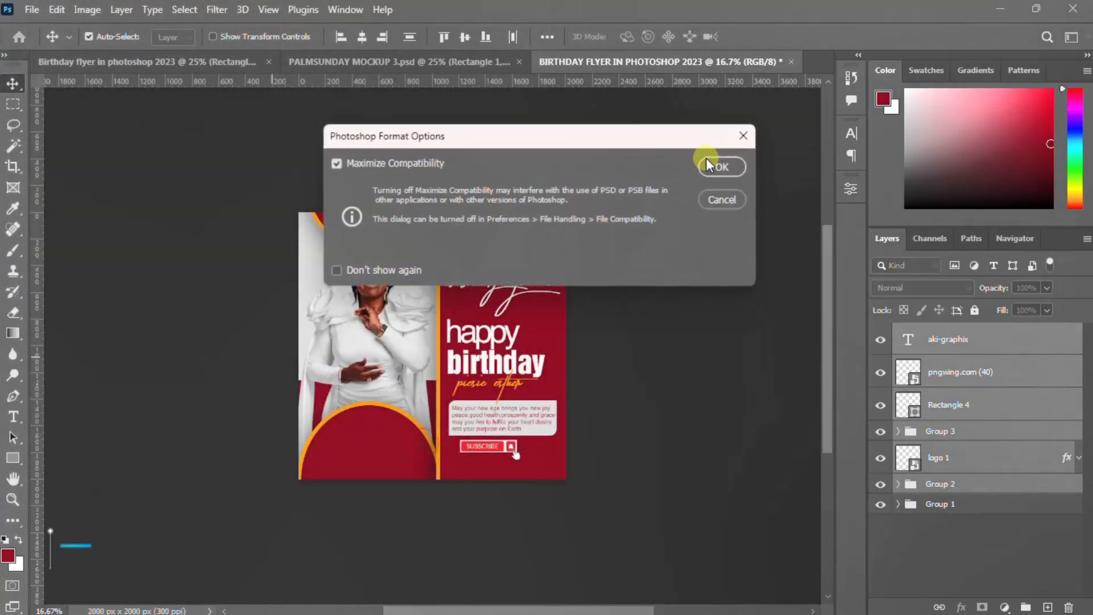
left_click(719, 166)
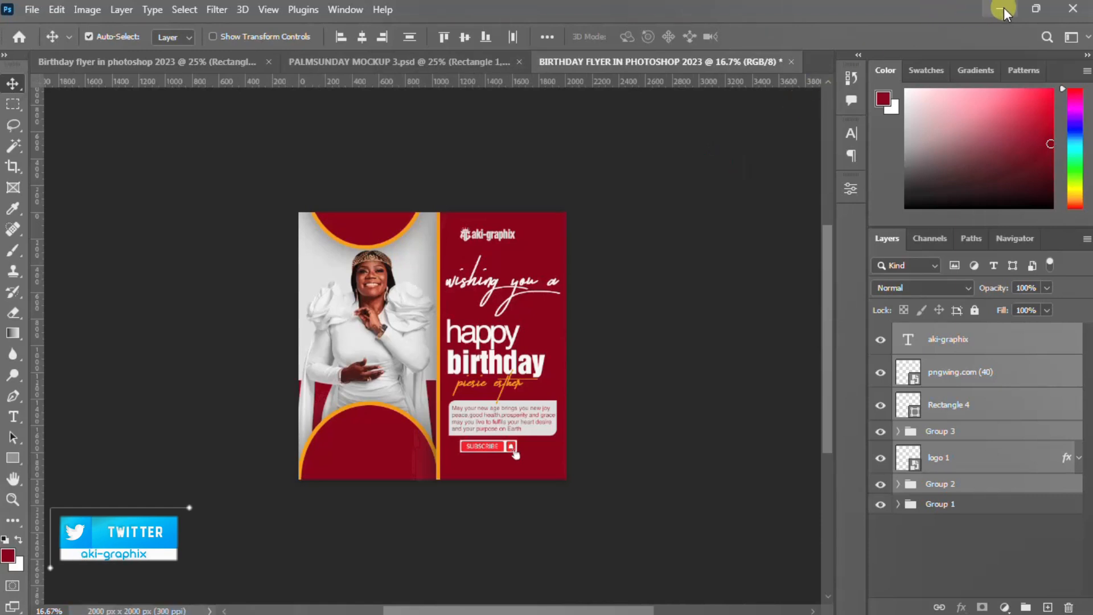
key("a")
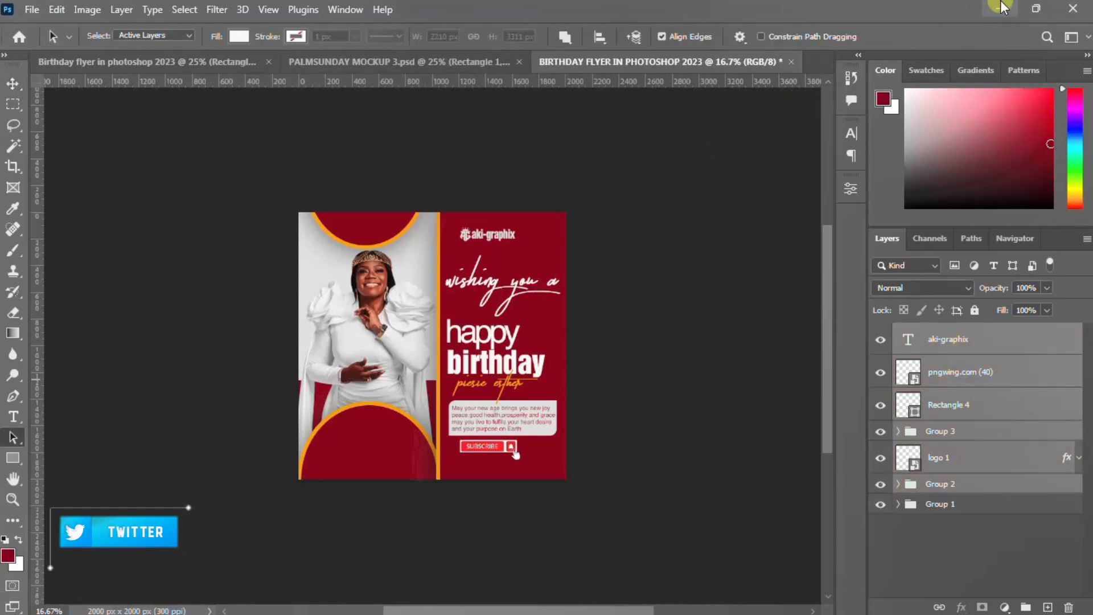
left_click(1000, 8)
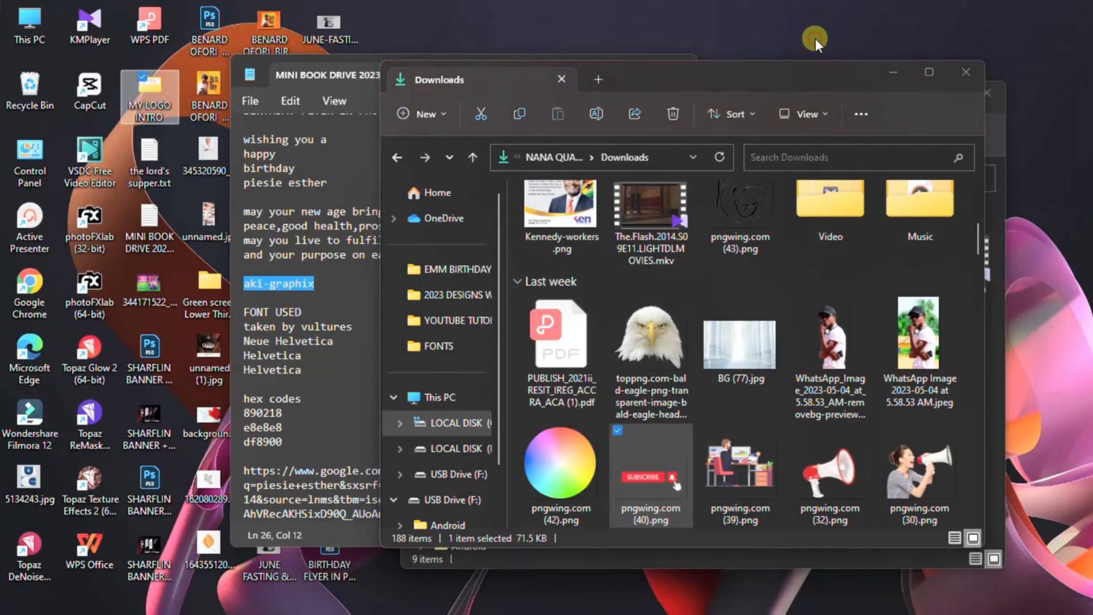